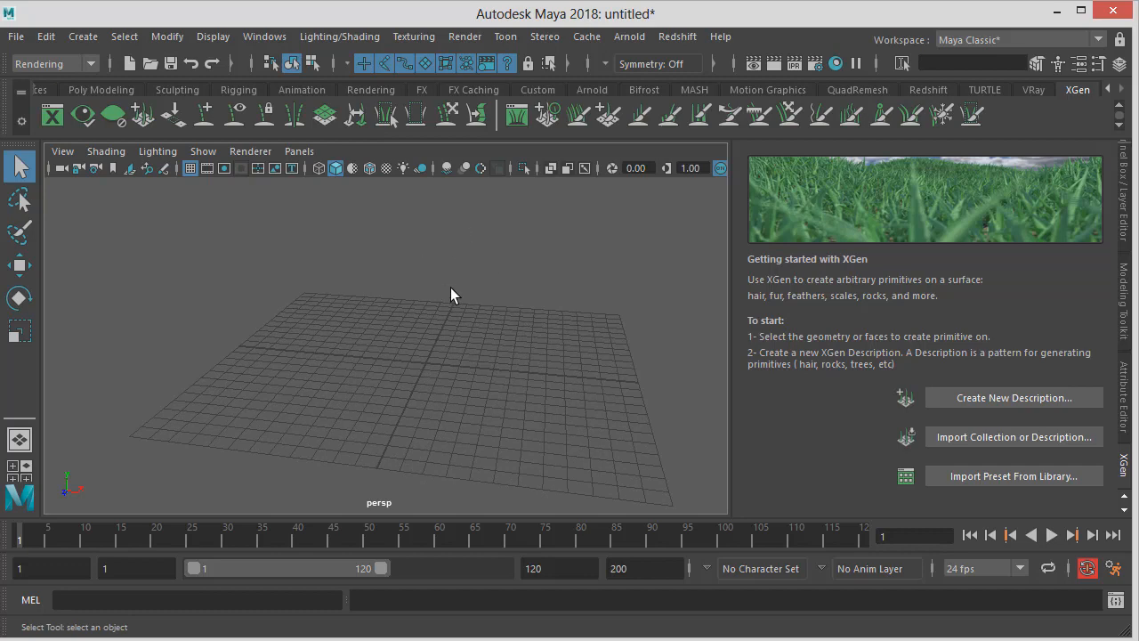
Switch to the web browser and open the Herramientas 3D 1 folder in Google Drive
{"action": "left_click_drag", "start_coordinate": [450, 288], "coordinate": [463, 264], "text": "alt"}
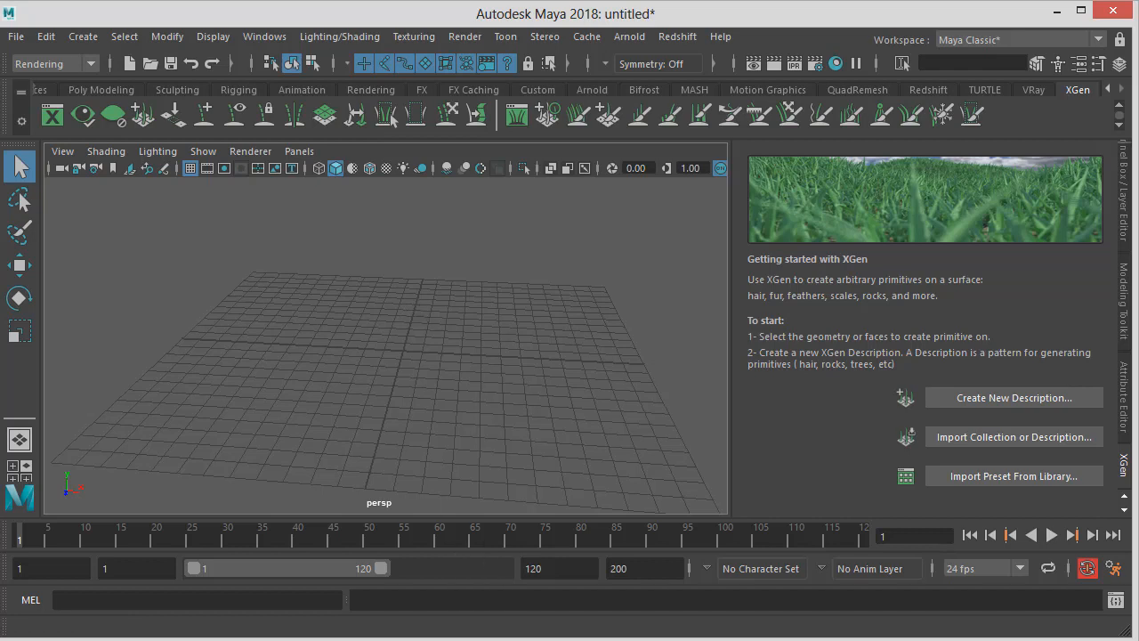
{"action": "mouse_move", "coordinate": [483, 639]}
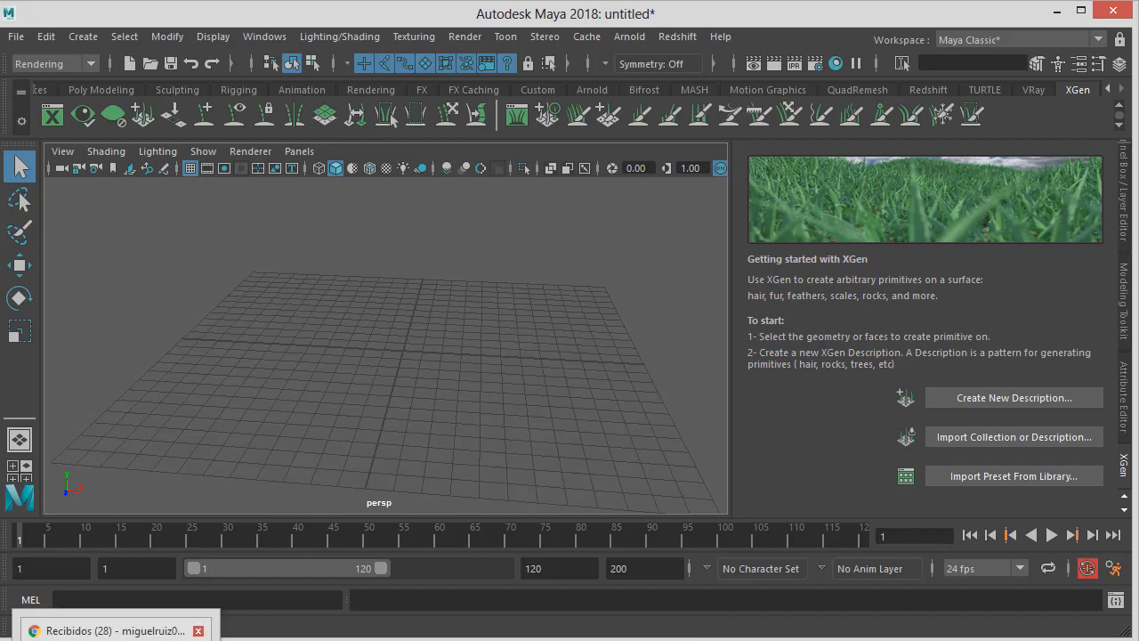
{"action": "left_click", "coordinate": [89, 631]}
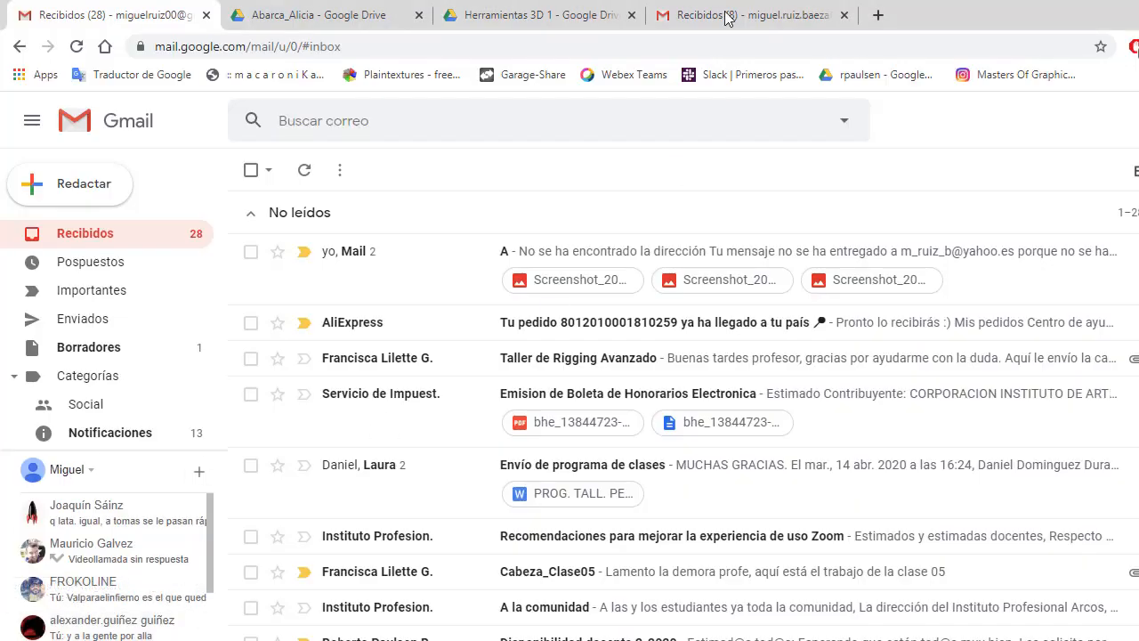
{"action": "left_click", "coordinate": [538, 14]}
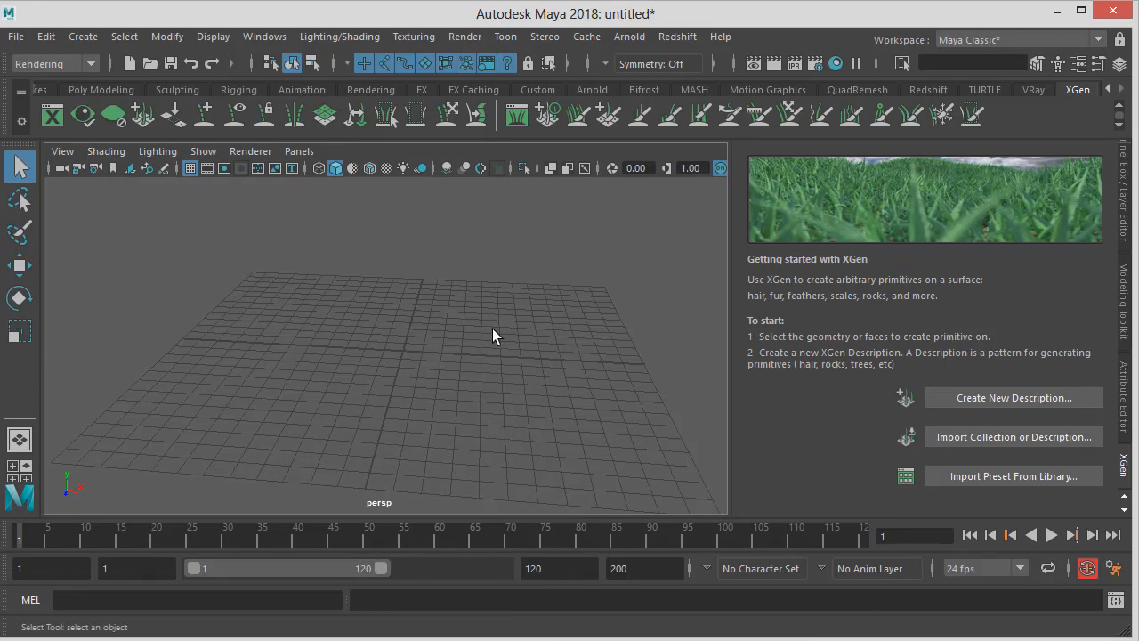
{"action": "scroll", "coordinate": [503, 322], "scroll_direction": "up", "scroll_amount": 1}
{"action": "scroll", "coordinate": [503, 322], "scroll_direction": "up", "scroll_amount": 1}
{"action": "middle_click_drag", "start_coordinate": [515, 336], "coordinate": [526, 354], "text": "alt"}
{"action": "left_click_drag", "start_coordinate": [526, 353], "coordinate": [501, 344], "text": "alt"}
{"action": "scroll", "coordinate": [567, 335], "scroll_direction": "up", "scroll_amount": 2}
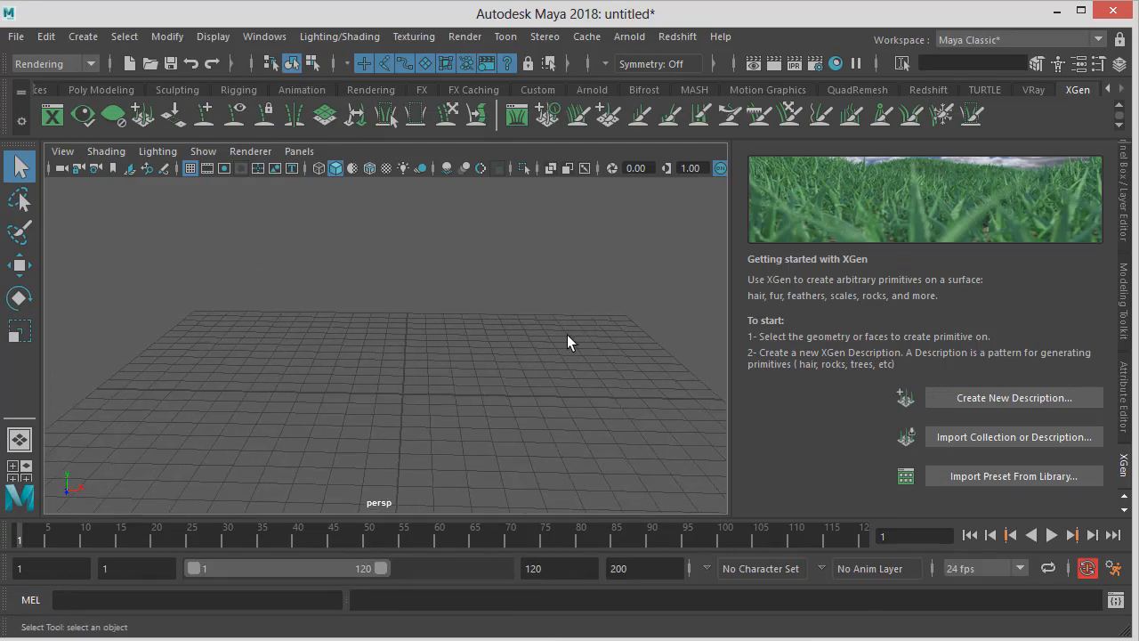
{"action": "middle_click_drag", "start_coordinate": [567, 334], "coordinate": [516, 343], "text": "alt"}
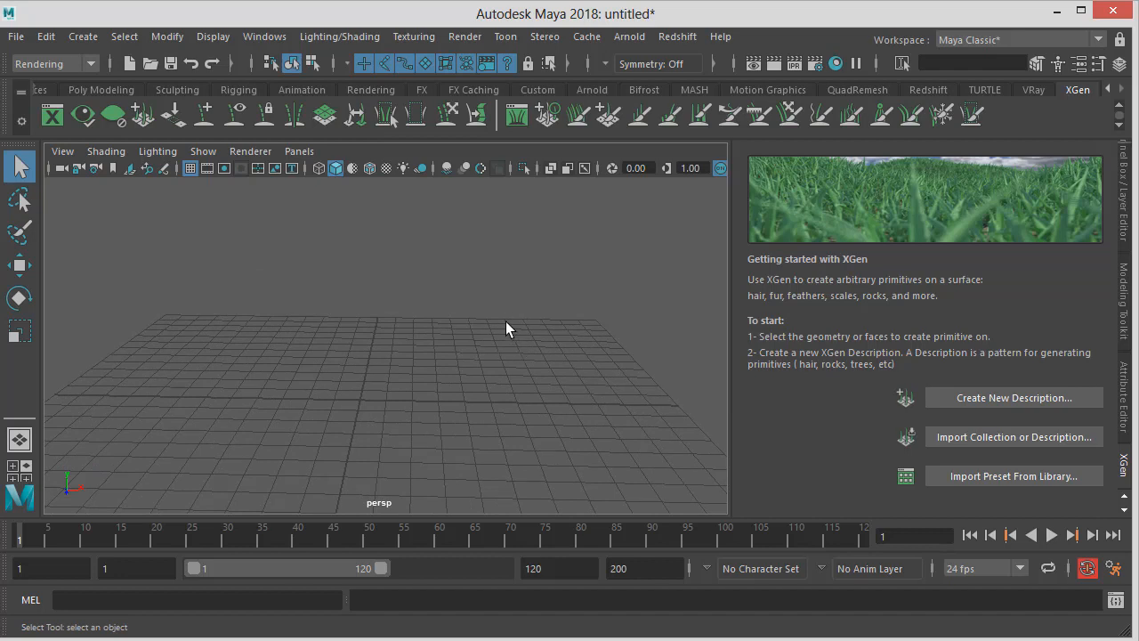
{"action": "middle_click_drag", "start_coordinate": [433, 300], "coordinate": [462, 291], "text": "alt"}
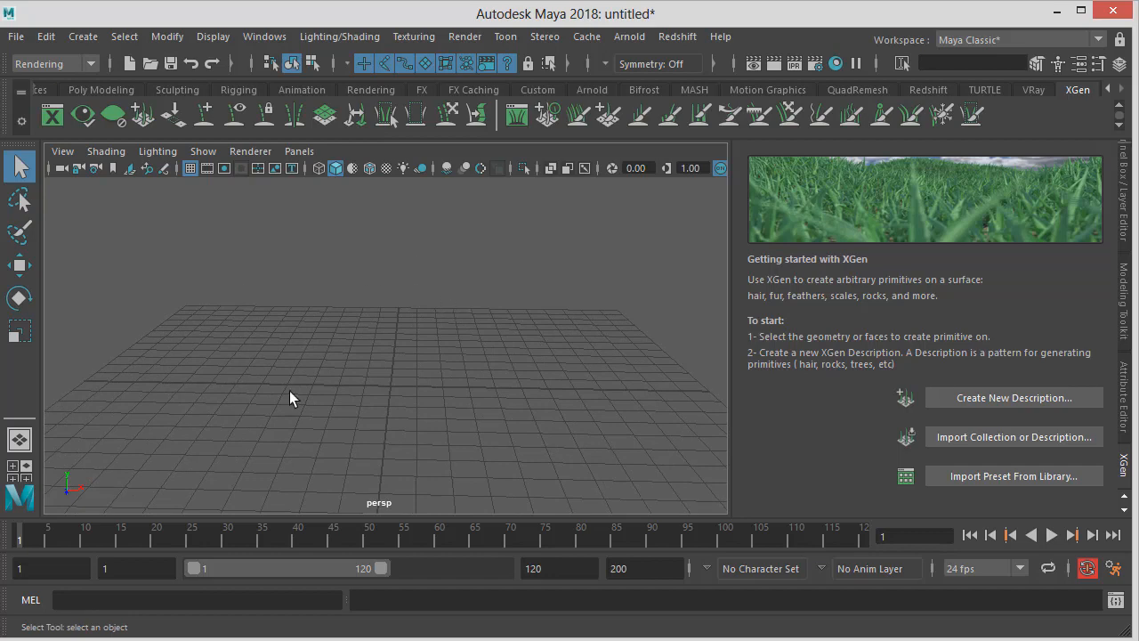
Create a polygon cube and move it about 1.69 cm along the positive X axis
{"action": "left_click", "coordinate": [124, 40]}
{"action": "mouse_move", "coordinate": [83, 36]}
{"action": "mouse_move", "coordinate": [121, 101]}
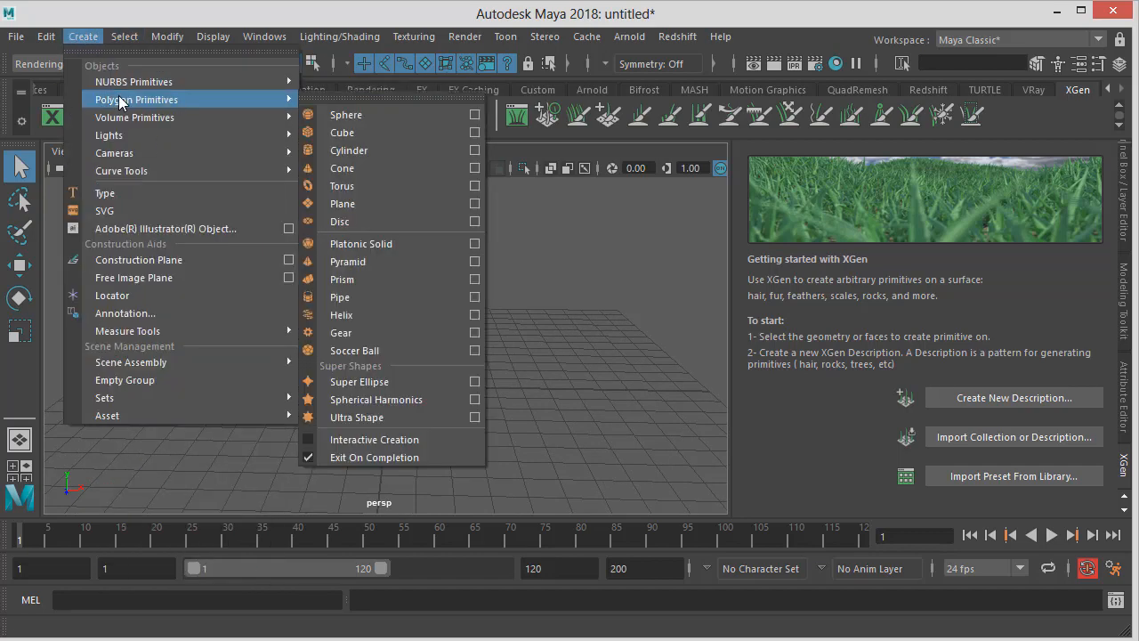
{"action": "left_click", "coordinate": [334, 134]}
{"action": "middle_click_drag", "start_coordinate": [420, 304], "coordinate": [449, 273], "text": "alt"}
{"action": "right_click_drag", "start_coordinate": [555, 295], "coordinate": [628, 299], "text": "alt"}
{"action": "key", "text": "w"}
{"action": "left_click_drag", "start_coordinate": [518, 362], "coordinate": [586, 362]}
{"action": "middle_click_drag", "start_coordinate": [526, 341], "coordinate": [485, 341], "text": "alt"}
{"action": "right_click_drag", "start_coordinate": [538, 327], "coordinate": [490, 334], "text": "alt"}
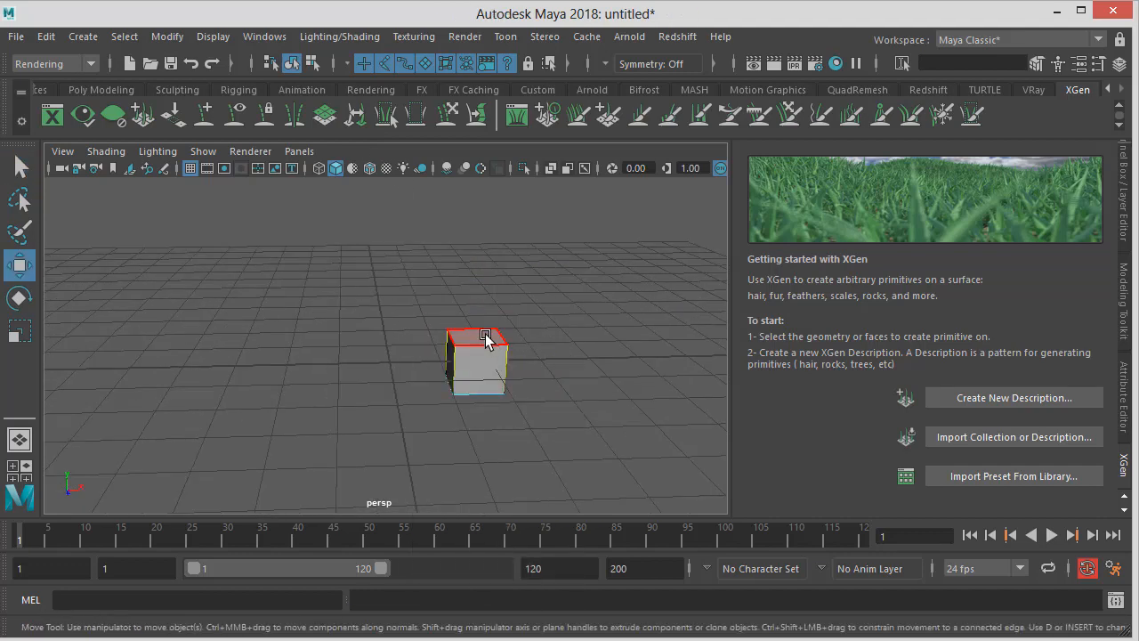
Raise the cube's top face to form a tall column and lower its left top vertices into a diagonal slope
{"action": "left_click", "coordinate": [485, 335]}
{"action": "left_click_drag", "start_coordinate": [475, 293], "coordinate": [471, 224]}
{"action": "middle_click_drag", "start_coordinate": [469, 231], "coordinate": [456, 246], "text": "alt"}
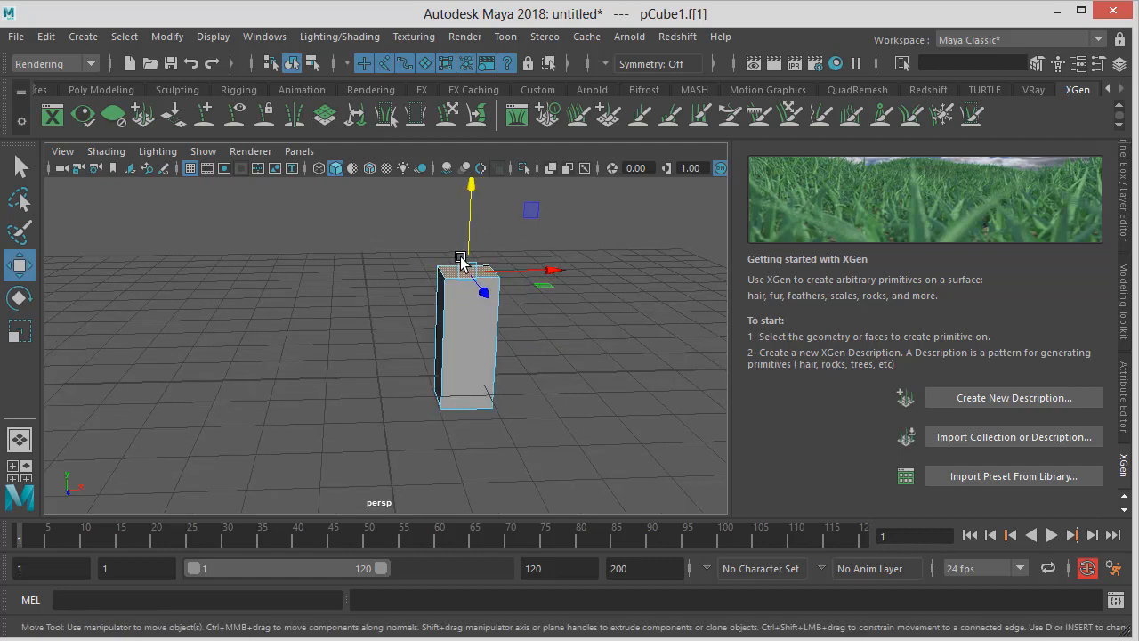
{"action": "right_click_drag", "start_coordinate": [451, 262], "coordinate": [407, 242]}
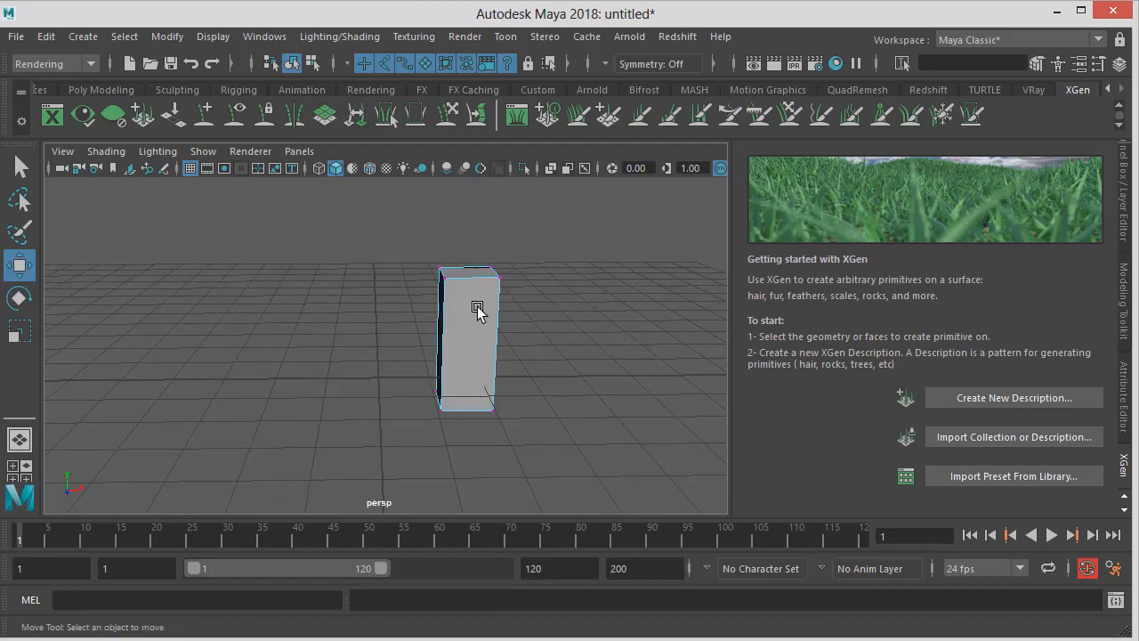
{"action": "left_click_drag", "start_coordinate": [477, 307], "coordinate": [441, 273]}
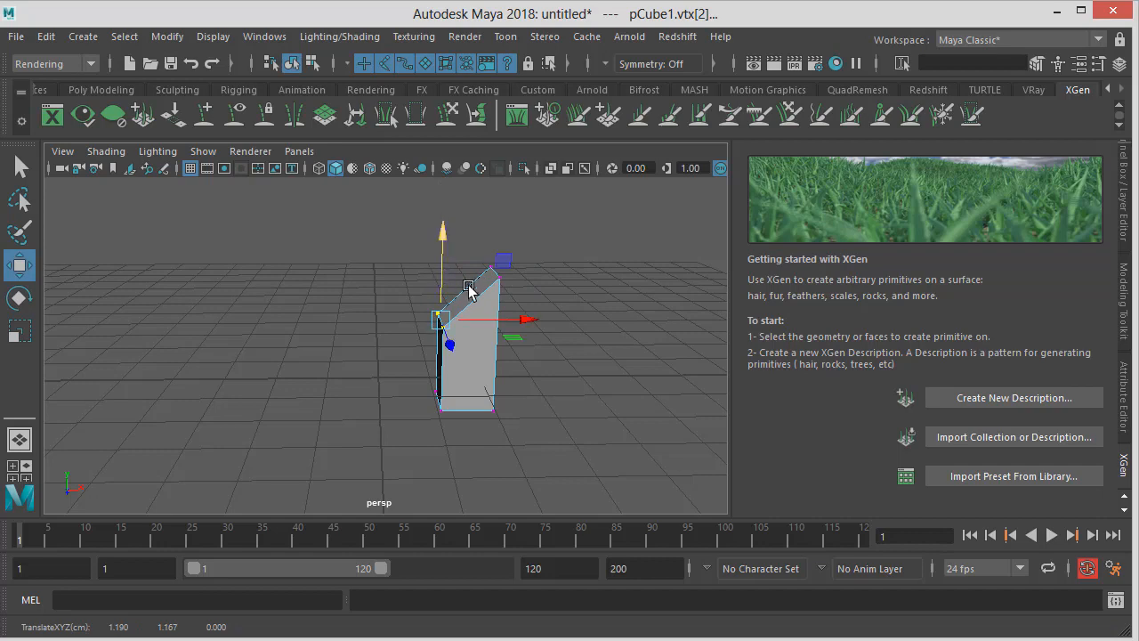
Switch to the Modeling menu set and apply Extrude to the column's slanted top face
{"action": "right_click_drag", "start_coordinate": [481, 271], "coordinate": [481, 319]}
{"action": "left_click", "coordinate": [478, 290]}
{"action": "scroll", "coordinate": [401, 272], "scroll_direction": "up", "scroll_amount": 3}
{"action": "middle_click_drag", "start_coordinate": [391, 261], "coordinate": [383, 275], "text": "alt"}
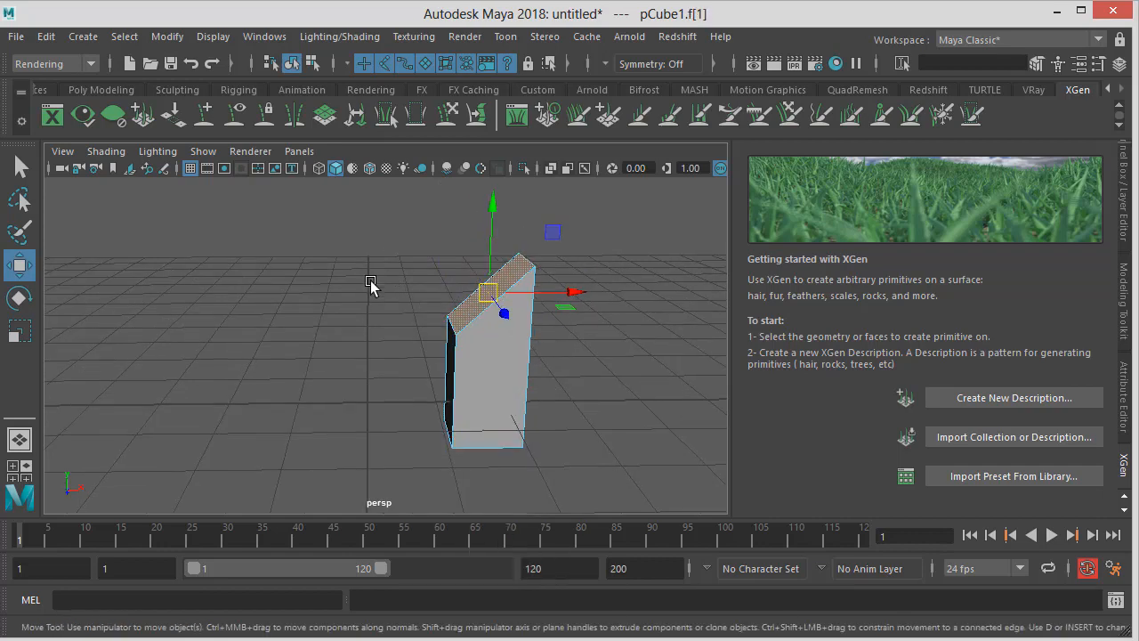
{"action": "left_click", "coordinate": [265, 36]}
{"action": "mouse_move", "coordinate": [299, 40]}
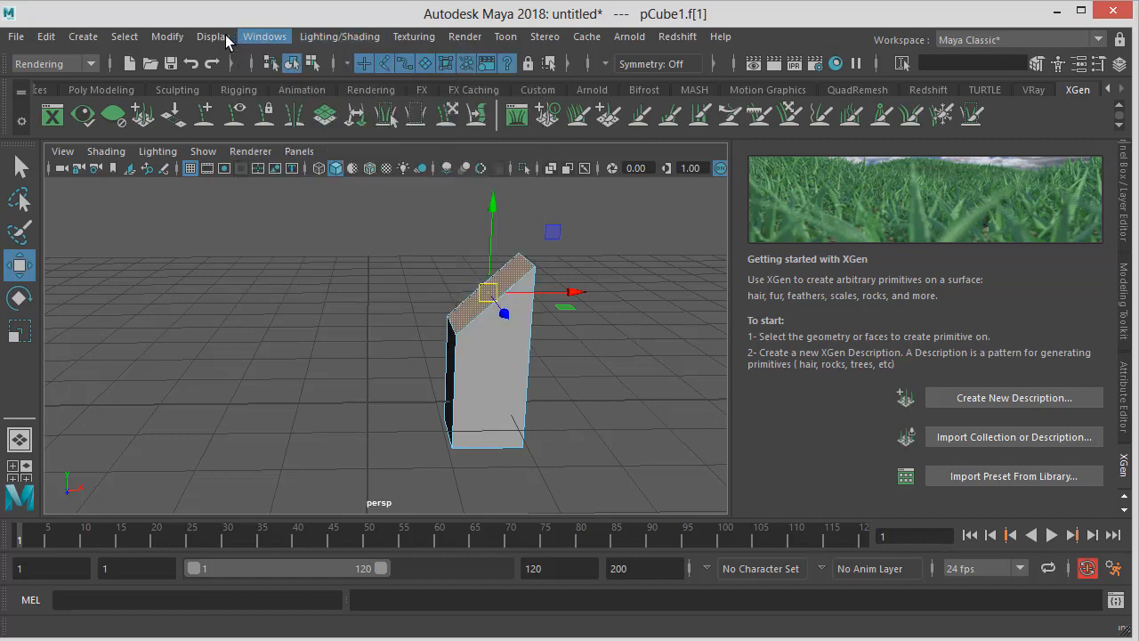
{"action": "mouse_move", "coordinate": [222, 43]}
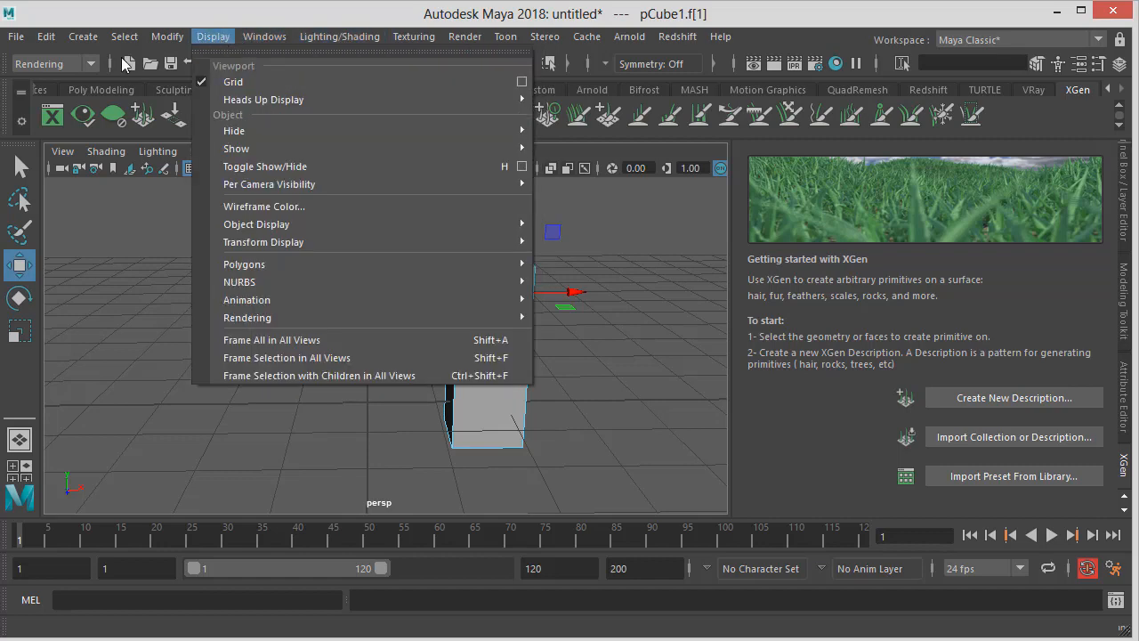
{"action": "left_click", "coordinate": [47, 64]}
{"action": "left_click", "coordinate": [48, 82]}
{"action": "left_click", "coordinate": [313, 37]}
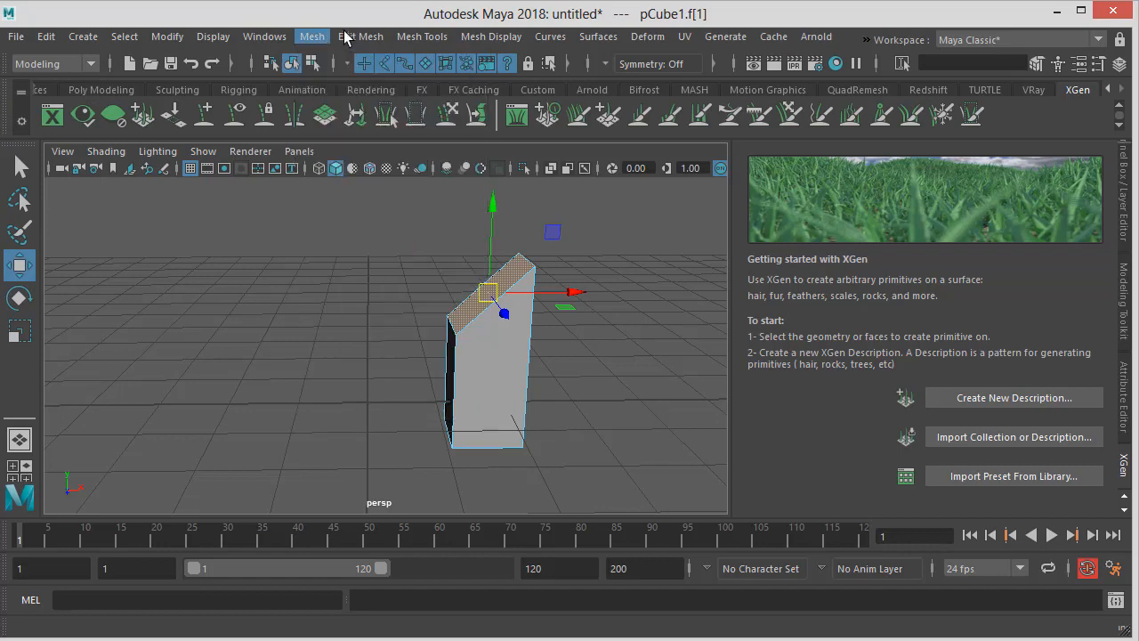
{"action": "mouse_move", "coordinate": [349, 38]}
{"action": "left_click", "coordinate": [393, 205]}
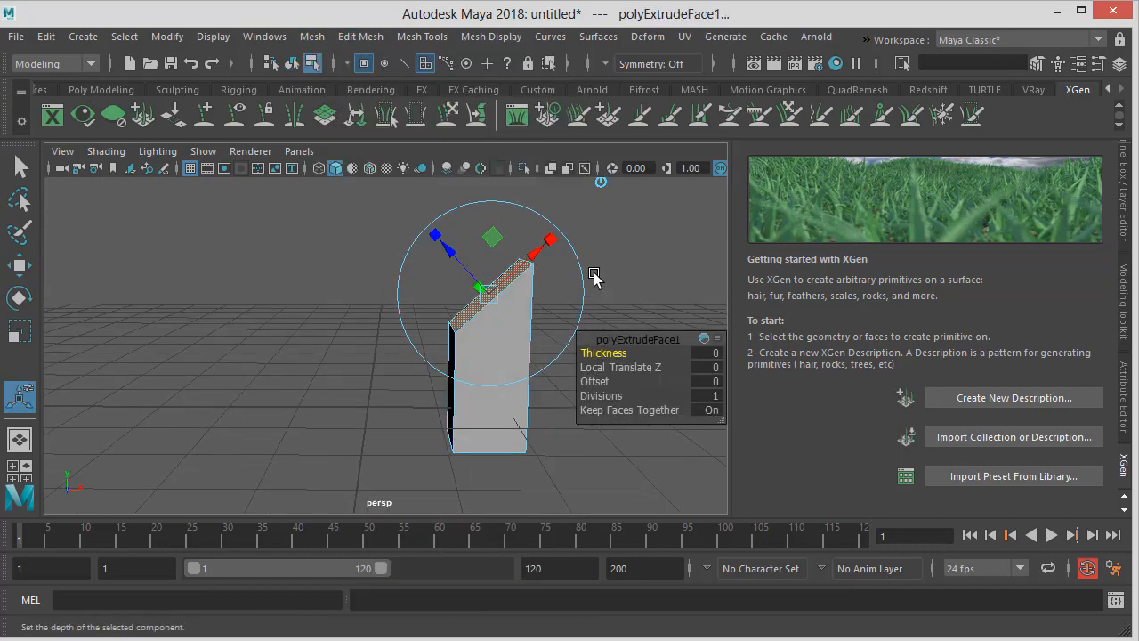
Flatten the extruded vertices along X, move them left to form a horizontal arm, and reselect the whole object
{"action": "right_click_drag", "start_coordinate": [542, 259], "coordinate": [445, 257], "text": "ctrl"}
{"action": "key", "text": "e"}
{"action": "key", "text": "r"}
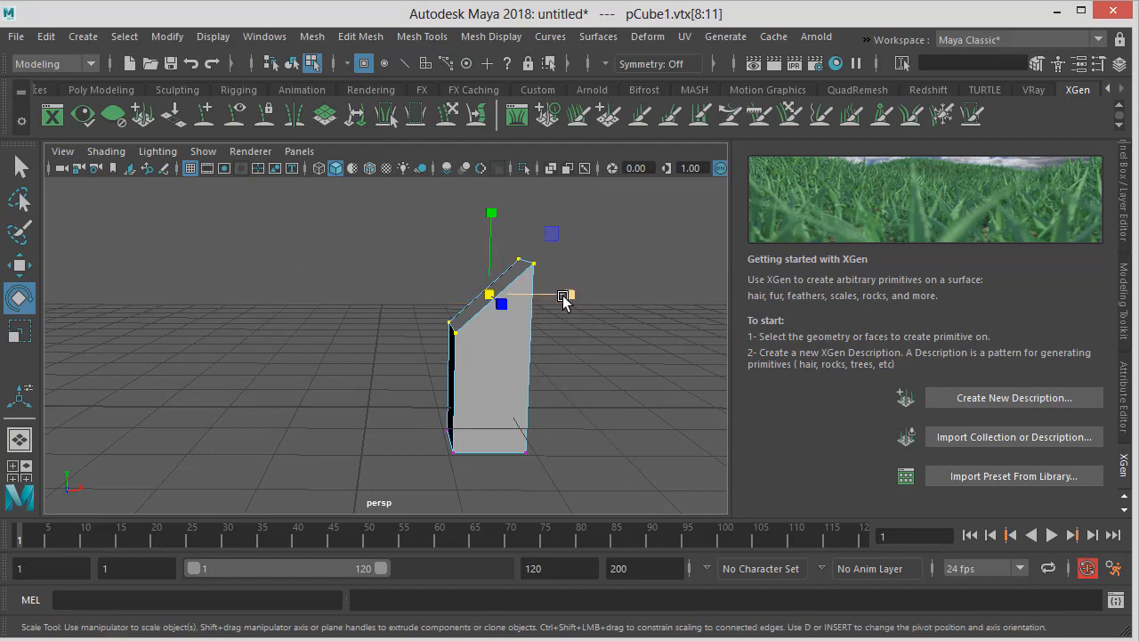
{"action": "left_click_drag", "start_coordinate": [570, 296], "coordinate": [437, 311]}
{"action": "key", "text": "w"}
{"action": "left_click", "coordinate": [292, 63]}
{"action": "left_click", "coordinate": [603, 238]}
{"action": "left_click", "coordinate": [431, 281]}
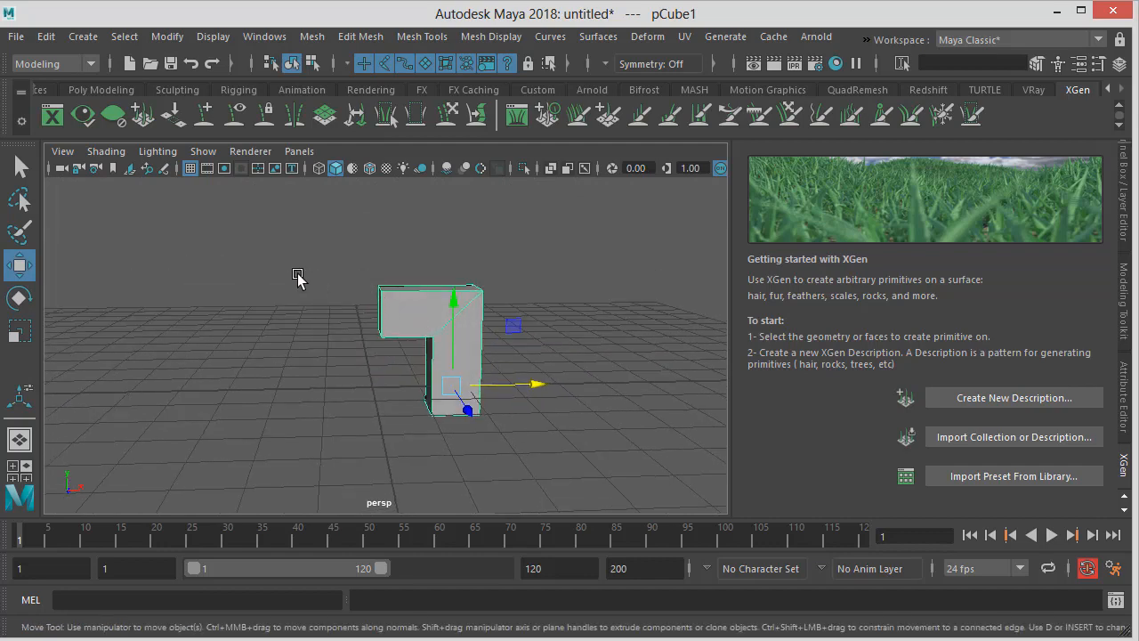
Examine the L-shaped block and its position on the grid from several angles and distances
{"action": "left_click_drag", "start_coordinate": [365, 350], "coordinate": [435, 339], "text": "alt"}
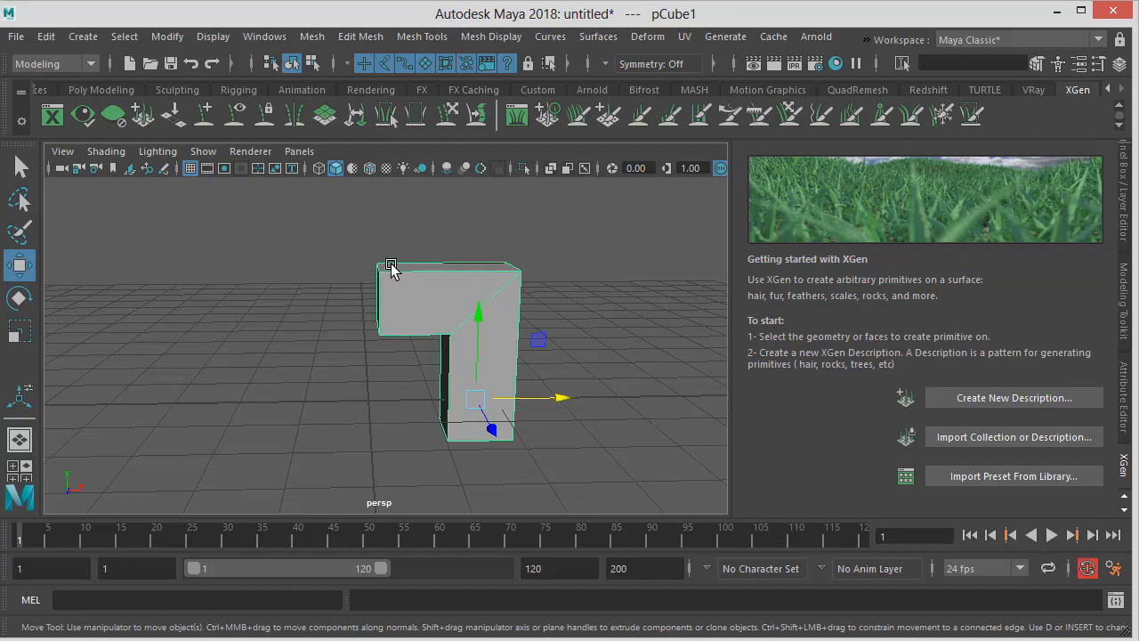
{"action": "left_click_drag", "start_coordinate": [403, 287], "coordinate": [379, 248], "text": "alt"}
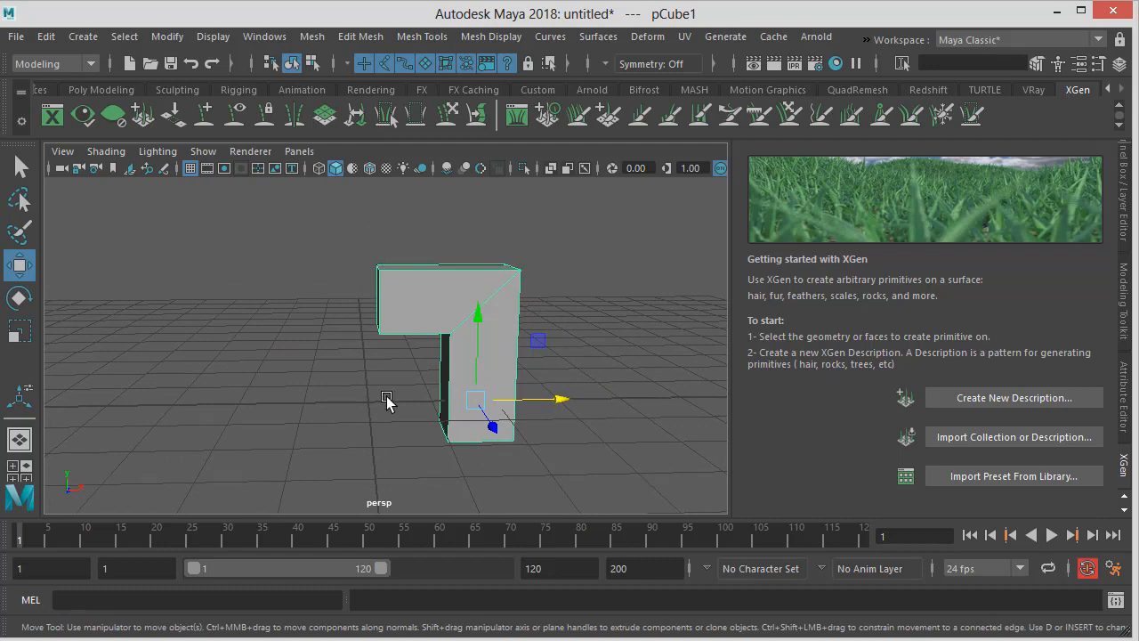
{"action": "mouse_move", "coordinate": [351, 374]}
{"action": "left_mouse_down", "text": "alt"}
{"action": "mouse_move", "coordinate": [437, 374]}
{"action": "mouse_move", "coordinate": [379, 364]}
{"action": "mouse_move", "coordinate": [369, 377]}
{"action": "left_mouse_up", "text": "alt"}
{"action": "left_click_drag", "start_coordinate": [382, 338], "coordinate": [381, 365], "text": "alt"}
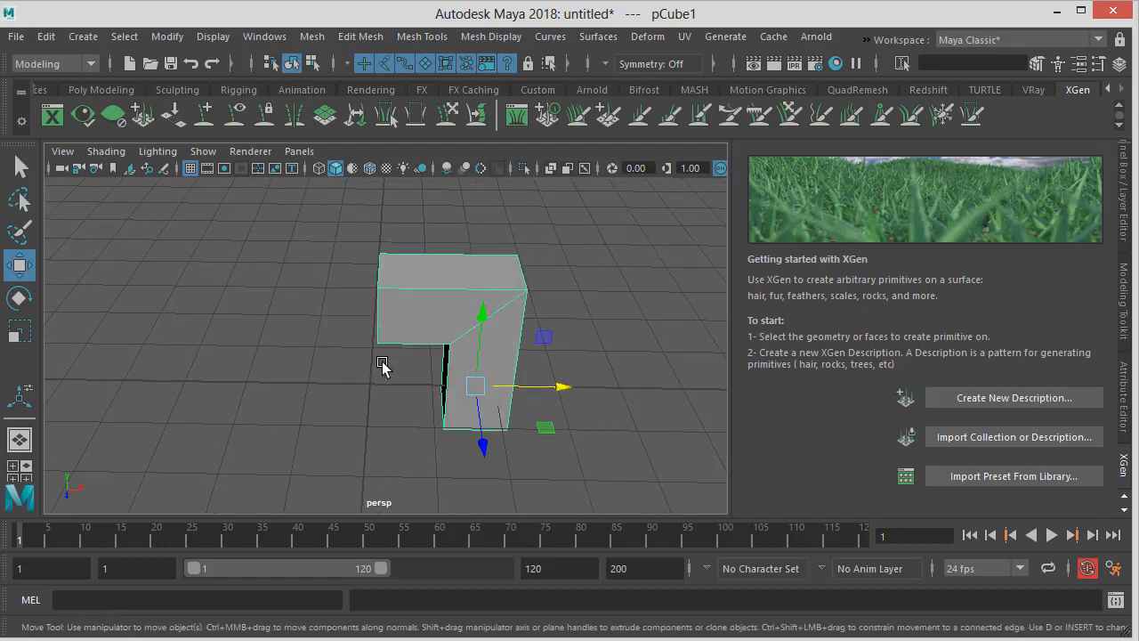
{"action": "right_click_drag", "start_coordinate": [529, 356], "coordinate": [242, 351], "text": "alt"}
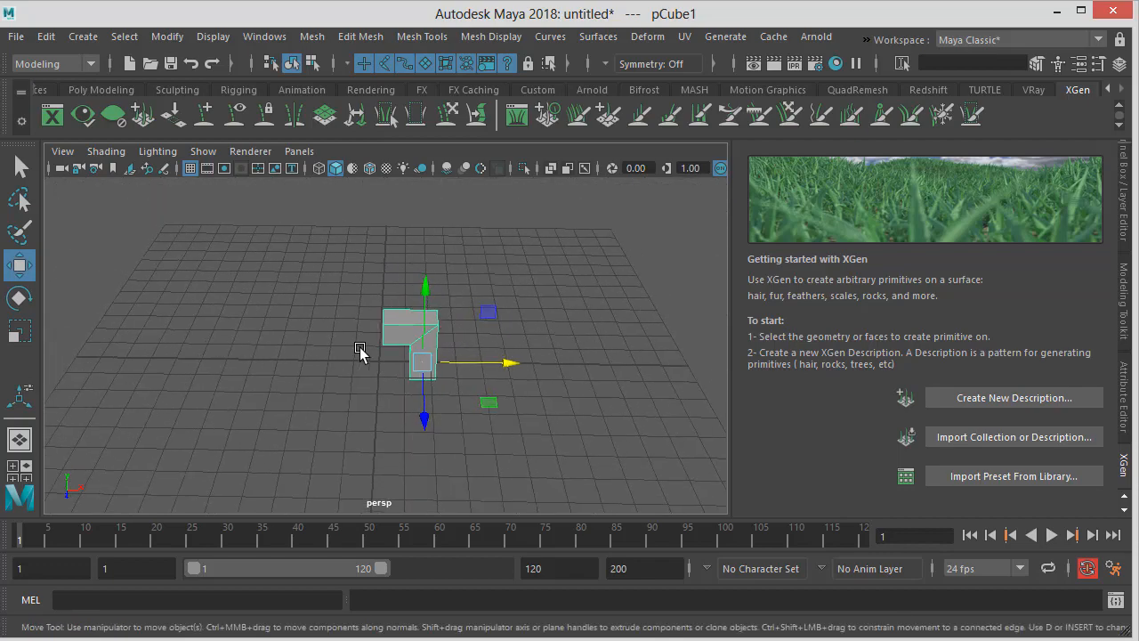
{"action": "left_click_drag", "start_coordinate": [359, 352], "coordinate": [407, 346], "text": "alt"}
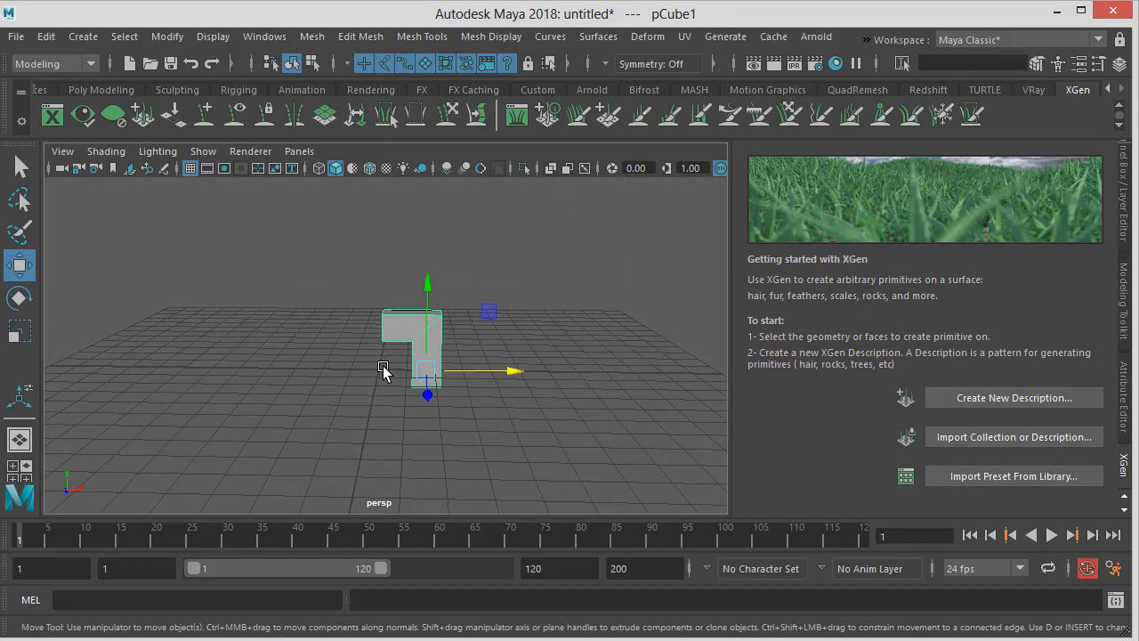
{"action": "left_click_drag", "start_coordinate": [382, 369], "coordinate": [389, 369], "text": "alt"}
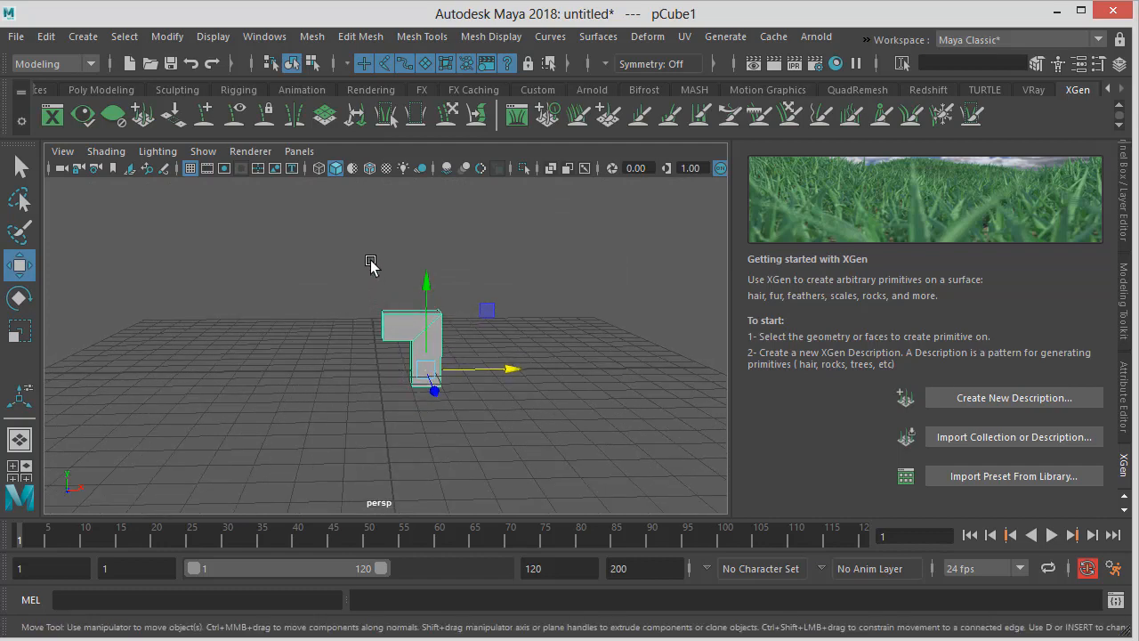
{"action": "left_click_drag", "start_coordinate": [438, 365], "coordinate": [364, 358], "text": "alt"}
{"action": "right_click_drag", "start_coordinate": [364, 358], "coordinate": [287, 358], "text": "alt"}
{"action": "left_click_drag", "start_coordinate": [287, 357], "coordinate": [350, 361], "text": "alt"}
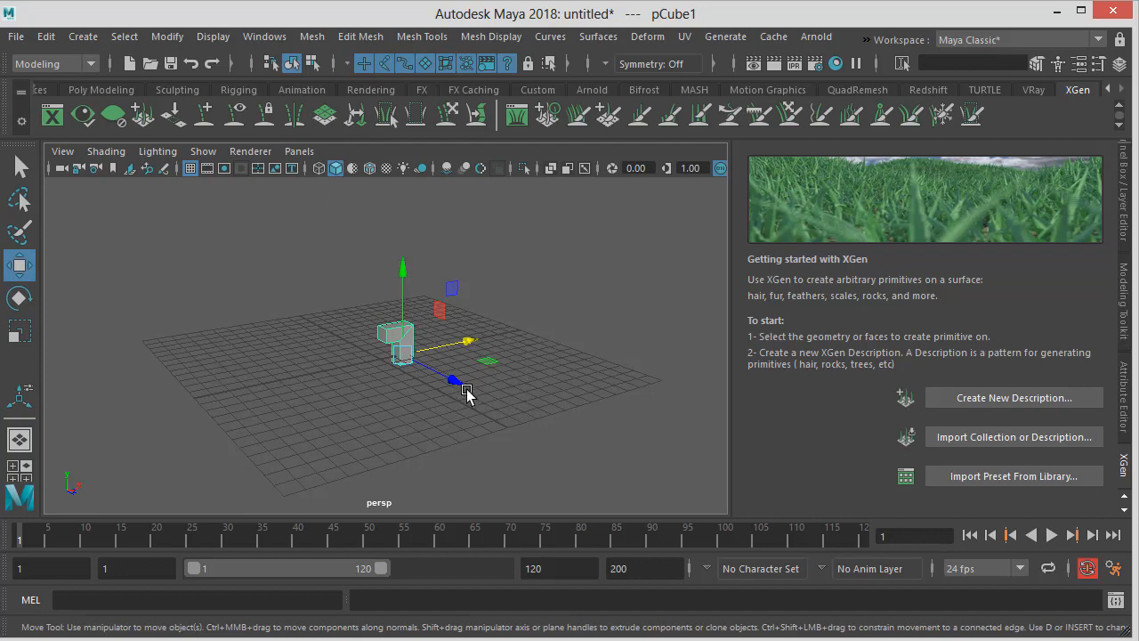
Try moving the L-shaped block along the Z and Y axes and undo the moves
{"action": "left_click_drag", "start_coordinate": [467, 380], "coordinate": [450, 340]}
{"action": "key", "text": "ctrl+z"}
{"action": "left_click_drag", "start_coordinate": [405, 269], "coordinate": [427, 262]}
{"action": "key", "text": "ctrl+z"}
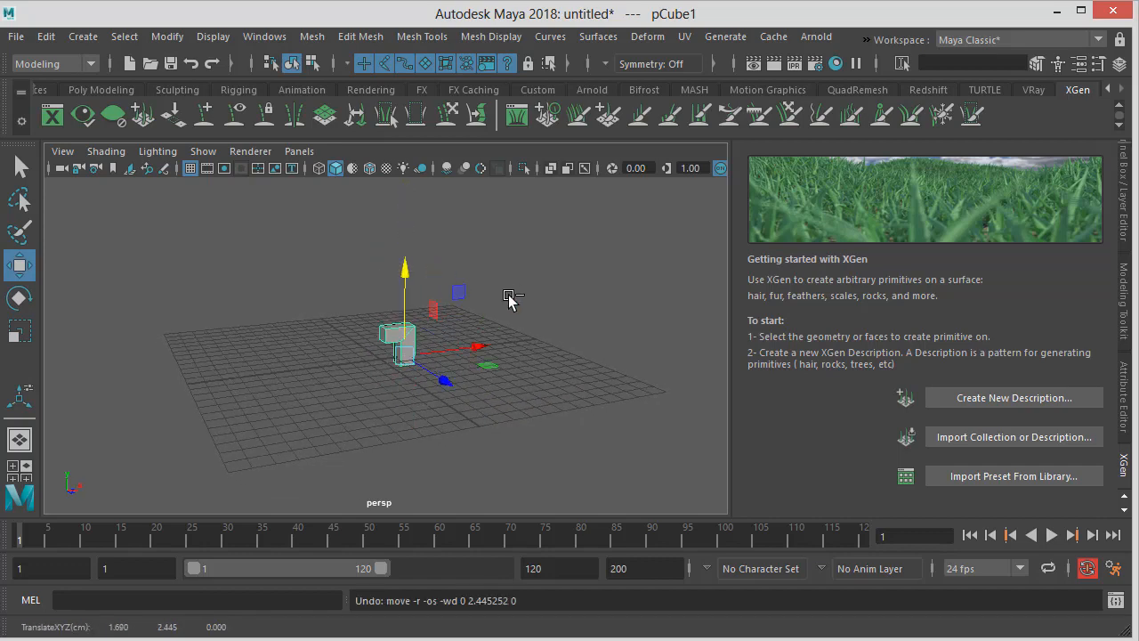
{"action": "left_click_drag", "start_coordinate": [509, 299], "coordinate": [536, 363], "text": "alt"}
{"action": "key", "text": "ctrl+z"}
{"action": "scroll", "coordinate": [498, 354], "scroll_direction": "up", "scroll_amount": 2}
{"action": "key", "text": "ctrl+z"}
{"action": "scroll", "coordinate": [481, 350], "scroll_direction": "up", "scroll_amount": 3}
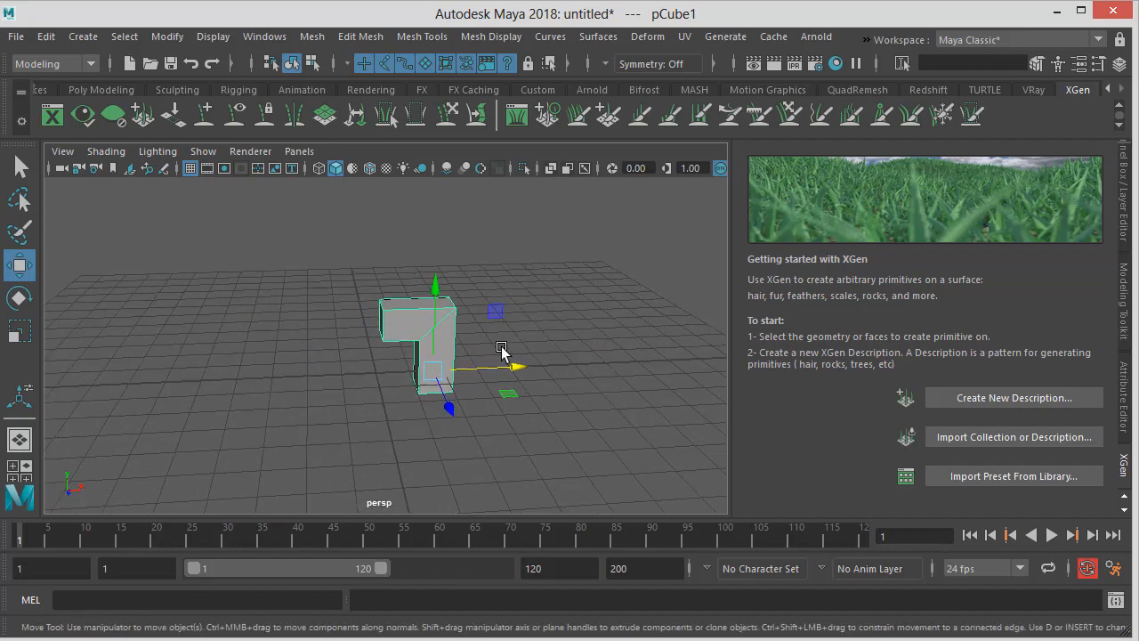
Try rotating the L-shaped block about 184 degrees around the X axis and undo it
{"action": "left_click_drag", "start_coordinate": [448, 351], "coordinate": [371, 285], "text": "alt"}
{"action": "scroll", "coordinate": [417, 350], "scroll_direction": "up", "scroll_amount": 2}
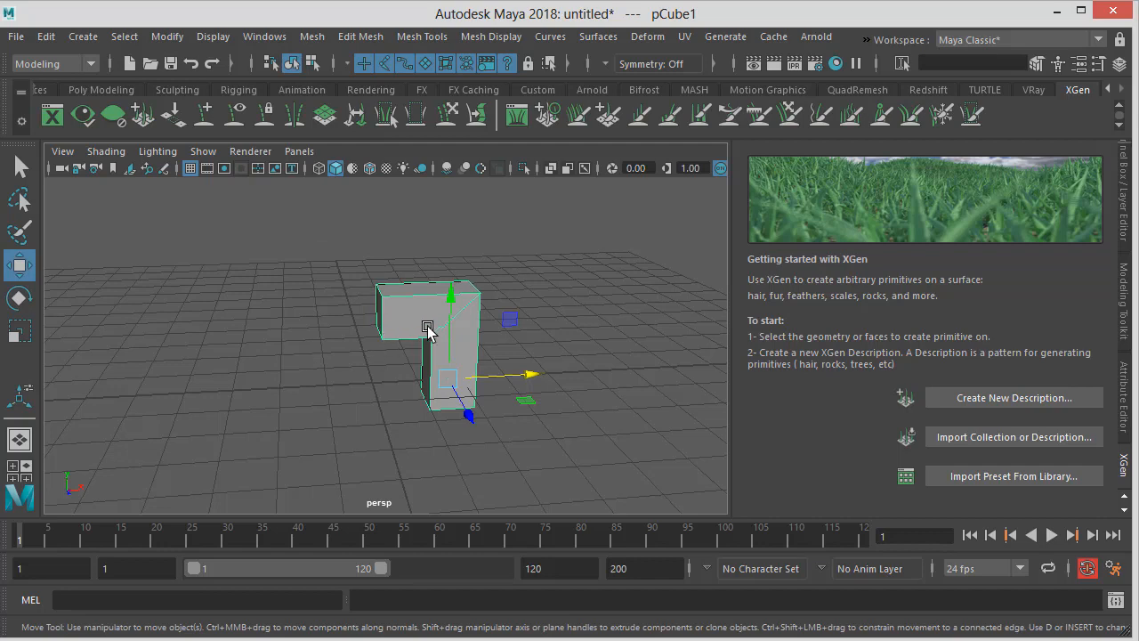
{"action": "left_click_drag", "start_coordinate": [436, 320], "coordinate": [422, 346], "text": "alt"}
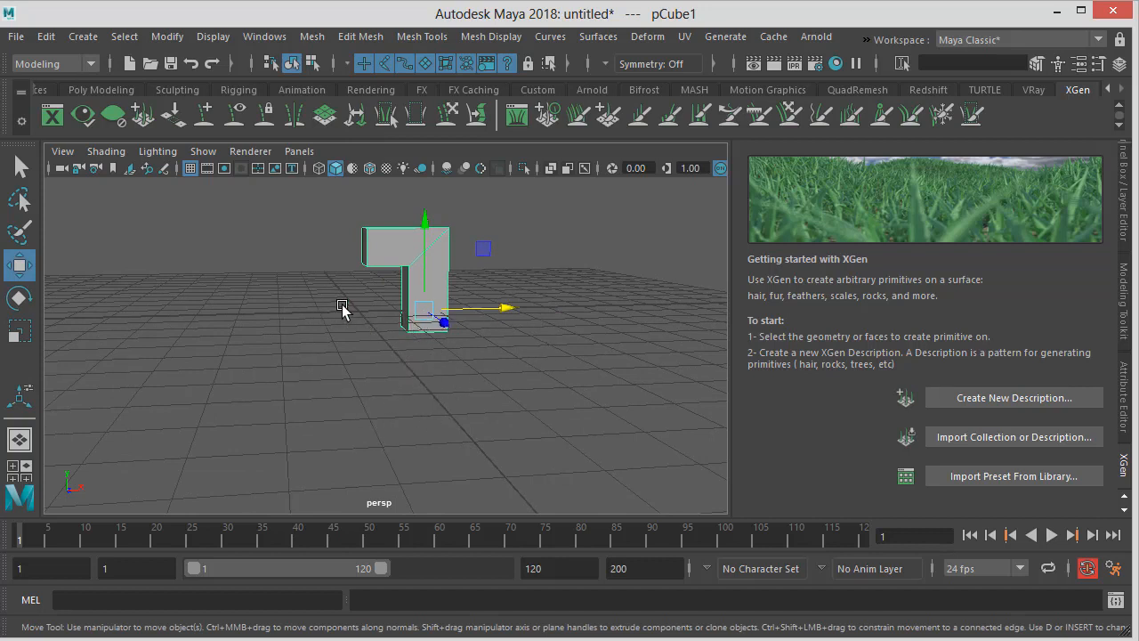
{"action": "left_click_drag", "start_coordinate": [366, 320], "coordinate": [348, 298], "text": "alt"}
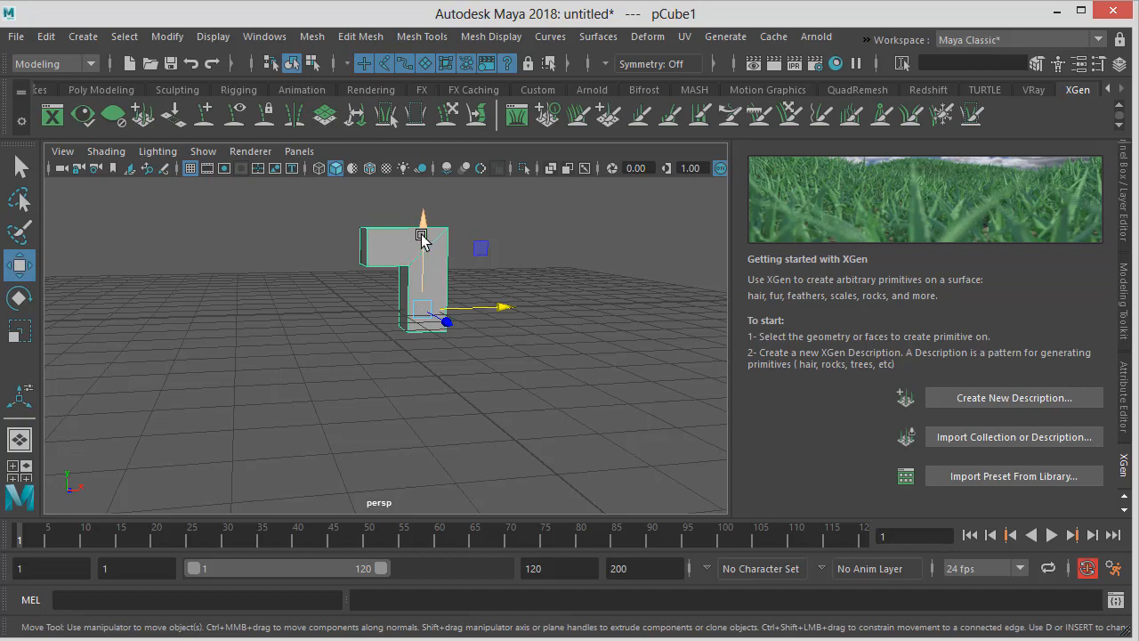
{"action": "left_click_drag", "start_coordinate": [425, 233], "coordinate": [436, 369]}
{"action": "key", "text": "e"}
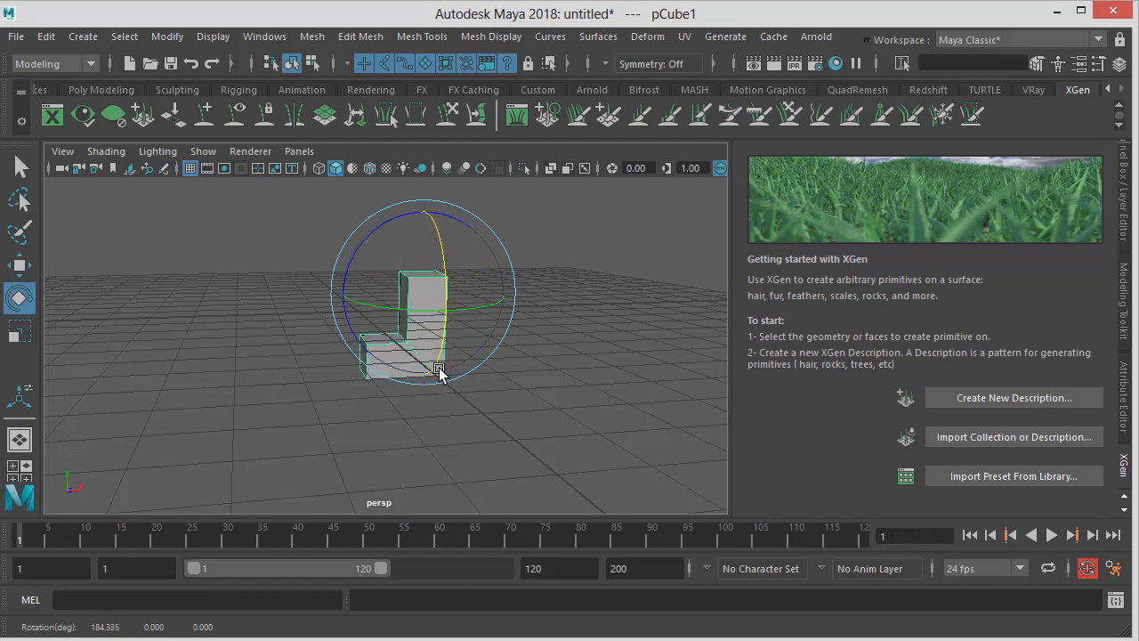
{"action": "key", "text": "ctrl+z"}
{"action": "key", "text": "ctrl+z"}
Move the L-shaped block vertically to about 0.47 cm on Y so its base rests on the grid
{"action": "right_click_drag", "start_coordinate": [483, 245], "coordinate": [537, 265], "text": "alt"}
{"action": "left_click_drag", "start_coordinate": [537, 264], "coordinate": [525, 255], "text": "alt"}
{"action": "middle_click_drag", "start_coordinate": [521, 257], "coordinate": [522, 300], "text": "alt"}
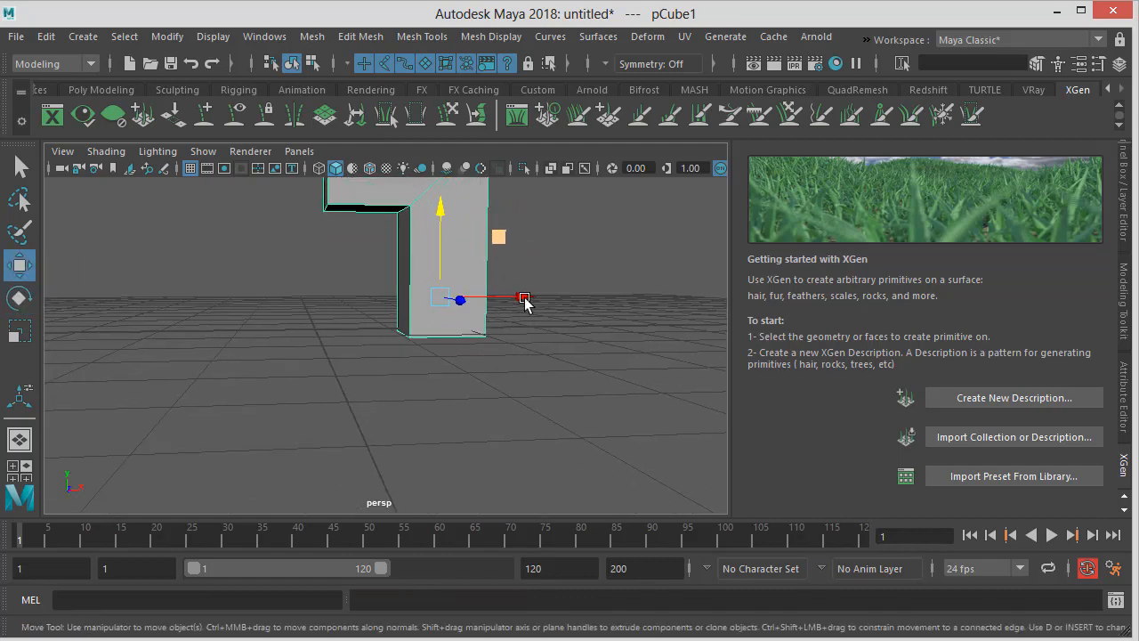
{"action": "left_click_drag", "start_coordinate": [442, 246], "coordinate": [442, 241]}
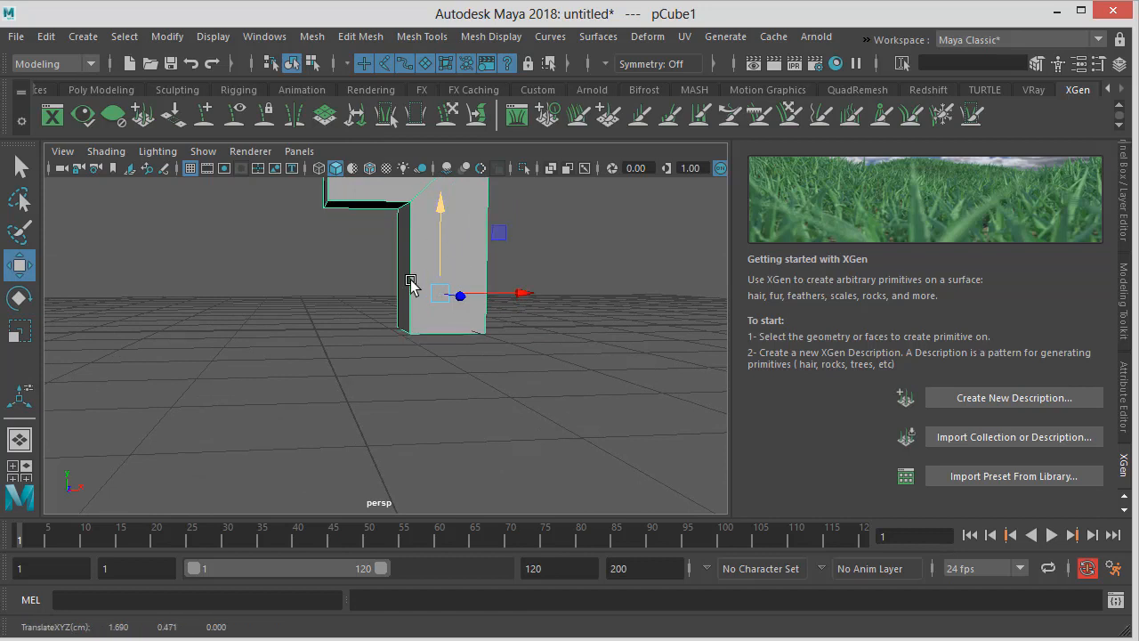
{"action": "left_click_drag", "start_coordinate": [451, 333], "coordinate": [410, 331], "text": "alt"}
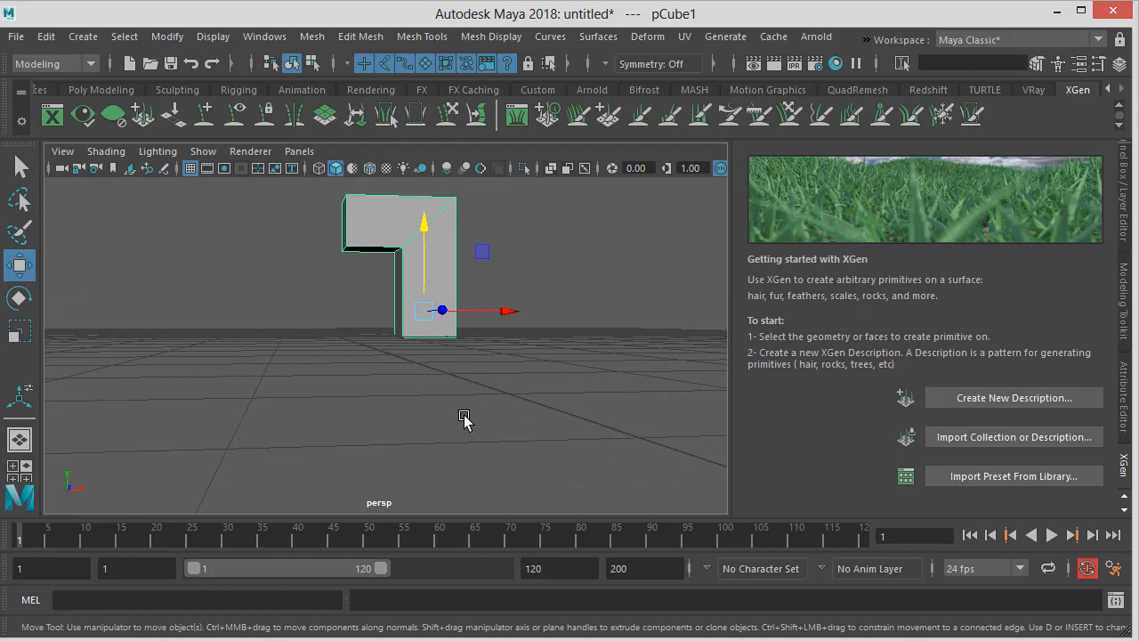
{"action": "left_click_drag", "start_coordinate": [464, 419], "coordinate": [420, 377], "text": "alt"}
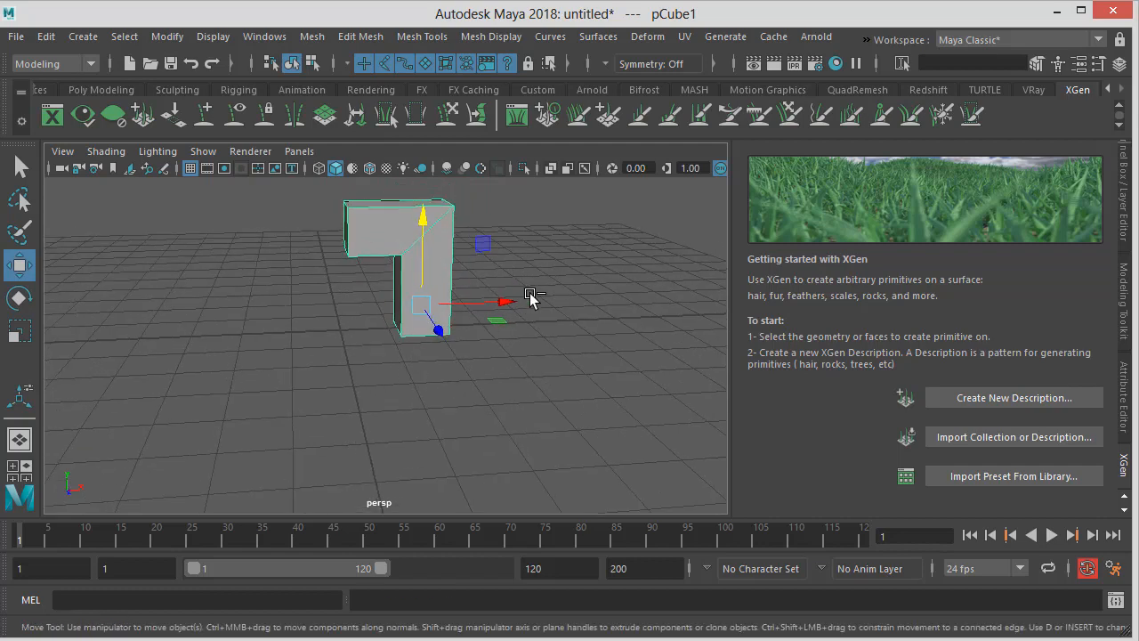
{"action": "key", "text": "ctrl+z"}
{"action": "middle_click_drag", "start_coordinate": [452, 305], "coordinate": [469, 338], "text": "alt"}
{"action": "left_click_drag", "start_coordinate": [468, 338], "coordinate": [471, 302], "text": "alt"}
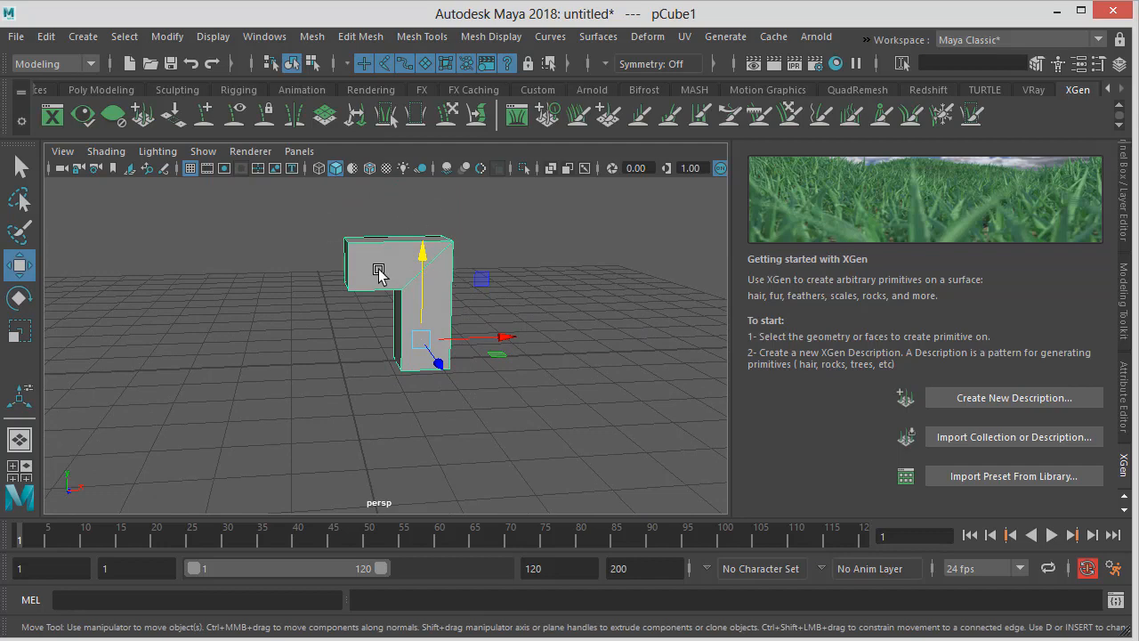
{"action": "mouse_move", "coordinate": [377, 262]}
{"action": "left_mouse_down", "text": "alt"}
{"action": "mouse_move", "coordinate": [386, 265]}
{"action": "mouse_move", "coordinate": [362, 245]}
{"action": "left_mouse_up", "text": "alt"}
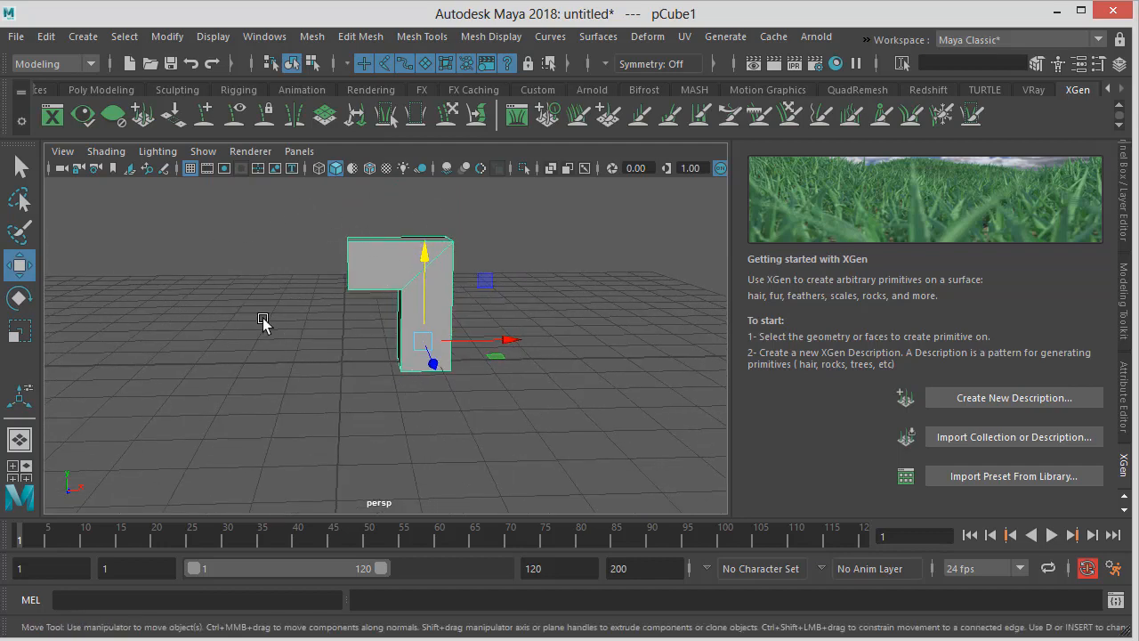
Show the Channel Box and open the Mirror options for the L-shaped block, placed clear of the block in the viewport
{"action": "left_click", "coordinate": [312, 40]}
{"action": "mouse_move", "coordinate": [340, 39]}
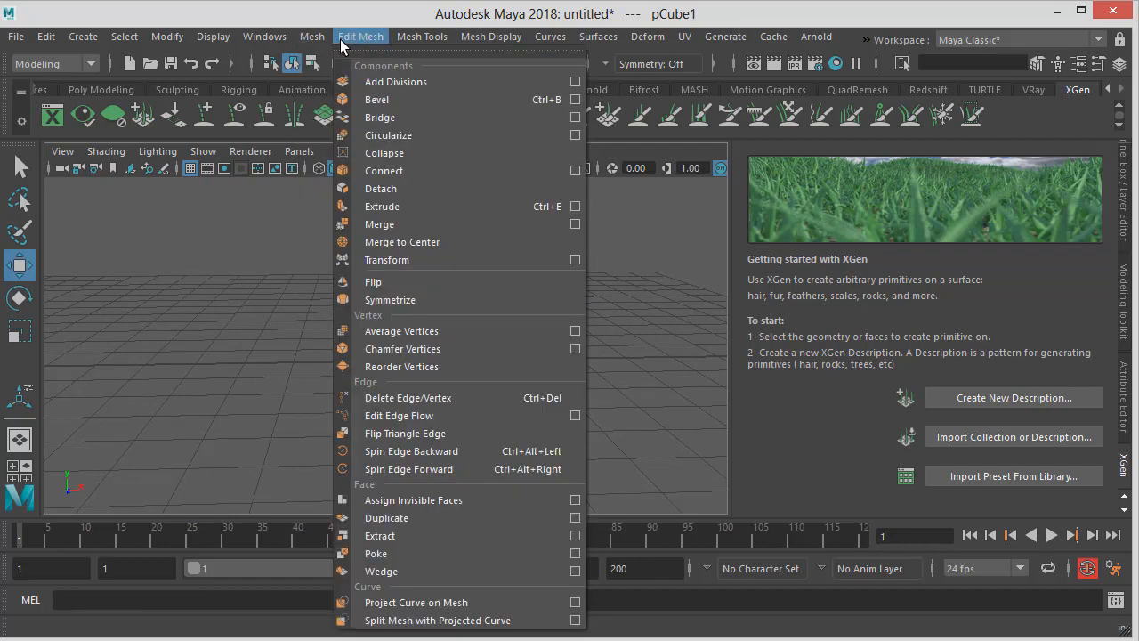
{"action": "left_click", "coordinate": [312, 37]}
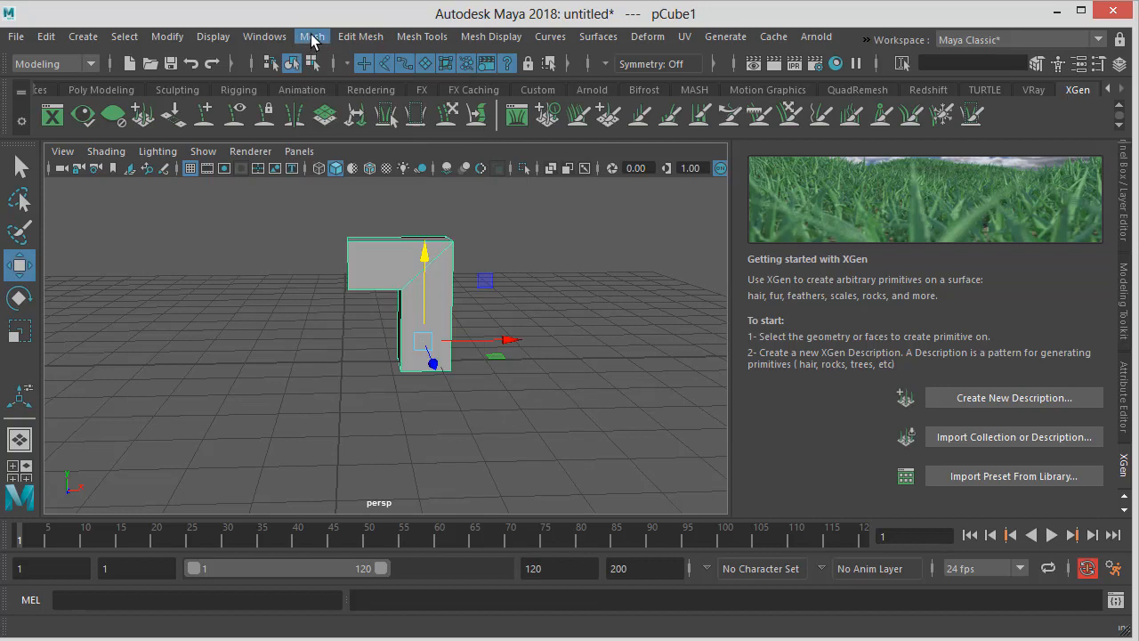
{"action": "left_click", "coordinate": [312, 36]}
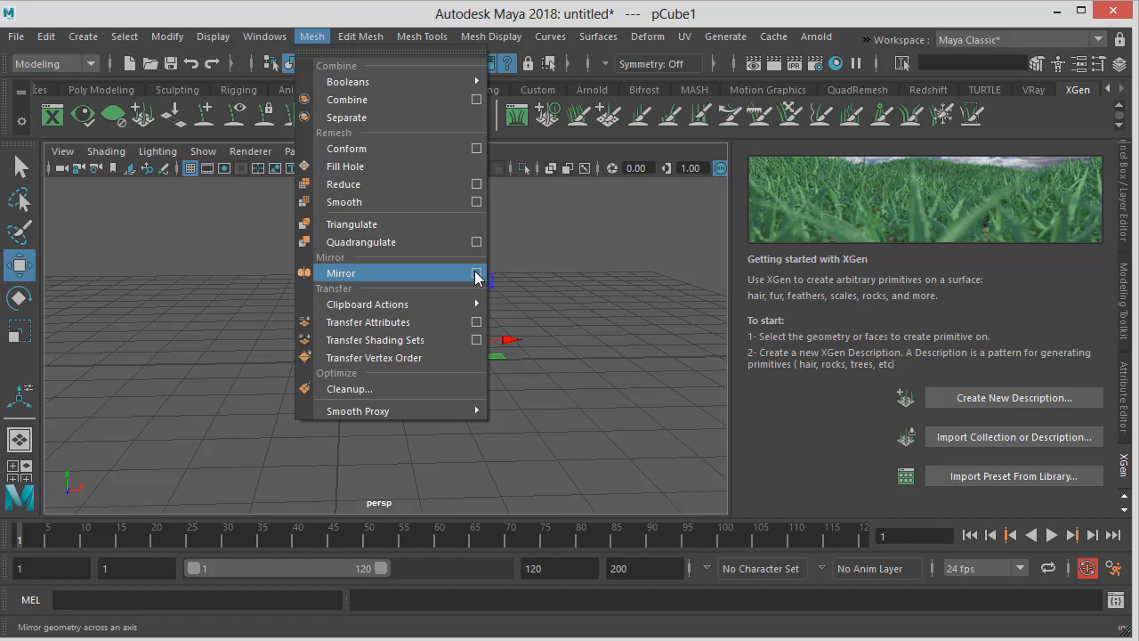
{"action": "left_click", "coordinate": [1121, 68]}
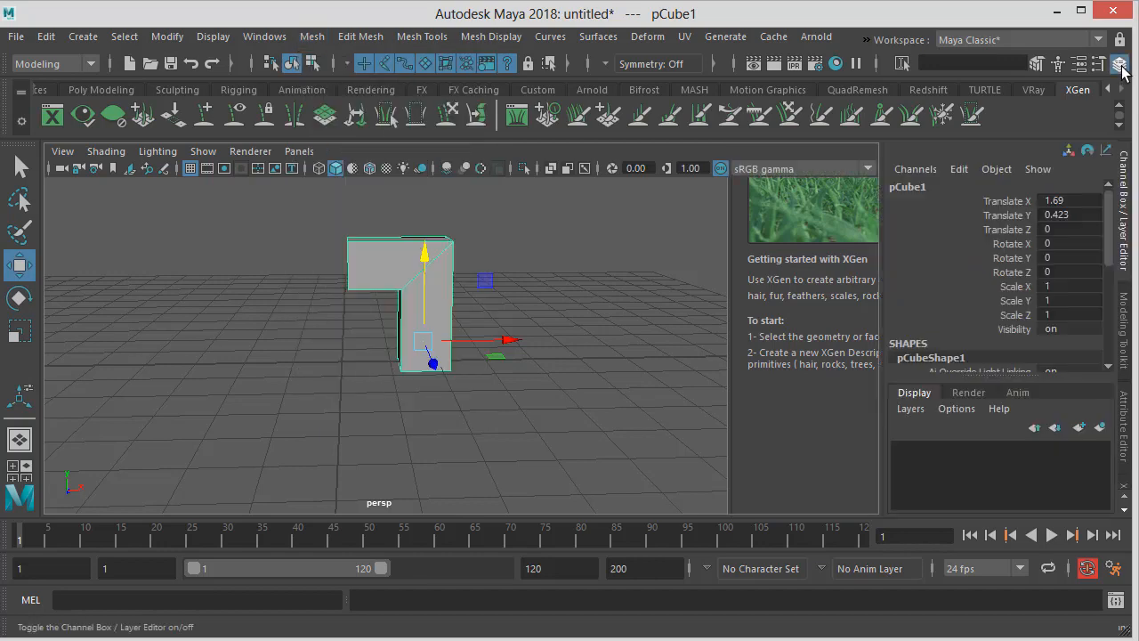
{"action": "left_click", "coordinate": [312, 36]}
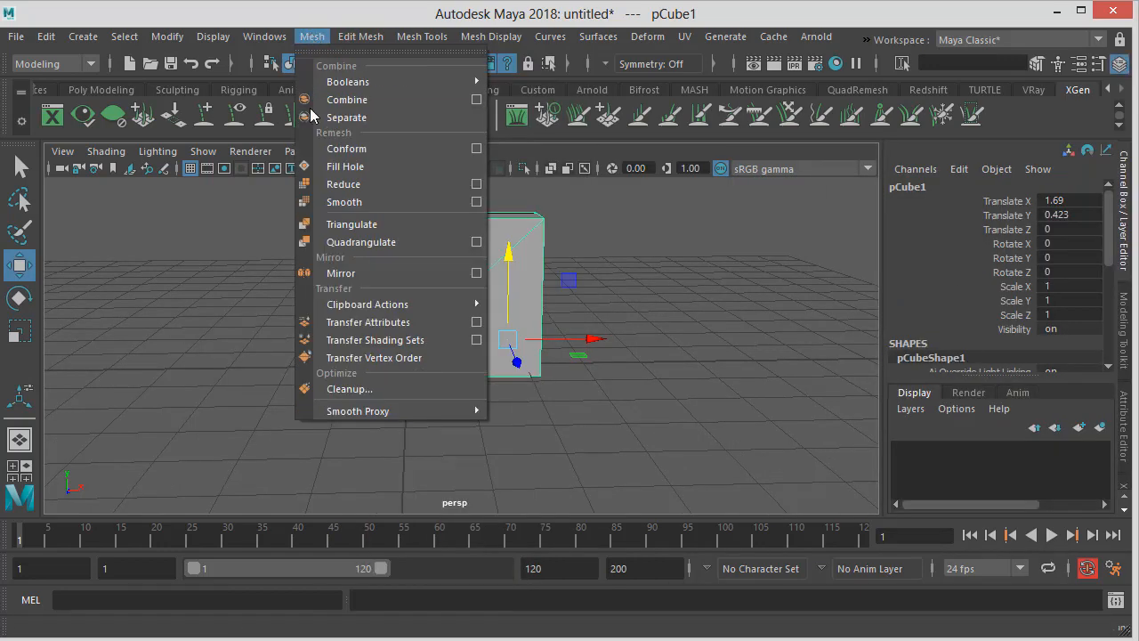
{"action": "left_click", "coordinate": [477, 274]}
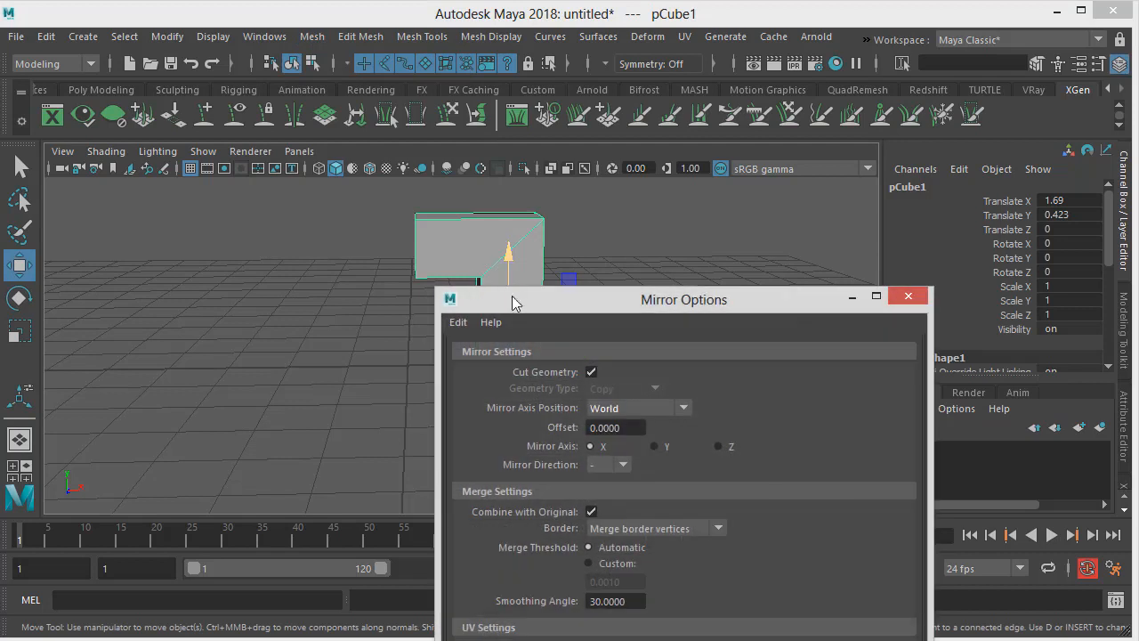
{"action": "left_click_drag", "start_coordinate": [511, 296], "coordinate": [668, 140]}
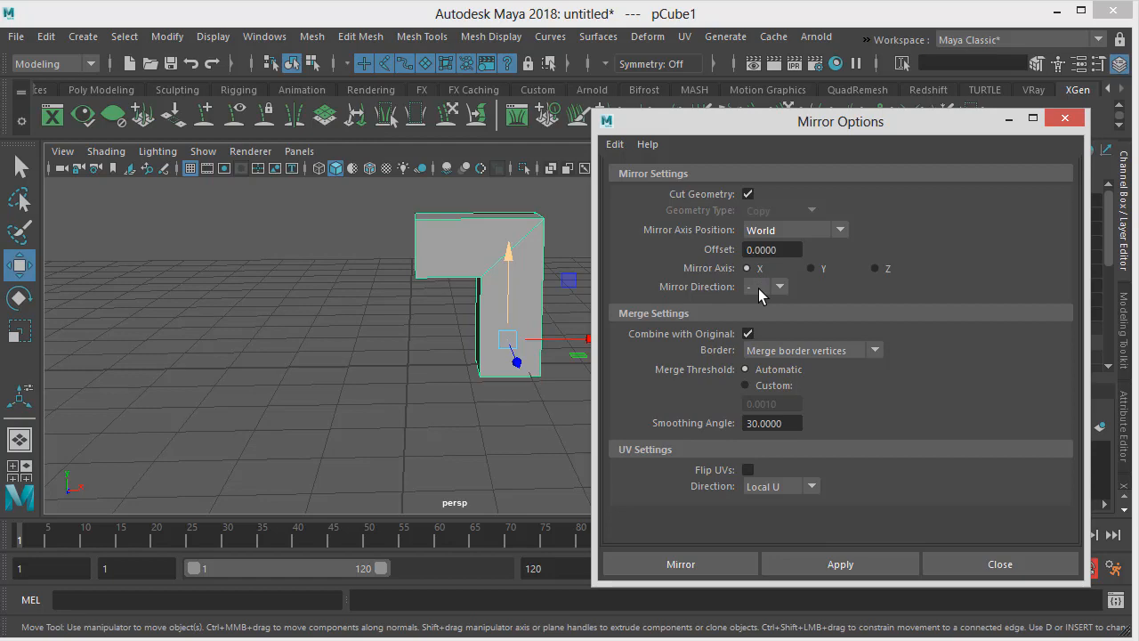
Try moving the L-shaped block along the X axis away from the grid's centre and undo the move
{"action": "middle_click_drag", "start_coordinate": [472, 336], "coordinate": [275, 358], "text": "alt"}
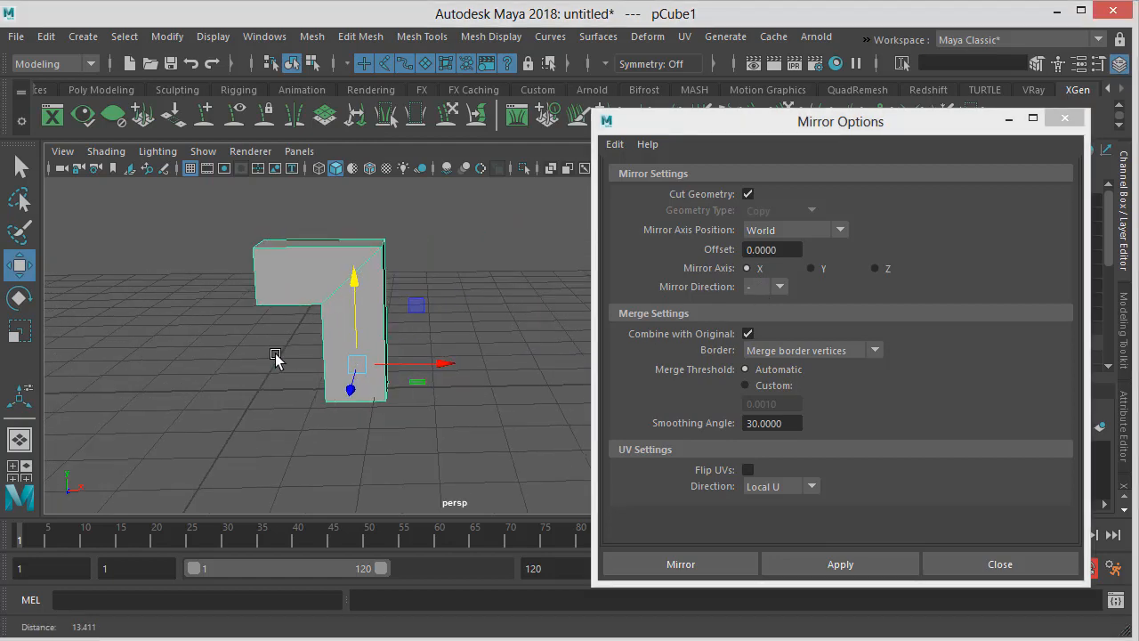
{"action": "scroll", "coordinate": [331, 361], "scroll_direction": "down", "scroll_amount": 2}
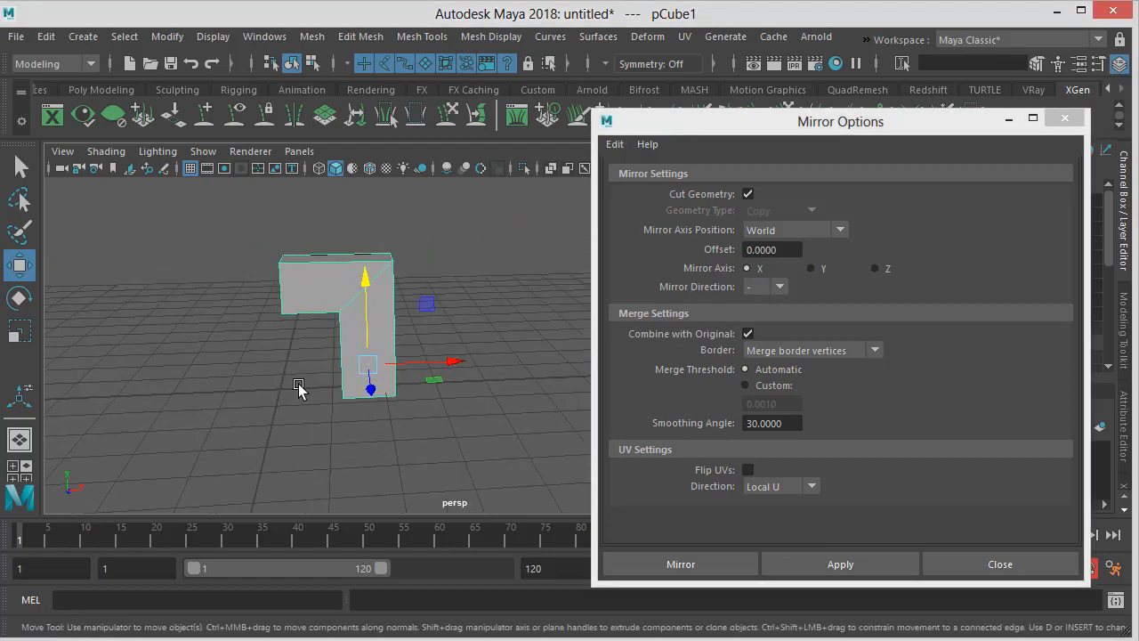
{"action": "left_click_drag", "start_coordinate": [454, 363], "coordinate": [579, 358]}
{"action": "key", "text": "ctrl+z"}
{"action": "right_click_drag", "start_coordinate": [406, 381], "coordinate": [348, 397], "text": "alt"}
{"action": "left_click_drag", "start_coordinate": [348, 397], "coordinate": [347, 407], "text": "alt"}
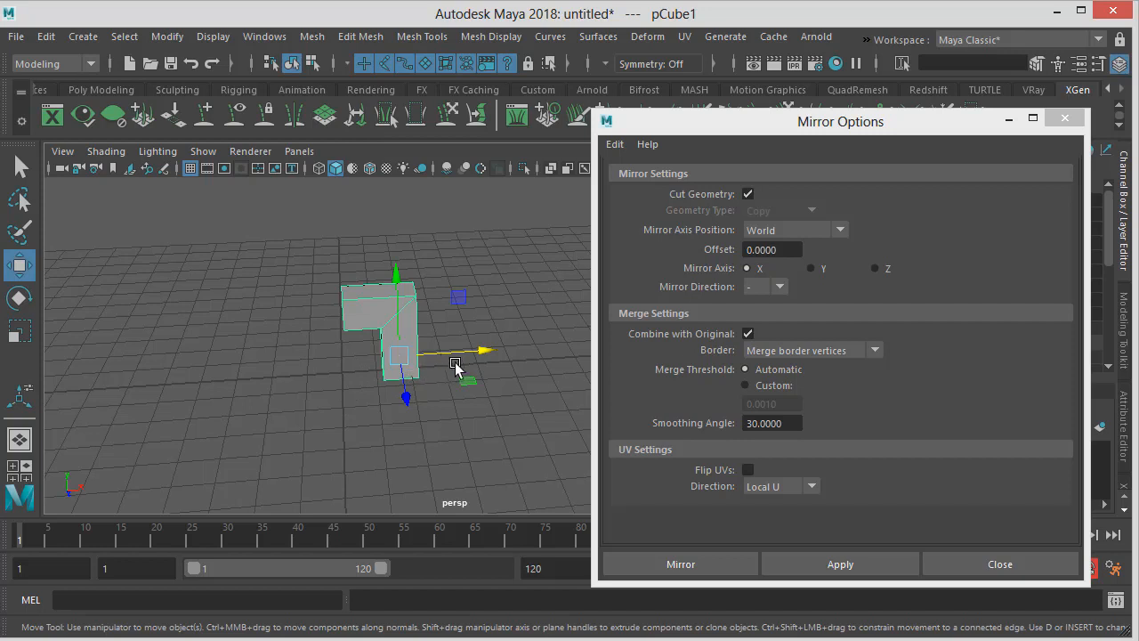
{"action": "middle_click_drag", "start_coordinate": [388, 365], "coordinate": [420, 358], "text": "alt"}
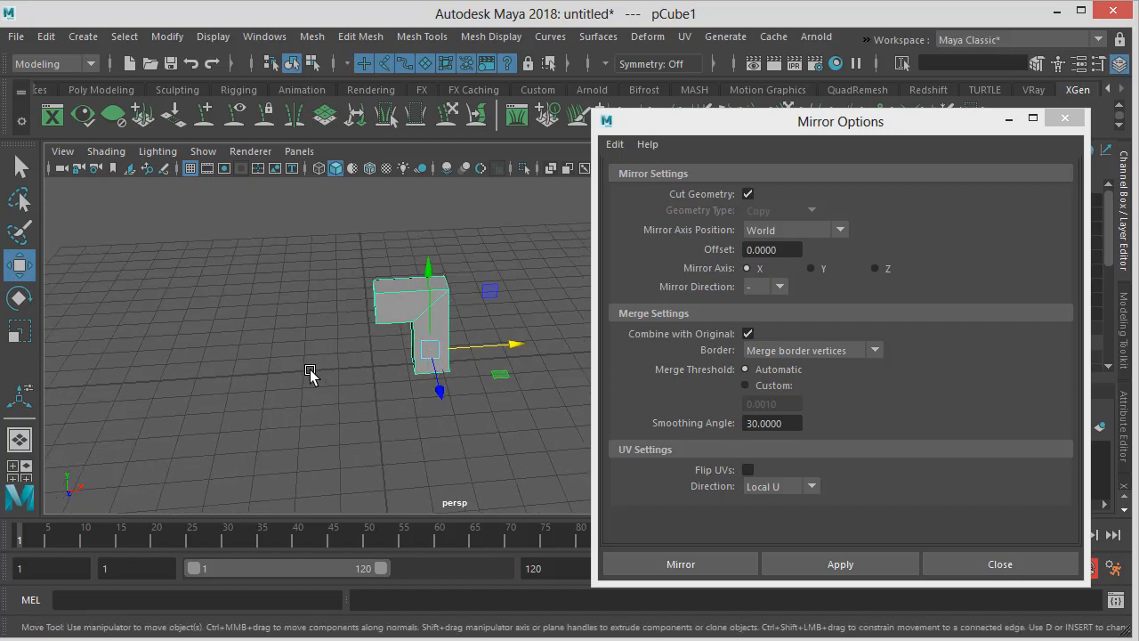
{"action": "left_click_drag", "start_coordinate": [394, 373], "coordinate": [361, 370], "text": "alt"}
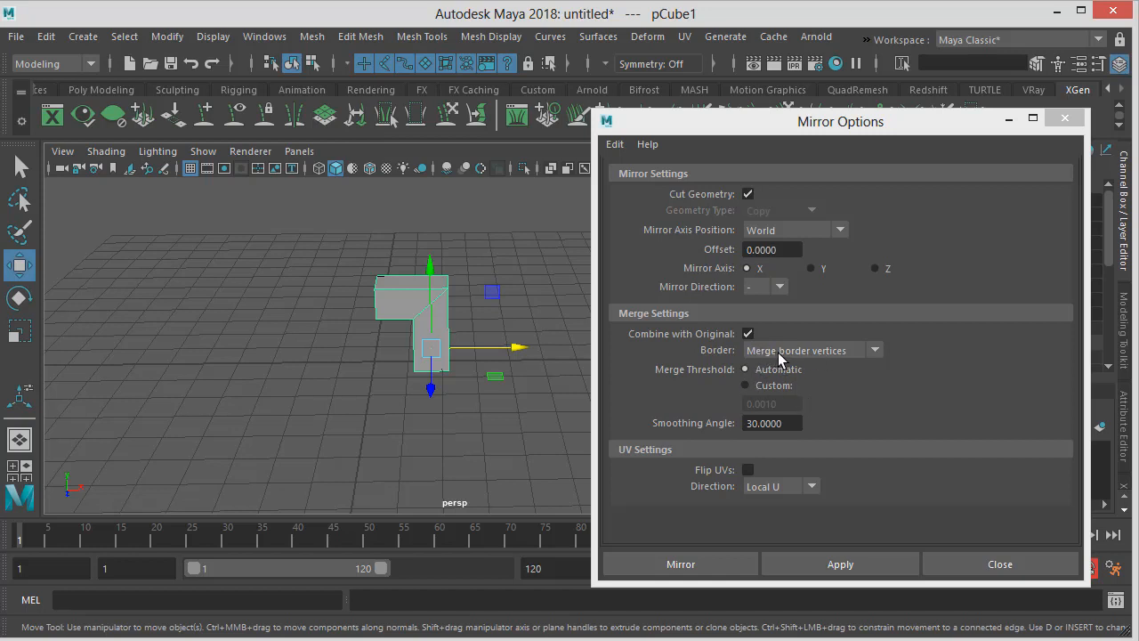
Delete the square end face of the L-shaped block's horizontal arm
{"action": "left_click_drag", "start_coordinate": [395, 395], "coordinate": [541, 392], "text": "alt"}
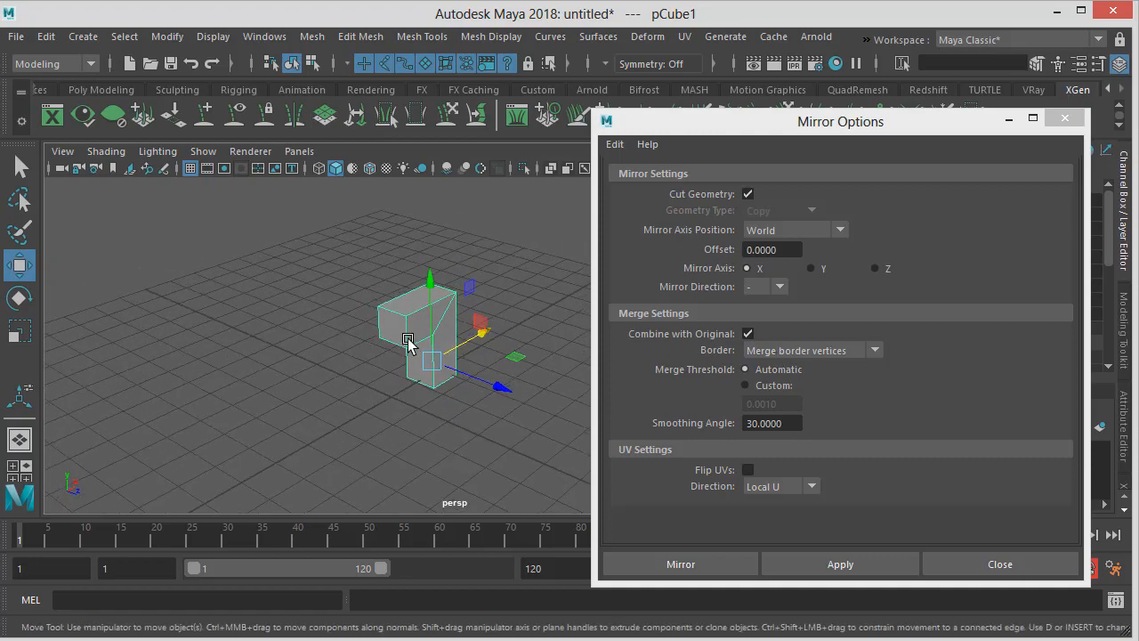
{"action": "right_click_drag", "start_coordinate": [408, 342], "coordinate": [711, 354], "text": "alt"}
{"action": "left_click_drag", "start_coordinate": [386, 306], "coordinate": [432, 320], "text": "alt"}
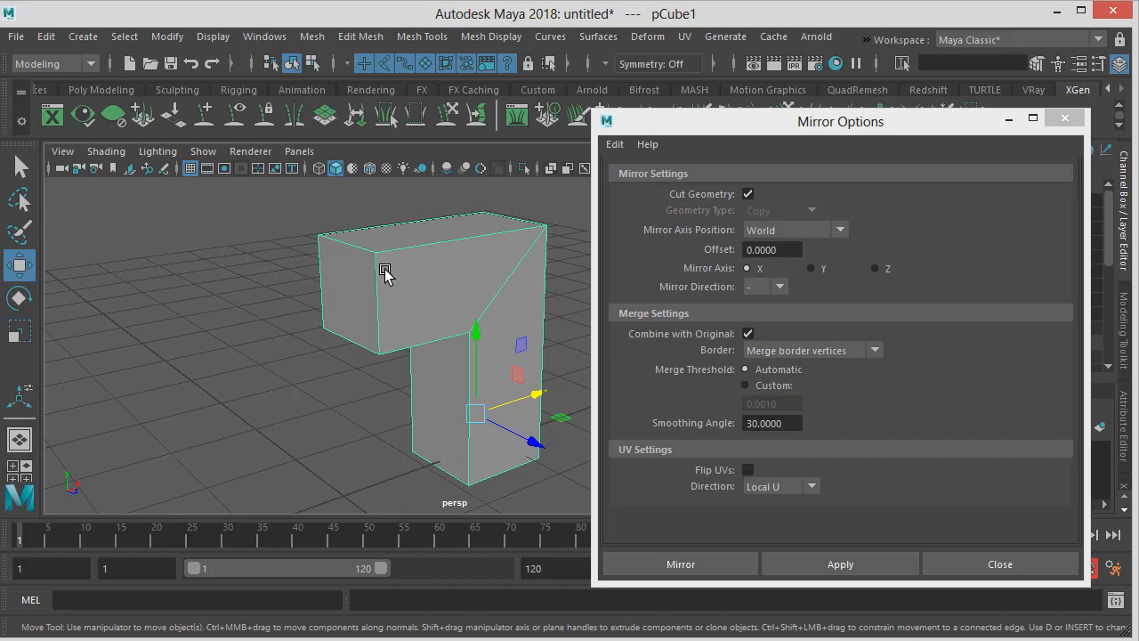
{"action": "right_click_drag", "start_coordinate": [386, 270], "coordinate": [383, 320]}
{"action": "left_click", "coordinate": [338, 280]}
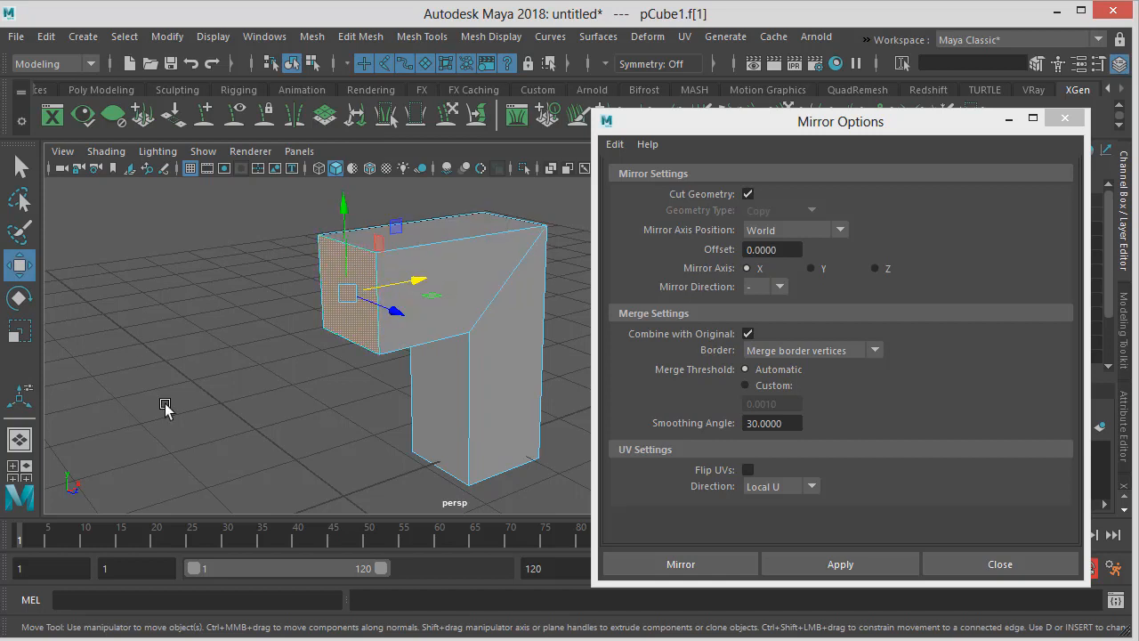
{"action": "left_click", "coordinate": [268, 285]}
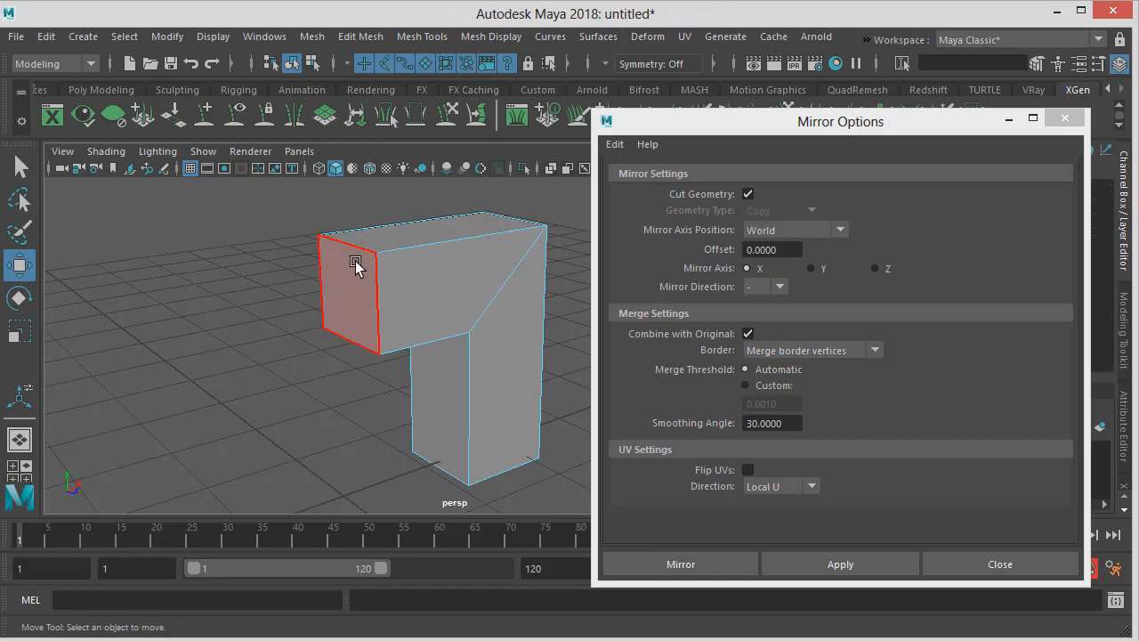
{"action": "right_click_drag", "start_coordinate": [355, 265], "coordinate": [356, 317]}
{"action": "left_click", "coordinate": [352, 298]}
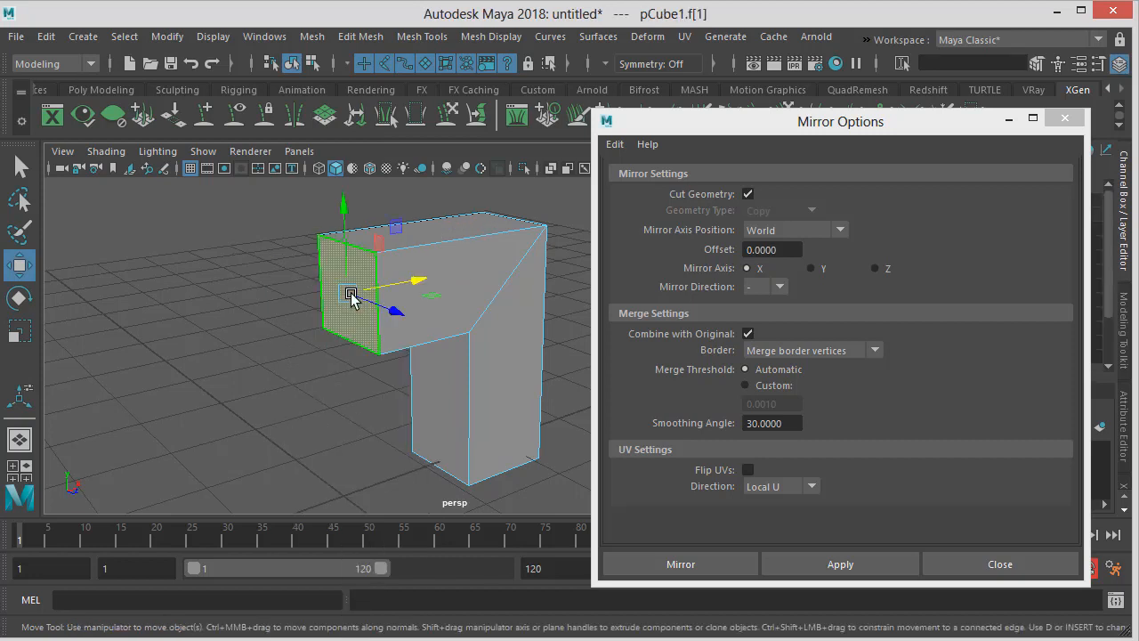
{"action": "key", "text": "Delete"}
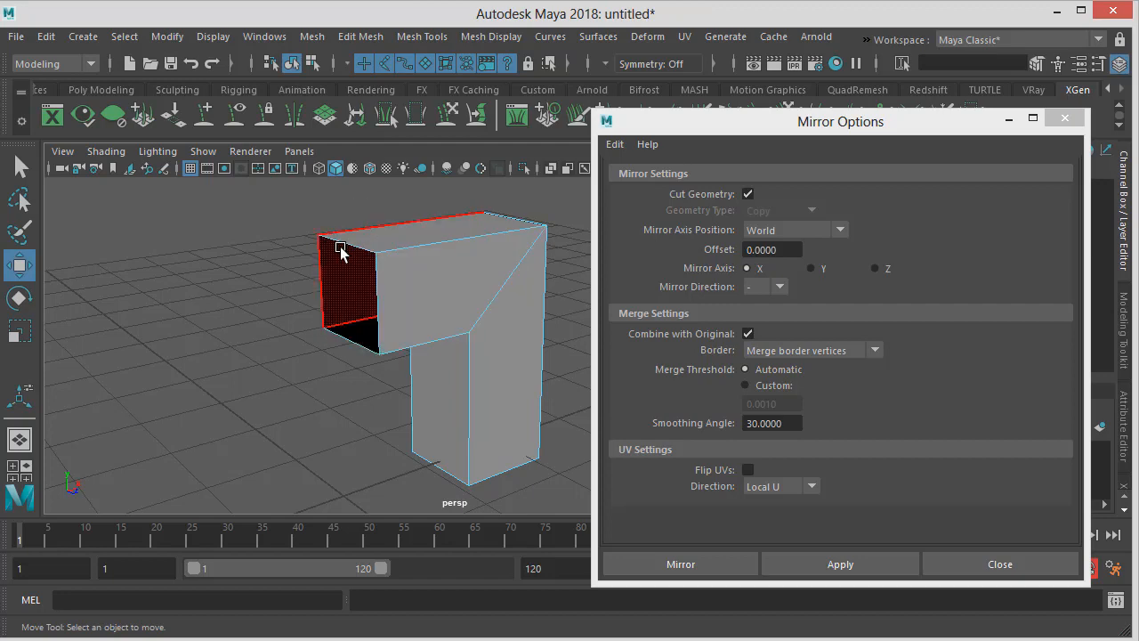
Examine the open end of the L-shaped block's horizontal arm from several angles
{"action": "left_click_drag", "start_coordinate": [364, 277], "coordinate": [508, 266], "text": "alt"}
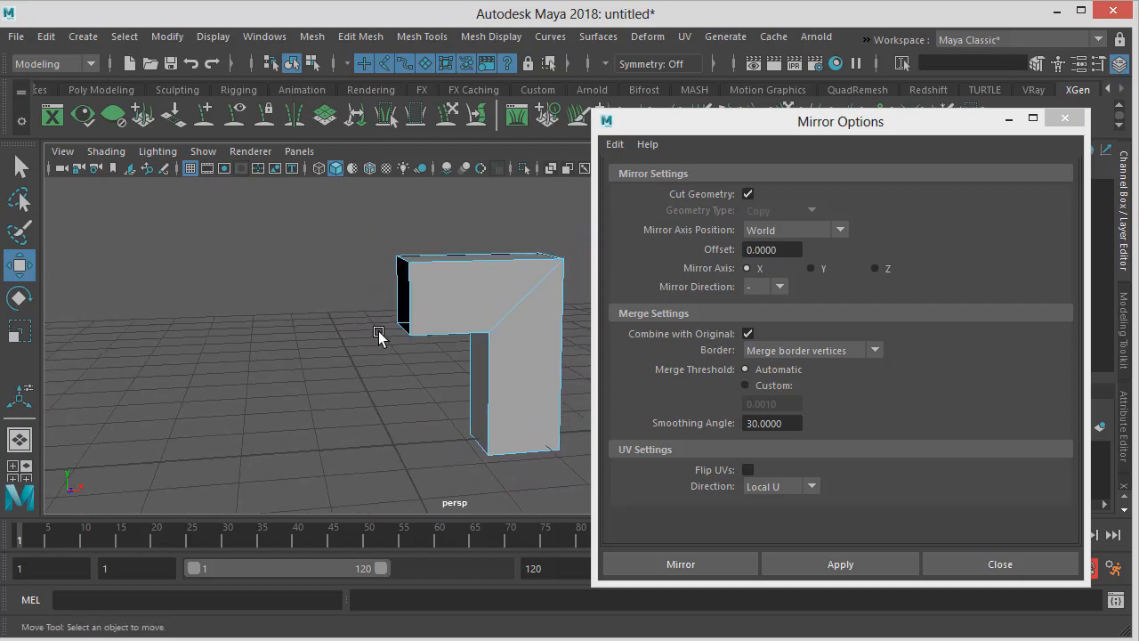
{"action": "left_click_drag", "start_coordinate": [382, 333], "coordinate": [455, 337], "text": "alt"}
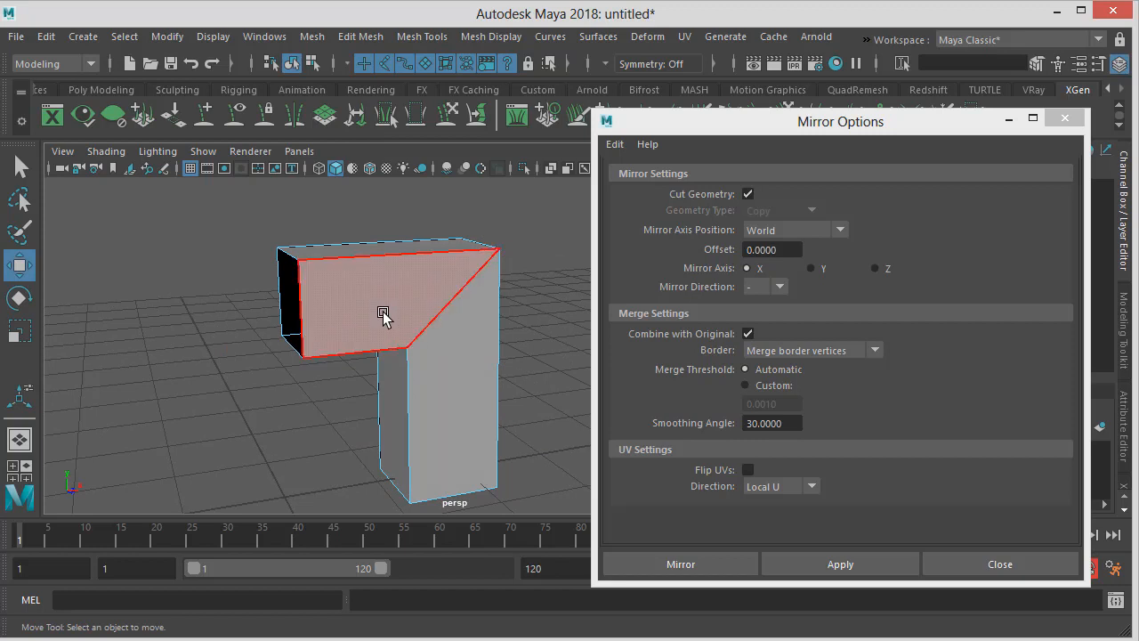
{"action": "left_click_drag", "start_coordinate": [318, 264], "coordinate": [372, 244], "text": "alt"}
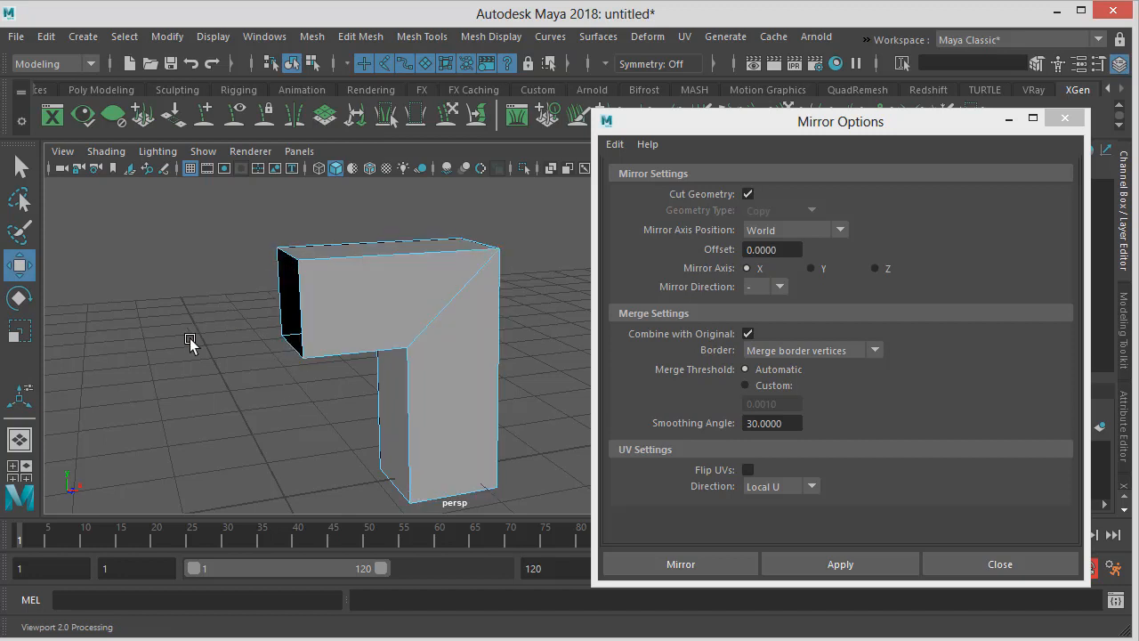
{"action": "left_click_drag", "start_coordinate": [193, 332], "coordinate": [191, 331], "text": "alt"}
{"action": "left_click_drag", "start_coordinate": [266, 294], "coordinate": [208, 386], "text": "alt"}
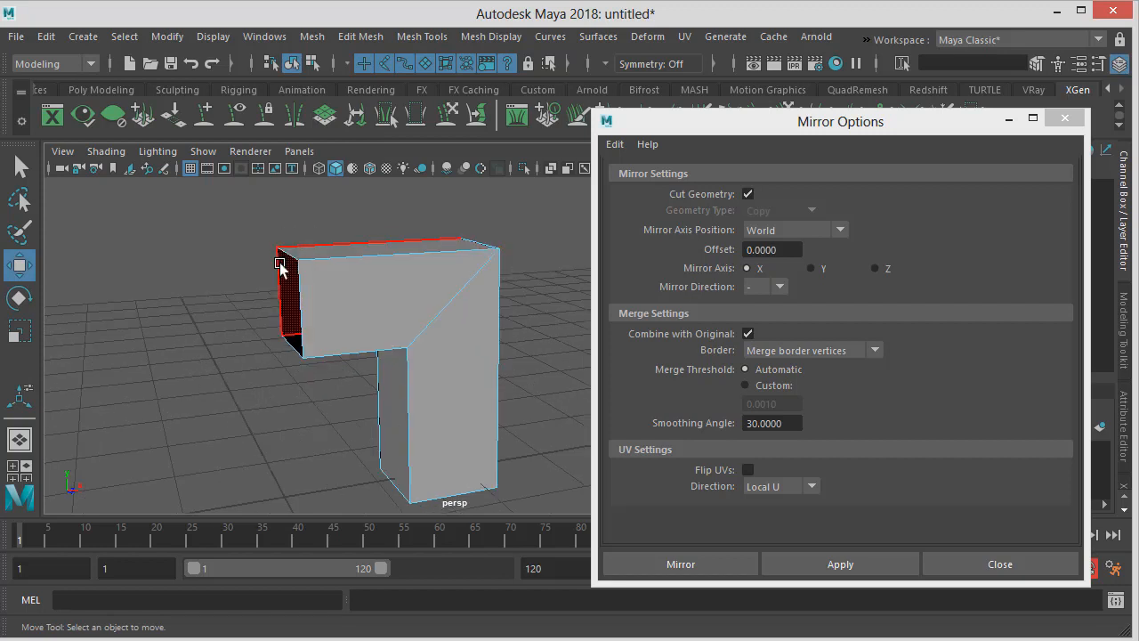
Try moving the four open-end vertices along X onto the grid's centre line in the front view, to about 0.001 cm, and undo the move
{"action": "right_click_drag", "start_coordinate": [303, 260], "coordinate": [235, 267]}
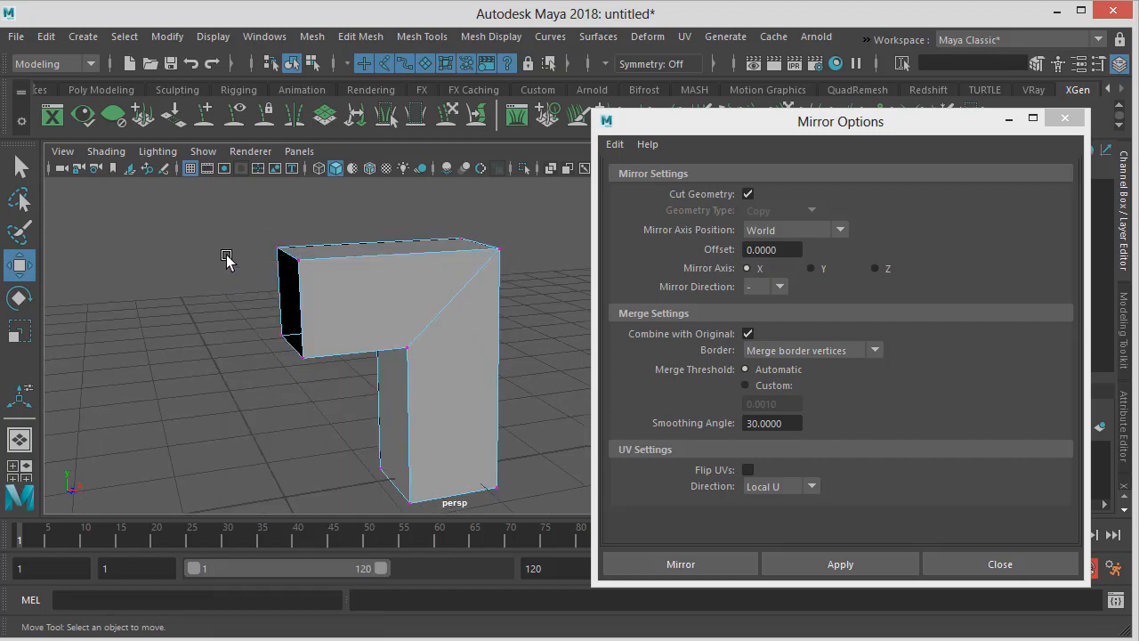
{"action": "left_click_drag", "start_coordinate": [236, 213], "coordinate": [327, 400]}
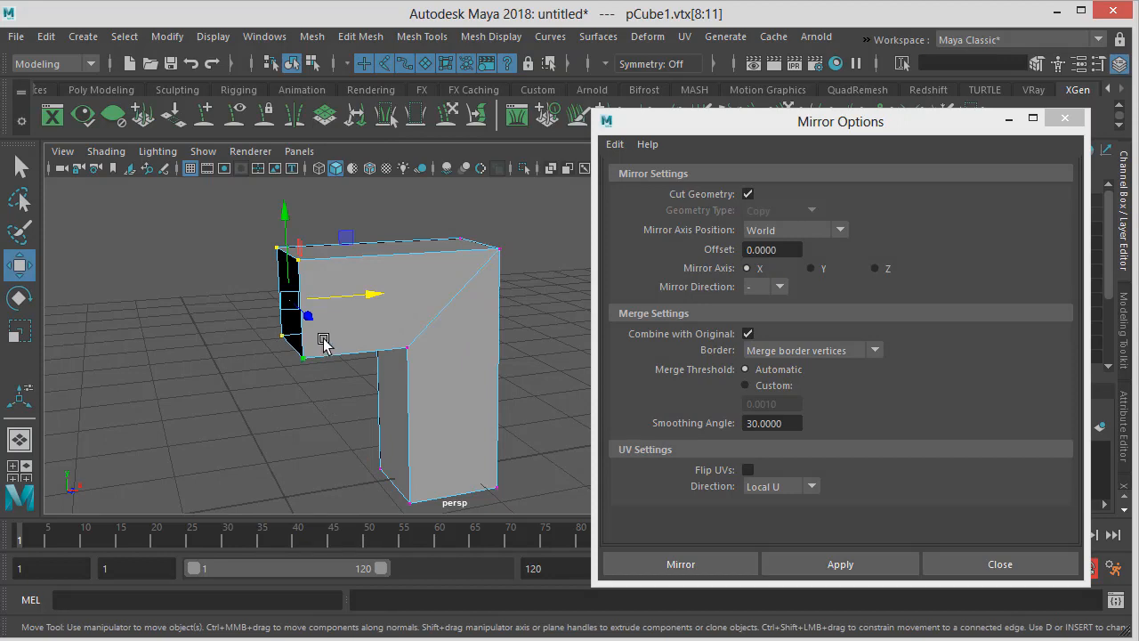
{"action": "left_click_drag", "start_coordinate": [369, 292], "coordinate": [341, 278], "text": "alt"}
{"action": "middle_click_drag", "start_coordinate": [341, 279], "coordinate": [379, 278], "text": "alt"}
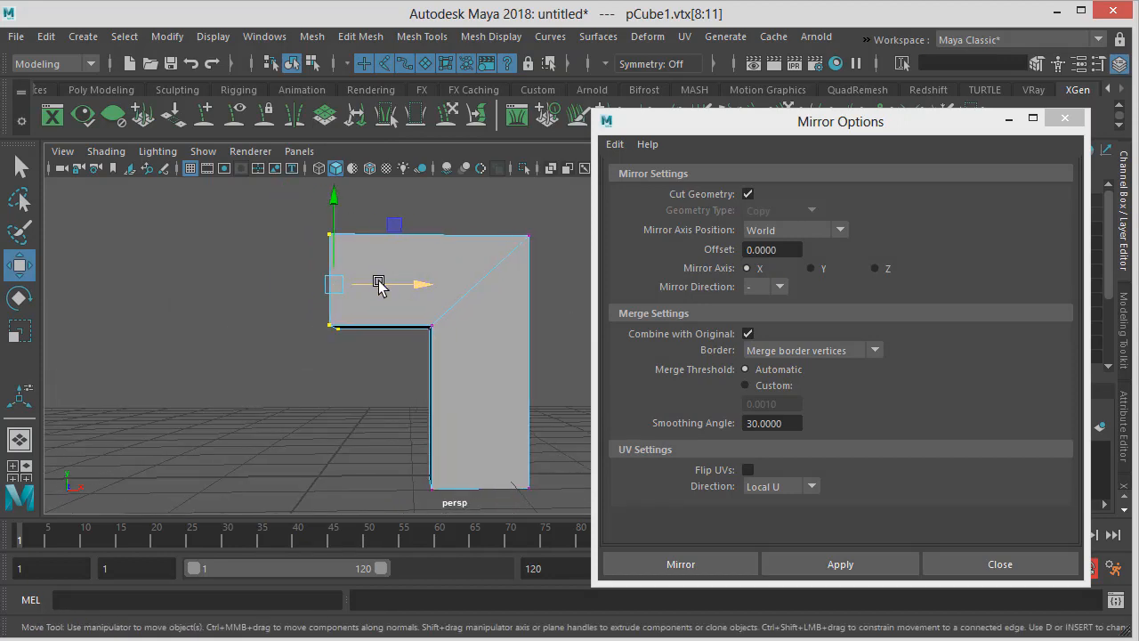
{"action": "left_click_drag", "start_coordinate": [345, 298], "coordinate": [392, 325], "text": "alt"}
{"action": "key", "text": "space"}
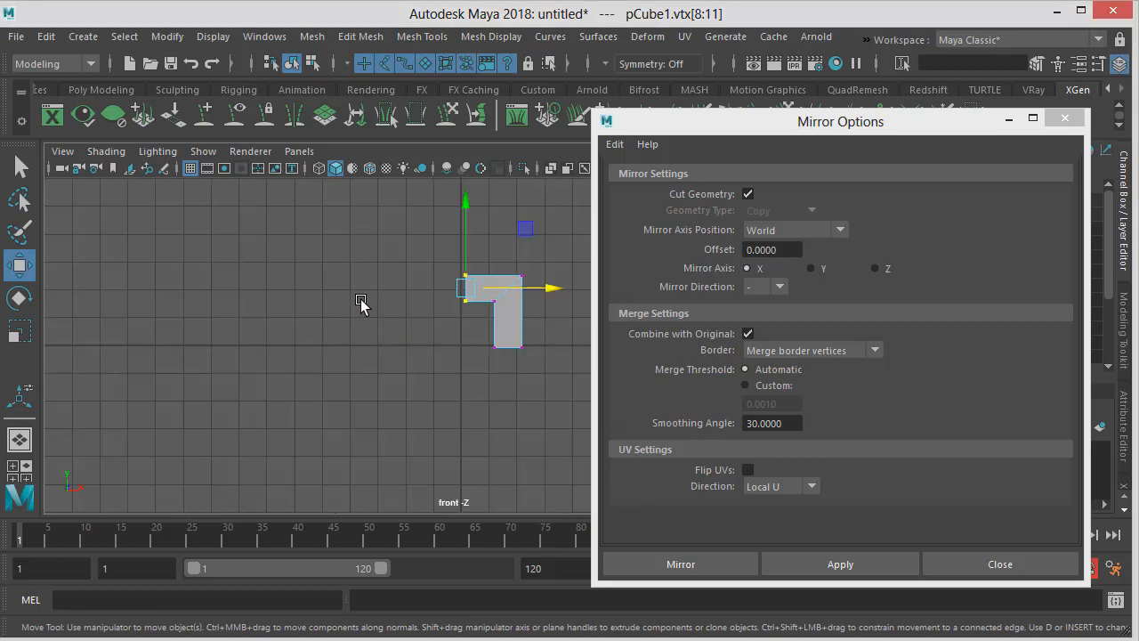
{"action": "scroll", "coordinate": [401, 304], "scroll_direction": "up", "scroll_amount": 5}
{"action": "scroll", "coordinate": [429, 303], "scroll_direction": "up", "scroll_amount": 5}
{"action": "middle_click_drag", "start_coordinate": [348, 287], "coordinate": [534, 344], "text": "alt"}
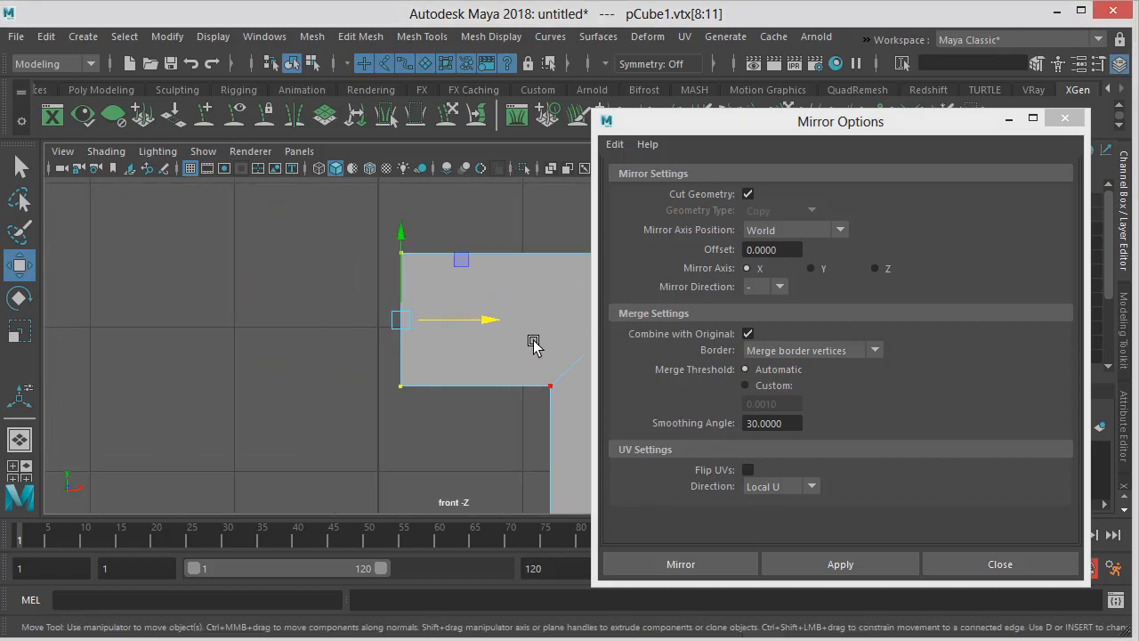
{"action": "left_click_drag", "start_coordinate": [488, 321], "coordinate": [466, 321]}
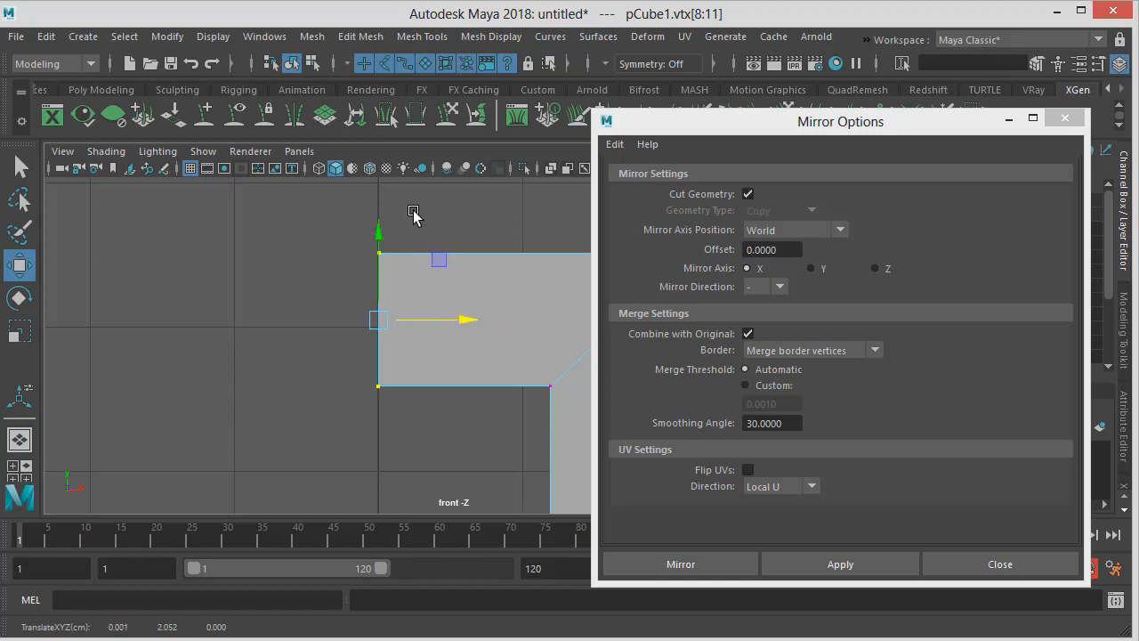
{"action": "scroll", "coordinate": [415, 331], "scroll_direction": "up", "scroll_amount": 2}
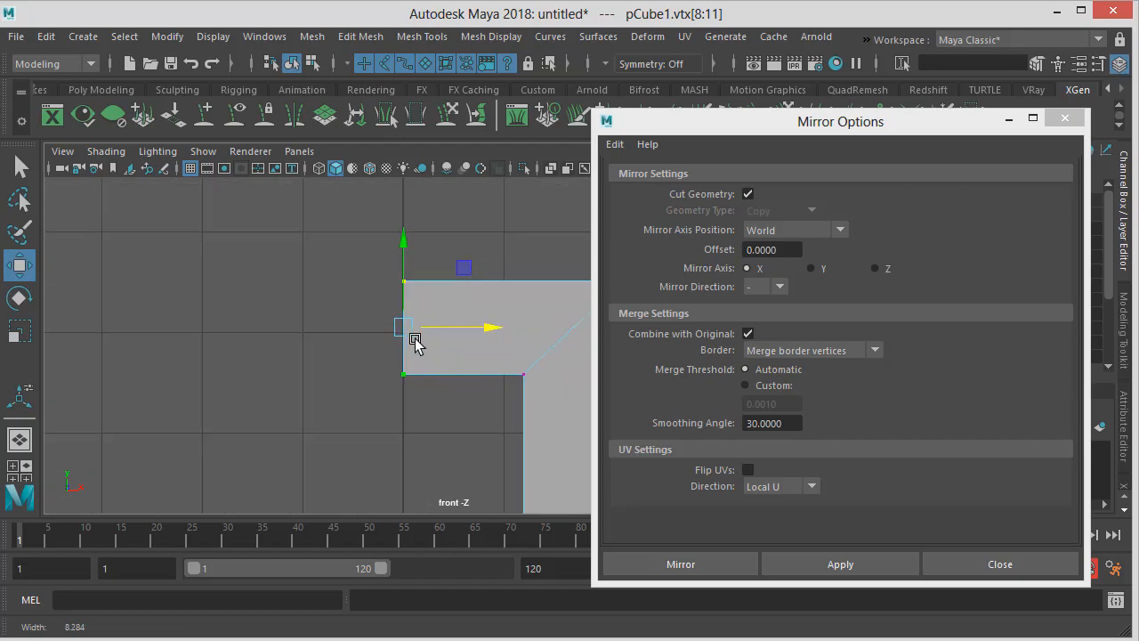
{"action": "scroll", "coordinate": [426, 282], "scroll_direction": "up", "scroll_amount": 3}
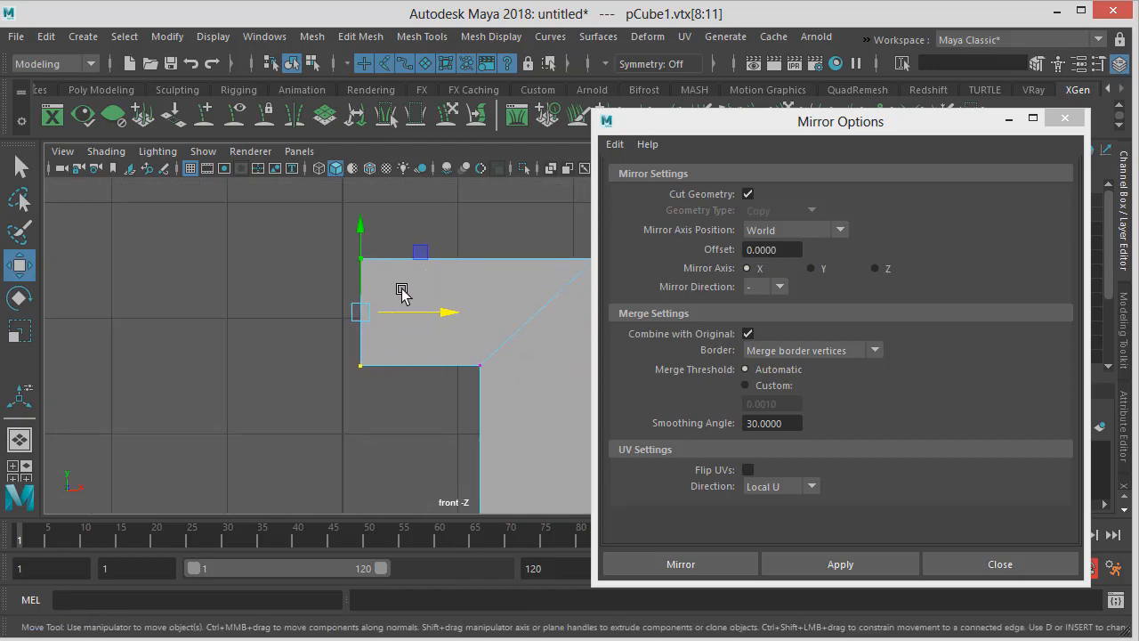
Reselect the four vertices at the open end of the horizontal arm in the front view
{"action": "key", "text": "space"}
{"action": "mouse_move", "coordinate": [404, 294]}
{"action": "left_mouse_down"}
{"action": "mouse_move", "coordinate": [420, 258]}
{"action": "mouse_move", "coordinate": [408, 289]}
{"action": "left_mouse_up"}
{"action": "key", "text": "space"}
{"action": "left_click", "coordinate": [293, 254]}
{"action": "right_click", "coordinate": [402, 267]}
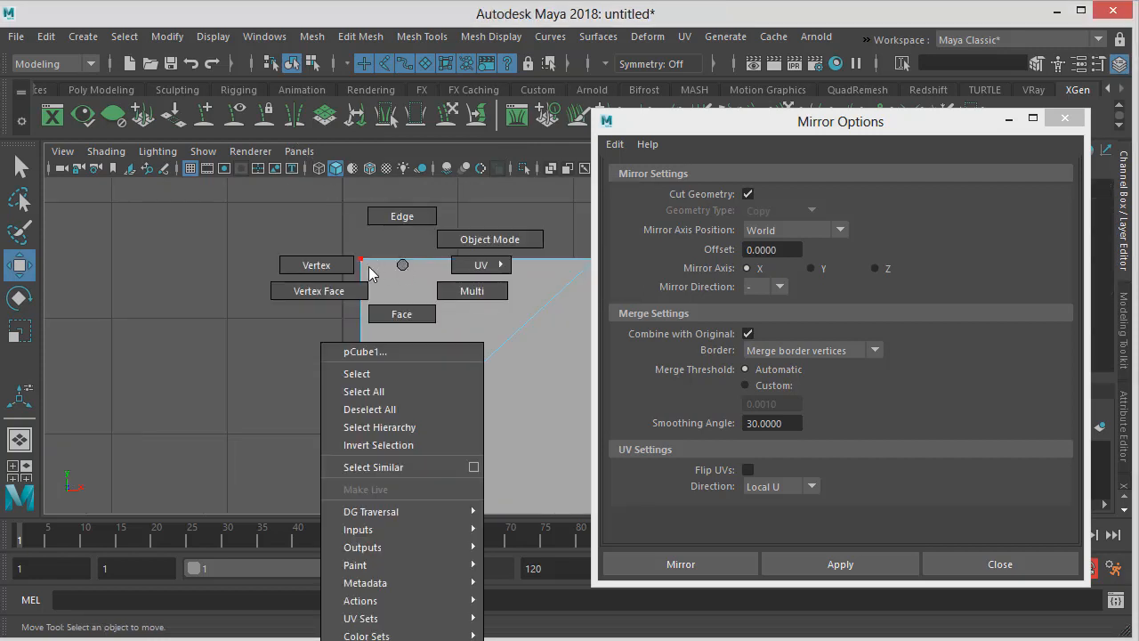
{"action": "right_click_drag", "start_coordinate": [370, 273], "coordinate": [307, 265]}
{"action": "left_click_drag", "start_coordinate": [323, 215], "coordinate": [387, 407]}
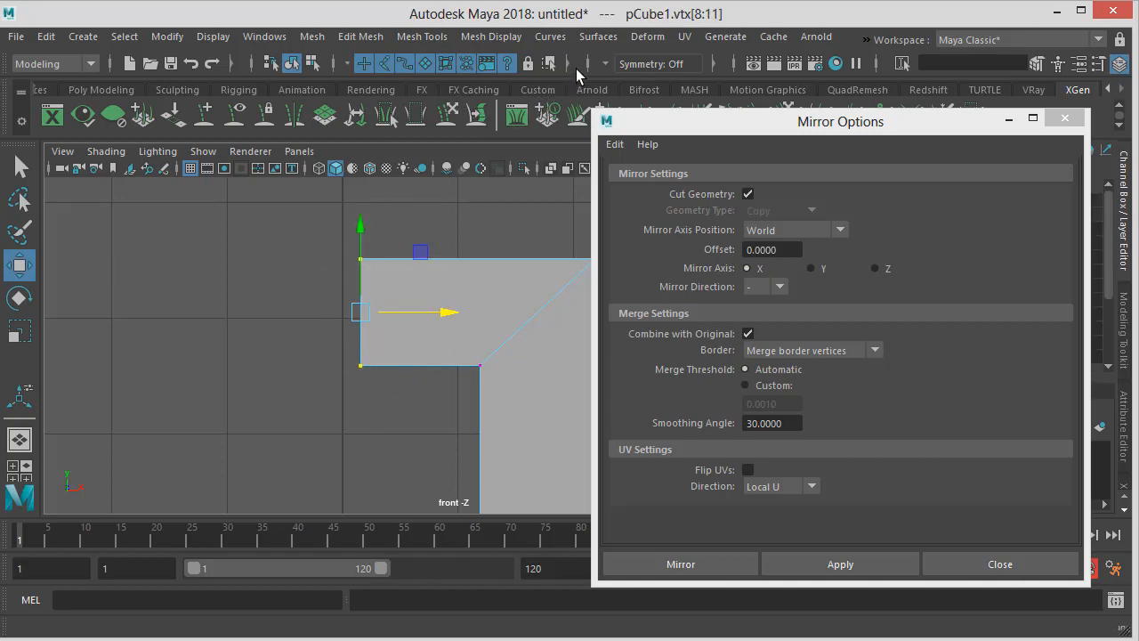
Try snapping the four open-end vertices along X onto the grid's centre line with Snap to grids, and undo the move
{"action": "left_click_drag", "start_coordinate": [682, 126], "coordinate": [707, 152]}
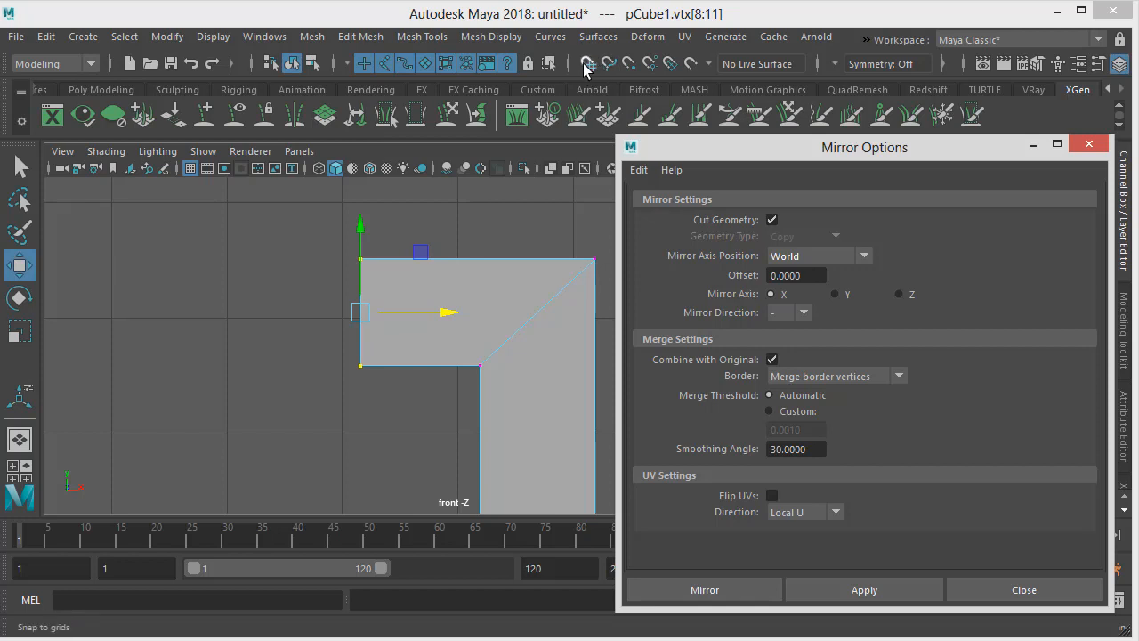
{"action": "left_click", "coordinate": [586, 65]}
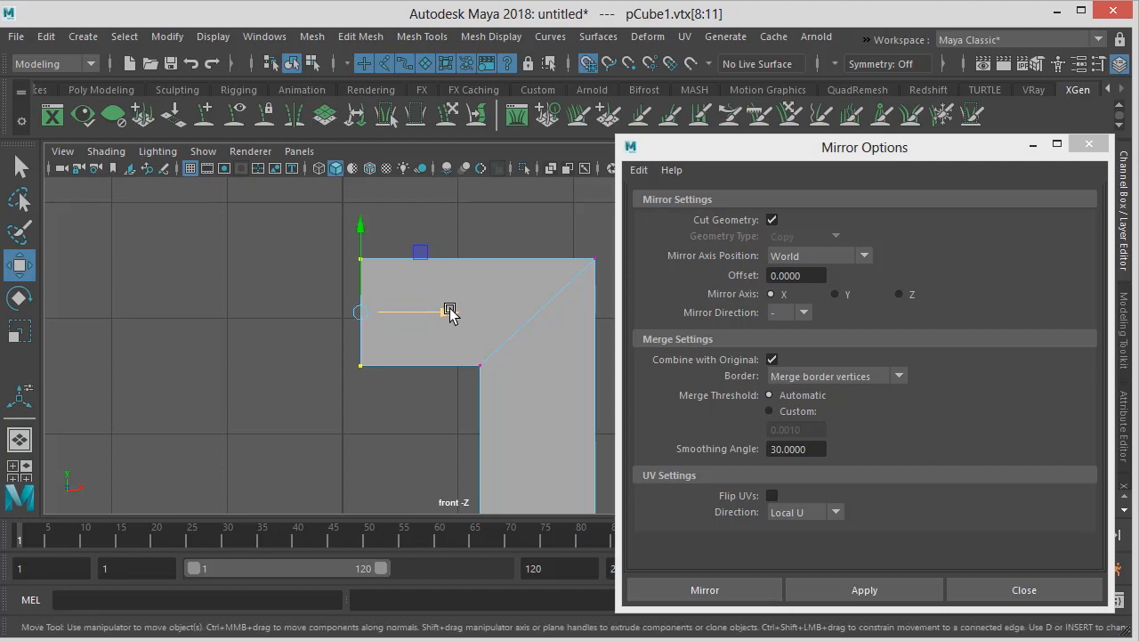
{"action": "left_click_drag", "start_coordinate": [445, 312], "coordinate": [385, 306]}
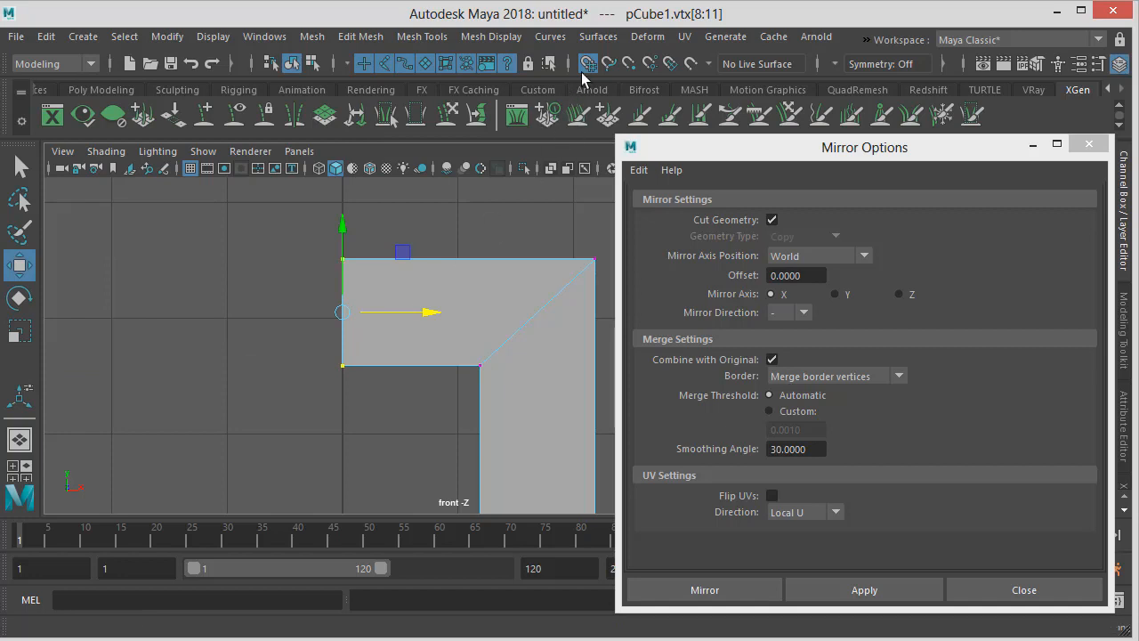
{"action": "left_click", "coordinate": [403, 431]}
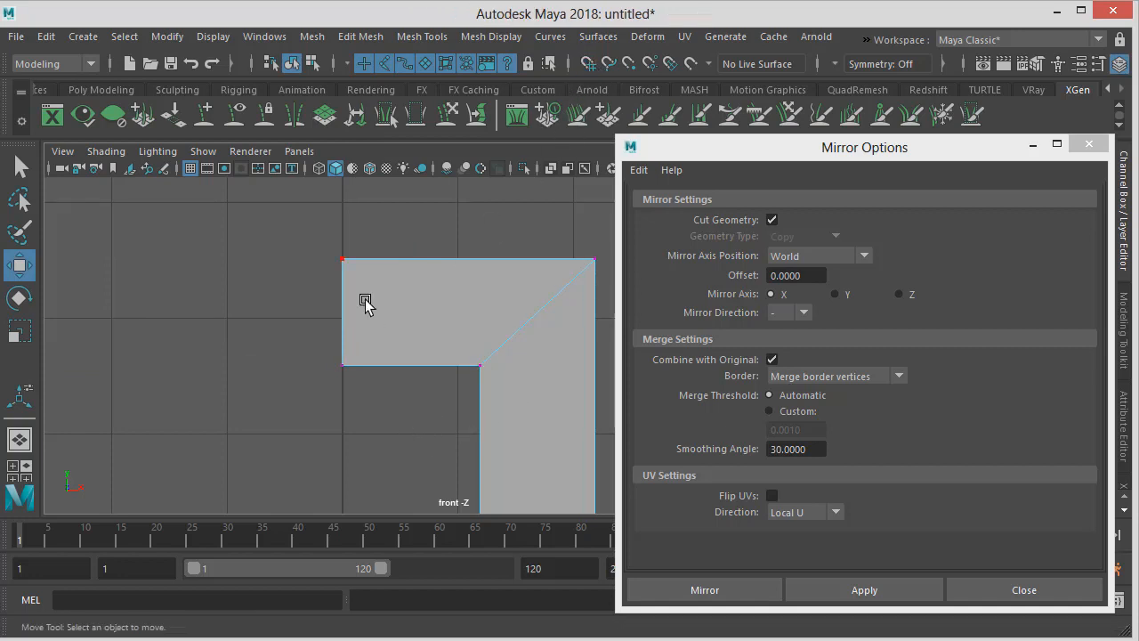
{"action": "key", "text": "ctrl+z"}
{"action": "key", "text": "ctrl+z"}
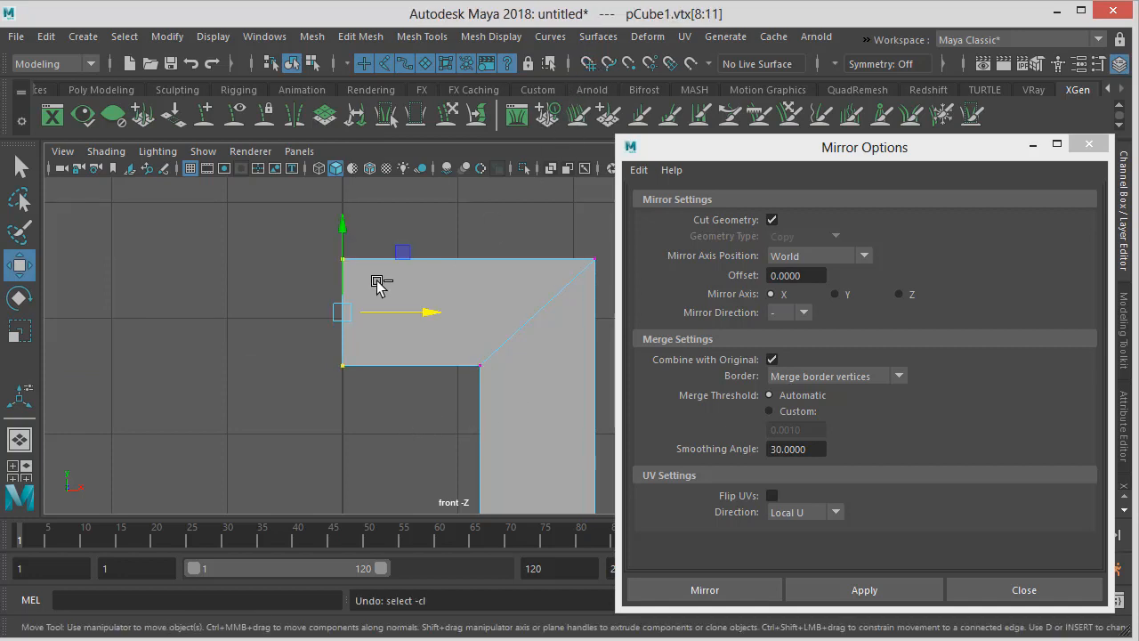
{"action": "left_click_drag", "start_coordinate": [323, 223], "coordinate": [395, 424]}
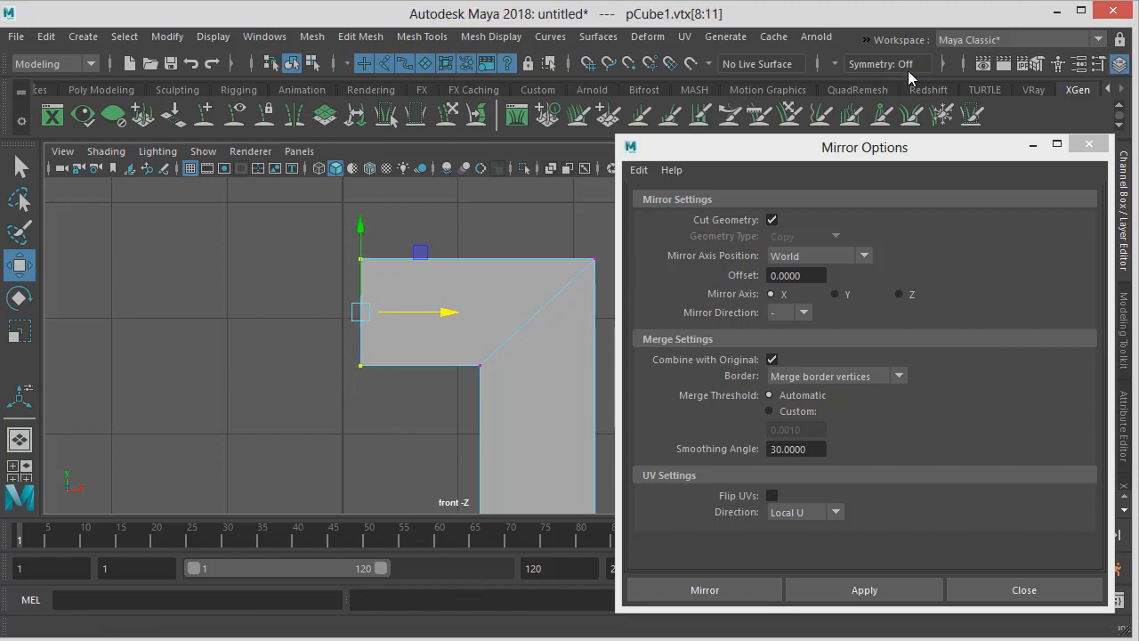
Rearrange the status line to reveal its coordinate input and set the input type to Absolute transform
{"action": "left_click", "coordinate": [961, 64]}
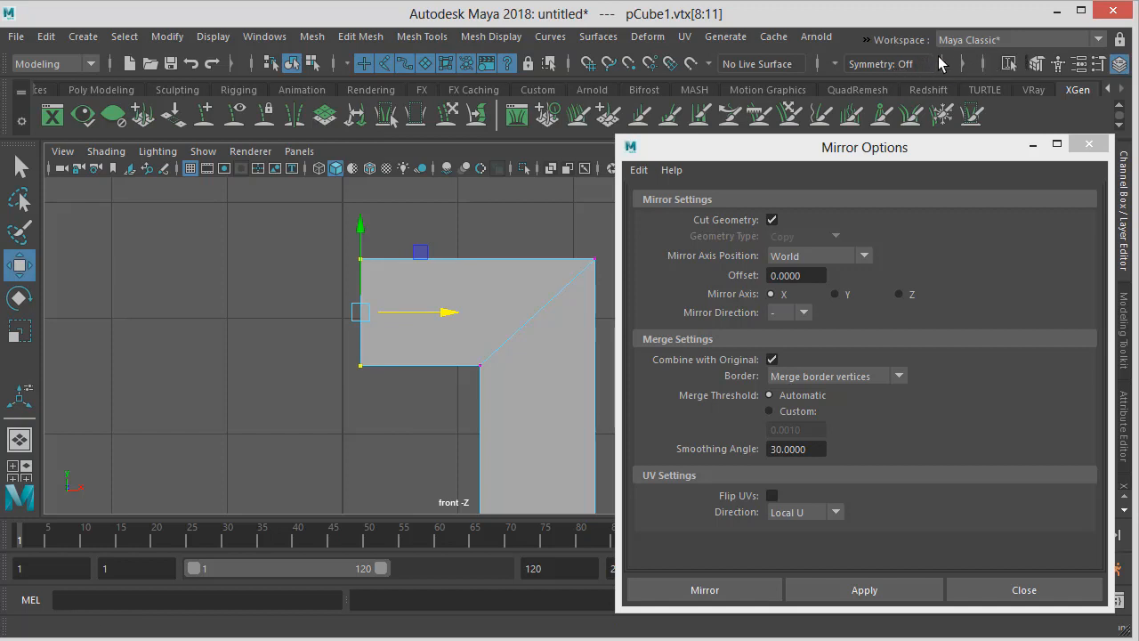
{"action": "left_click", "coordinate": [964, 64]}
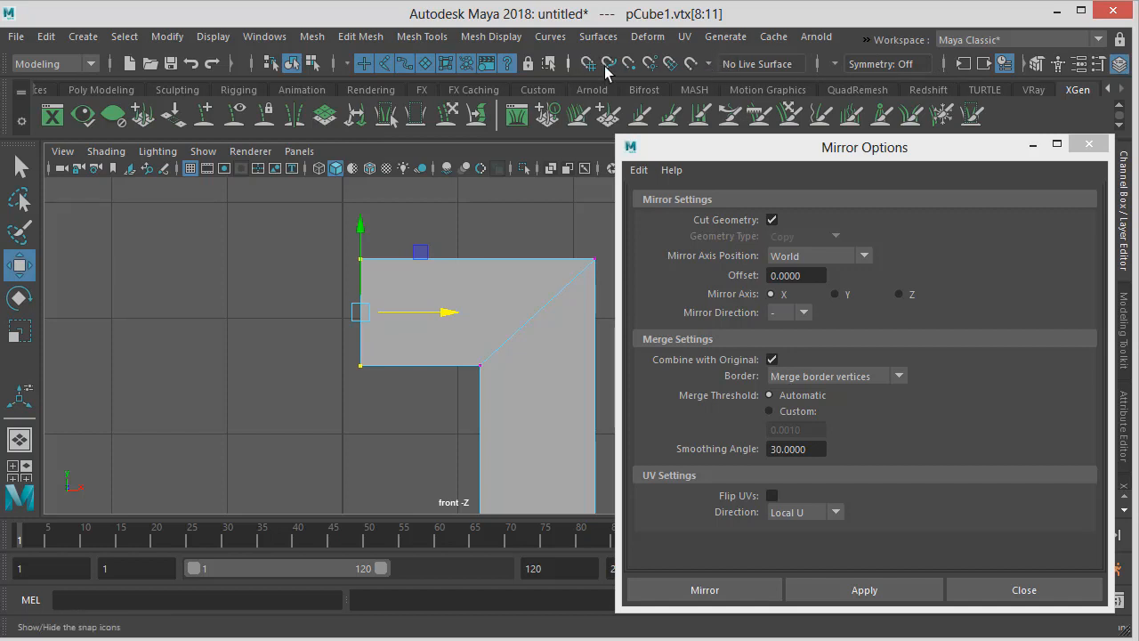
{"action": "left_click", "coordinate": [815, 65]}
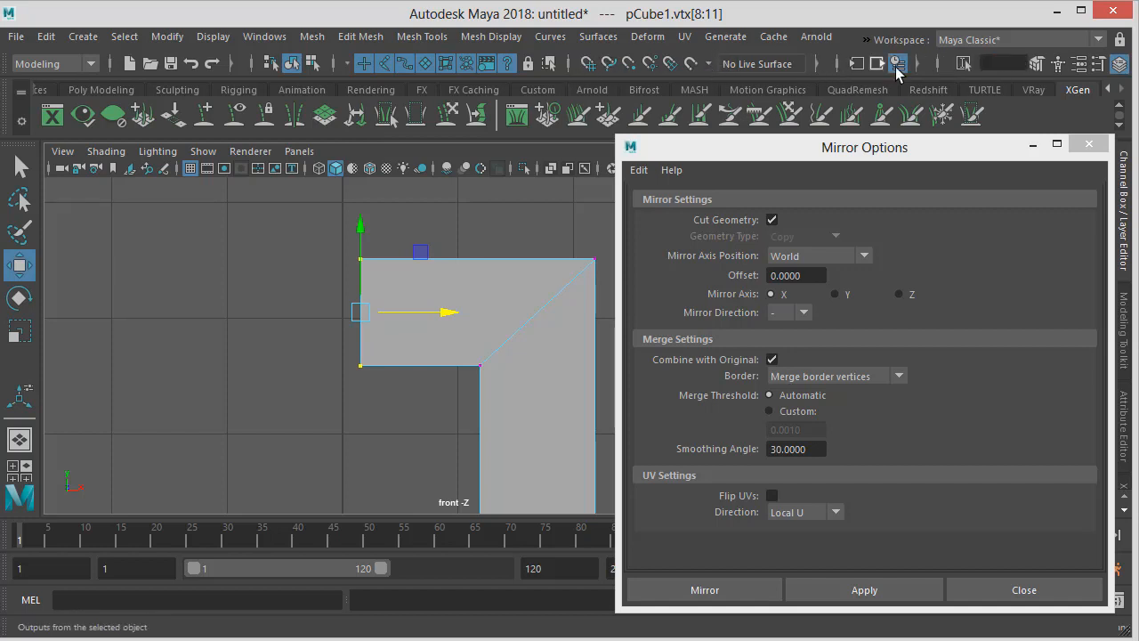
{"action": "left_click", "coordinate": [571, 65]}
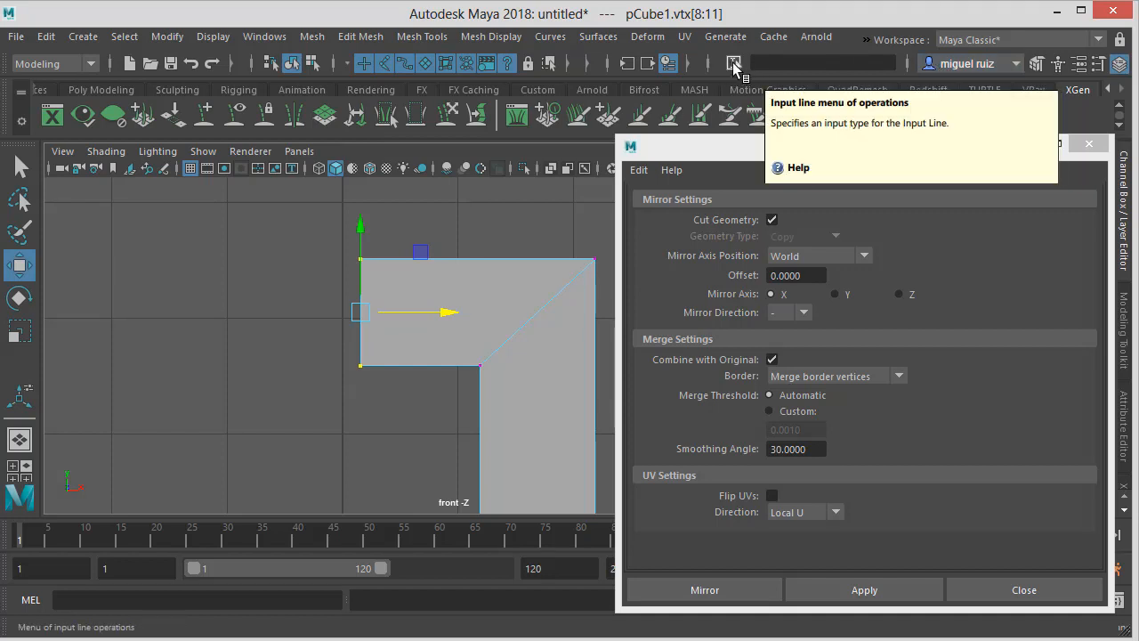
{"action": "left_click", "coordinate": [734, 67]}
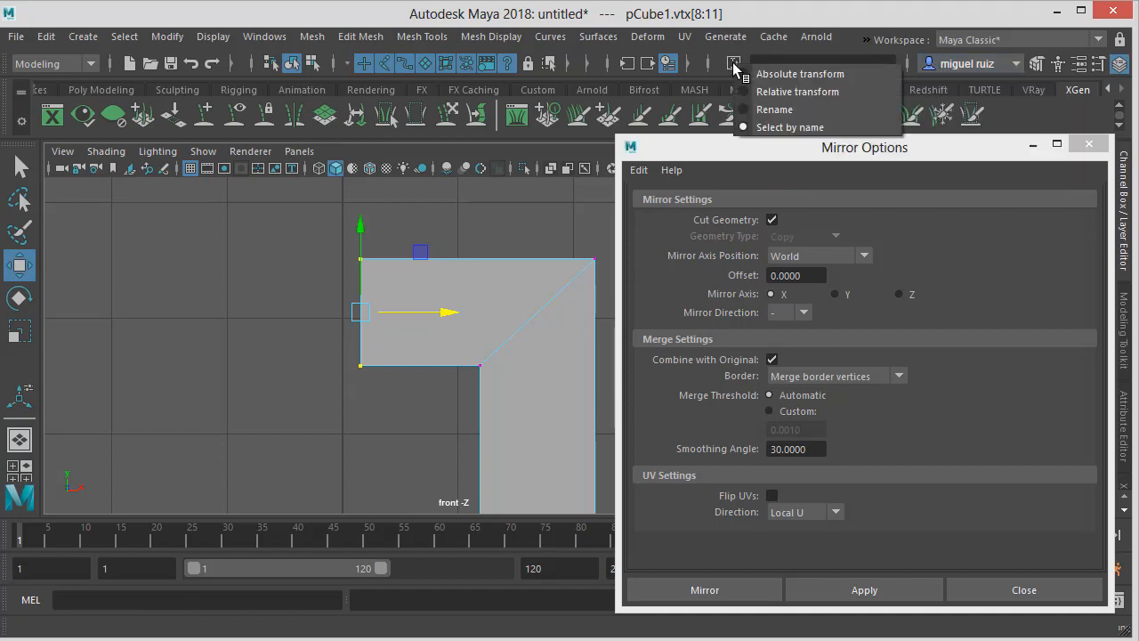
{"action": "left_click", "coordinate": [790, 74]}
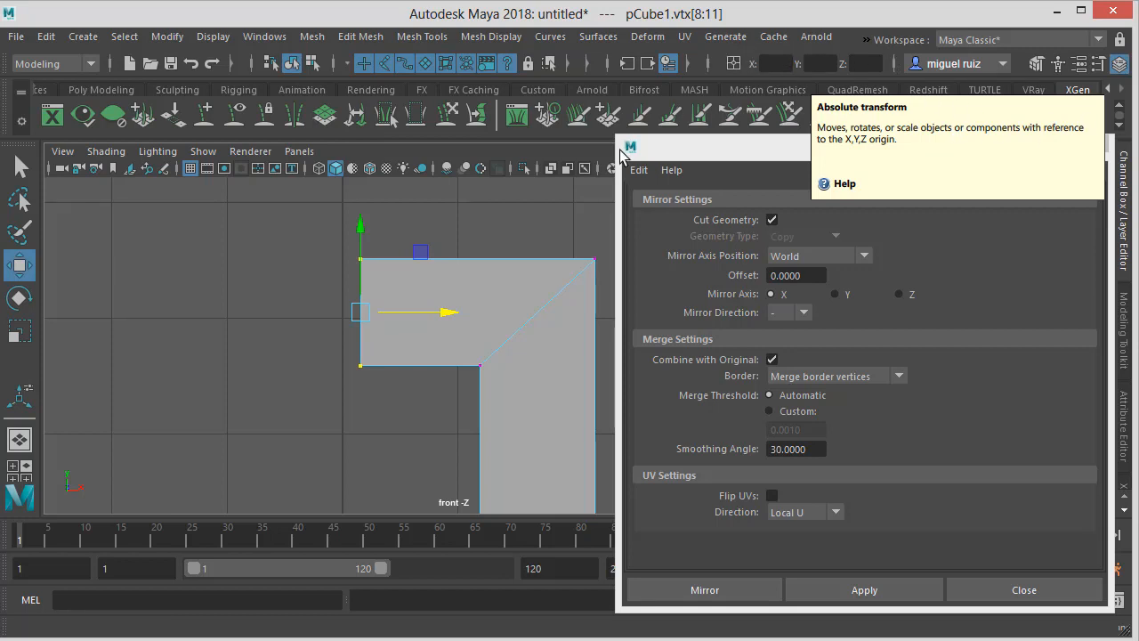
Try setting the four open-end vertices' absolute X position to 0 and mirroring the block, and undo both
{"action": "left_click_drag", "start_coordinate": [300, 220], "coordinate": [415, 451]}
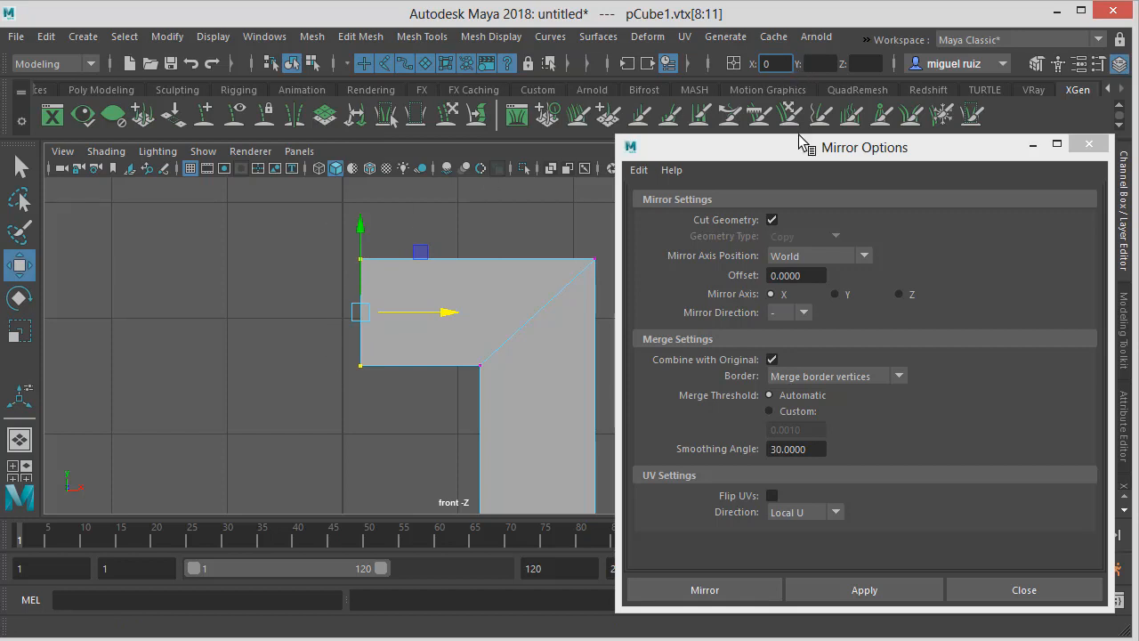
{"action": "left_click", "coordinate": [840, 591]}
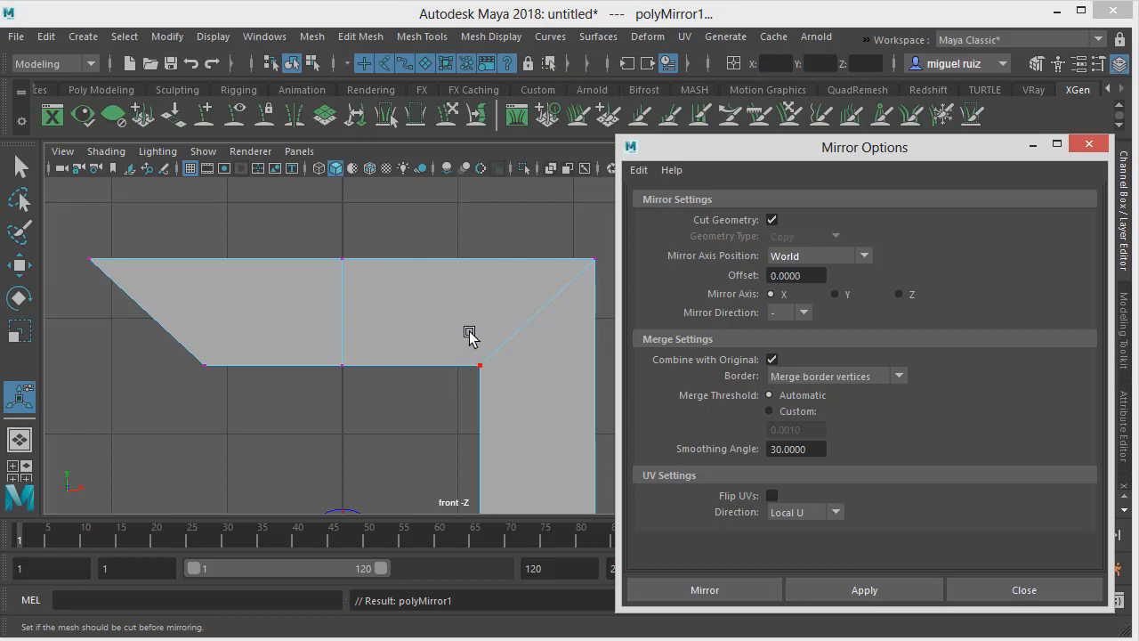
{"action": "key", "text": "ctrl+z"}
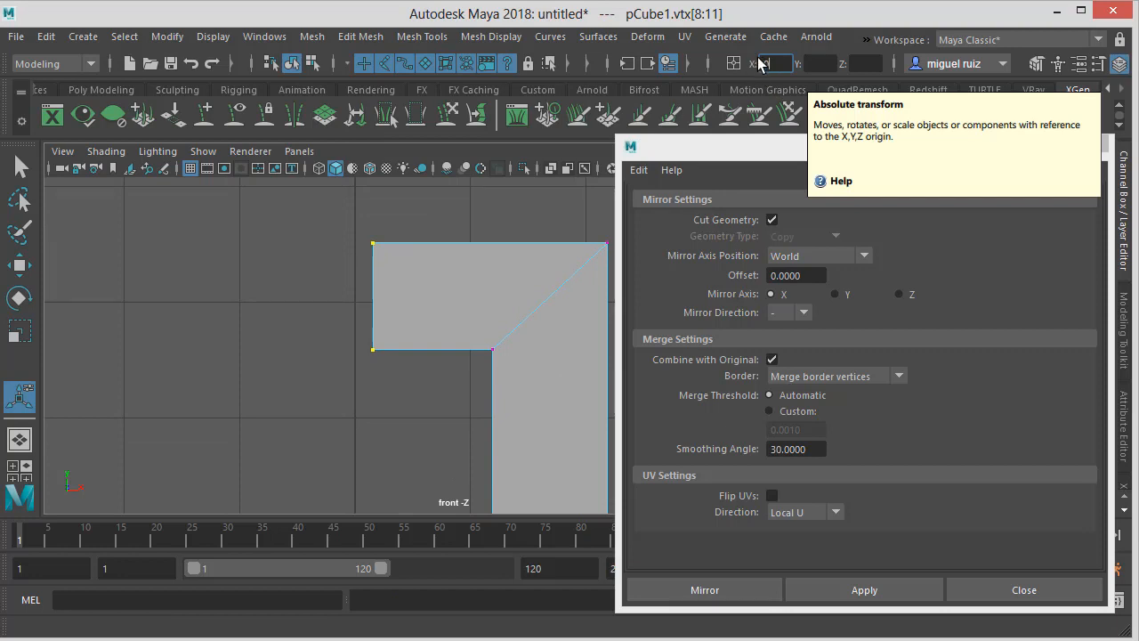
Set the four open-end vertices' absolute X position to 0 and view the block in perspective
{"action": "key", "text": "Return"}
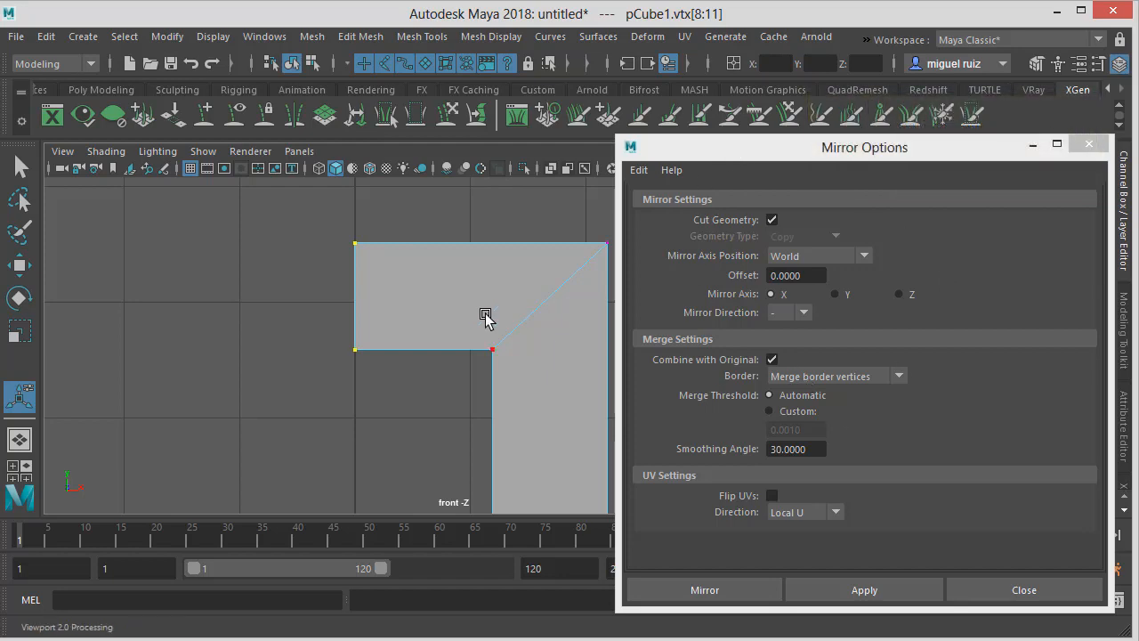
{"action": "key", "text": "space"}
{"action": "left_click_drag", "start_coordinate": [483, 310], "coordinate": [351, 289]}
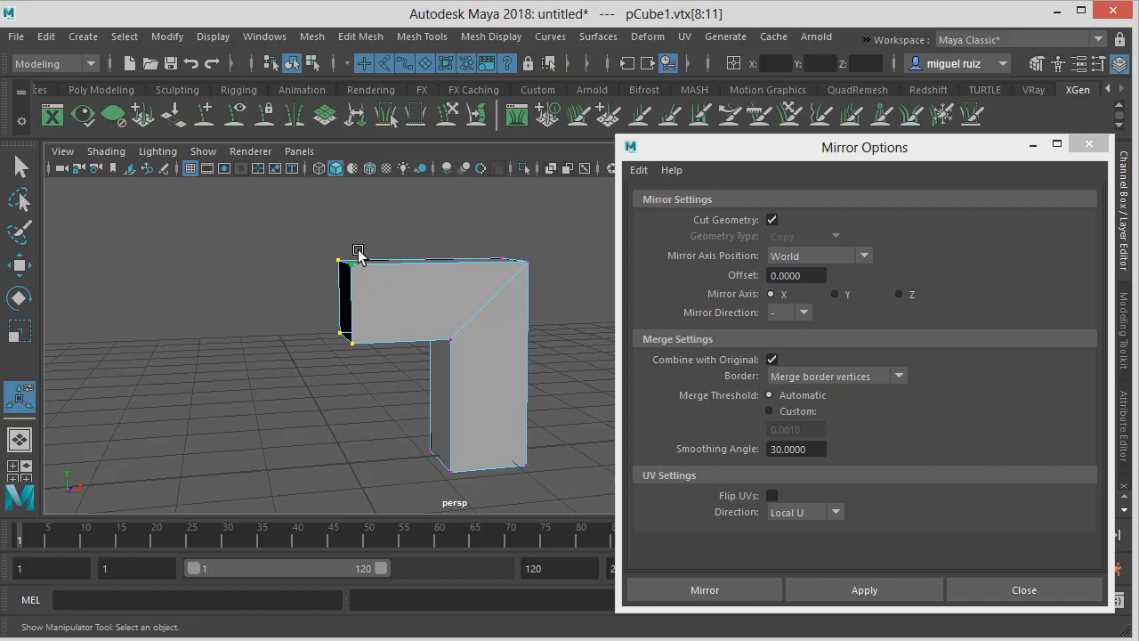
Mirror the whole block in object mode across the world X axis, direction -, with cut geometry and merged border vertices
{"action": "key", "text": "F8"}
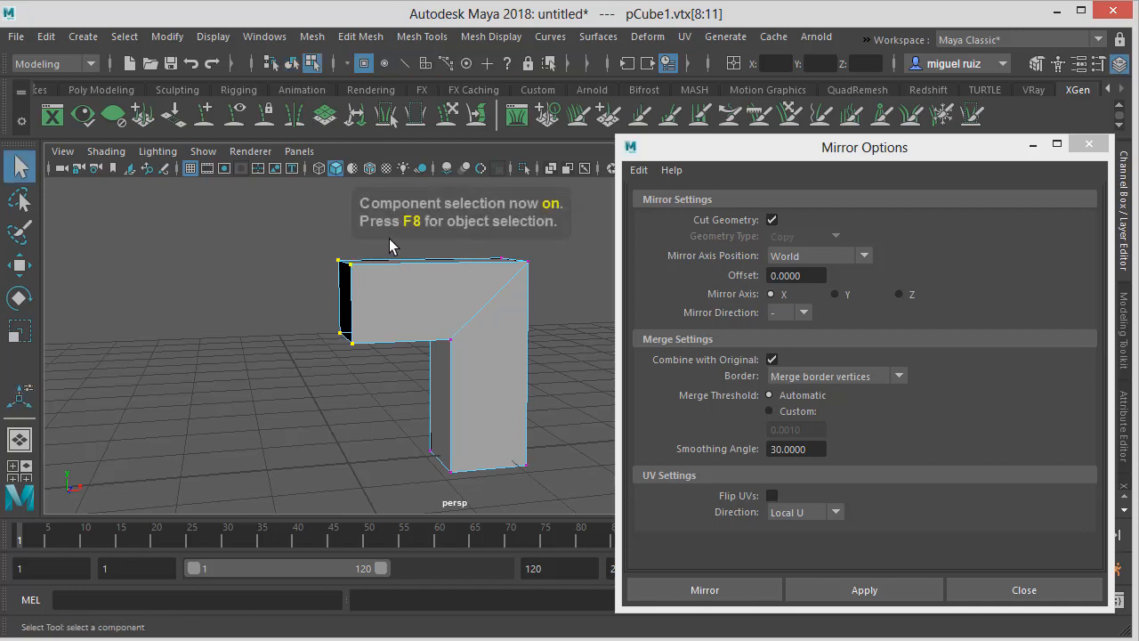
{"action": "key", "text": "F8"}
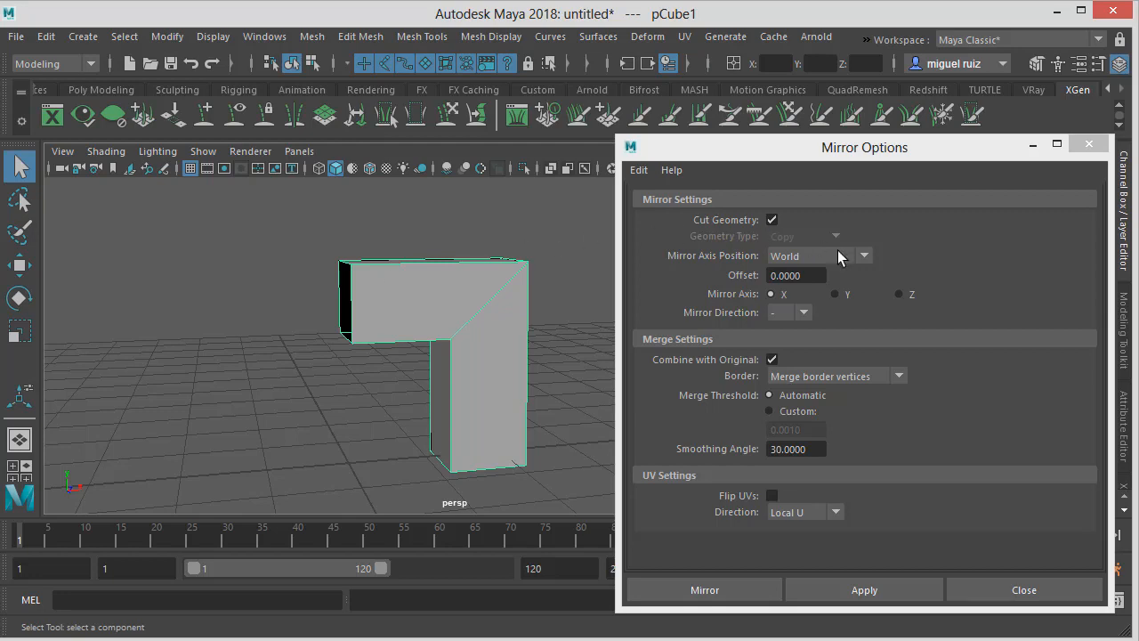
{"action": "left_click", "coordinate": [738, 594]}
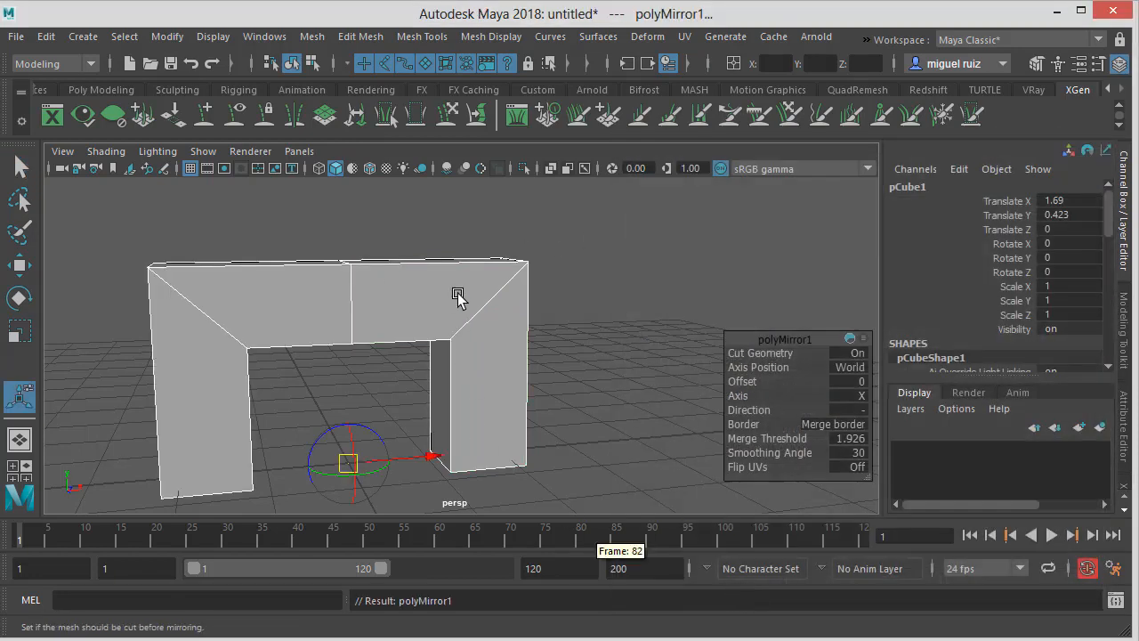
Examine the mirrored arch and its centre seam from above, below and the front
{"action": "left_click", "coordinate": [563, 227]}
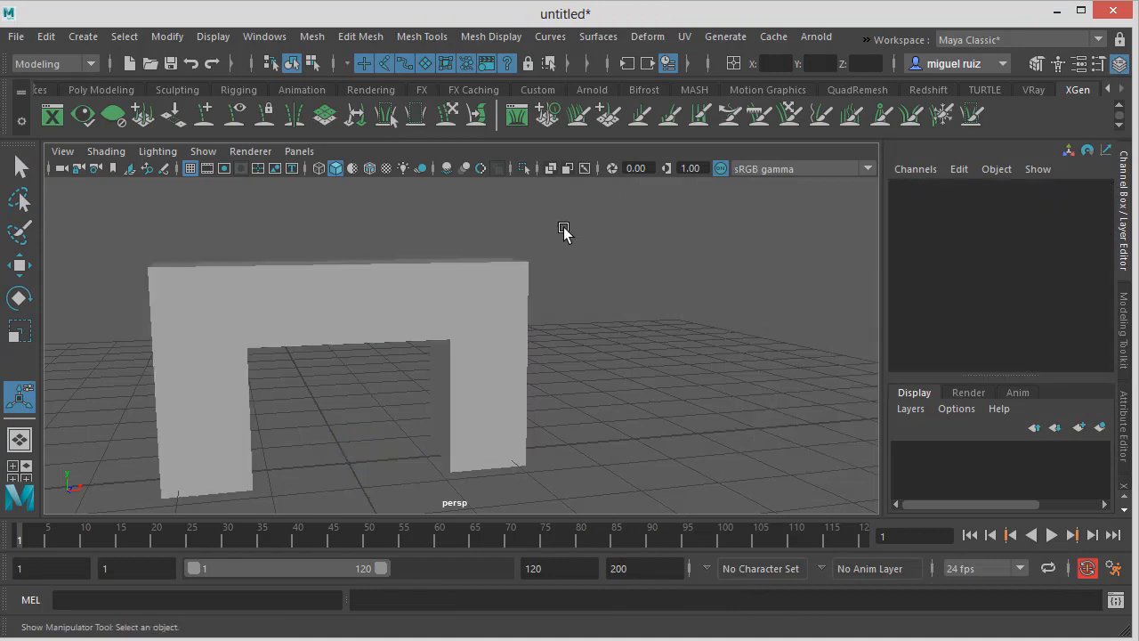
{"action": "left_click_drag", "start_coordinate": [562, 228], "coordinate": [555, 253], "text": "alt"}
{"action": "left_click", "coordinate": [393, 284]}
{"action": "left_click_drag", "start_coordinate": [393, 284], "coordinate": [430, 313], "text": "alt"}
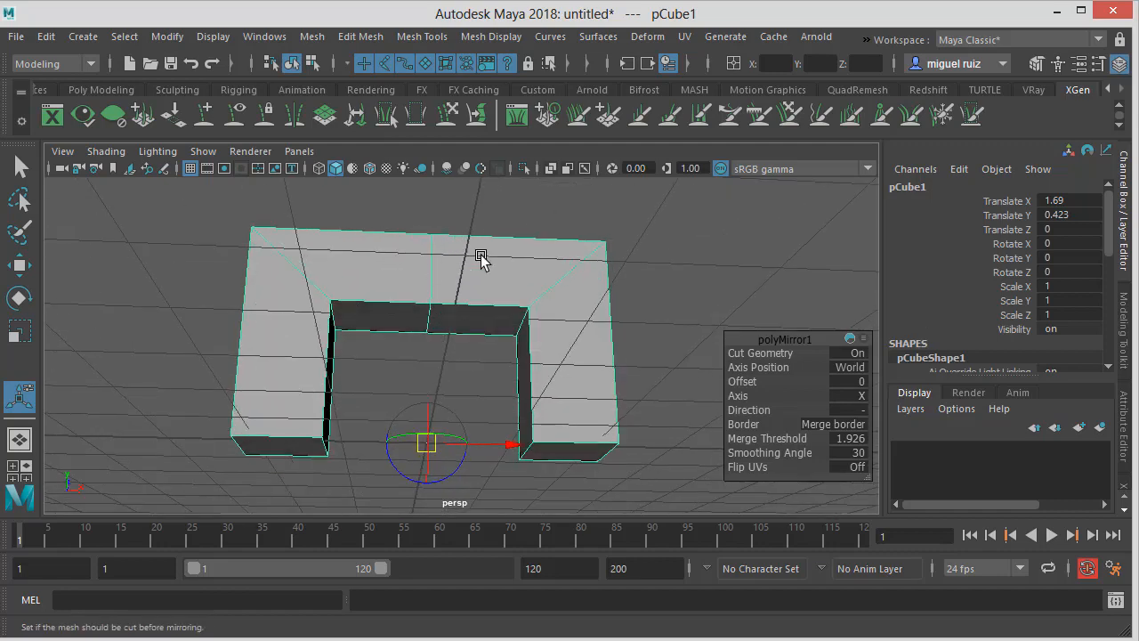
{"action": "left_click_drag", "start_coordinate": [483, 261], "coordinate": [470, 312], "text": "alt"}
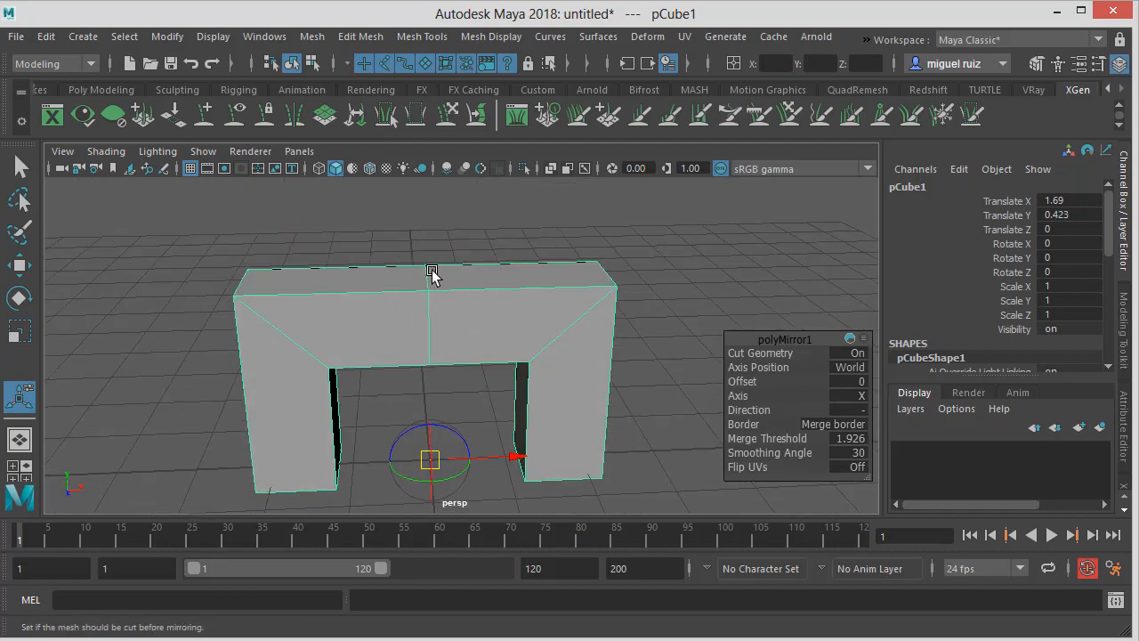
{"action": "left_click_drag", "start_coordinate": [448, 318], "coordinate": [441, 282], "text": "alt"}
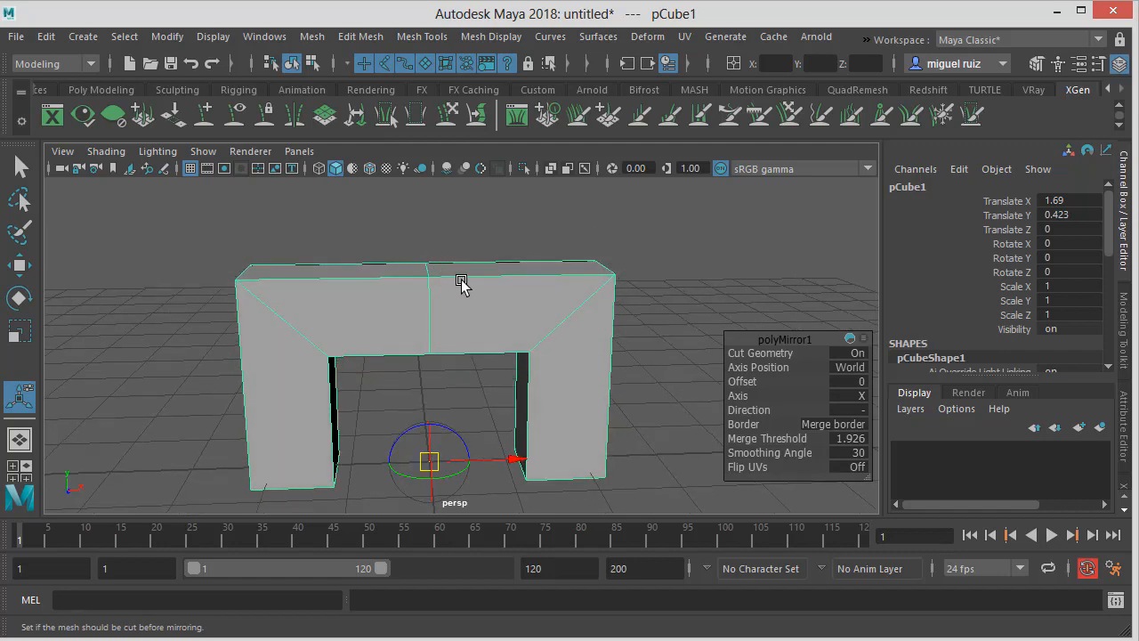
Test whether the arch's upper seam vertices are merged by moving them in vertex mode, and undo each move
{"action": "scroll", "coordinate": [435, 282], "scroll_direction": "up", "scroll_amount": 5}
{"action": "right_click", "coordinate": [445, 270]}
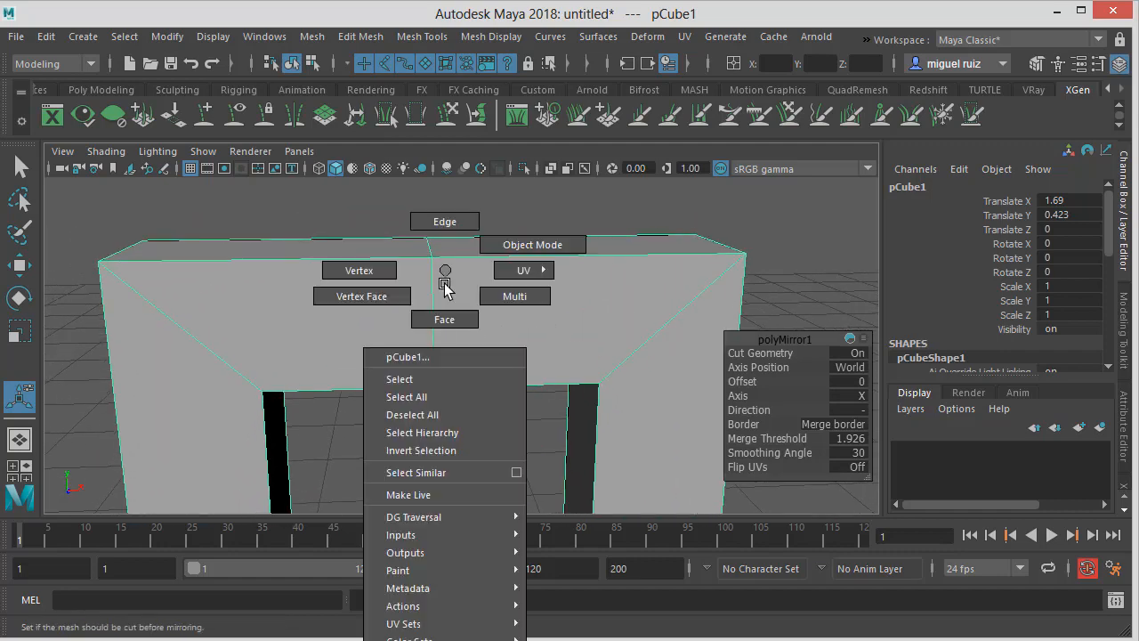
{"action": "right_click_drag", "start_coordinate": [445, 285], "coordinate": [381, 275]}
{"action": "left_click", "coordinate": [432, 258]}
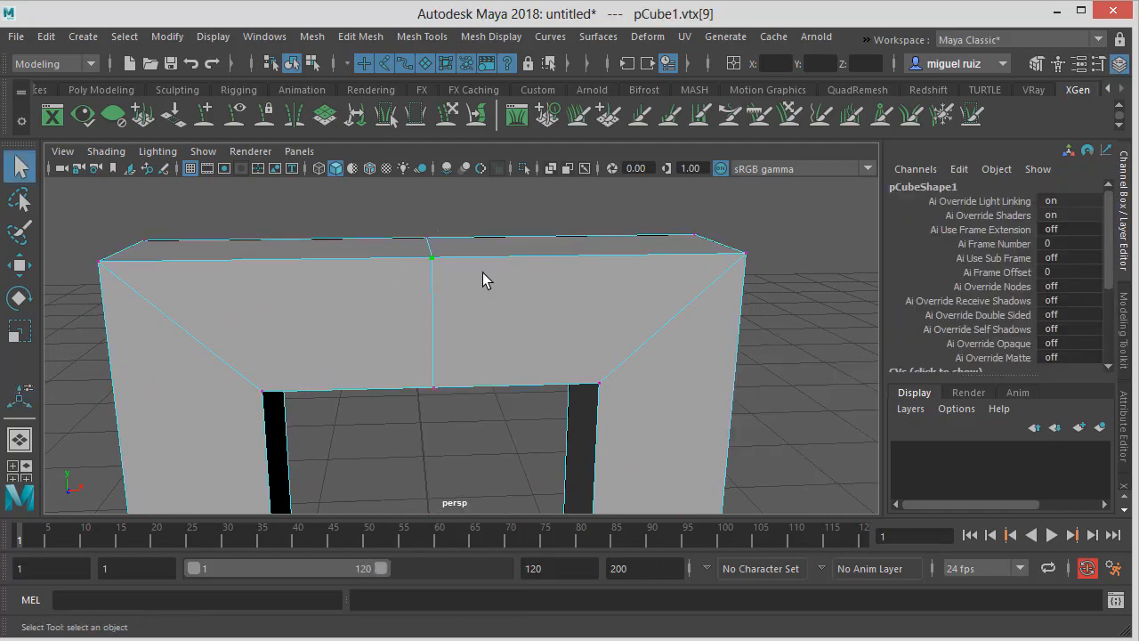
{"action": "left_click_drag", "start_coordinate": [482, 279], "coordinate": [359, 234], "text": "alt"}
{"action": "key", "text": "w"}
{"action": "key", "text": "ctrl+z"}
{"action": "left_click", "coordinate": [420, 242]}
{"action": "key", "text": "ctrl+z"}
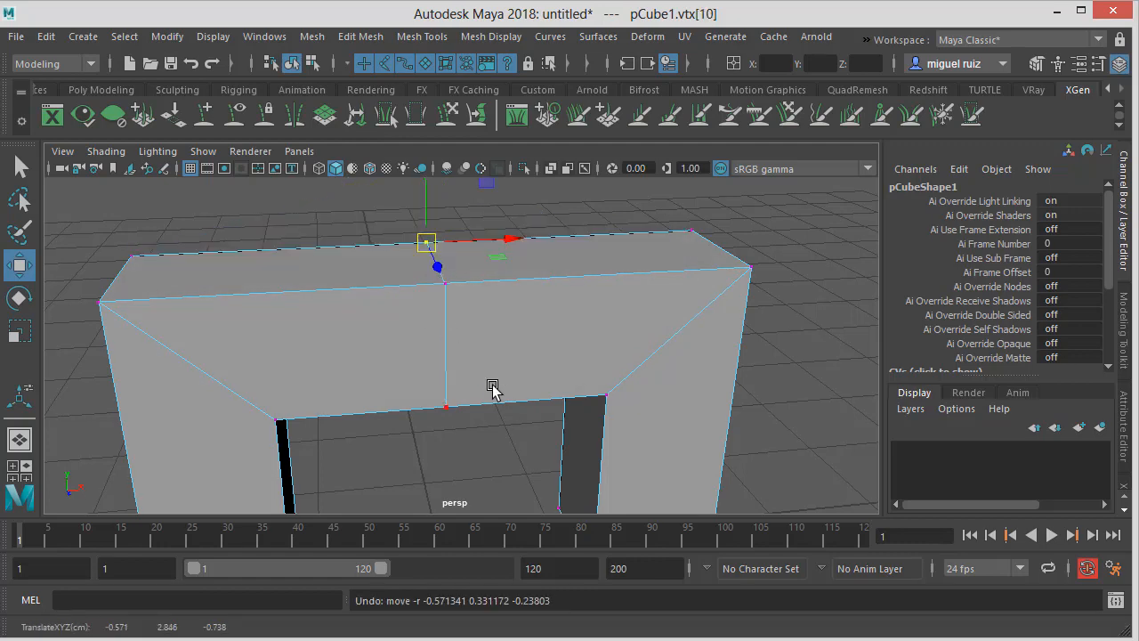
Test the arch's lower seam vertices for merging by moving them, and undo each move
{"action": "left_click_drag", "start_coordinate": [490, 385], "coordinate": [504, 458], "text": "alt"}
{"action": "left_click", "coordinate": [449, 354]}
{"action": "key", "text": "ctrl+z"}
{"action": "left_click", "coordinate": [428, 343]}
{"action": "key", "text": "ctrl+z"}
{"action": "left_click_drag", "start_coordinate": [549, 328], "coordinate": [516, 311], "text": "alt"}
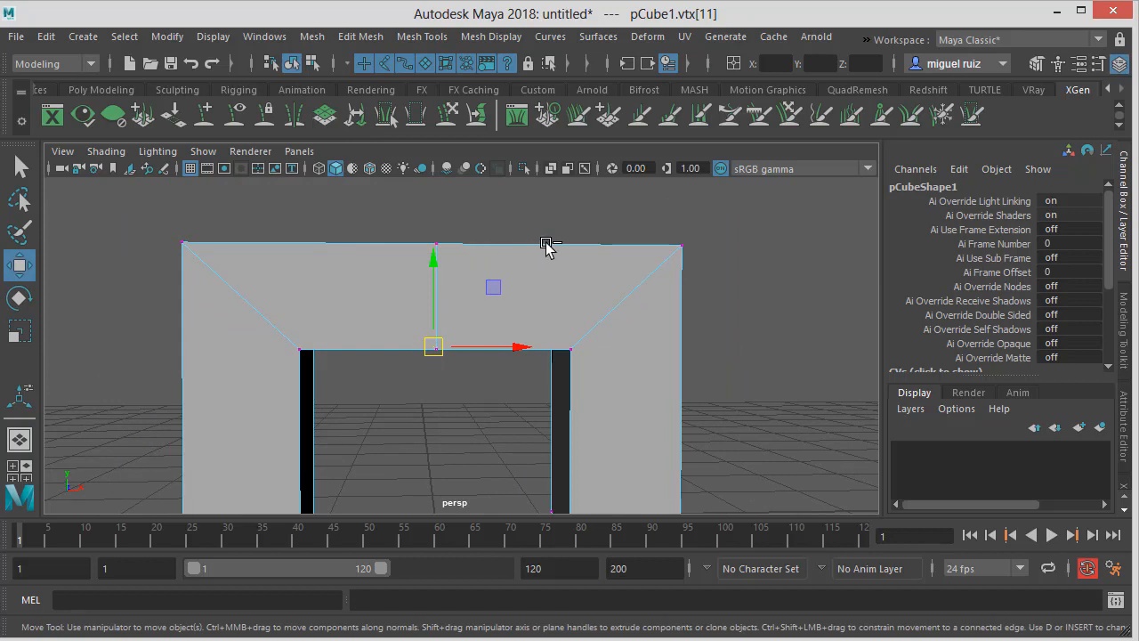
Undo the vertex selections, the mirror and the open-end vertices' move to X 0, and clear the selection
{"action": "key", "text": "ctrl+z"}
{"action": "key", "text": "ctrl+z"}
{"action": "key", "text": "ctrl+z"}
{"action": "key", "text": "ctrl+z"}
{"action": "key", "text": "ctrl+z"}
{"action": "key", "text": "ctrl+z"}
{"action": "key", "text": "ctrl+z"}
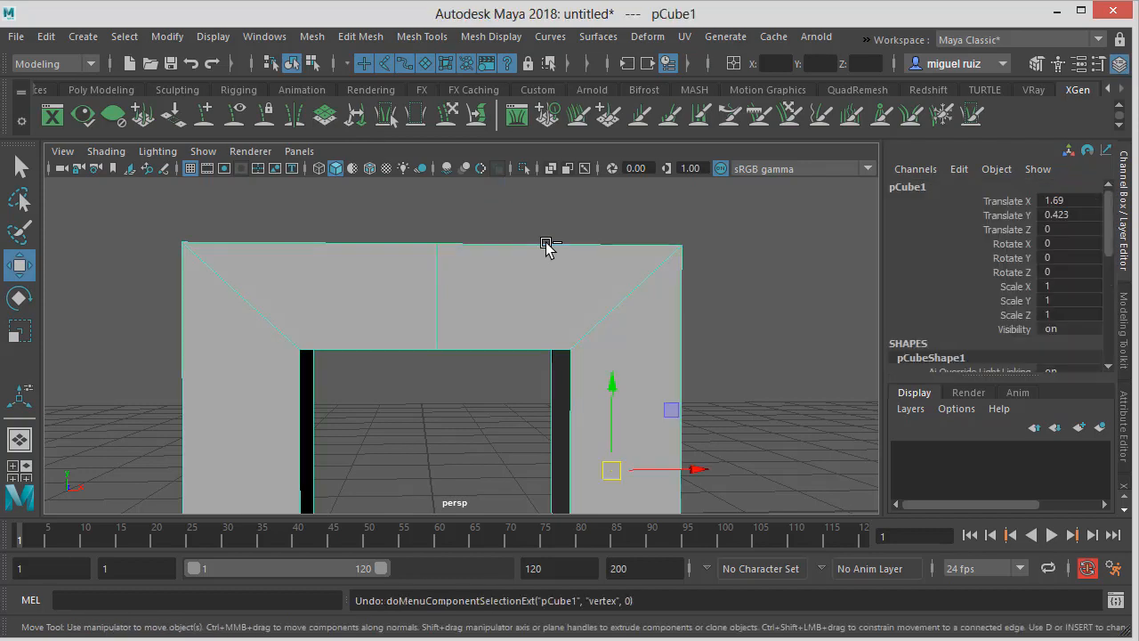
{"action": "key", "text": "ctrl+z"}
{"action": "key", "text": "ctrl+z"}
{"action": "key", "text": "ctrl+z"}
{"action": "key", "text": "ctrl+z"}
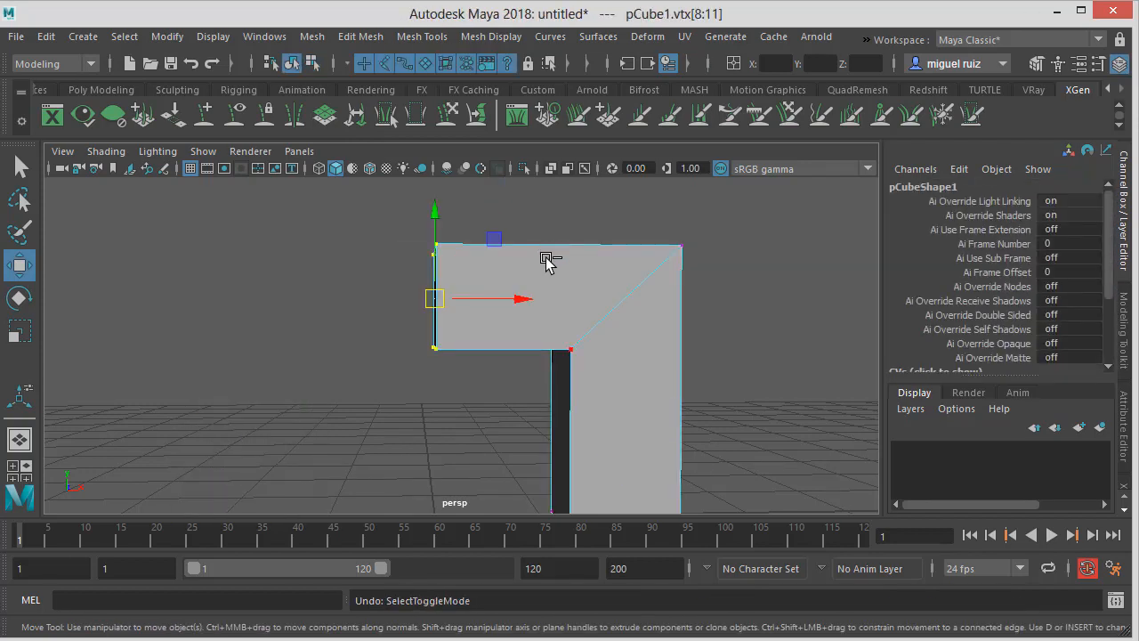
{"action": "left_click", "coordinate": [405, 245]}
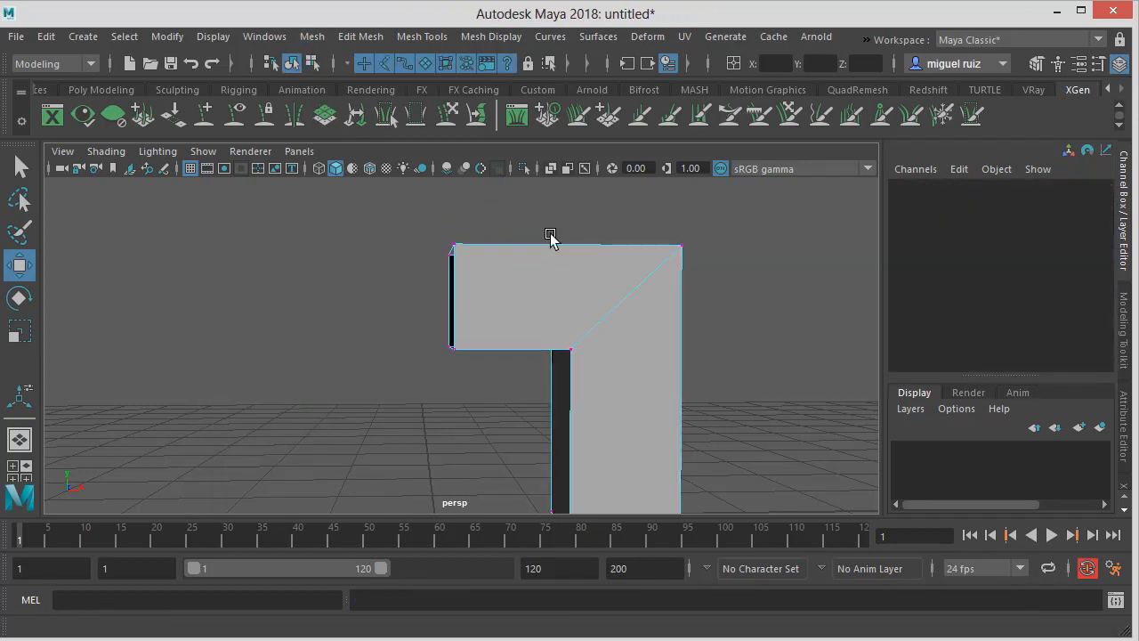
Return the L-shaped block to object selection and open the Mirror options
{"action": "key", "text": "F8"}
{"action": "key", "text": "F8"}
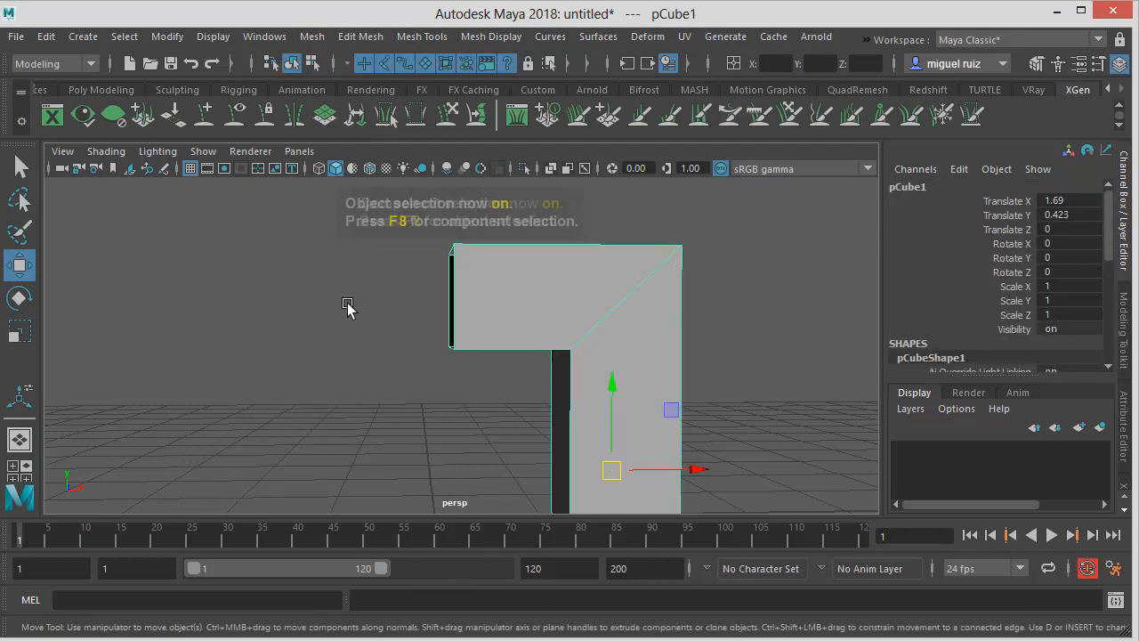
{"action": "left_click", "coordinate": [360, 40]}
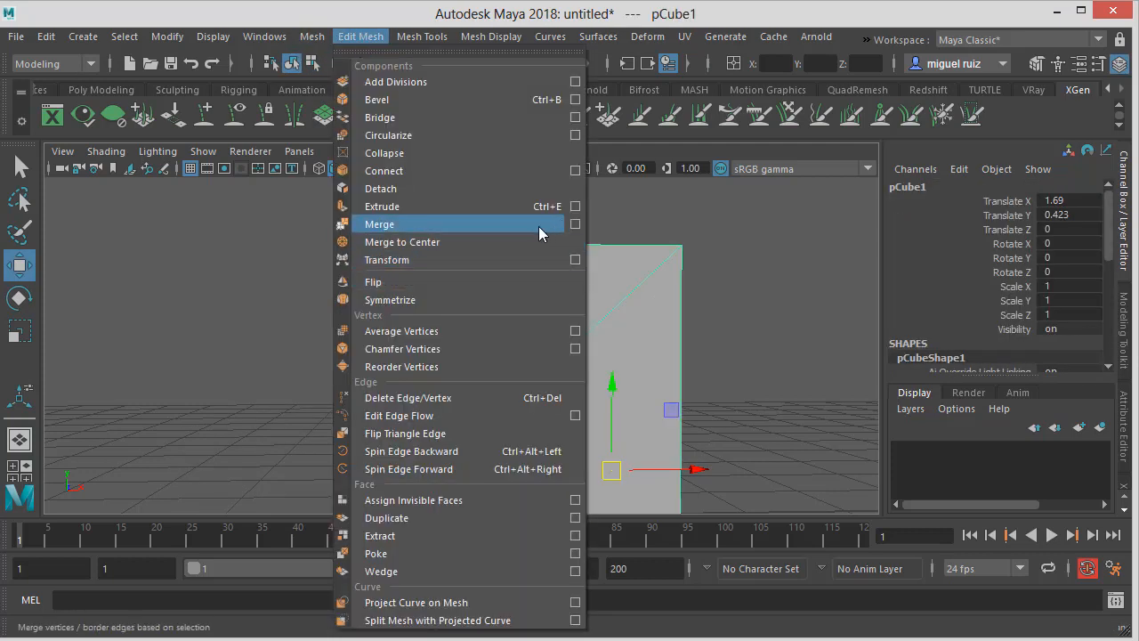
{"action": "mouse_move", "coordinate": [313, 38]}
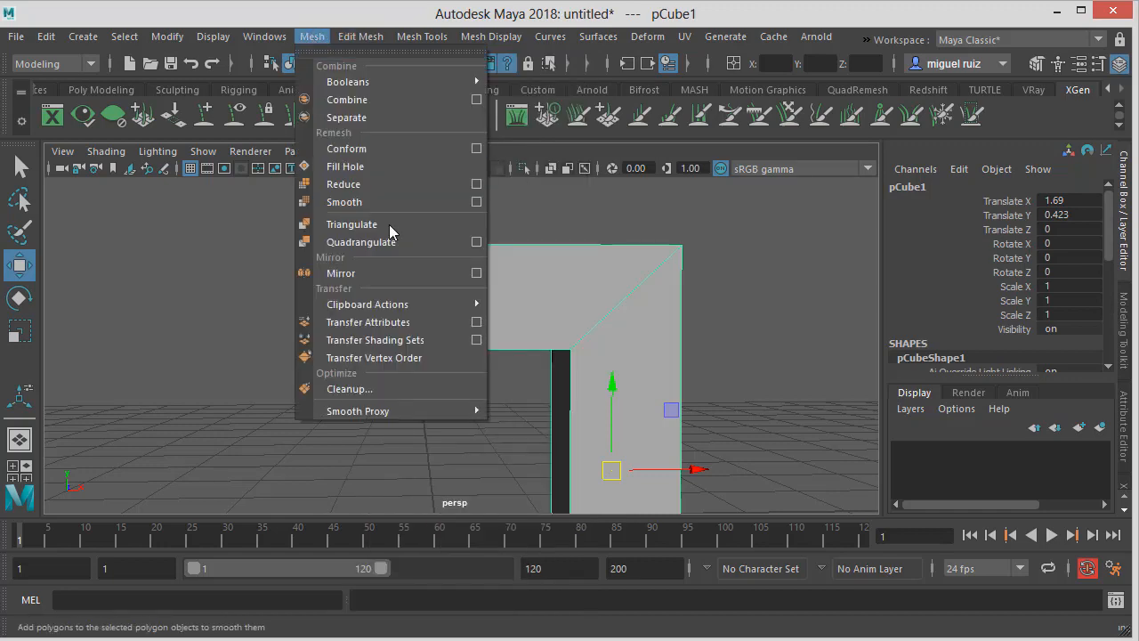
{"action": "left_click", "coordinate": [476, 274]}
{"action": "left_click_drag", "start_coordinate": [832, 151], "coordinate": [837, 120]}
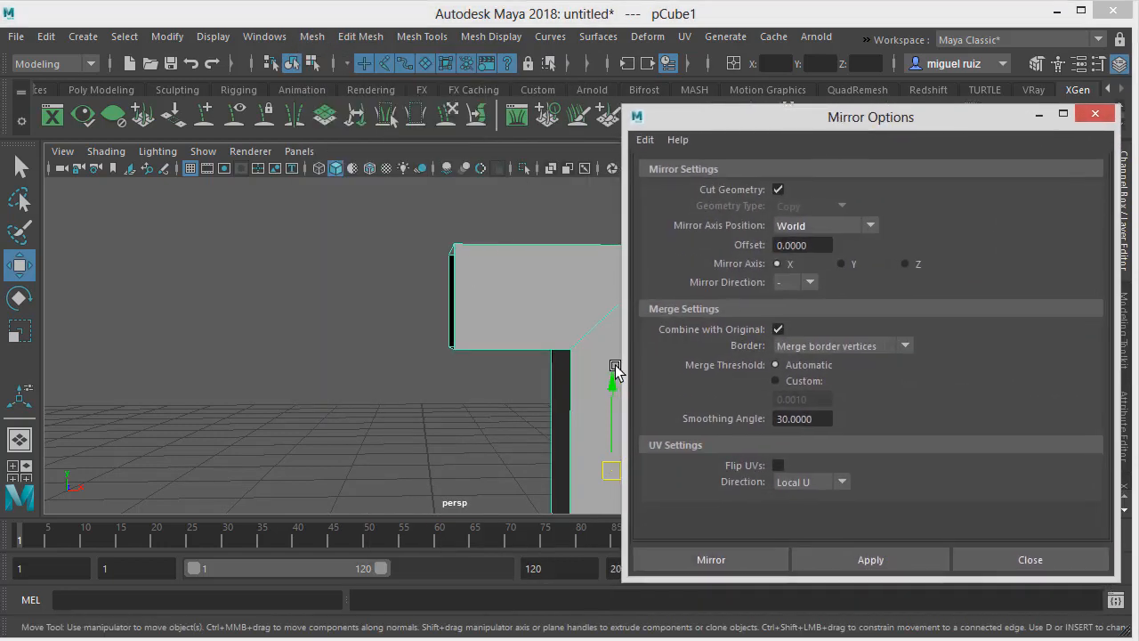
{"action": "left_click_drag", "start_coordinate": [626, 352], "coordinate": [684, 353]}
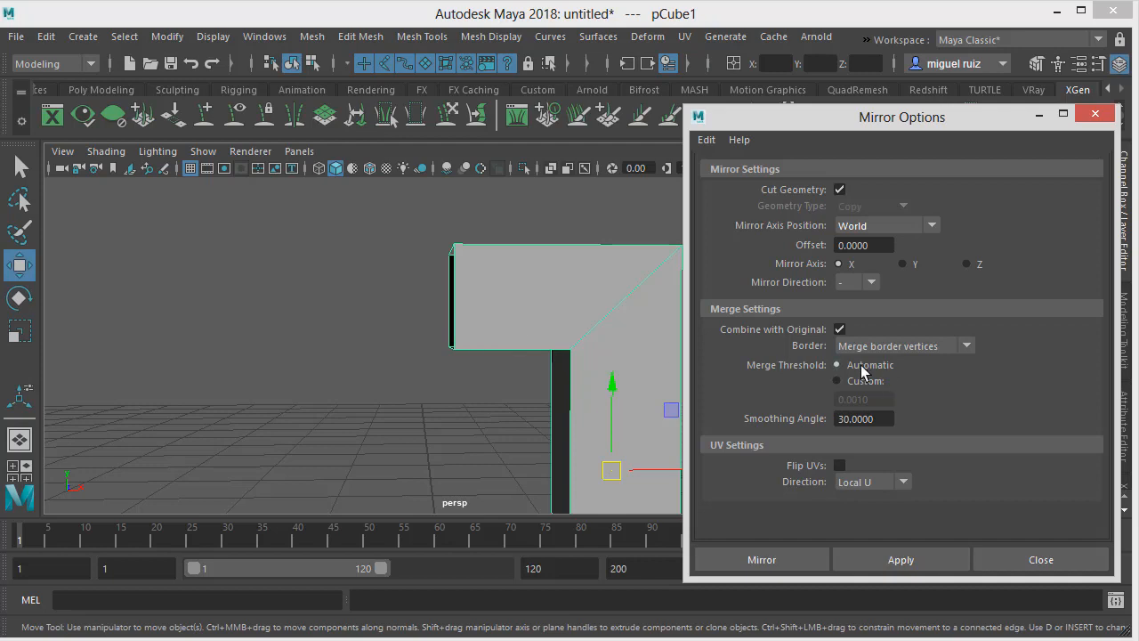
Switch the Mirror merge threshold from automatic to custom
{"action": "scroll", "coordinate": [549, 354], "scroll_direction": "down", "scroll_amount": 3}
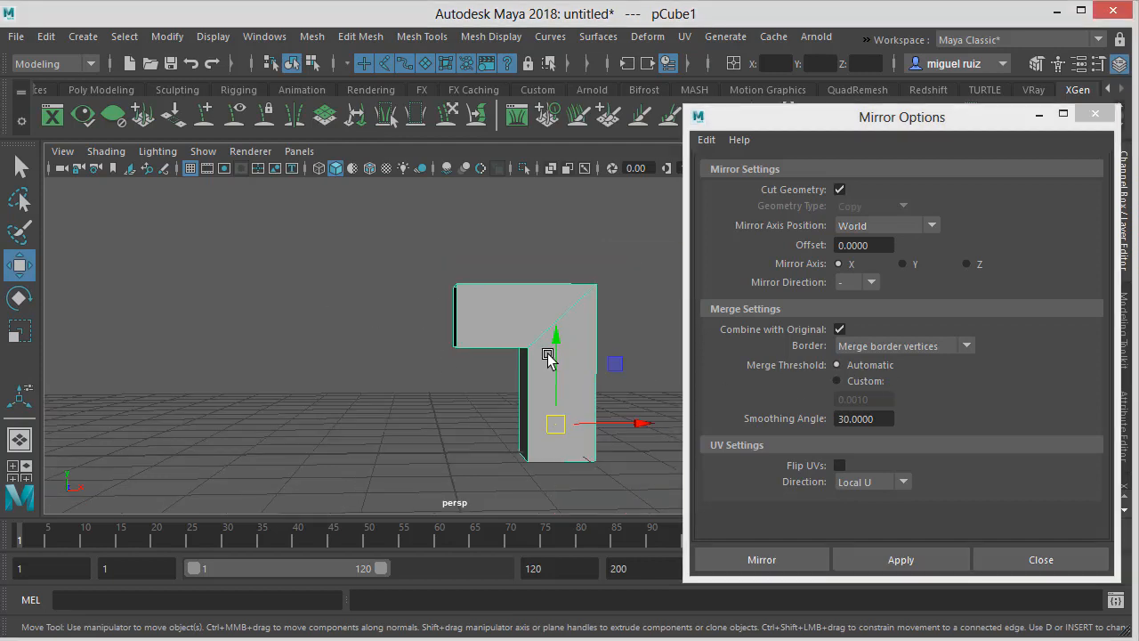
{"action": "middle_click_drag", "start_coordinate": [548, 354], "coordinate": [517, 359], "text": "alt"}
{"action": "left_click_drag", "start_coordinate": [453, 331], "coordinate": [513, 353], "text": "alt"}
{"action": "scroll", "coordinate": [508, 347], "scroll_direction": "up", "scroll_amount": 1}
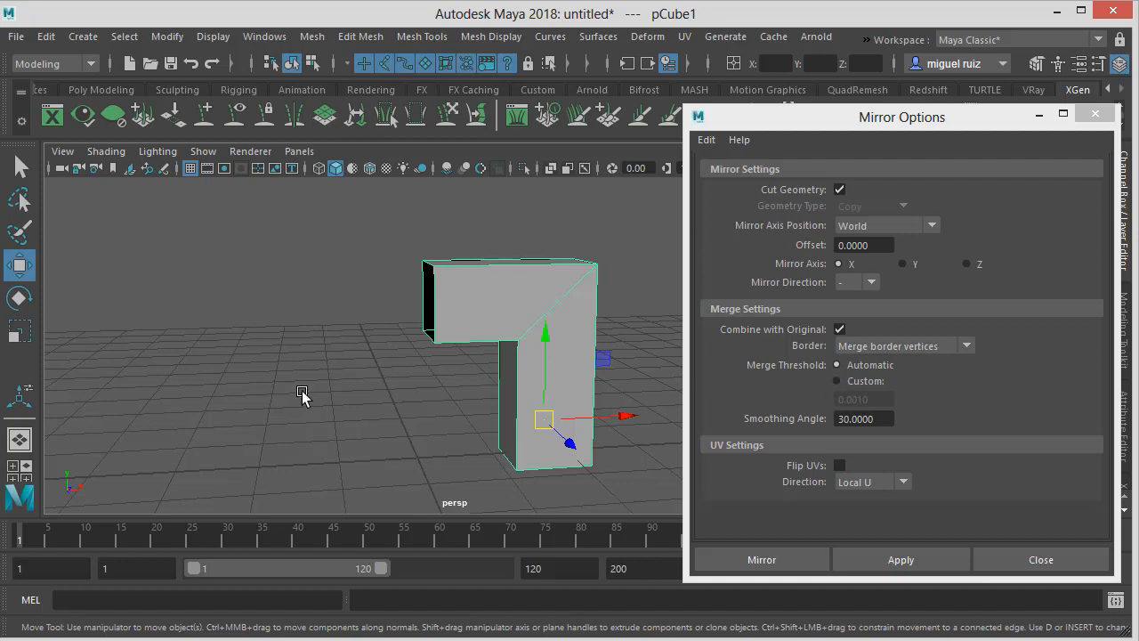
{"action": "left_click_drag", "start_coordinate": [392, 390], "coordinate": [358, 392], "text": "alt"}
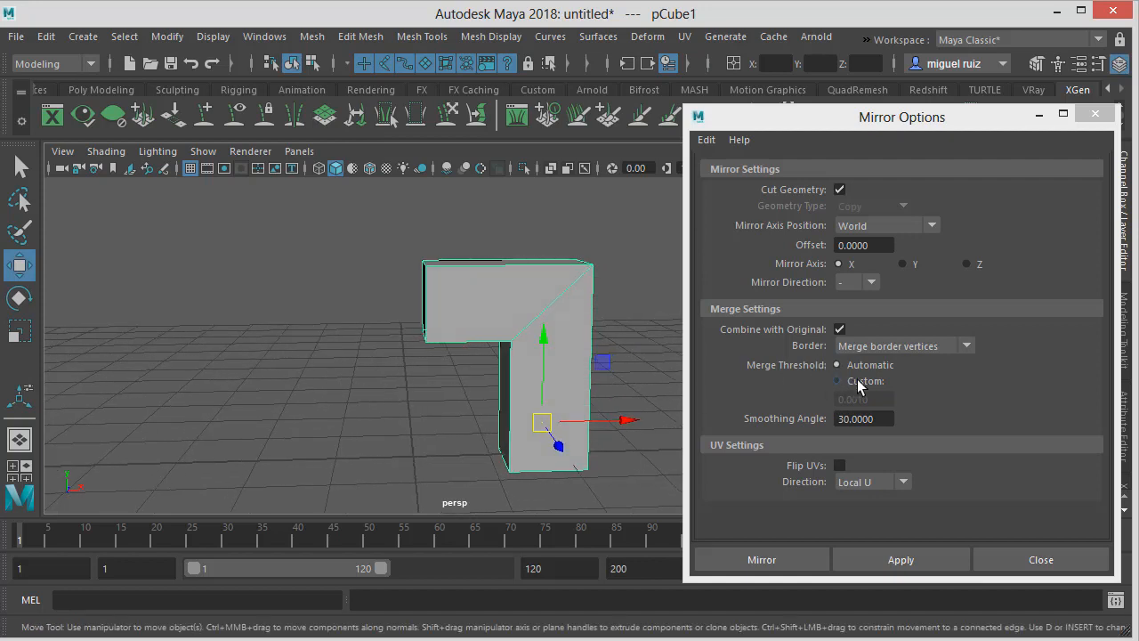
{"action": "left_click", "coordinate": [860, 382]}
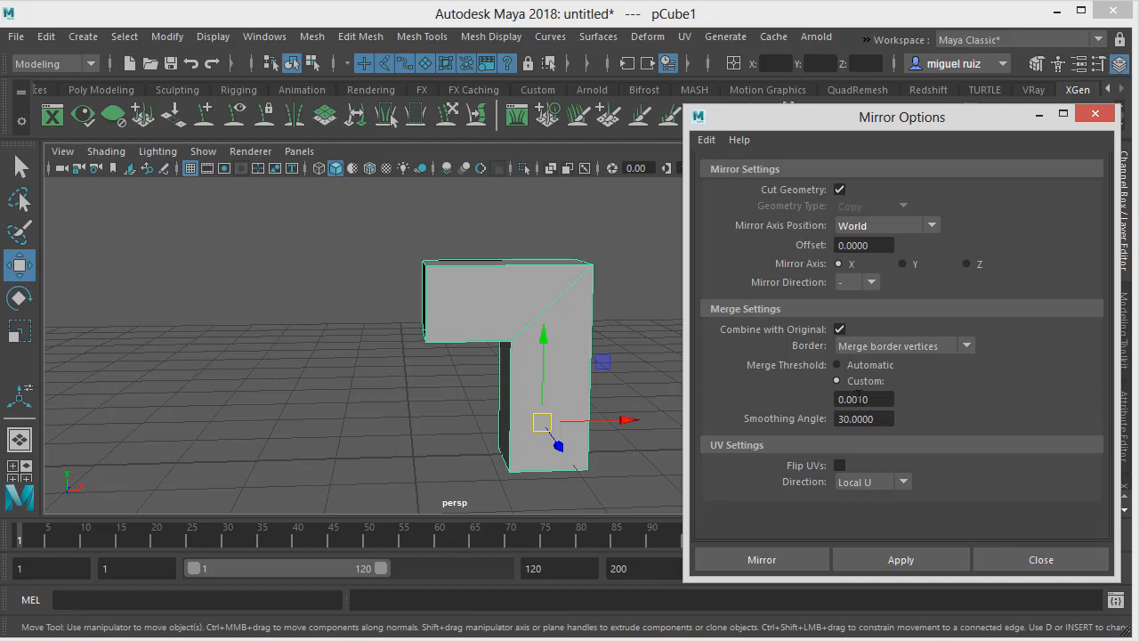
Inspect the block's open end in the front view and mirror it across world X with a custom merge threshold of 0.001
{"action": "left_click_drag", "start_coordinate": [442, 389], "coordinate": [506, 437], "text": "alt"}
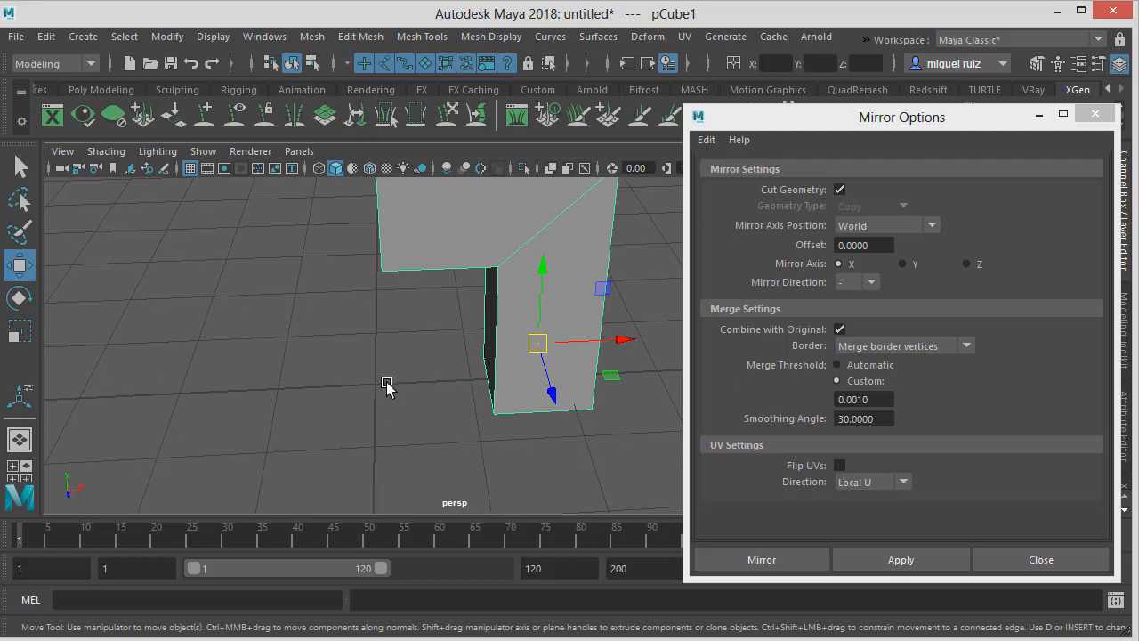
{"action": "left_click_drag", "start_coordinate": [395, 394], "coordinate": [422, 397], "text": "alt"}
{"action": "key", "text": "space"}
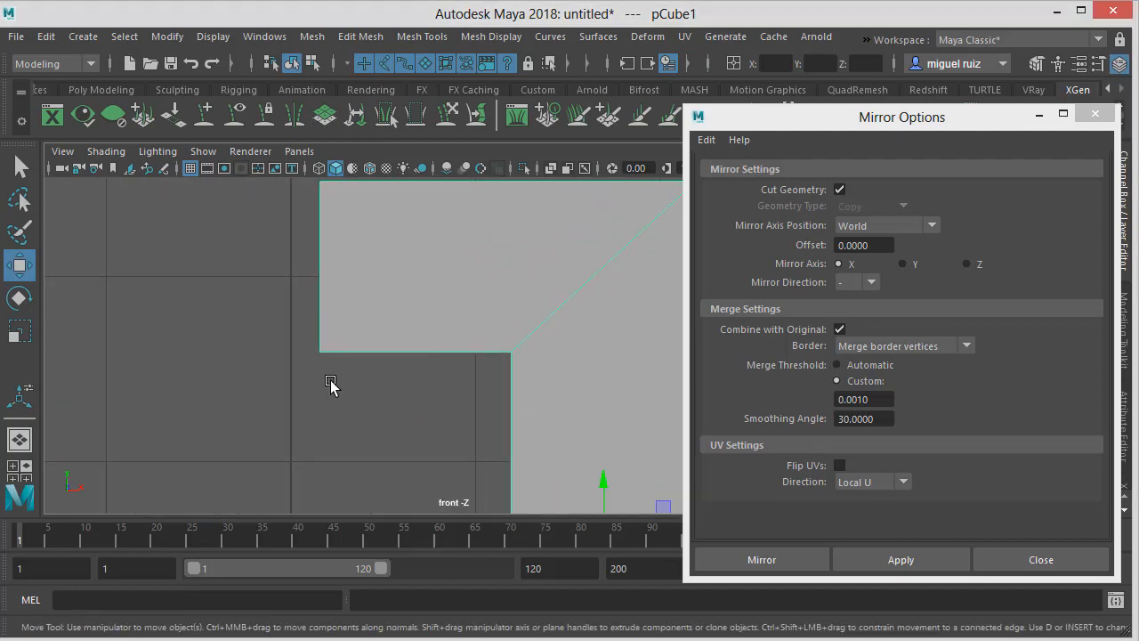
{"action": "middle_click_drag", "start_coordinate": [330, 381], "coordinate": [472, 381], "text": "alt"}
{"action": "right_click_drag", "start_coordinate": [444, 379], "coordinate": [712, 391], "text": "alt"}
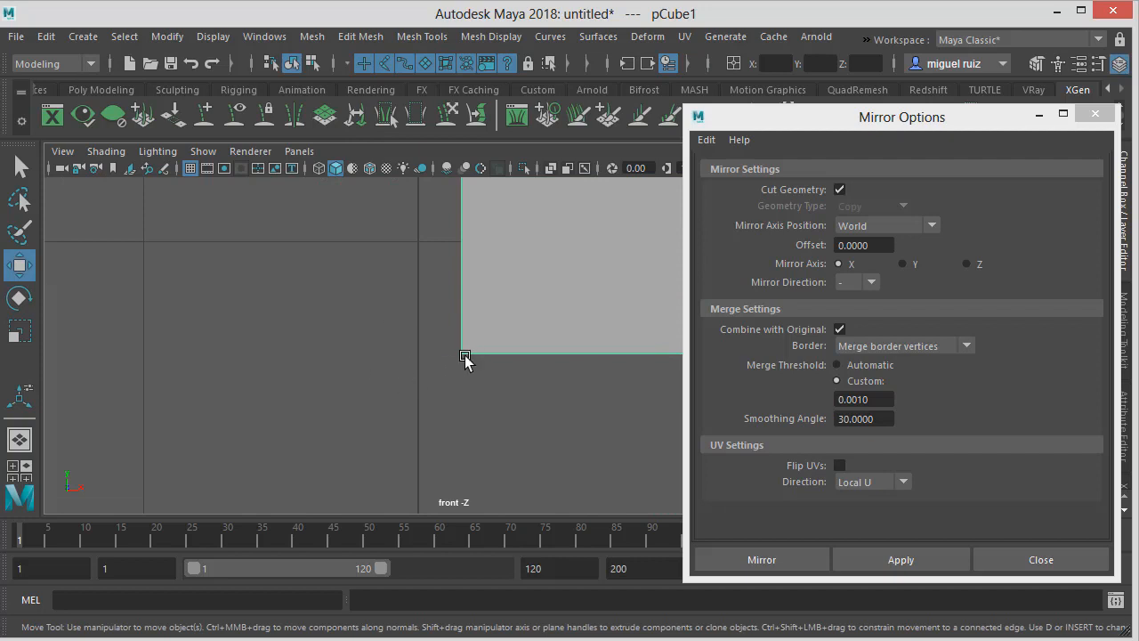
{"action": "middle_click_drag", "start_coordinate": [465, 358], "coordinate": [418, 363], "text": "alt"}
{"action": "right_click_drag", "start_coordinate": [418, 362], "coordinate": [346, 364], "text": "alt"}
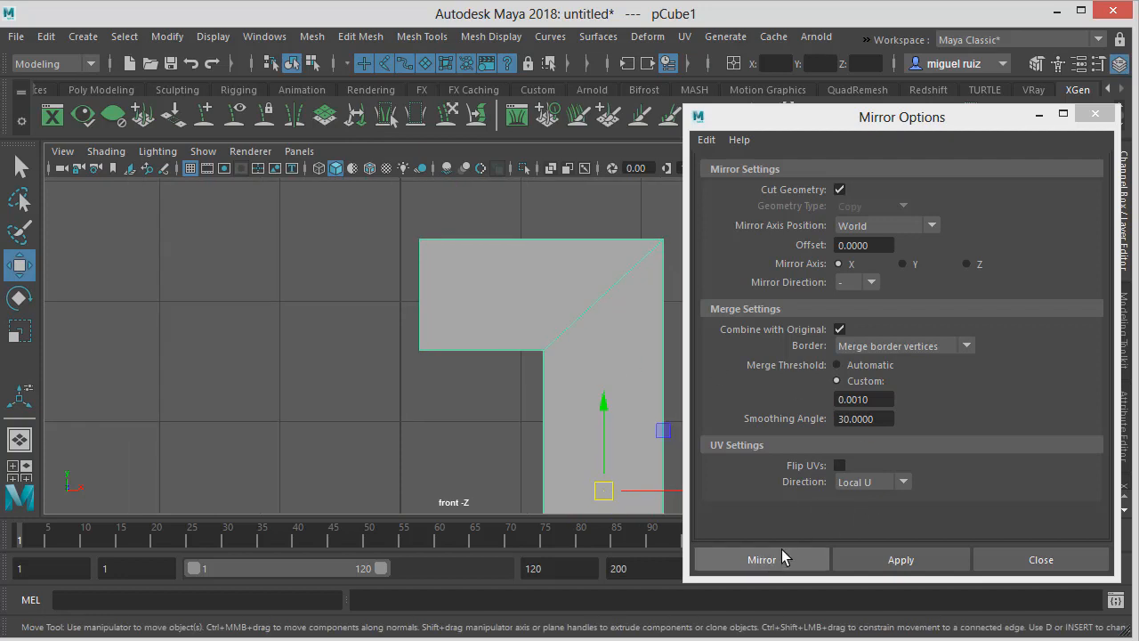
{"action": "left_click_drag", "start_coordinate": [859, 395], "coordinate": [883, 397]}
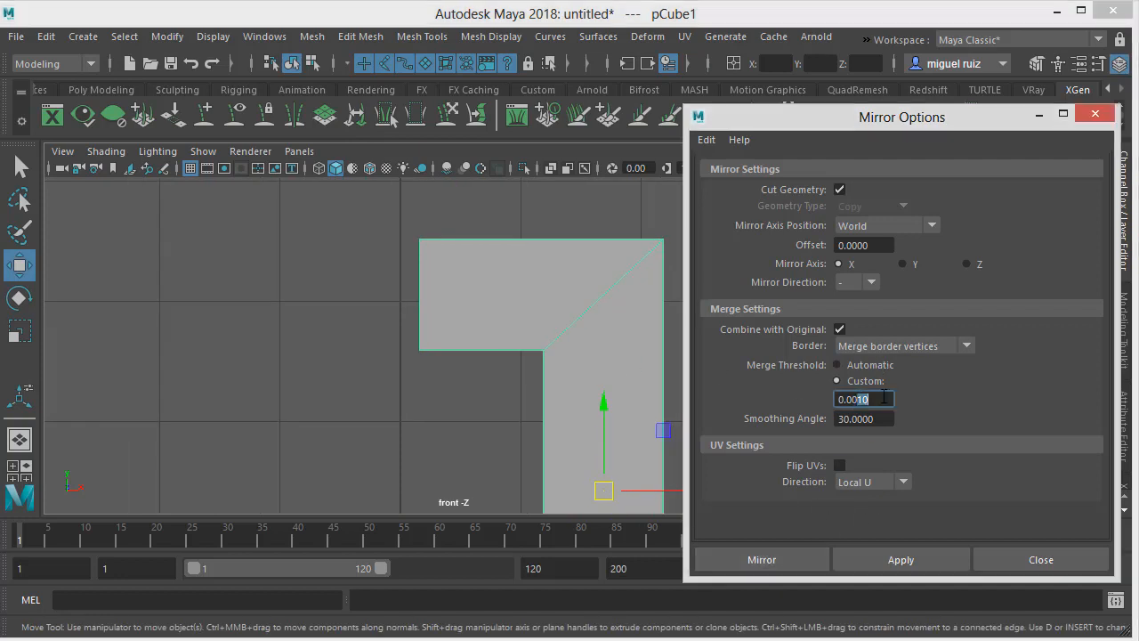
{"action": "left_click", "coordinate": [759, 556]}
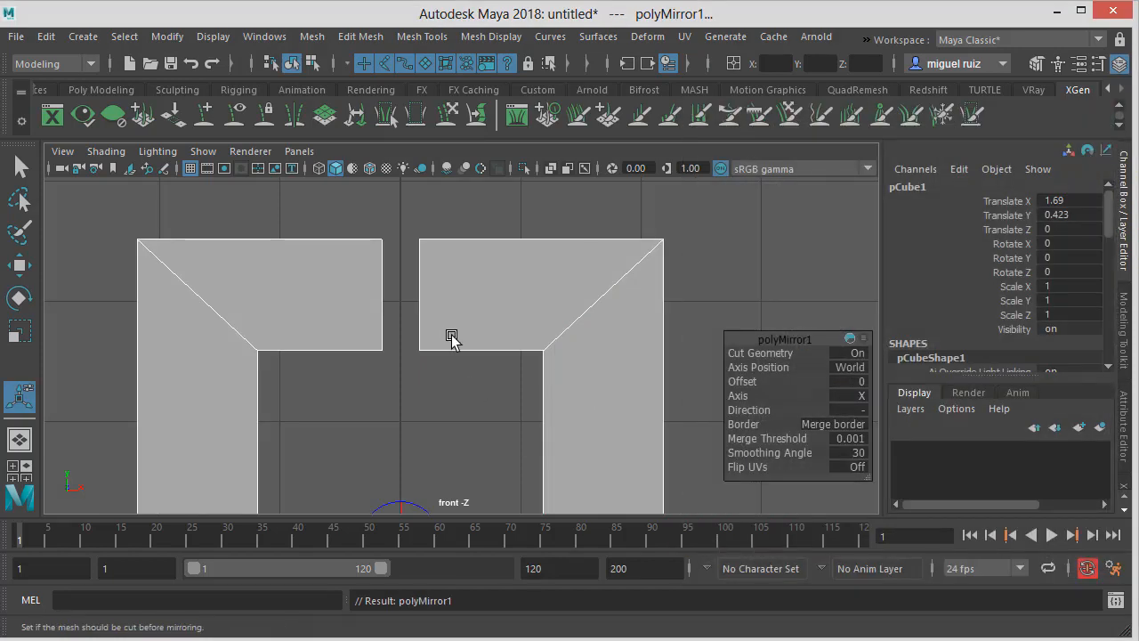
Try the X mirror's merge threshold at 0, at 1 and at 0 again in the perspective view
{"action": "key", "text": "space"}
{"action": "left_click_drag", "start_coordinate": [457, 333], "coordinate": [468, 262]}
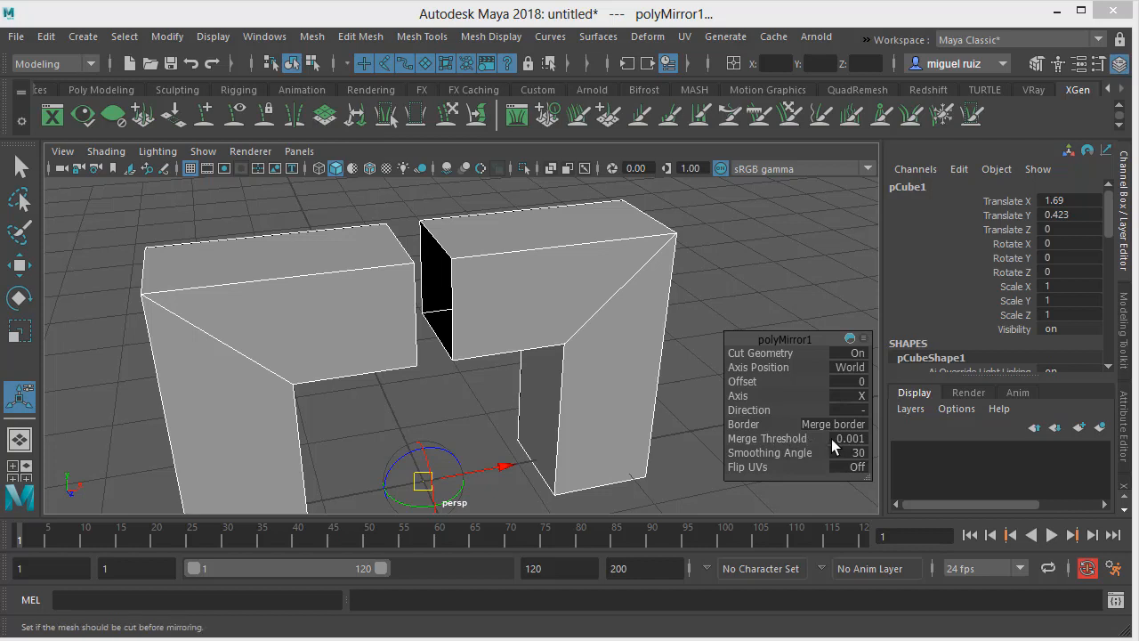
{"action": "middle_click_drag", "start_coordinate": [799, 438], "coordinate": [795, 439]}
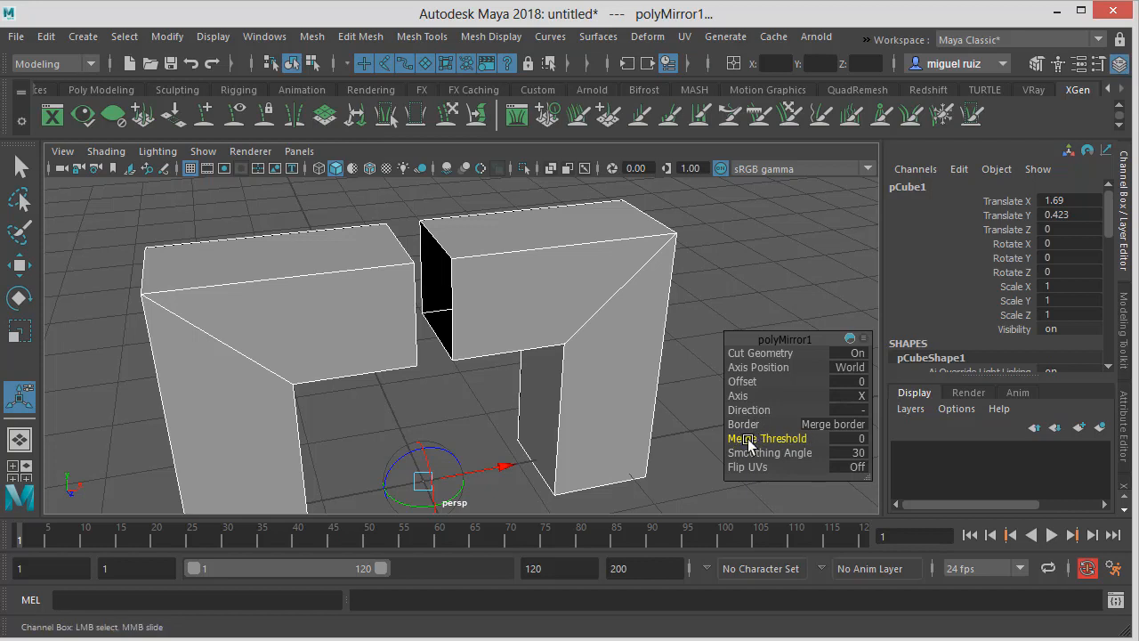
{"action": "left_click_drag", "start_coordinate": [745, 439], "coordinate": [772, 435]}
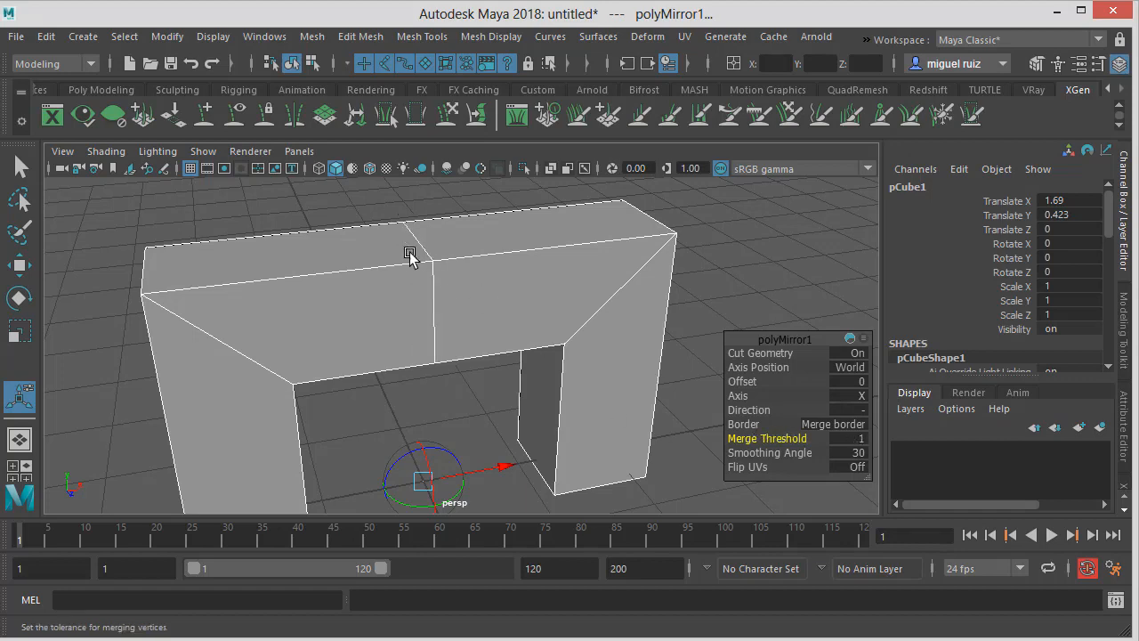
{"action": "mouse_move", "coordinate": [431, 270]}
{"action": "left_mouse_down", "text": "alt"}
{"action": "mouse_move", "coordinate": [414, 196]}
{"action": "mouse_move", "coordinate": [417, 292]}
{"action": "mouse_move", "coordinate": [425, 264]}
{"action": "mouse_move", "coordinate": [429, 276]}
{"action": "left_mouse_up", "text": "alt"}
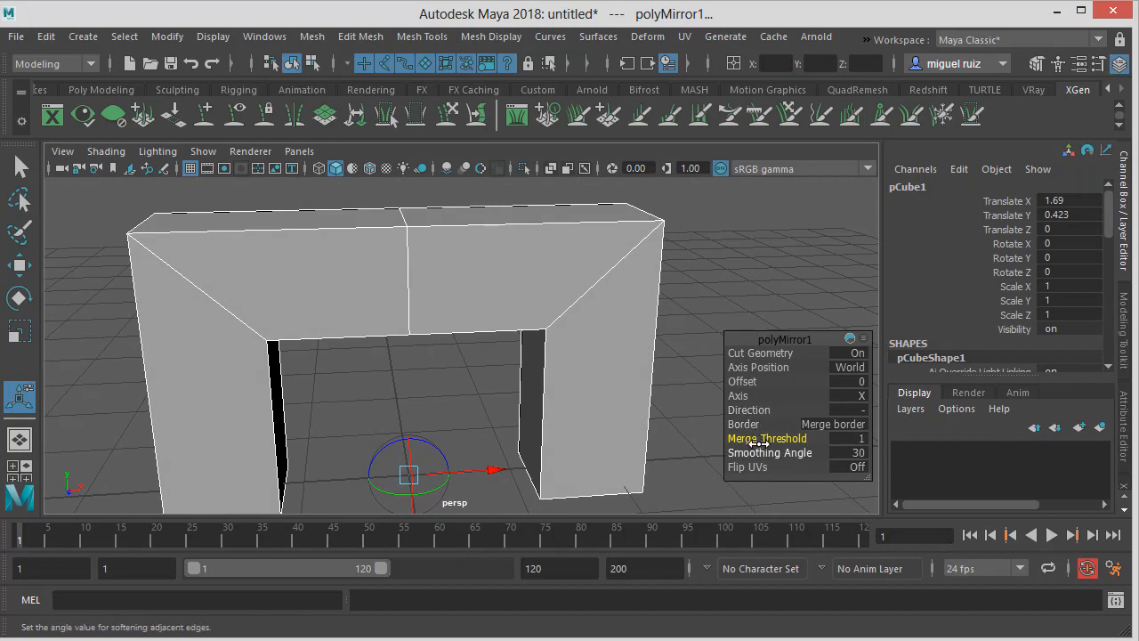
{"action": "left_click_drag", "start_coordinate": [757, 437], "coordinate": [737, 439]}
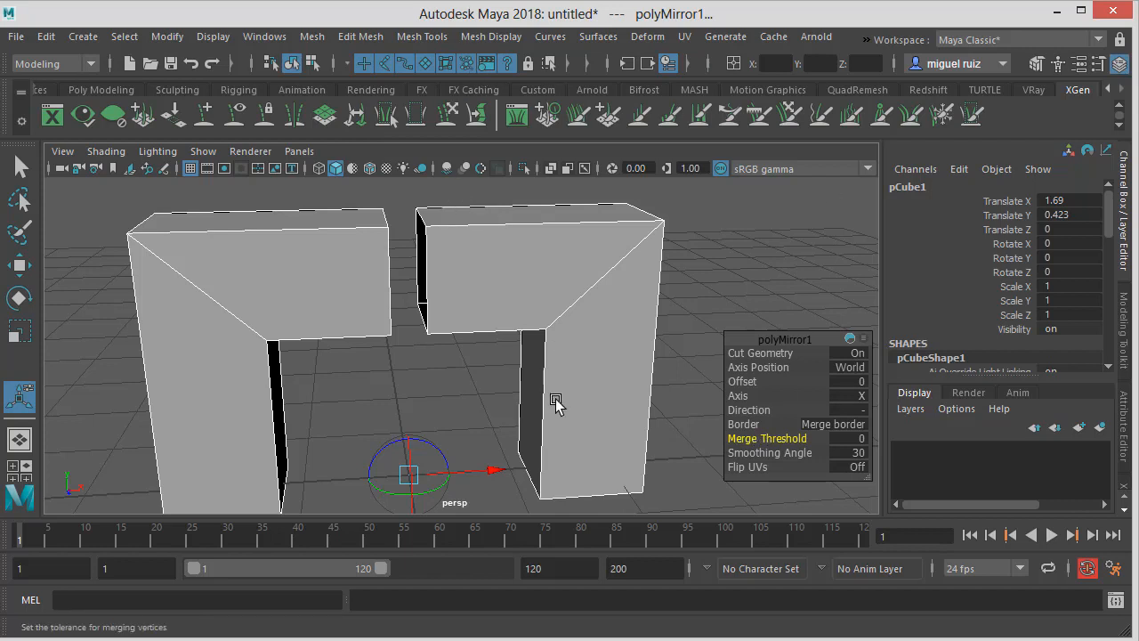
Reselect the mirrored block and raise its merge threshold until the two halves join at the centre
{"action": "scroll", "coordinate": [509, 358], "scroll_direction": "down", "scroll_amount": 3}
{"action": "left_click", "coordinate": [673, 245]}
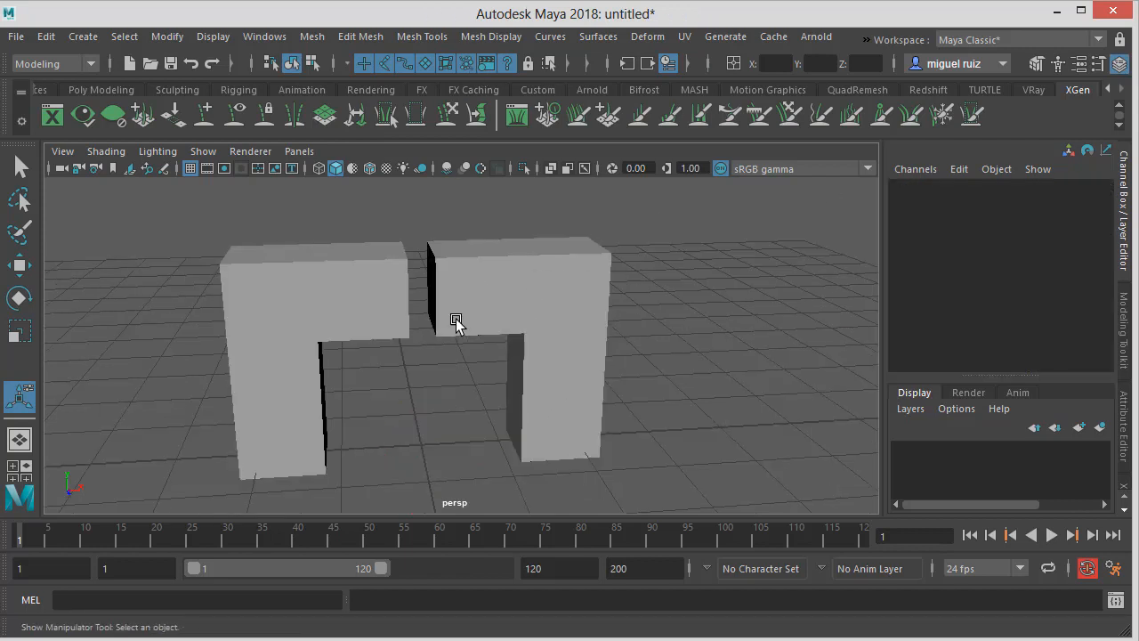
{"action": "left_click", "coordinate": [436, 319]}
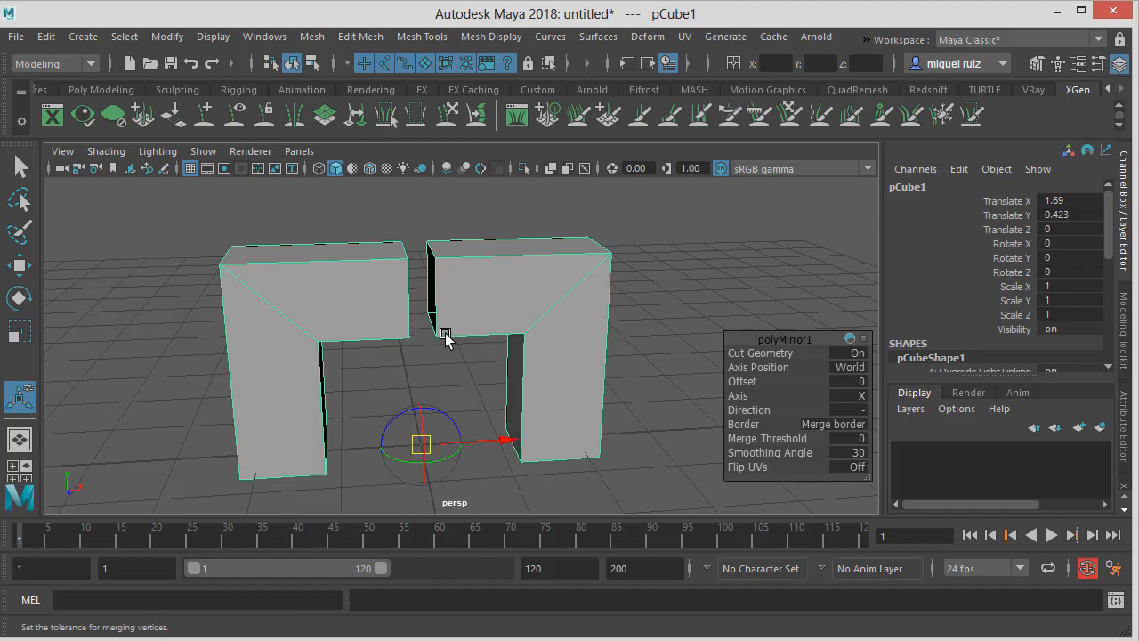
{"action": "mouse_move", "coordinate": [450, 351]}
{"action": "left_mouse_down", "text": "alt"}
{"action": "mouse_move", "coordinate": [437, 300]}
{"action": "mouse_move", "coordinate": [435, 331]}
{"action": "mouse_move", "coordinate": [445, 343]}
{"action": "mouse_move", "coordinate": [463, 335]}
{"action": "left_mouse_up", "text": "alt"}
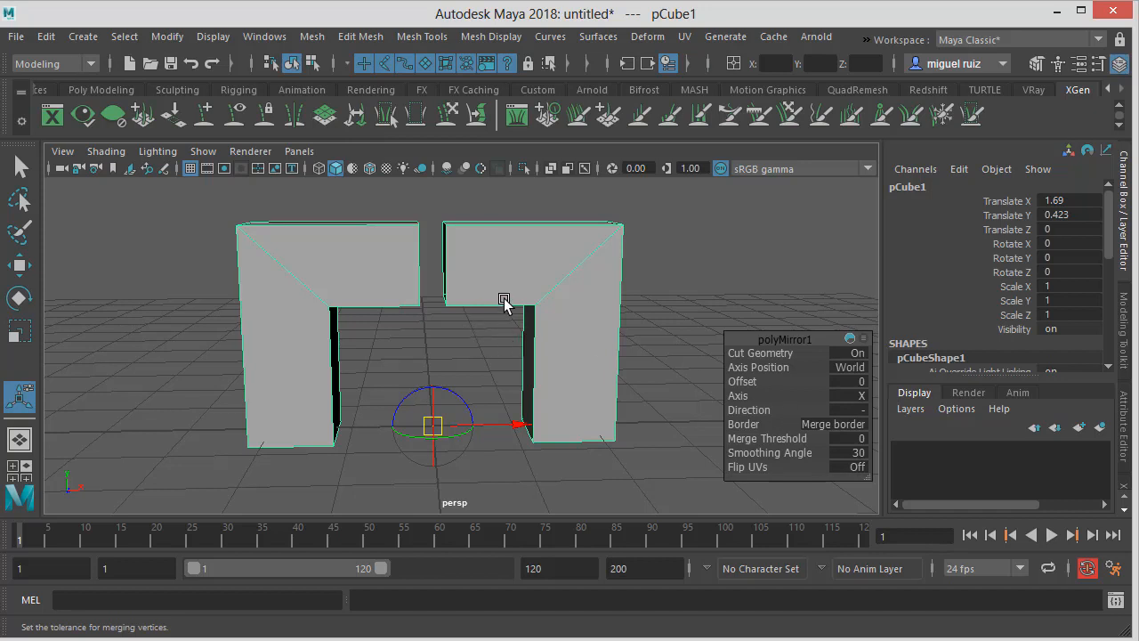
{"action": "left_click_drag", "start_coordinate": [465, 267], "coordinate": [470, 287], "text": "alt"}
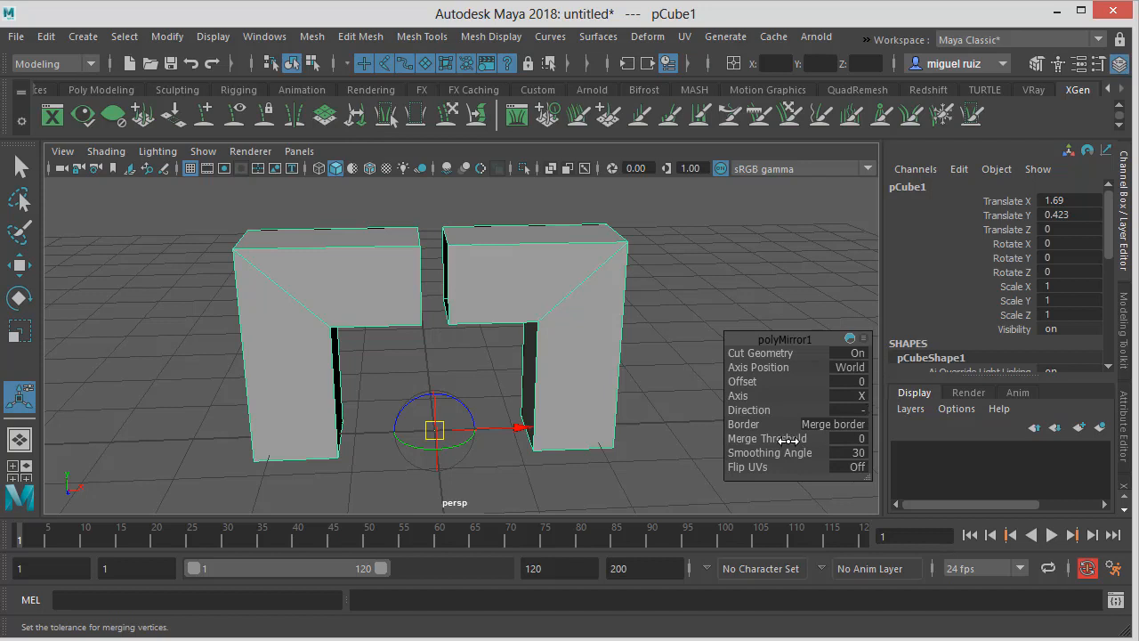
{"action": "left_click_drag", "start_coordinate": [787, 439], "coordinate": [802, 439]}
Move the arch up to Translate Y 0.491 and delete the bottom faces of both legs
{"action": "left_click_drag", "start_coordinate": [581, 332], "coordinate": [575, 302], "text": "alt"}
{"action": "key", "text": "w"}
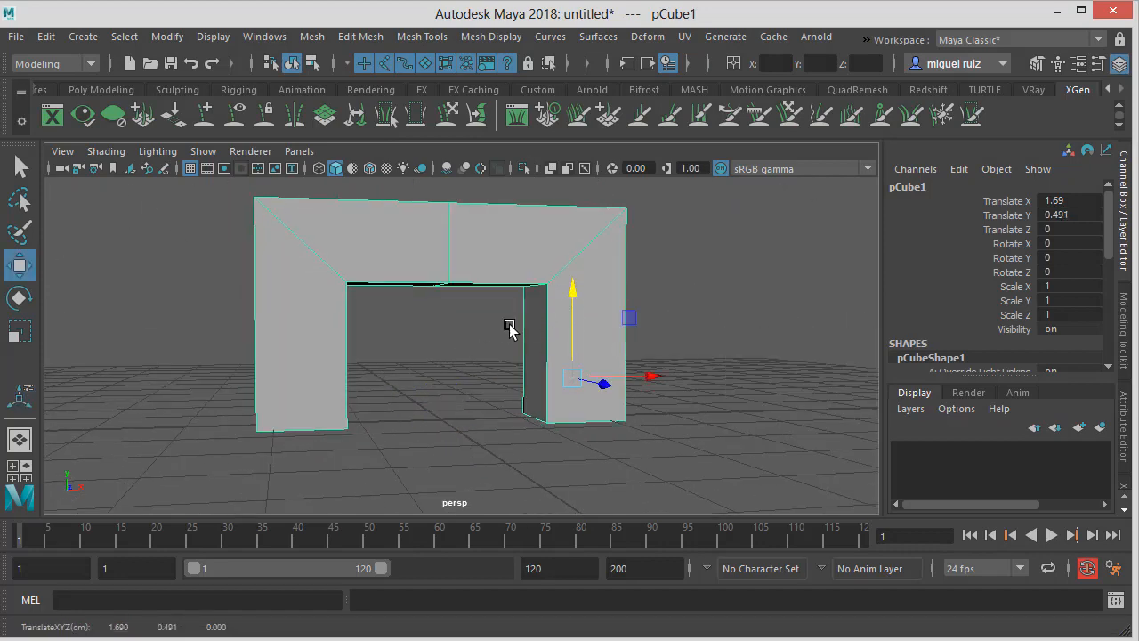
{"action": "left_click_drag", "start_coordinate": [508, 322], "coordinate": [529, 236], "text": "alt"}
{"action": "right_click_drag", "start_coordinate": [559, 216], "coordinate": [563, 260]}
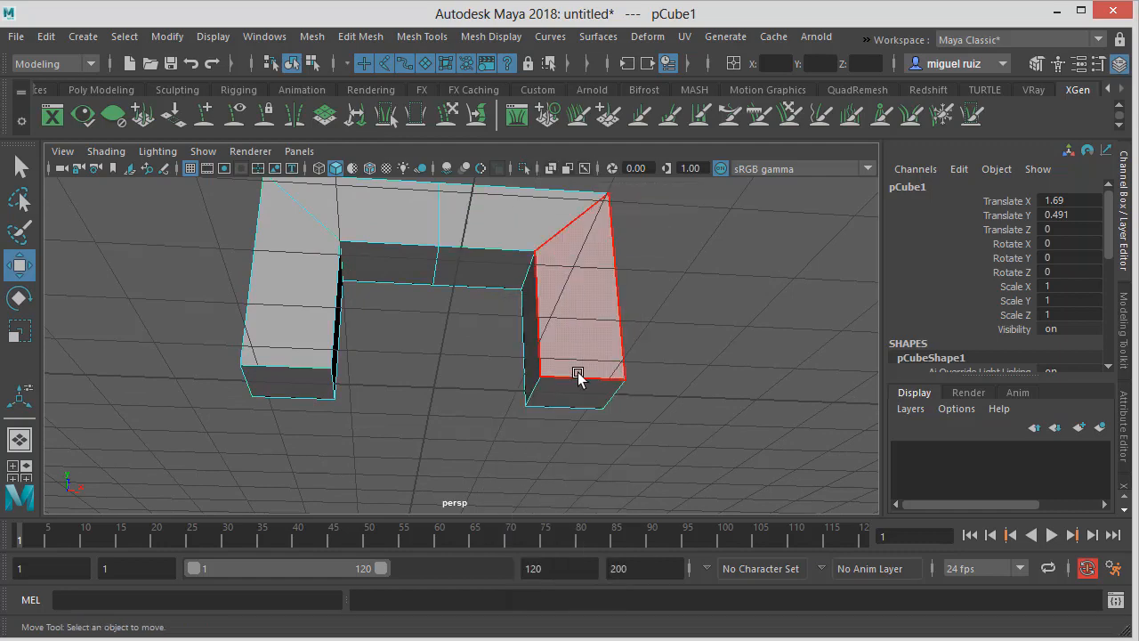
{"action": "left_click", "coordinate": [577, 383]}
{"action": "left_click", "coordinate": [285, 383], "text": "shift"}
{"action": "key", "text": "Delete"}
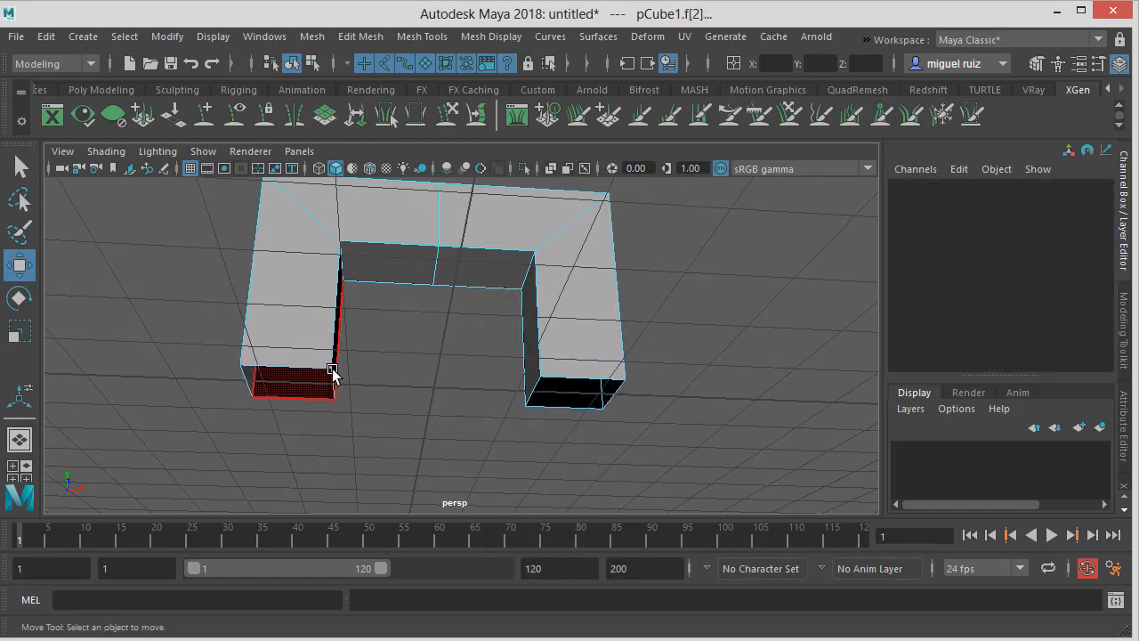
Return the arch to object selection
{"action": "left_click_drag", "start_coordinate": [443, 325], "coordinate": [529, 311], "text": "alt"}
{"action": "key", "text": "F8"}
{"action": "key", "text": "F8"}
{"action": "left_click", "coordinate": [312, 38]}
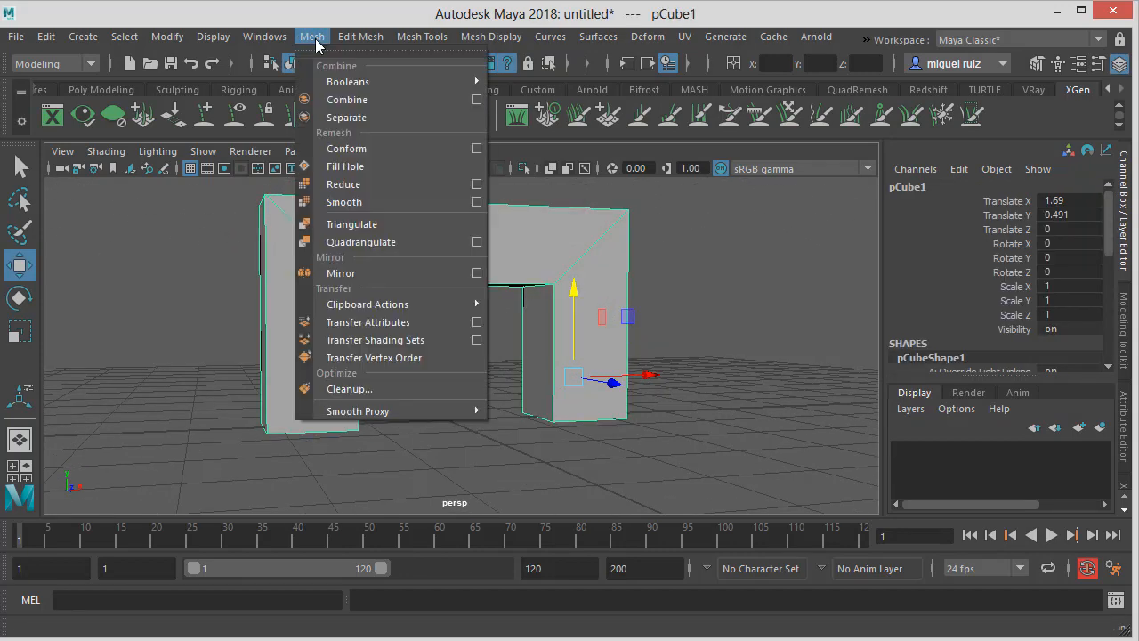
{"action": "left_click", "coordinate": [258, 39]}
{"action": "left_click", "coordinate": [313, 38]}
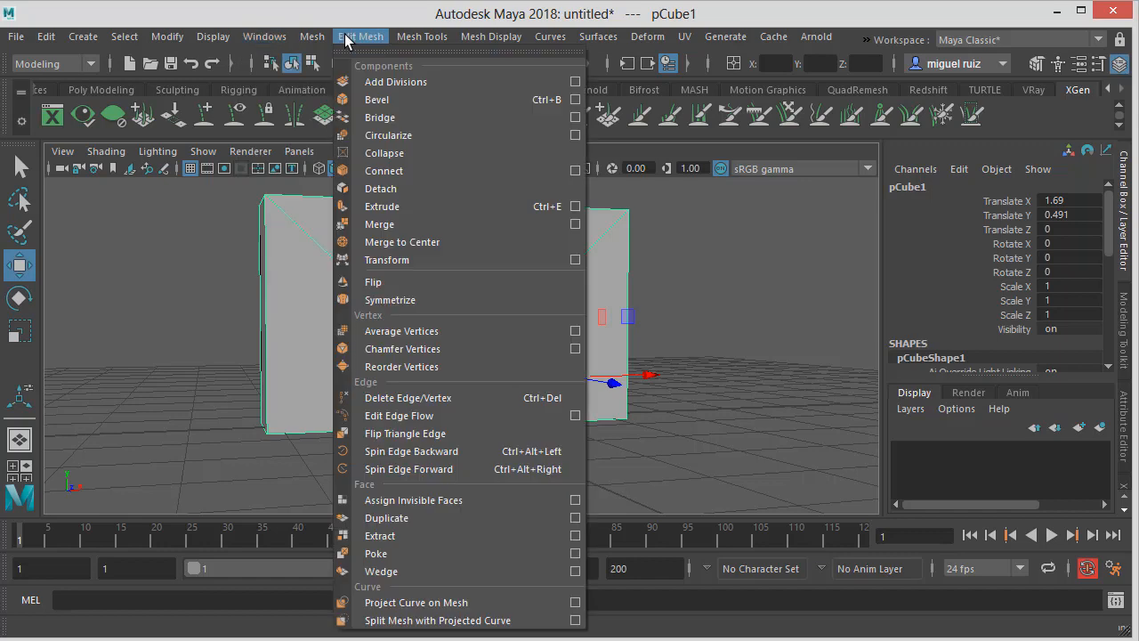
{"action": "left_click", "coordinate": [575, 222]}
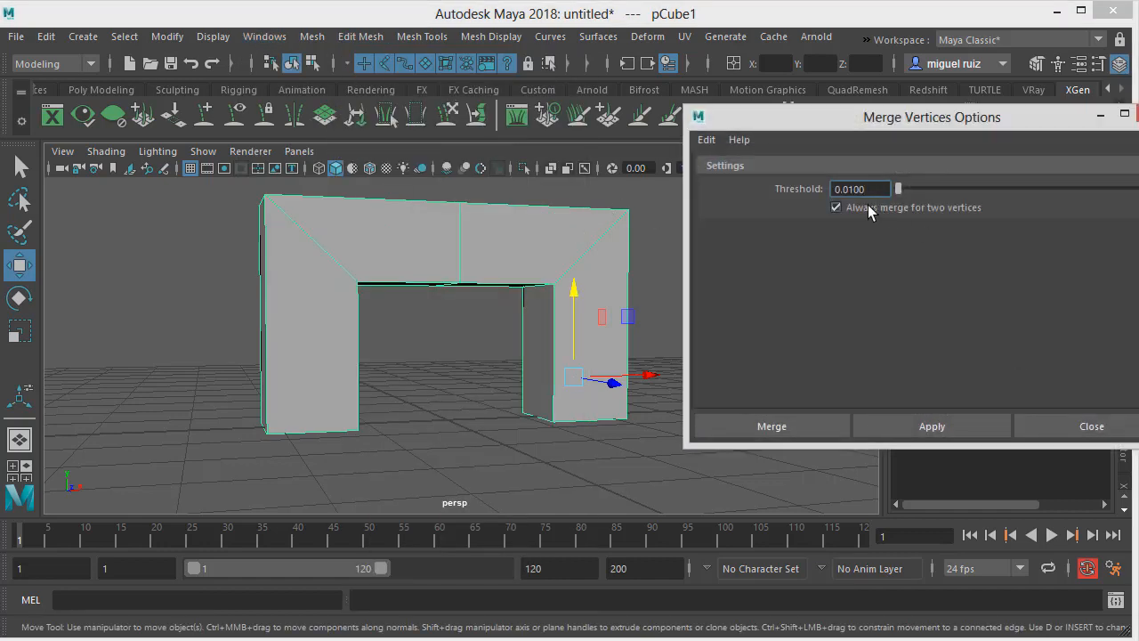
{"action": "left_click", "coordinate": [1137, 114]}
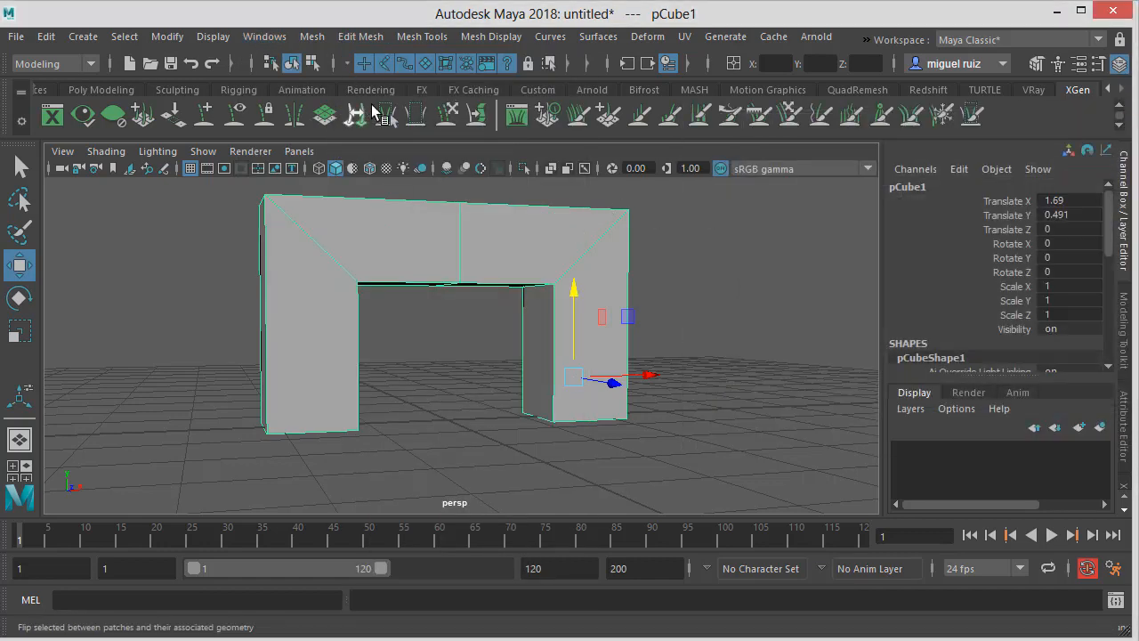
Mirror the arch across the world Y axis in the negative direction with a custom merge threshold of 0.001
{"action": "left_click", "coordinate": [315, 37]}
{"action": "left_click", "coordinate": [476, 273]}
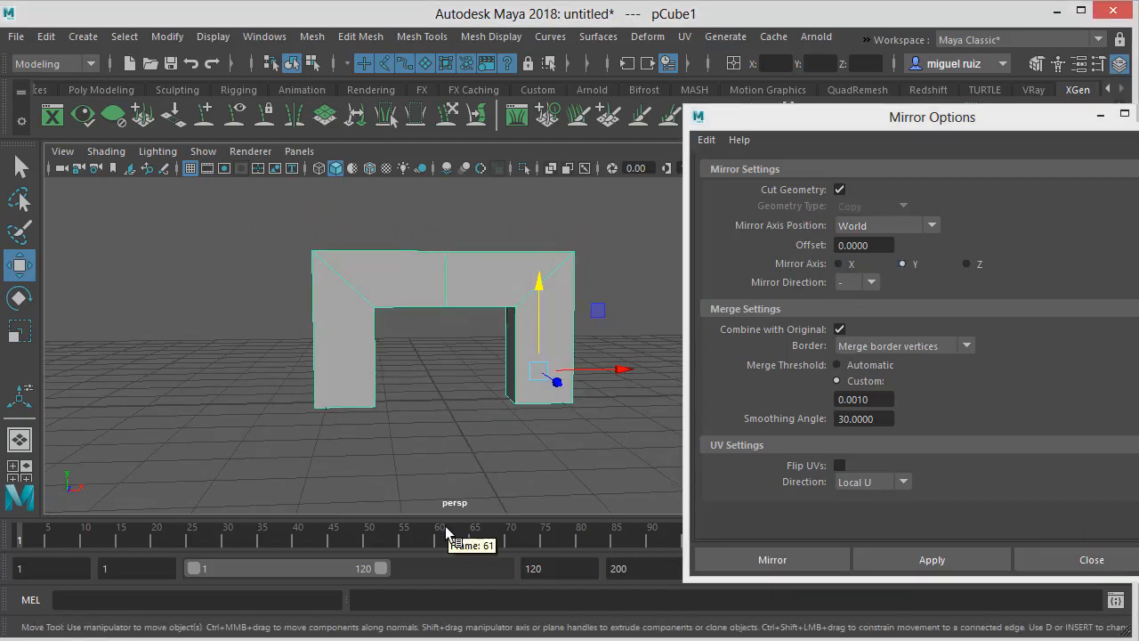
{"action": "left_click_drag", "start_coordinate": [460, 325], "coordinate": [474, 319], "text": "alt"}
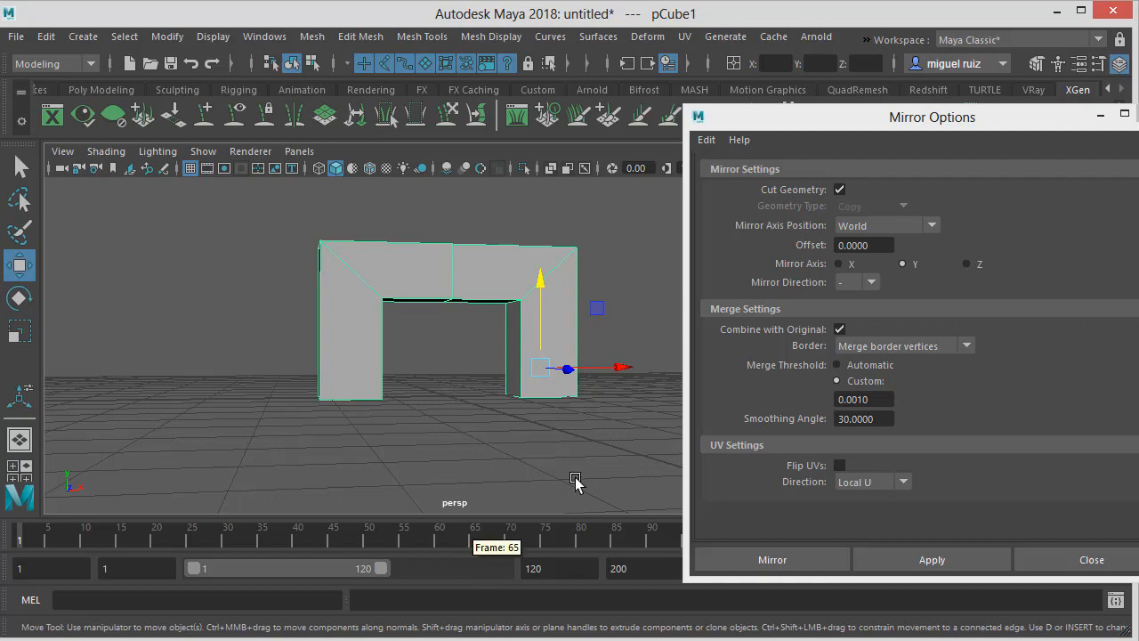
{"action": "left_click", "coordinate": [818, 560]}
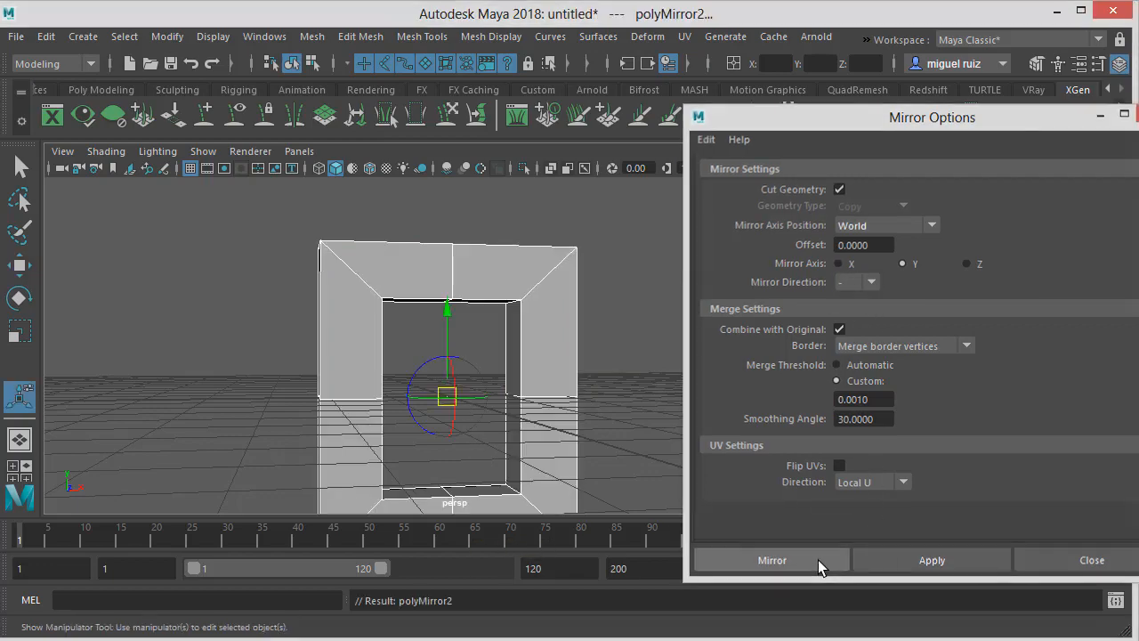
Shift the Y mirror plane upward to an offset of about 0.0455
{"action": "left_click_drag", "start_coordinate": [364, 308], "coordinate": [456, 291], "text": "alt"}
{"action": "middle_click_drag", "start_coordinate": [456, 291], "coordinate": [451, 260], "text": "alt"}
{"action": "left_click_drag", "start_coordinate": [451, 260], "coordinate": [452, 235]}
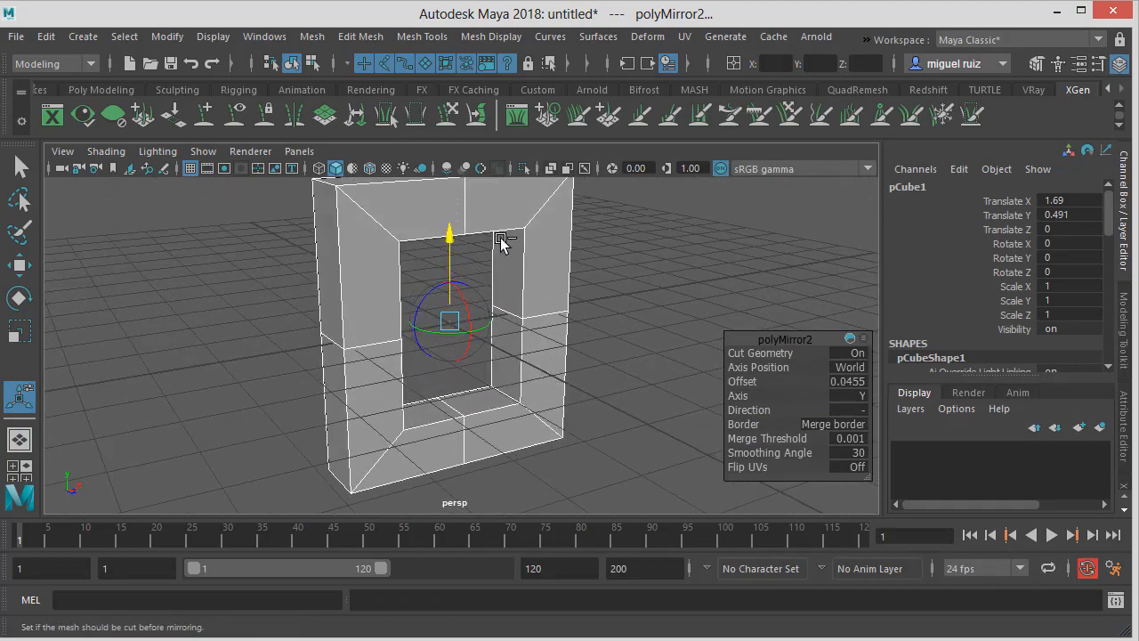
Undo the upward shift of the Y mirror plane and shift it instead to an offset of -0.0602
{"action": "key", "text": "ctrl+z"}
{"action": "middle_click_drag", "start_coordinate": [580, 272], "coordinate": [570, 294], "text": "alt"}
{"action": "right_click_drag", "start_coordinate": [569, 294], "coordinate": [558, 276], "text": "alt"}
{"action": "left_click", "coordinate": [627, 252]}
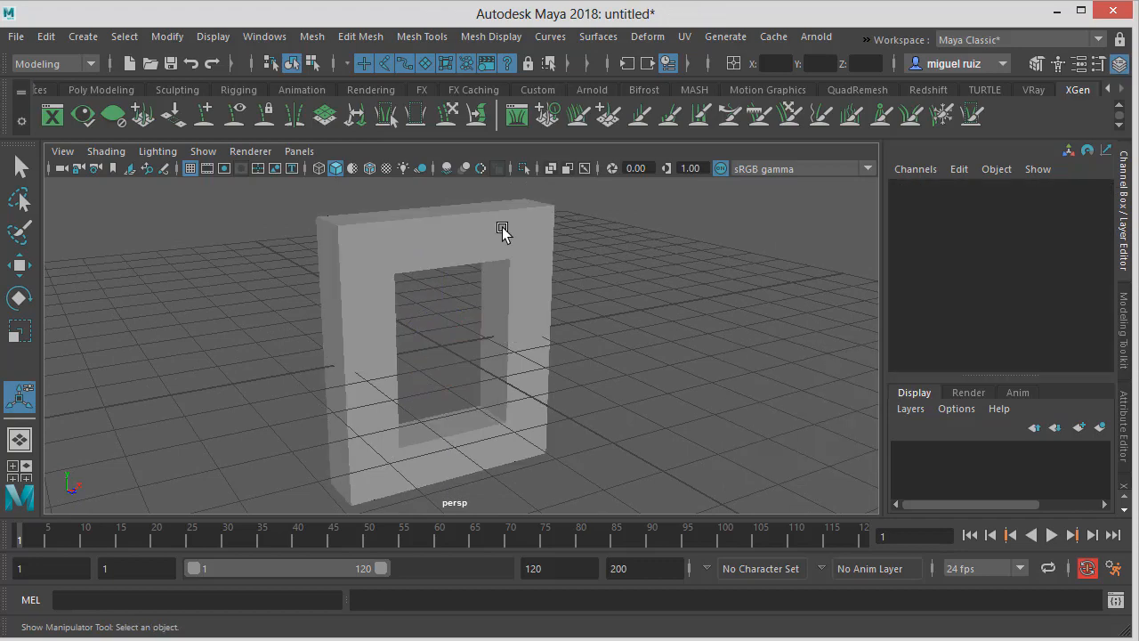
{"action": "left_click", "coordinate": [501, 232]}
{"action": "left_click_drag", "start_coordinate": [441, 294], "coordinate": [431, 255]}
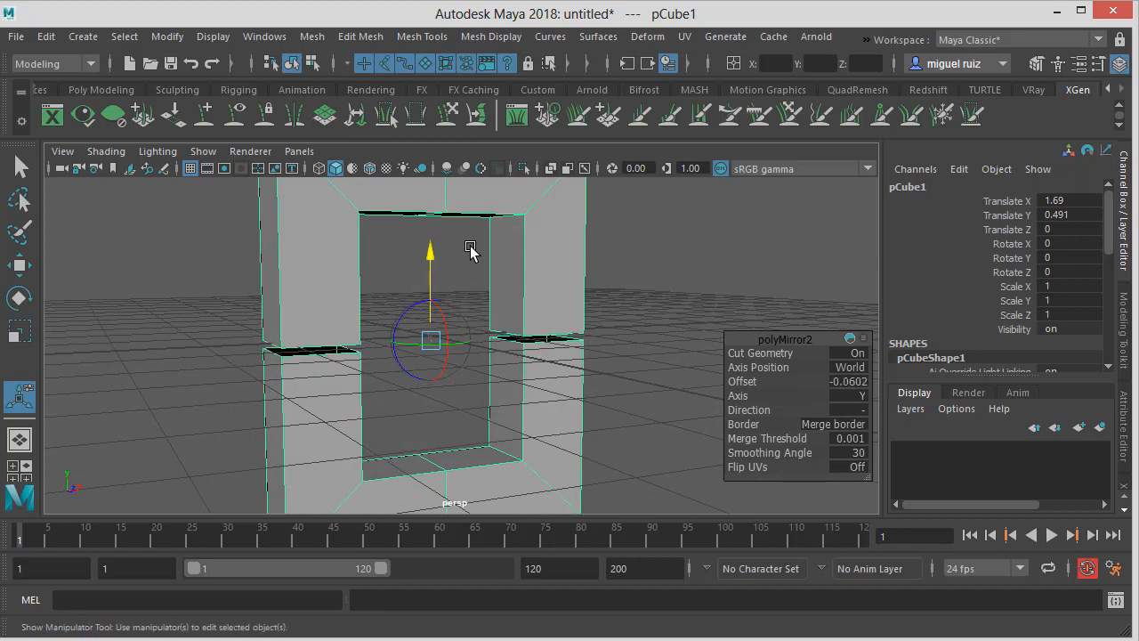
Preview the mirrored frame in smooth mesh display and return it to the unsmoothed display
{"action": "left_click", "coordinate": [633, 229]}
{"action": "left_click", "coordinate": [557, 243]}
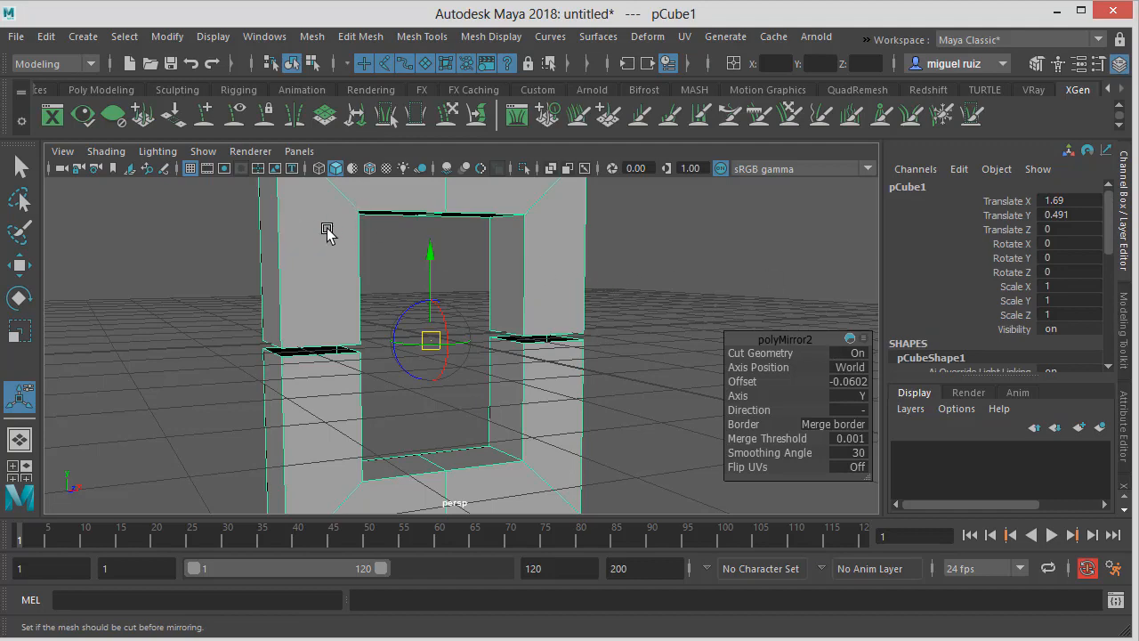
{"action": "left_click", "coordinate": [593, 247]}
{"action": "left_click", "coordinate": [546, 245]}
{"action": "left_click_drag", "start_coordinate": [555, 277], "coordinate": [487, 301], "text": "alt"}
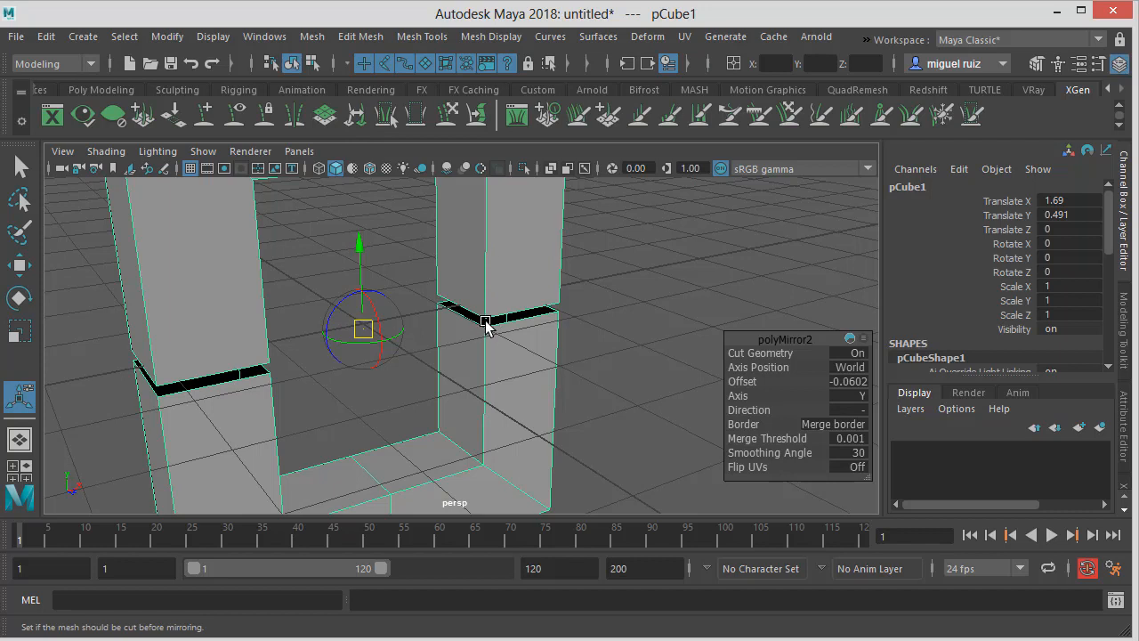
{"action": "key", "text": "3"}
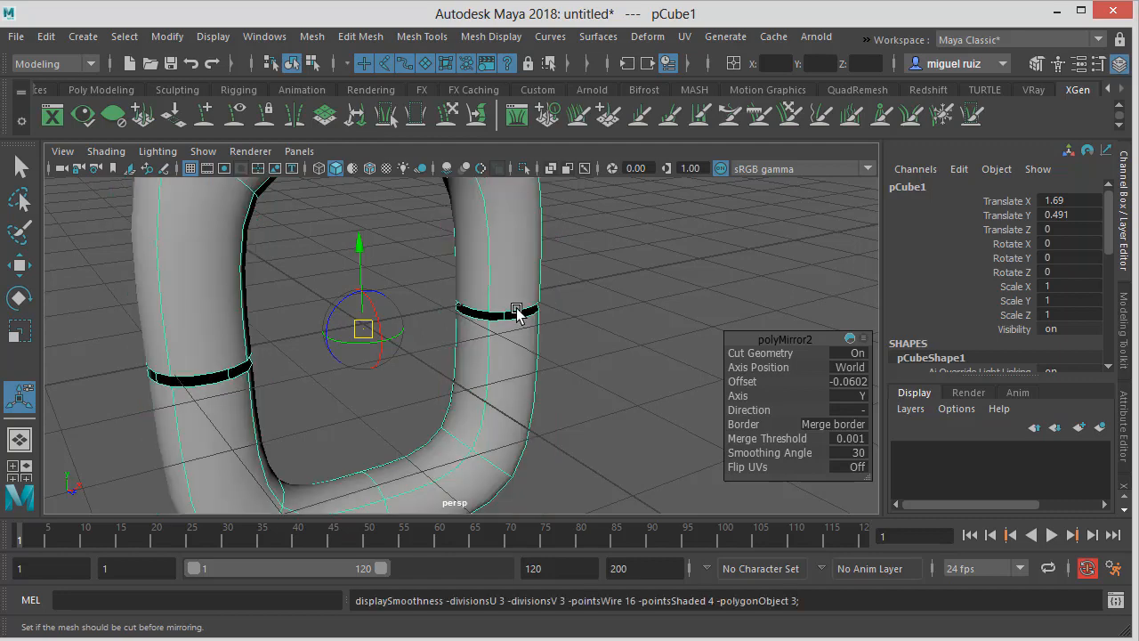
{"action": "scroll", "coordinate": [526, 327], "scroll_direction": "down", "scroll_amount": 5}
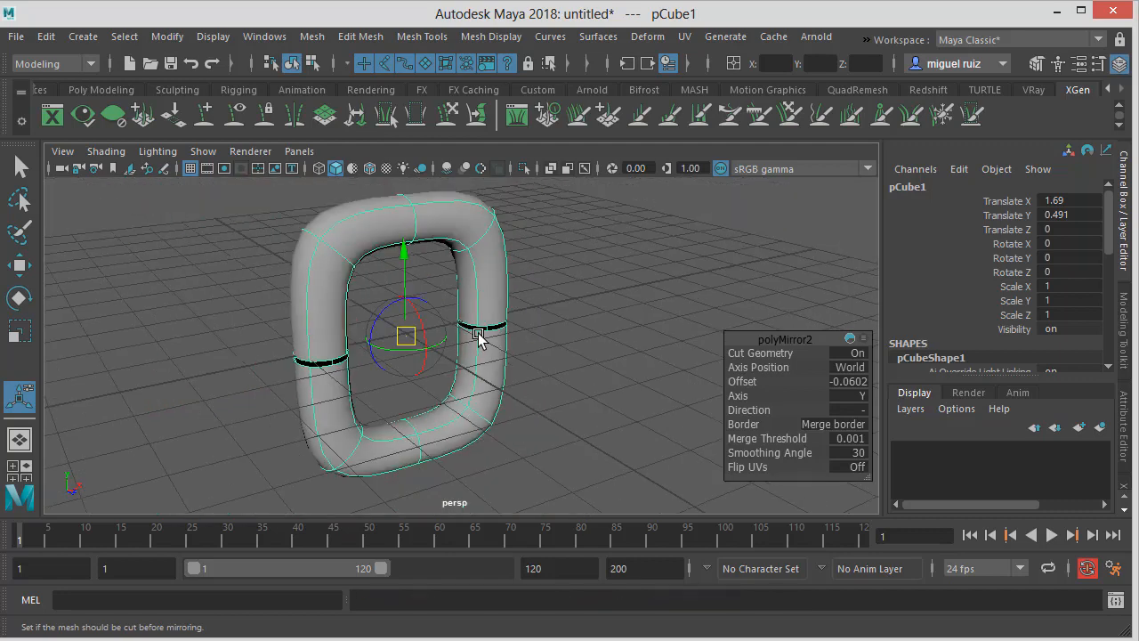
{"action": "key", "text": "1"}
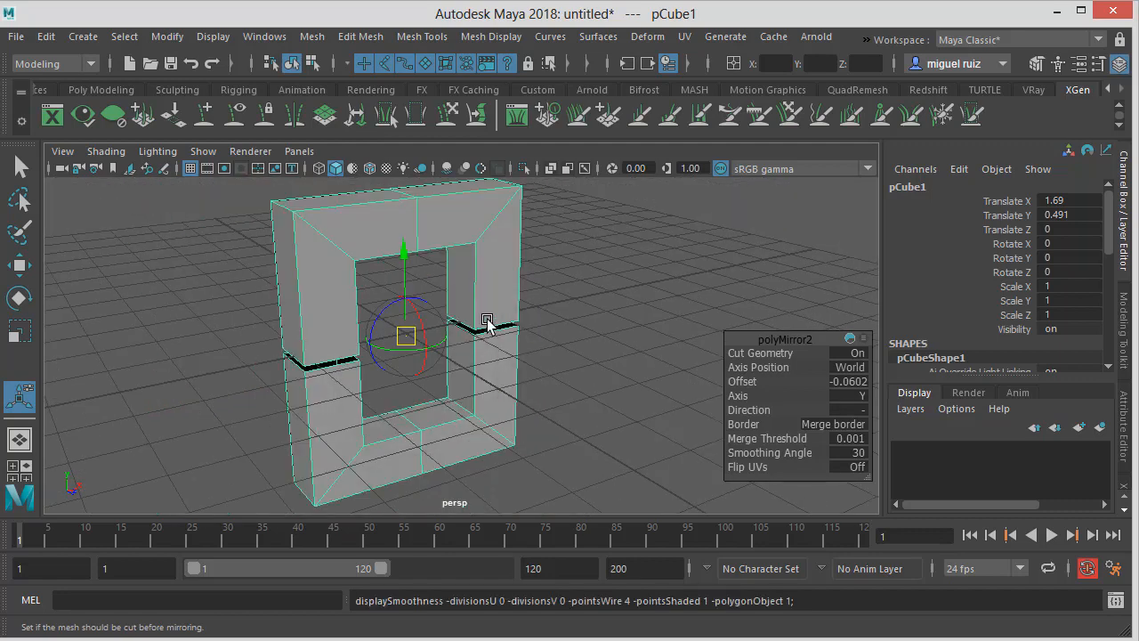
Examine the gap between the upper and lower halves on both legs of the frame from several angles
{"action": "left_click_drag", "start_coordinate": [487, 323], "coordinate": [481, 291], "text": "alt"}
{"action": "right_click_drag", "start_coordinate": [480, 290], "coordinate": [709, 287], "text": "alt"}
{"action": "left_click_drag", "start_coordinate": [709, 288], "coordinate": [569, 293], "text": "alt"}
{"action": "right_click_drag", "start_coordinate": [570, 293], "coordinate": [605, 276], "text": "alt"}
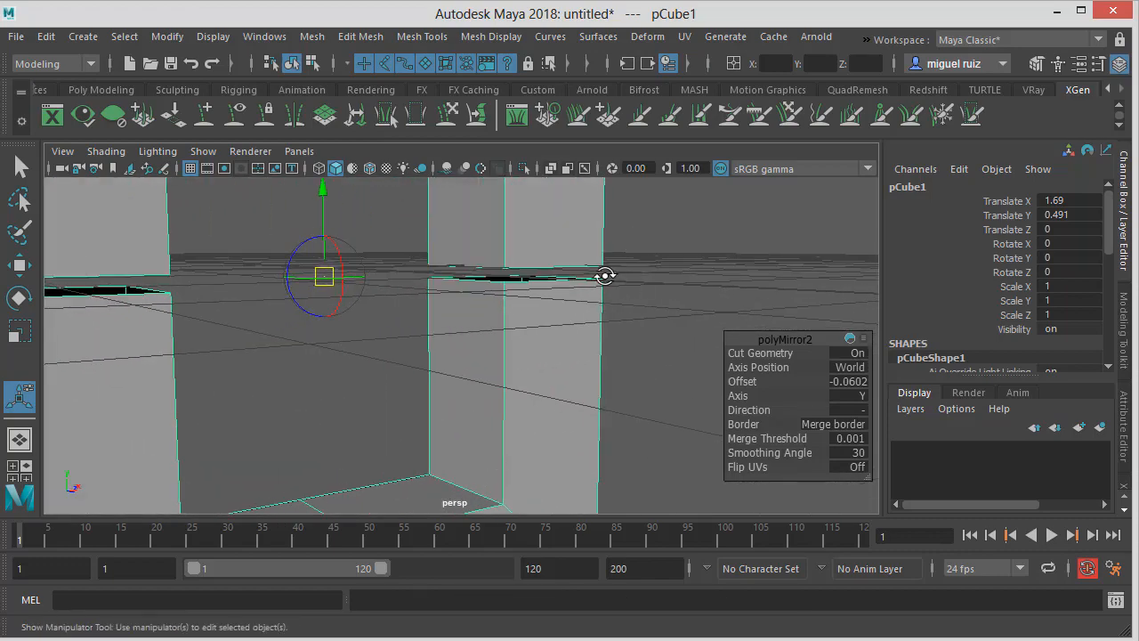
{"action": "left_click_drag", "start_coordinate": [605, 276], "coordinate": [554, 284], "text": "alt"}
{"action": "right_click_drag", "start_coordinate": [555, 285], "coordinate": [280, 287], "text": "alt"}
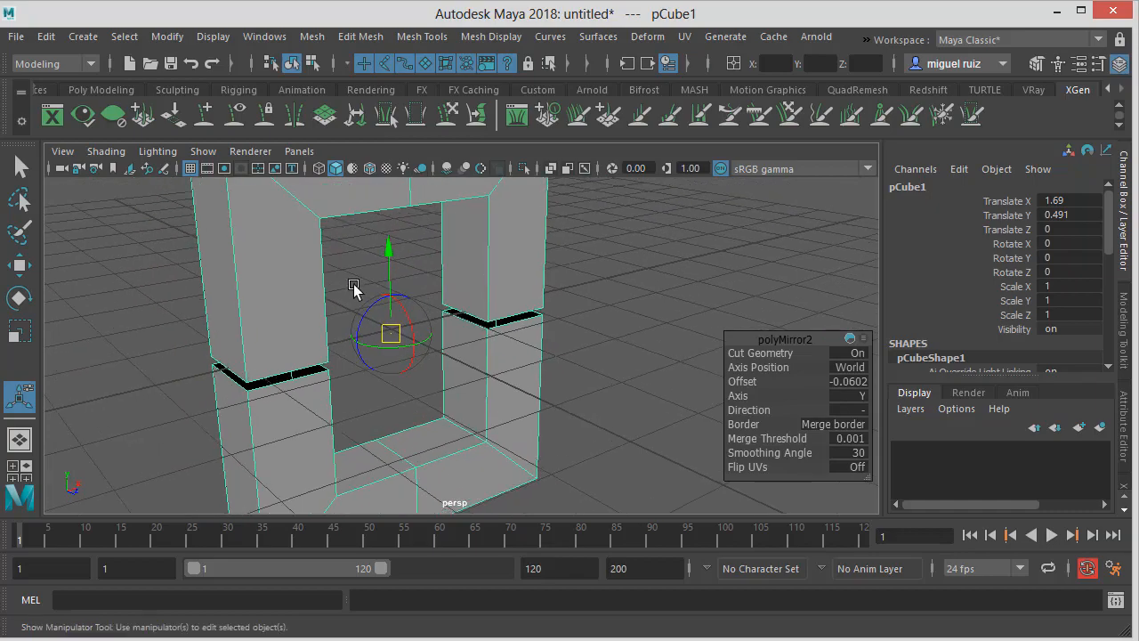
{"action": "mouse_move", "coordinate": [354, 286]}
{"action": "left_mouse_down", "text": "alt"}
{"action": "mouse_move", "coordinate": [626, 285]}
{"action": "mouse_move", "coordinate": [414, 313]}
{"action": "mouse_move", "coordinate": [420, 356]}
{"action": "mouse_move", "coordinate": [352, 275]}
{"action": "left_mouse_up", "text": "alt"}
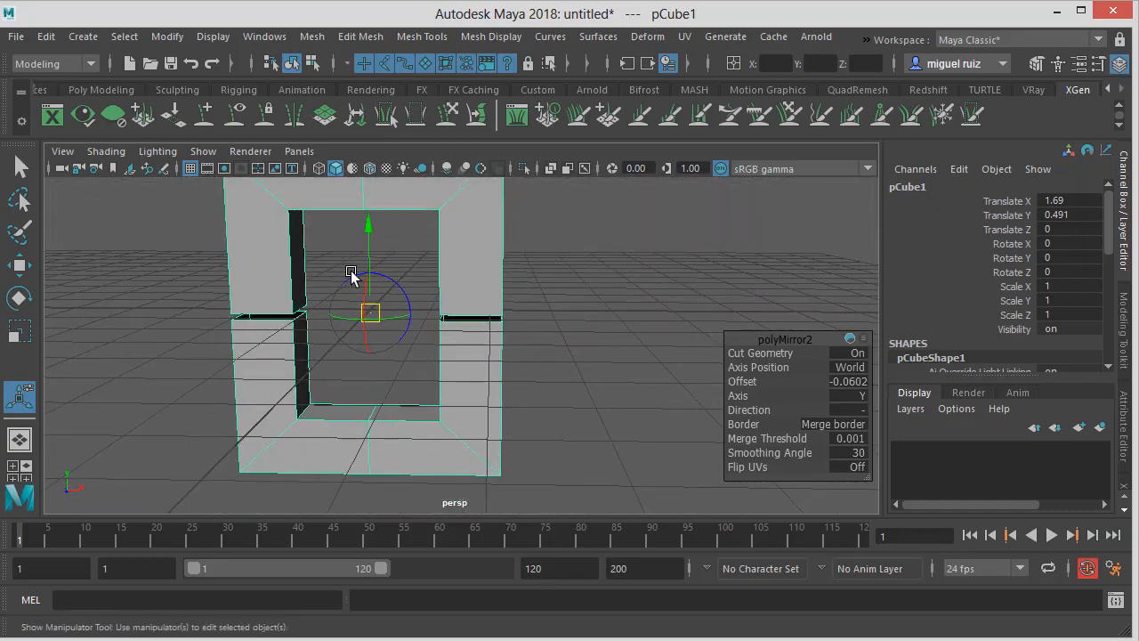
{"action": "right_click_drag", "start_coordinate": [352, 276], "coordinate": [806, 299], "text": "alt"}
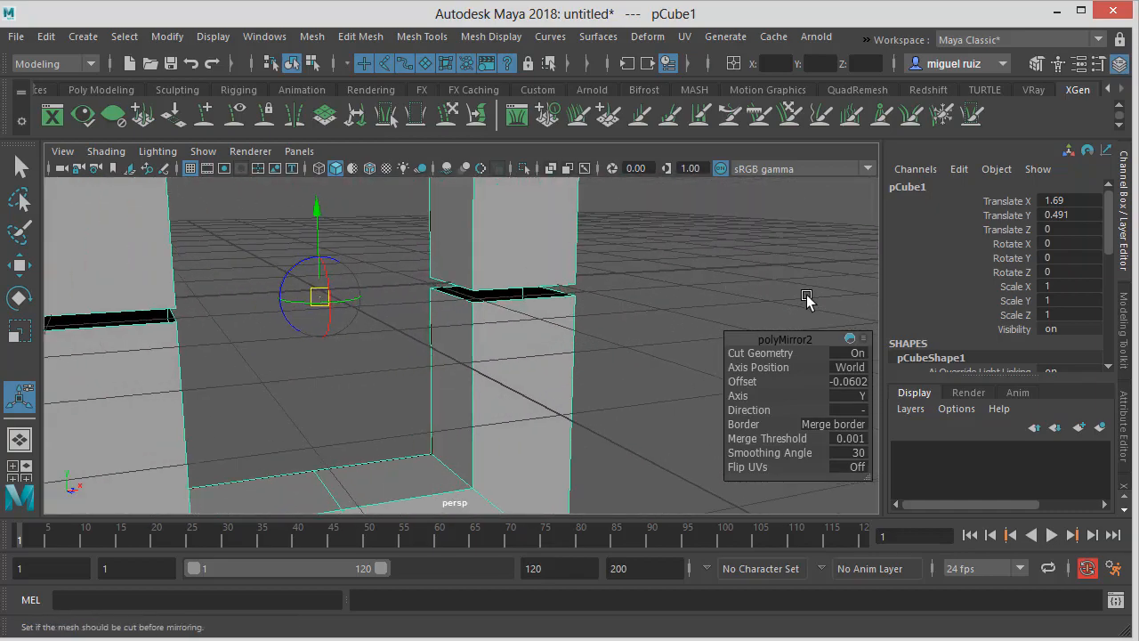
{"action": "left_click_drag", "start_coordinate": [610, 279], "coordinate": [492, 313], "text": "alt"}
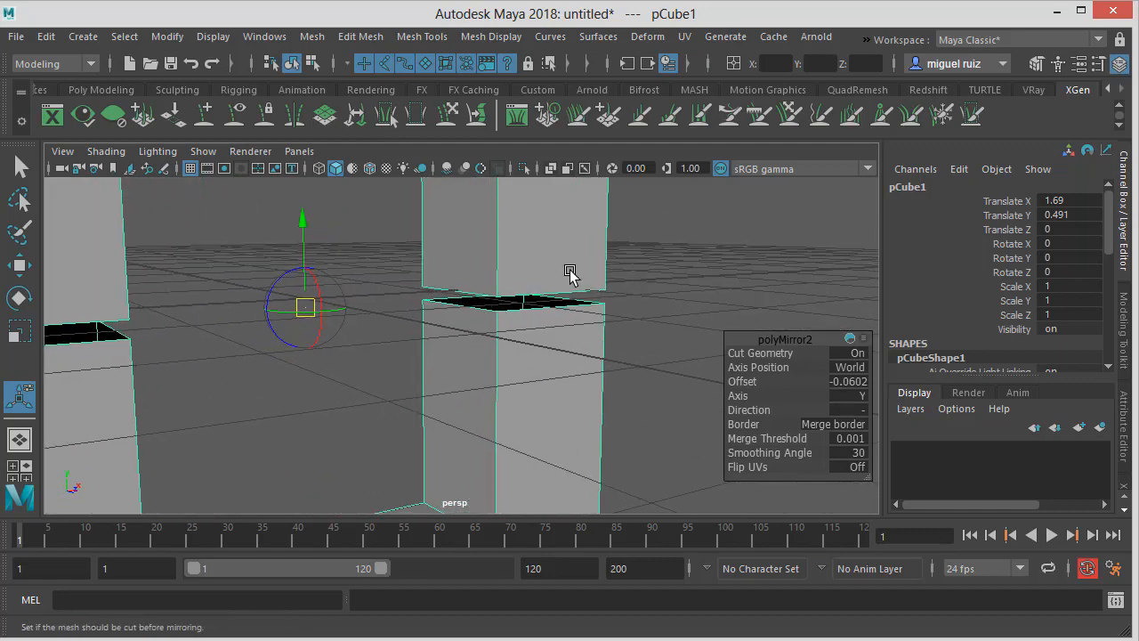
Reposition the floating mirror settings in the view and reselect the frame
{"action": "left_click_drag", "start_coordinate": [786, 343], "coordinate": [757, 346]}
{"action": "left_click", "coordinate": [808, 331]}
{"action": "left_click", "coordinate": [727, 330]}
{"action": "left_click", "coordinate": [697, 242]}
{"action": "scroll", "coordinate": [697, 242], "scroll_direction": "down", "scroll_amount": 3}
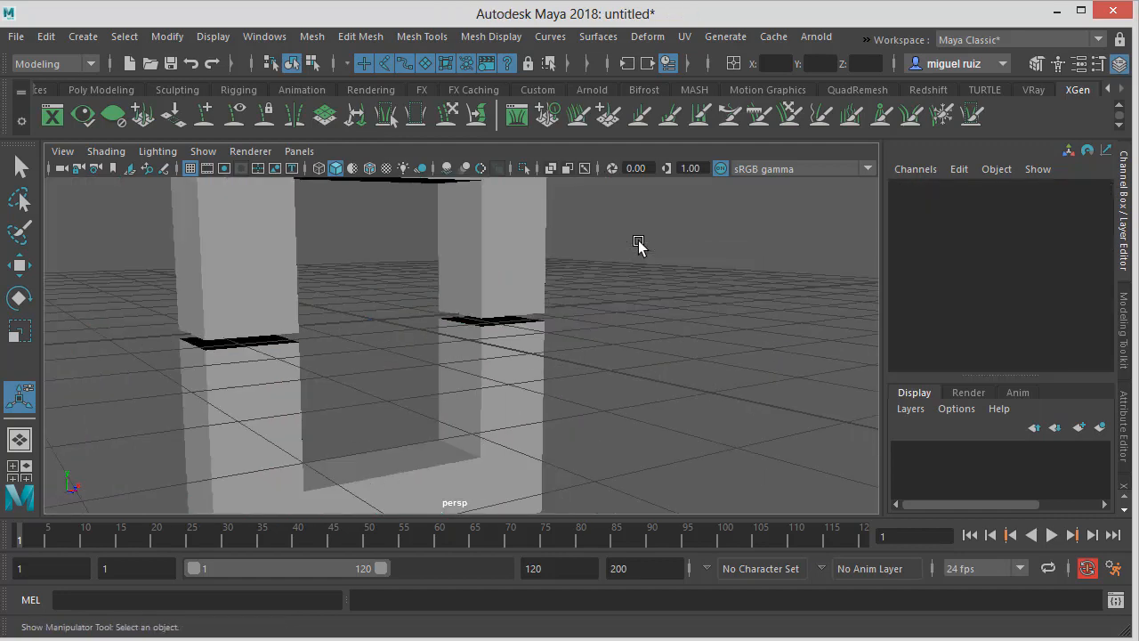
{"action": "left_click", "coordinate": [532, 262]}
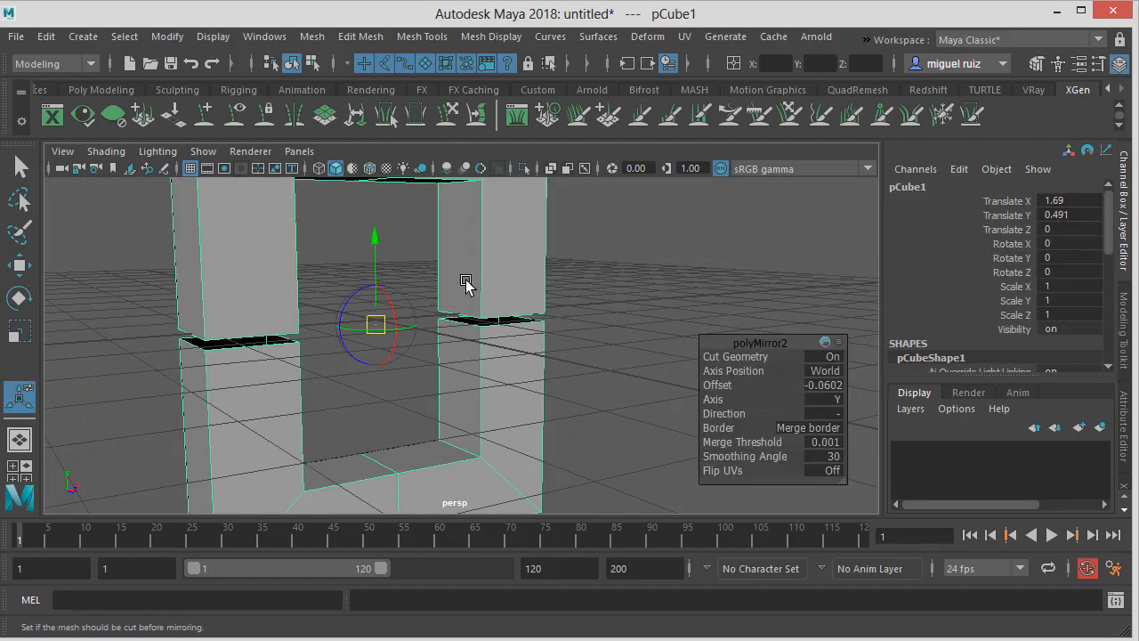
Switch the frame to vertex selection and select the two facing vertices at the right leg's inner back corner
{"action": "scroll", "coordinate": [516, 291], "scroll_direction": "up", "scroll_amount": 4}
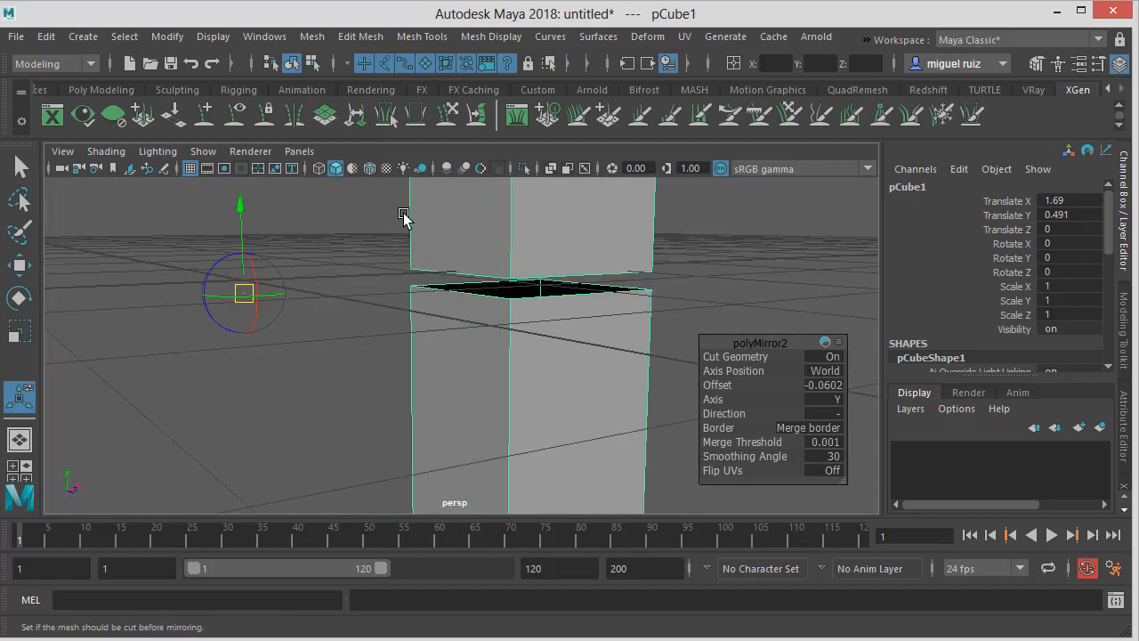
{"action": "right_click_drag", "start_coordinate": [427, 240], "coordinate": [356, 243]}
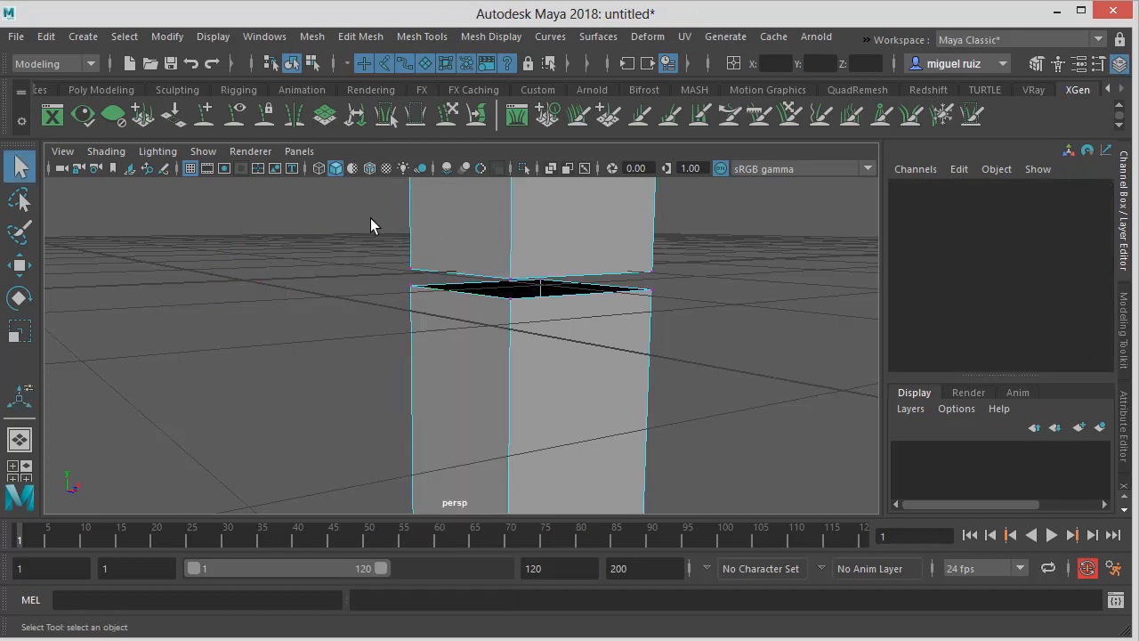
{"action": "left_click_drag", "start_coordinate": [371, 225], "coordinate": [440, 347]}
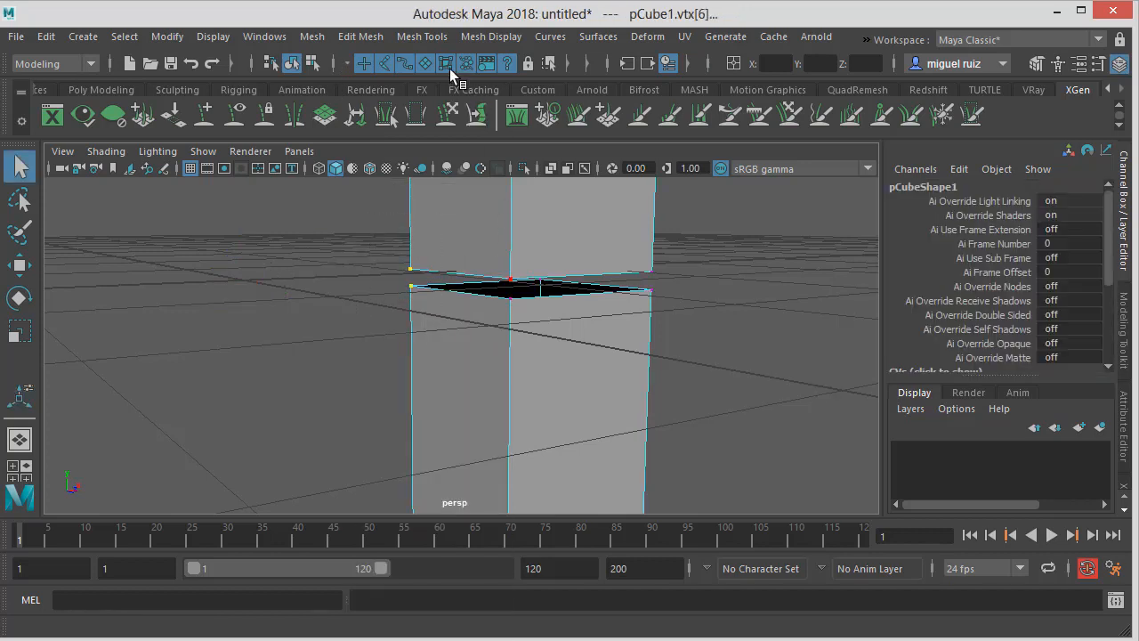
{"action": "left_click", "coordinate": [312, 37]}
{"action": "mouse_move", "coordinate": [374, 39]}
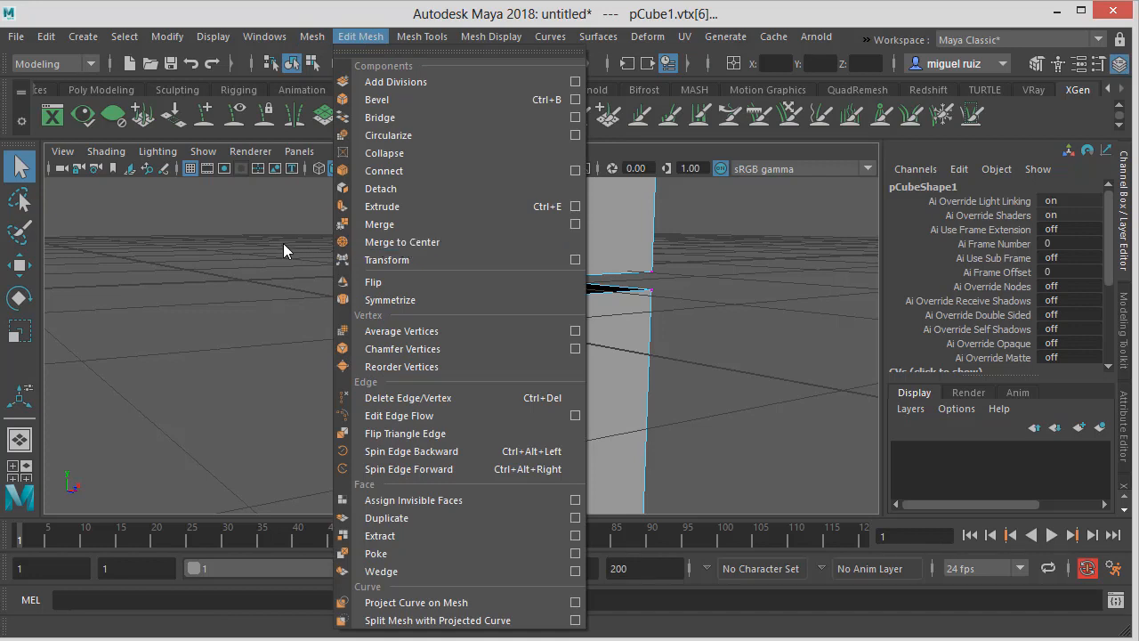
{"action": "left_click", "coordinate": [381, 242]}
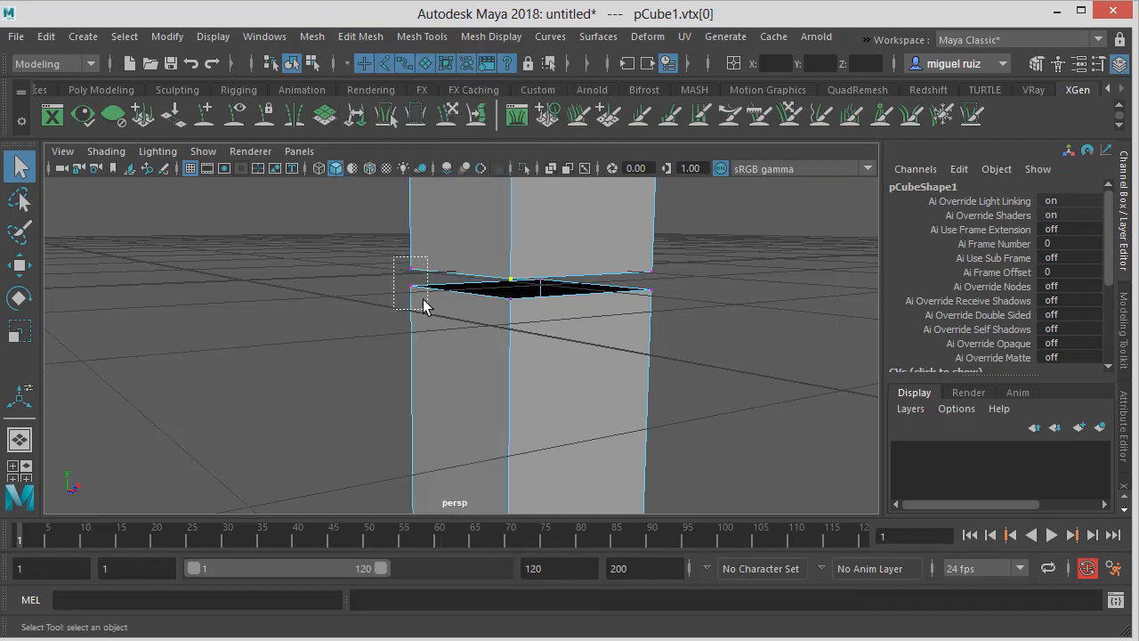
{"action": "left_click", "coordinate": [410, 283]}
Check the Merge Vertices threshold and two-vertex options and close them without merging
{"action": "left_click", "coordinate": [350, 40]}
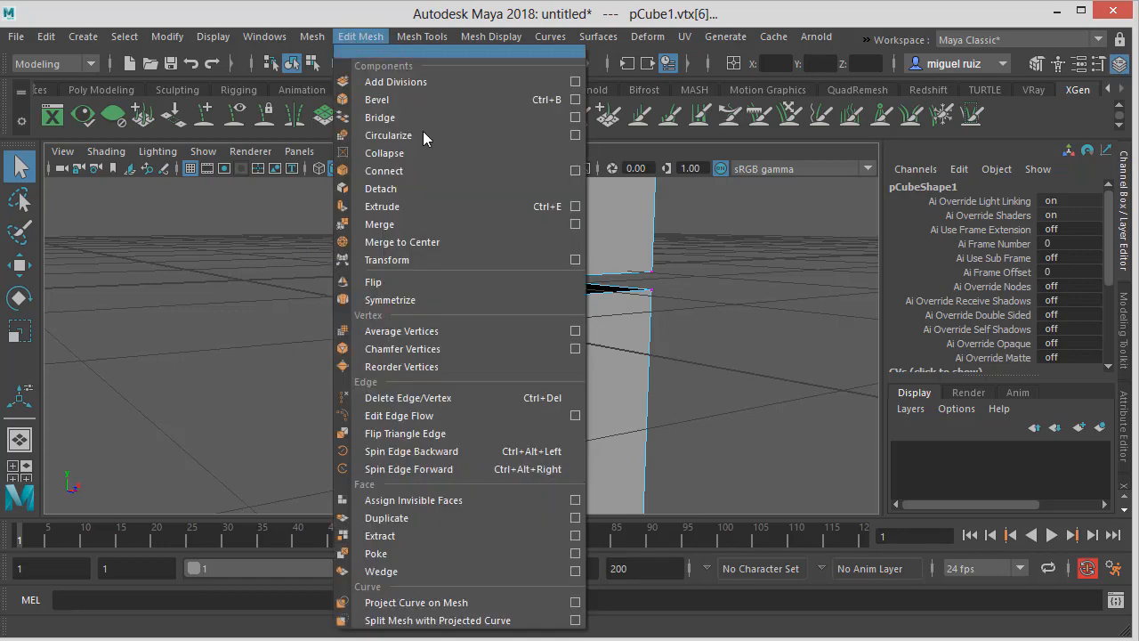
{"action": "left_click", "coordinate": [575, 226]}
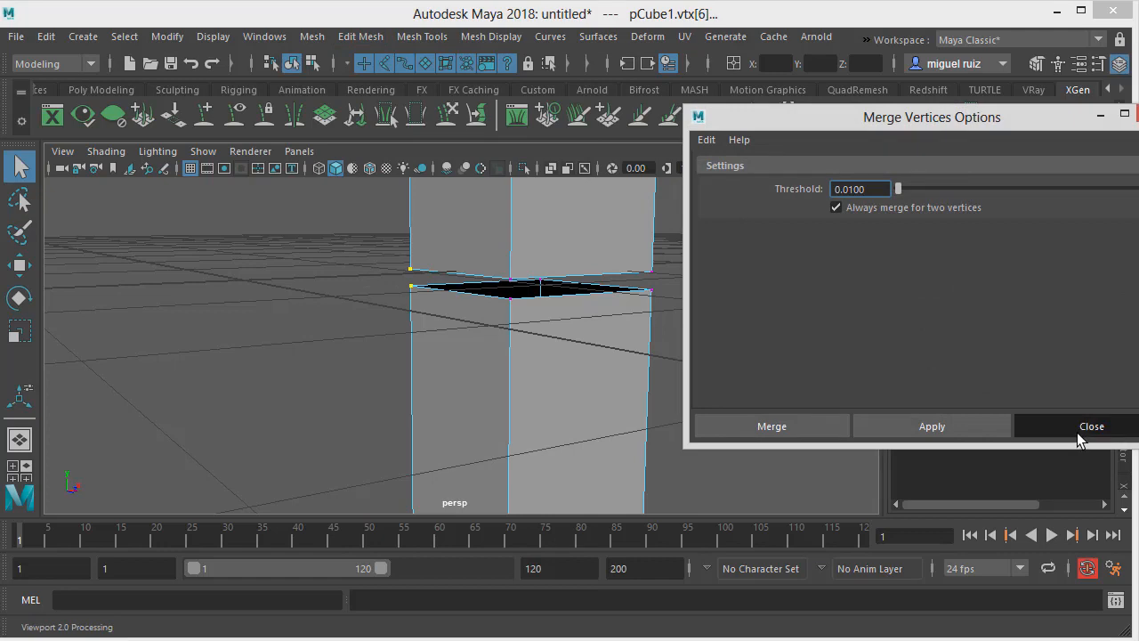
{"action": "left_click", "coordinate": [1080, 431]}
Try Merge to Center on the vertex pair at the right leg's inner back corner and undo it
{"action": "left_click", "coordinate": [415, 281]}
{"action": "left_click_drag", "start_coordinate": [391, 240], "coordinate": [432, 298]}
{"action": "left_click", "coordinate": [364, 37]}
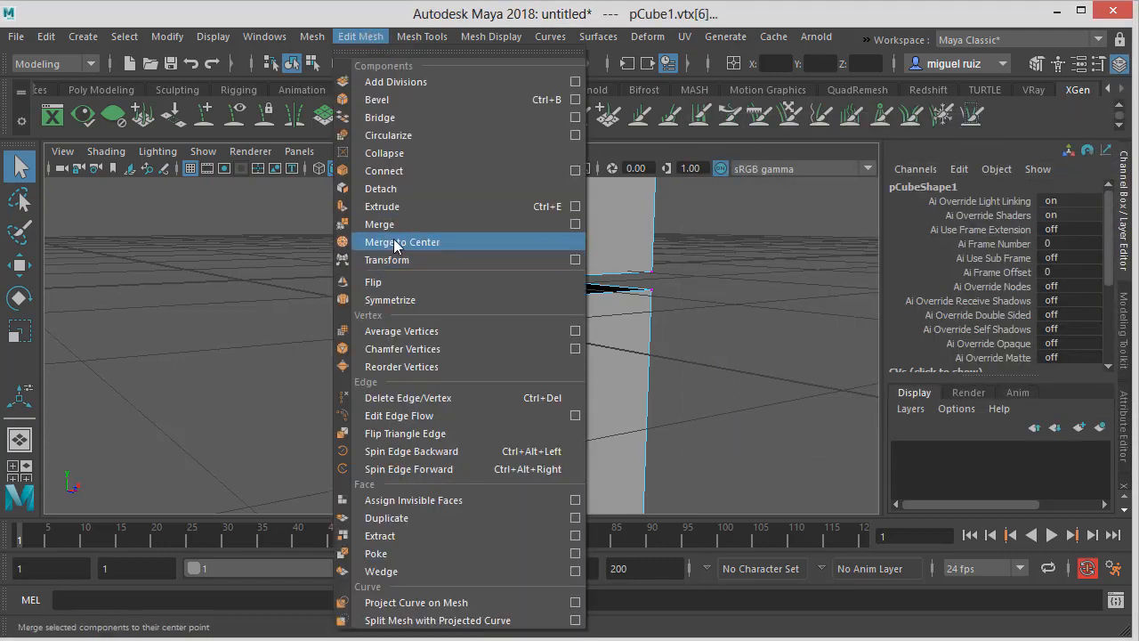
{"action": "left_click", "coordinate": [402, 242]}
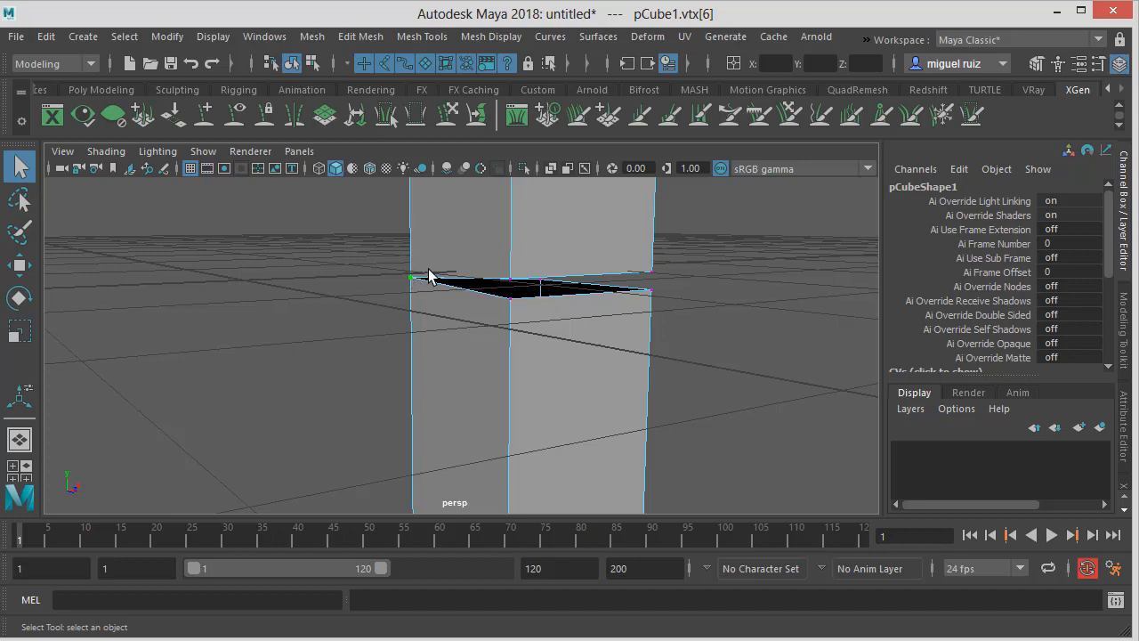
{"action": "key", "text": "ctrl+z"}
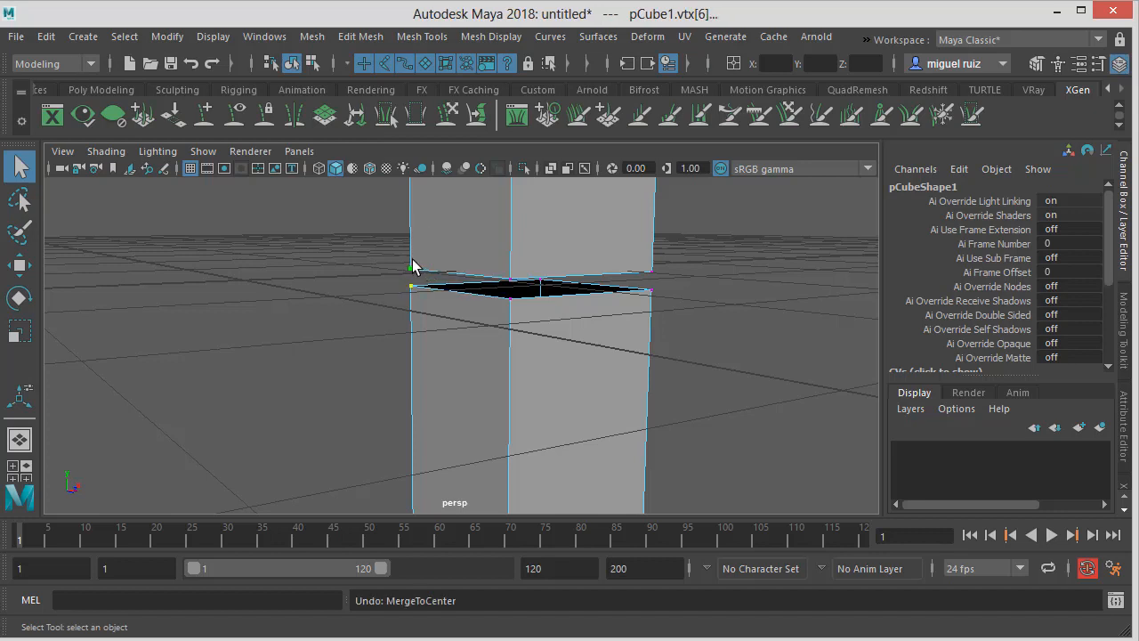
Try the Merge command on the vertex pair at the right leg's inner back corner and undo it
{"action": "left_click", "coordinate": [413, 265]}
{"action": "left_click", "coordinate": [420, 289], "text": "shift"}
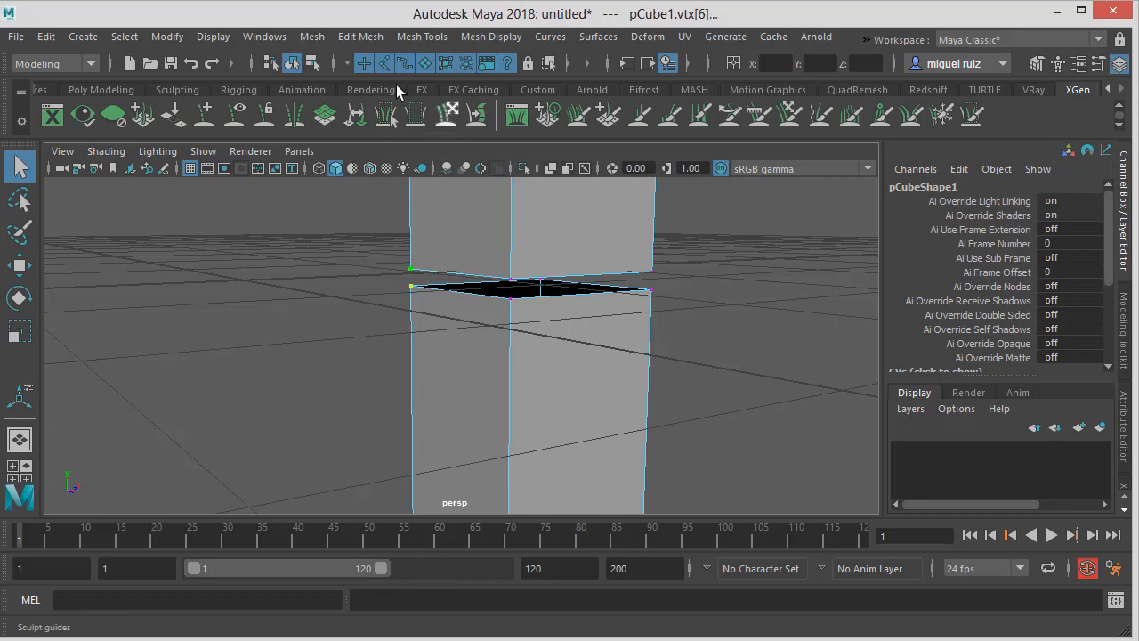
{"action": "left_click", "coordinate": [360, 37]}
{"action": "left_click", "coordinate": [438, 227]}
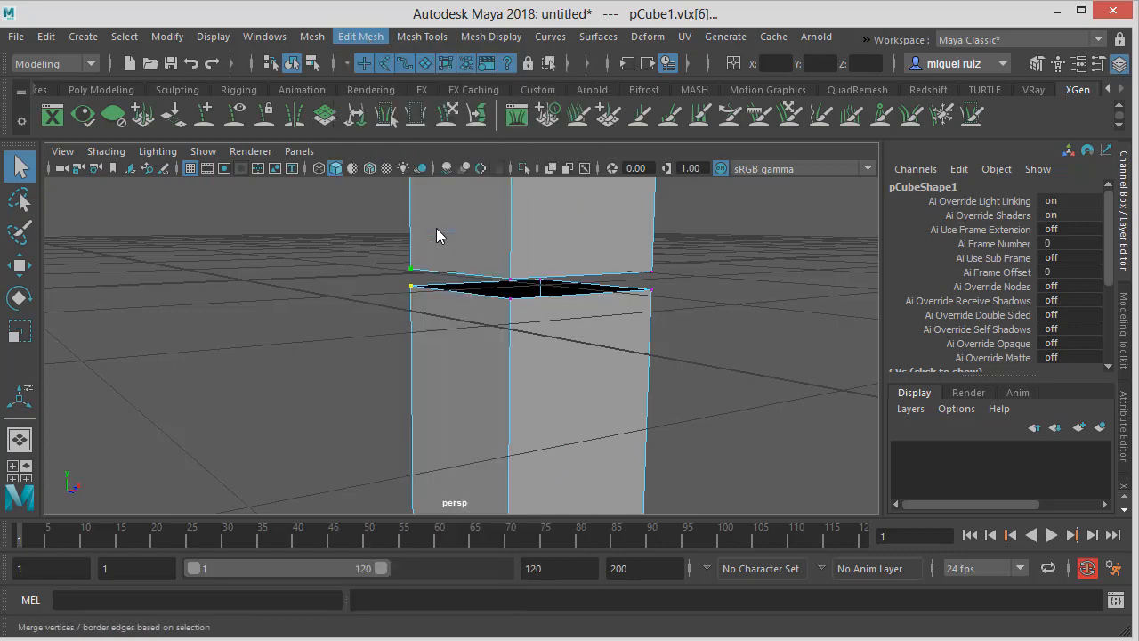
{"action": "key", "text": "ctrl+z"}
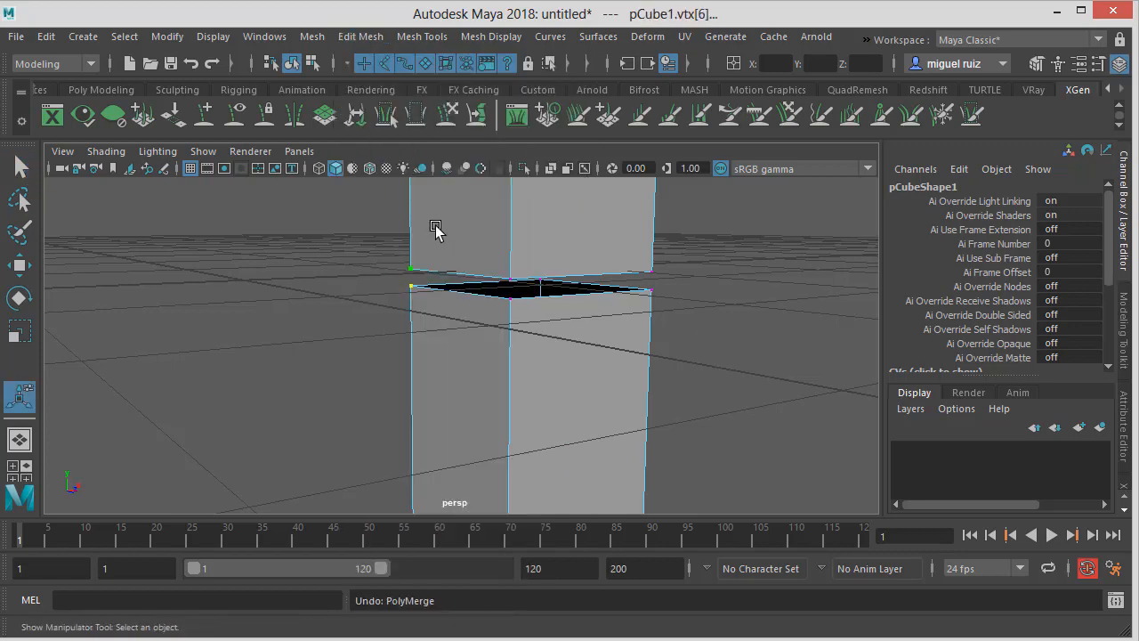
Merge the two facing vertices at the right leg's inner back corner with a distance threshold of 0.01
{"action": "left_click_drag", "start_coordinate": [452, 246], "coordinate": [435, 230], "text": "alt"}
{"action": "right_click_drag", "start_coordinate": [481, 240], "coordinate": [495, 244], "text": "alt"}
{"action": "left_click_drag", "start_coordinate": [494, 244], "coordinate": [516, 290], "text": "alt"}
{"action": "right_click_drag", "start_coordinate": [516, 291], "coordinate": [534, 290], "text": "alt"}
{"action": "left_click_drag", "start_coordinate": [476, 274], "coordinate": [463, 276], "text": "alt"}
{"action": "left_click", "coordinate": [395, 241]}
{"action": "left_click_drag", "start_coordinate": [394, 241], "coordinate": [427, 317], "text": "alt"}
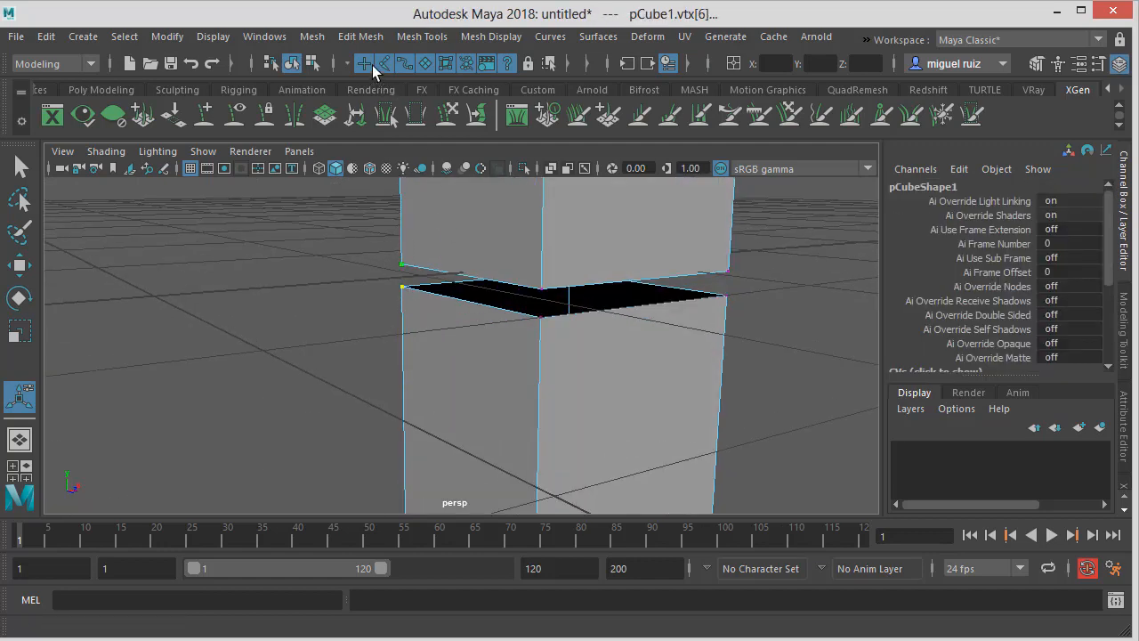
{"action": "left_click", "coordinate": [362, 40]}
{"action": "left_click", "coordinate": [403, 225]}
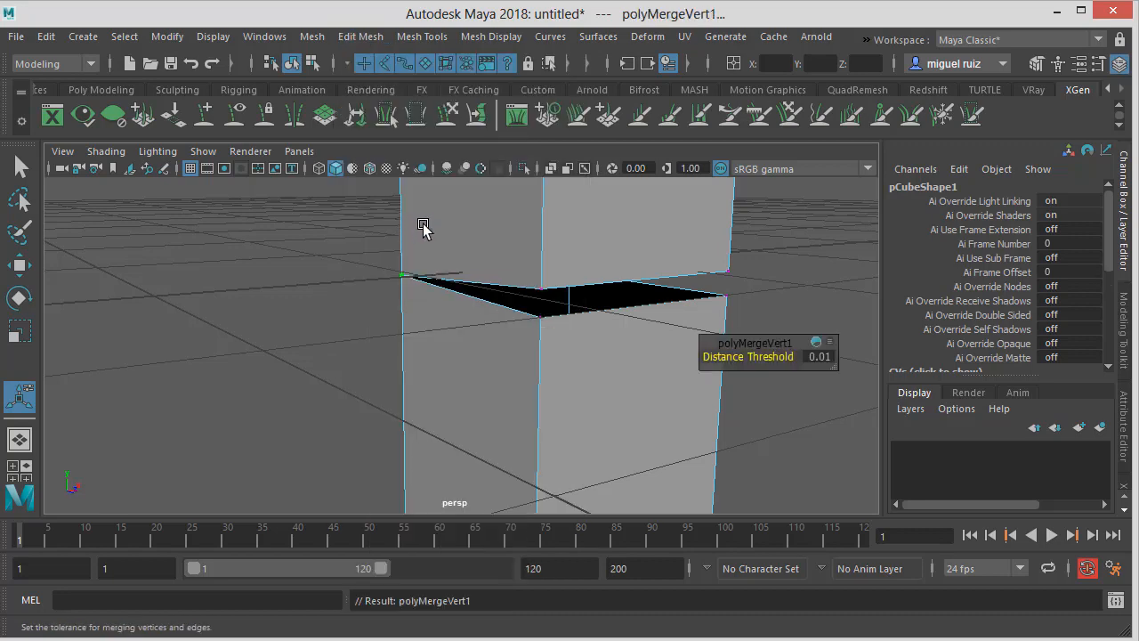
Merge the two facing vertices at the right leg's inner front corner with a distance threshold of 0.01
{"action": "left_click_drag", "start_coordinate": [422, 229], "coordinate": [316, 330], "text": "alt"}
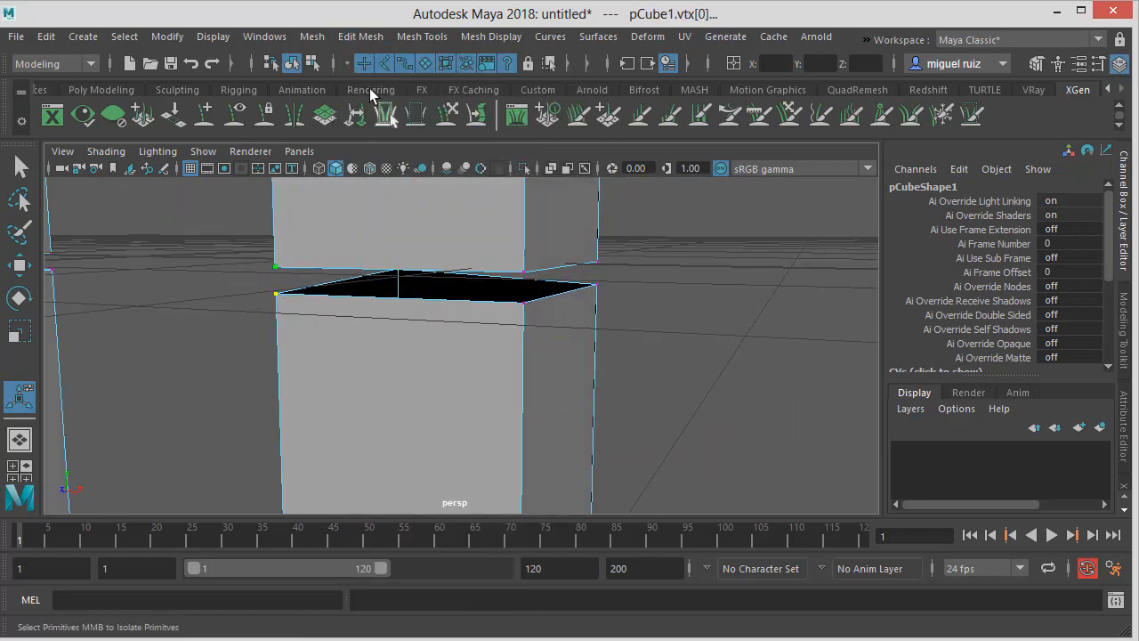
{"action": "left_click", "coordinate": [362, 39]}
{"action": "left_click", "coordinate": [403, 223]}
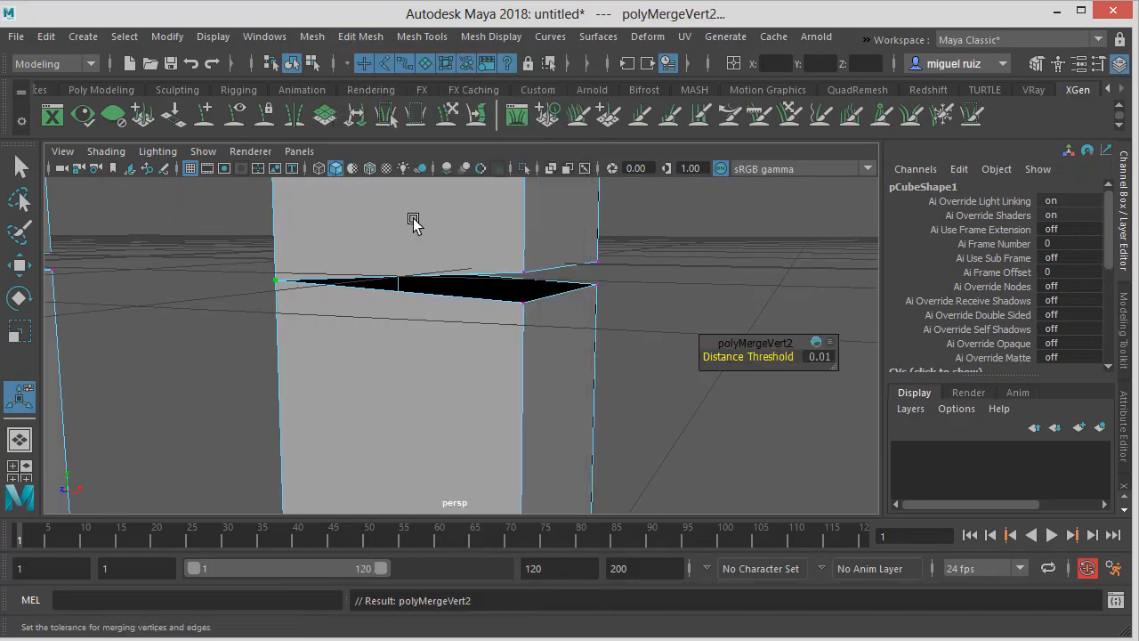
Lower the Distance Threshold of the inner front corner's vertex merge to 0
{"action": "mouse_move", "coordinate": [414, 222]}
{"action": "left_mouse_down", "text": "alt"}
{"action": "mouse_move", "coordinate": [403, 225]}
{"action": "mouse_move", "coordinate": [570, 228]}
{"action": "mouse_move", "coordinate": [404, 214]}
{"action": "left_mouse_up", "text": "alt"}
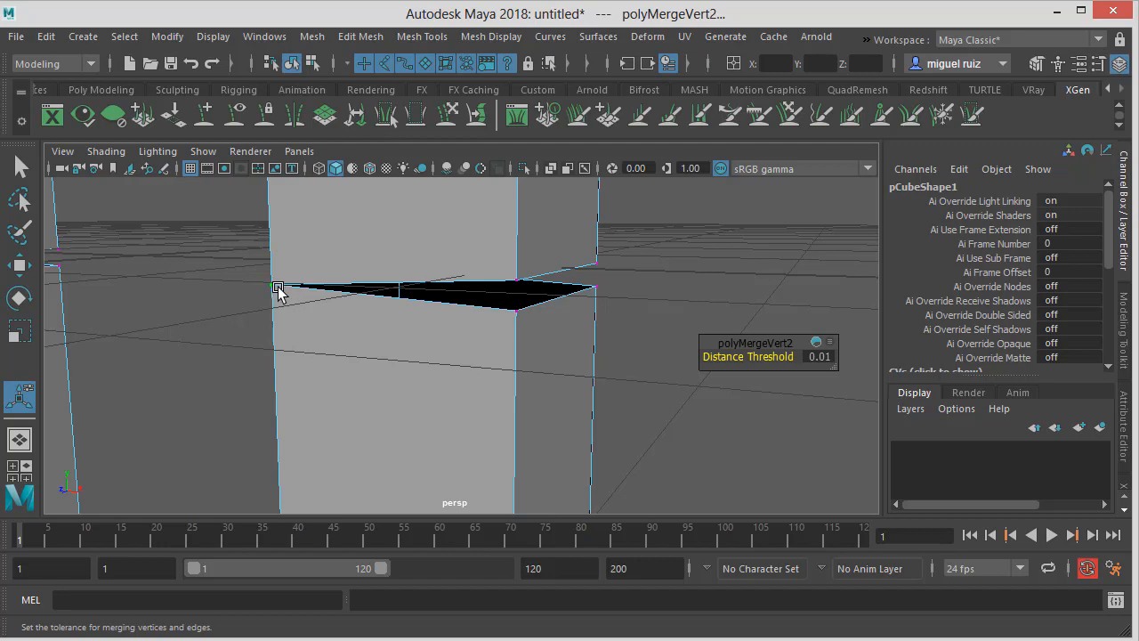
{"action": "left_click_drag", "start_coordinate": [343, 269], "coordinate": [358, 271], "text": "alt"}
{"action": "right_click_drag", "start_coordinate": [358, 271], "coordinate": [381, 274], "text": "alt"}
{"action": "left_click_drag", "start_coordinate": [406, 276], "coordinate": [380, 285], "text": "alt"}
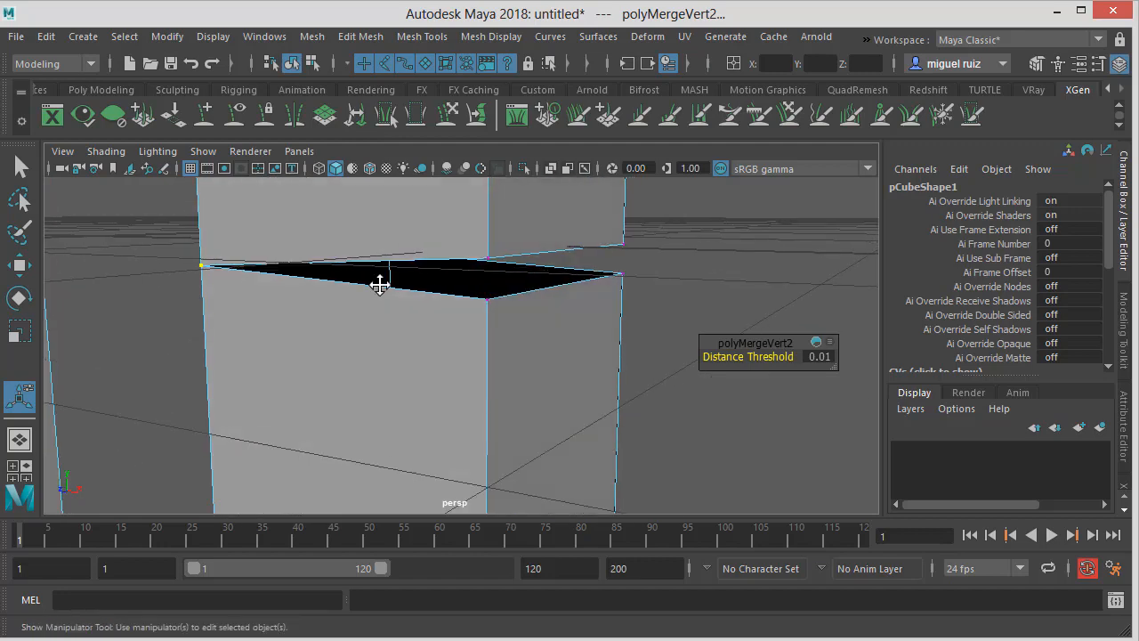
{"action": "middle_click_drag", "start_coordinate": [380, 285], "coordinate": [439, 296], "text": "alt"}
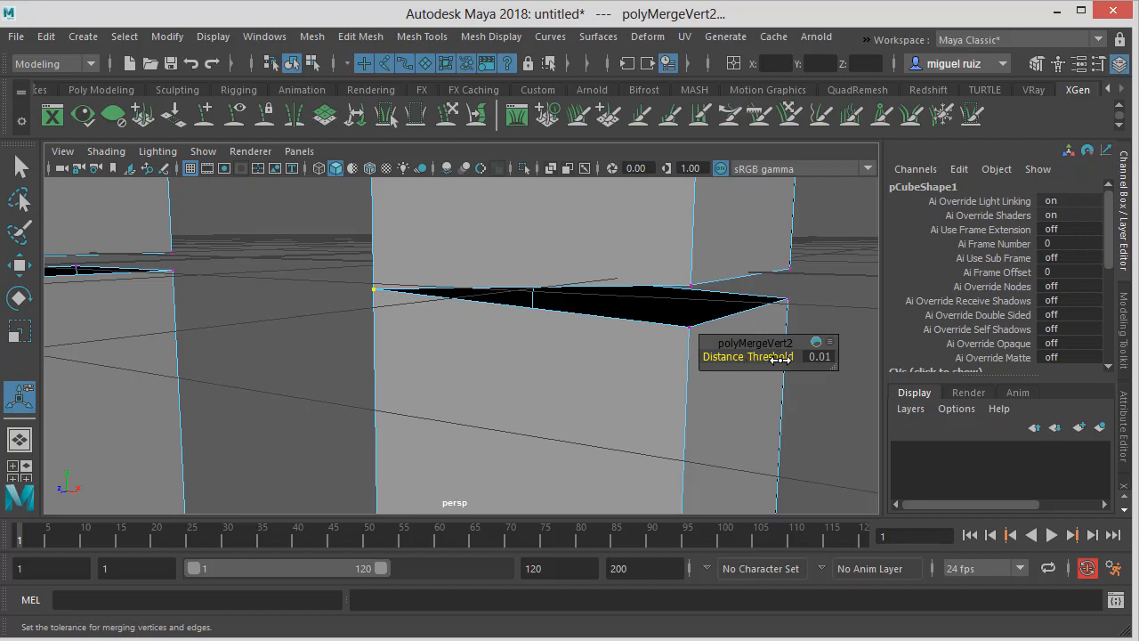
{"action": "left_click_drag", "start_coordinate": [798, 358], "coordinate": [794, 358]}
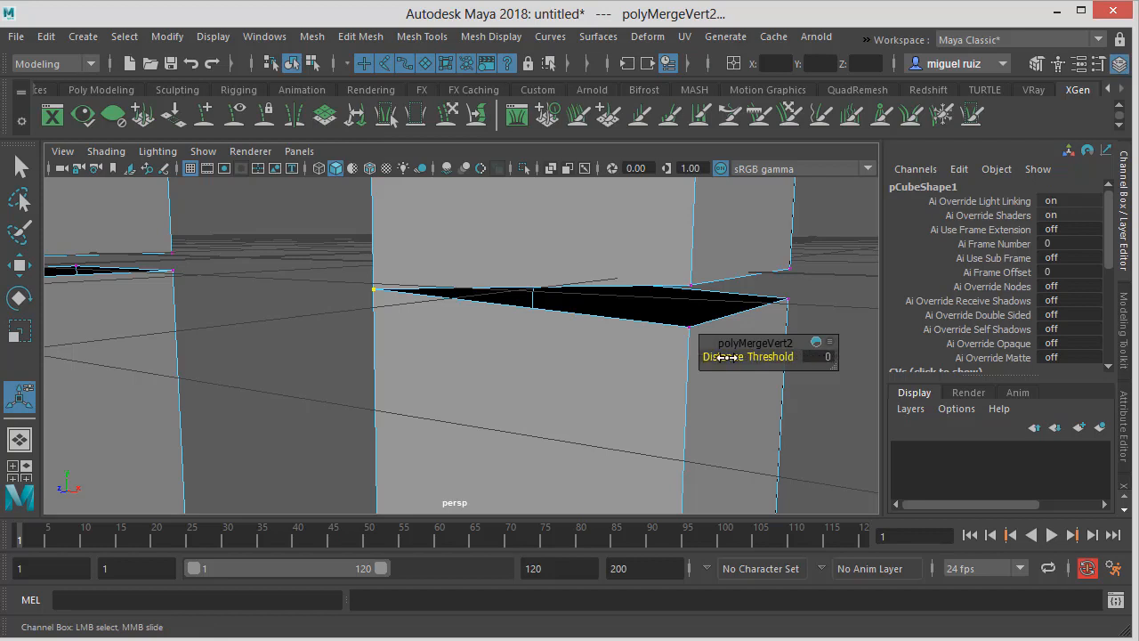
Undo the last Distance Threshold change on the inner front corner's vertex merge
{"action": "key", "text": "ctrl+z"}
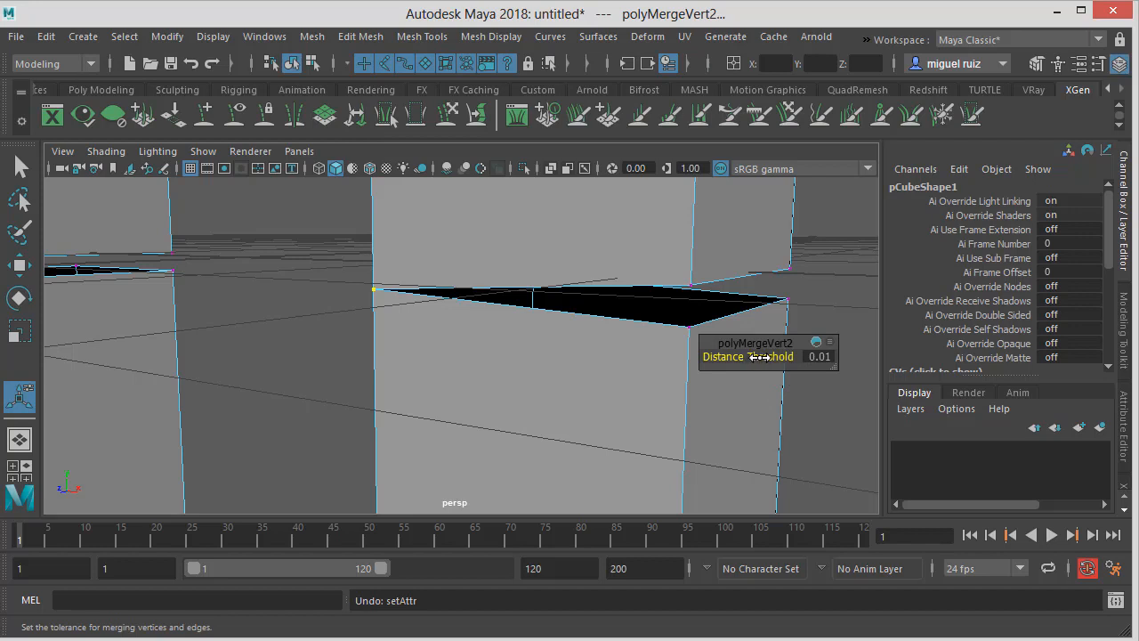
{"action": "left_click_drag", "start_coordinate": [771, 356], "coordinate": [796, 353]}
{"action": "left_click_drag", "start_coordinate": [714, 267], "coordinate": [611, 273], "text": "alt"}
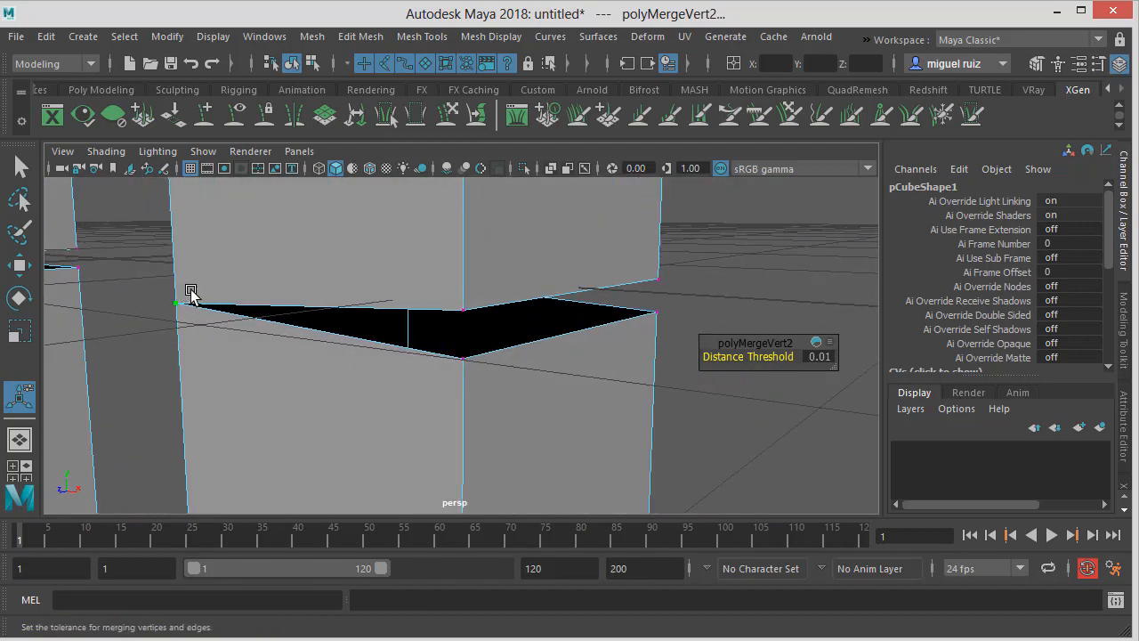
Clear the vertex selection and activate the Target Weld tool
{"action": "left_click", "coordinate": [322, 39]}
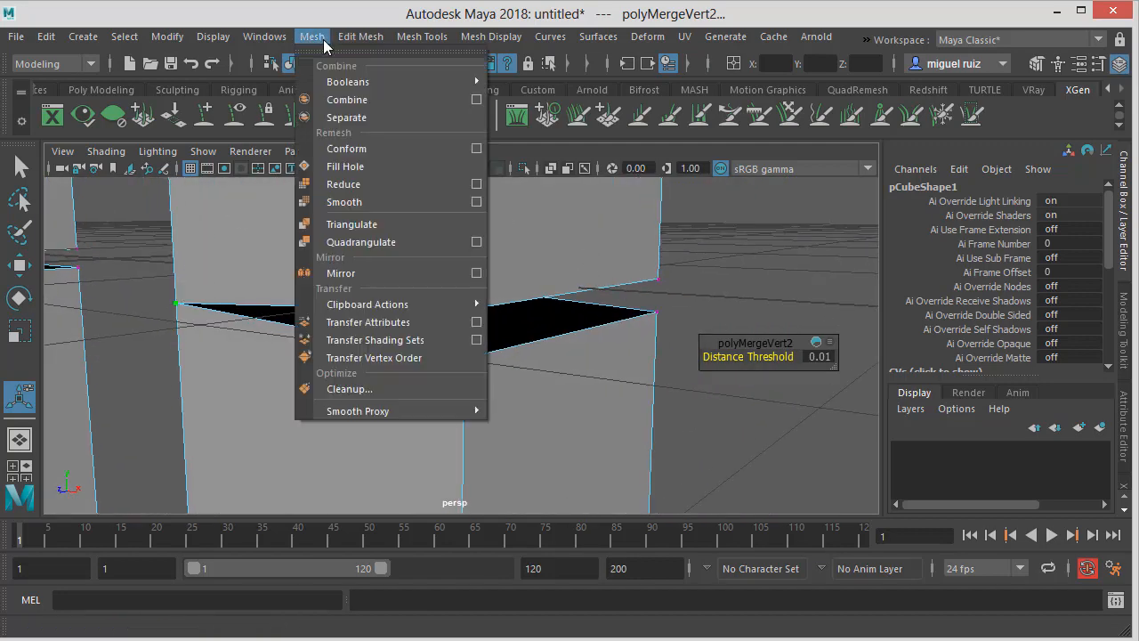
{"action": "mouse_move", "coordinate": [360, 38]}
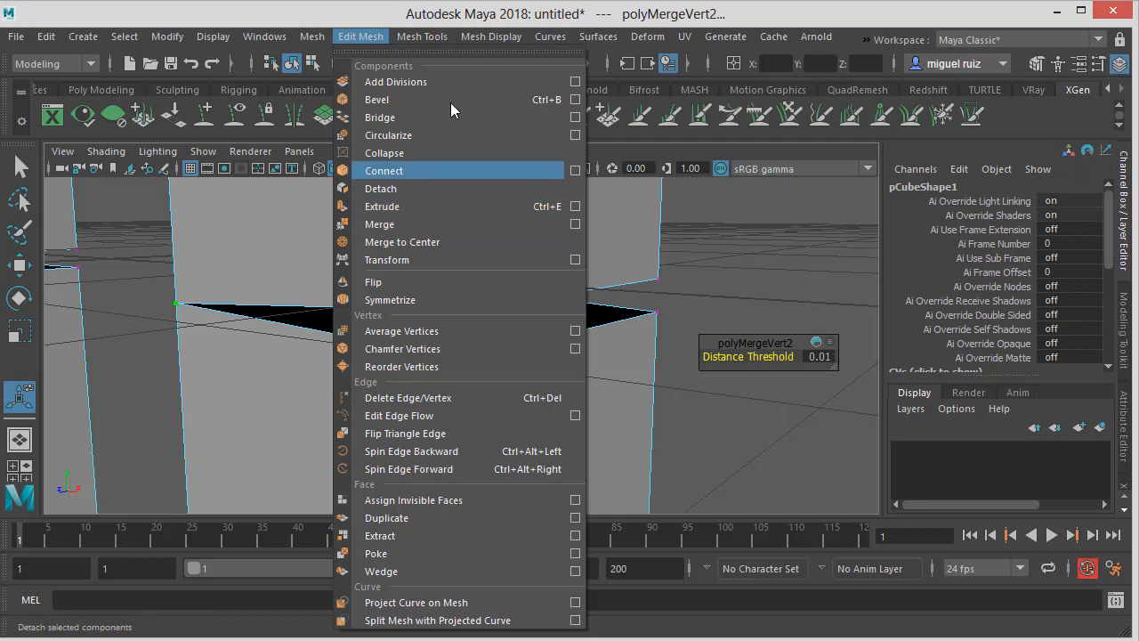
{"action": "mouse_move", "coordinate": [418, 40]}
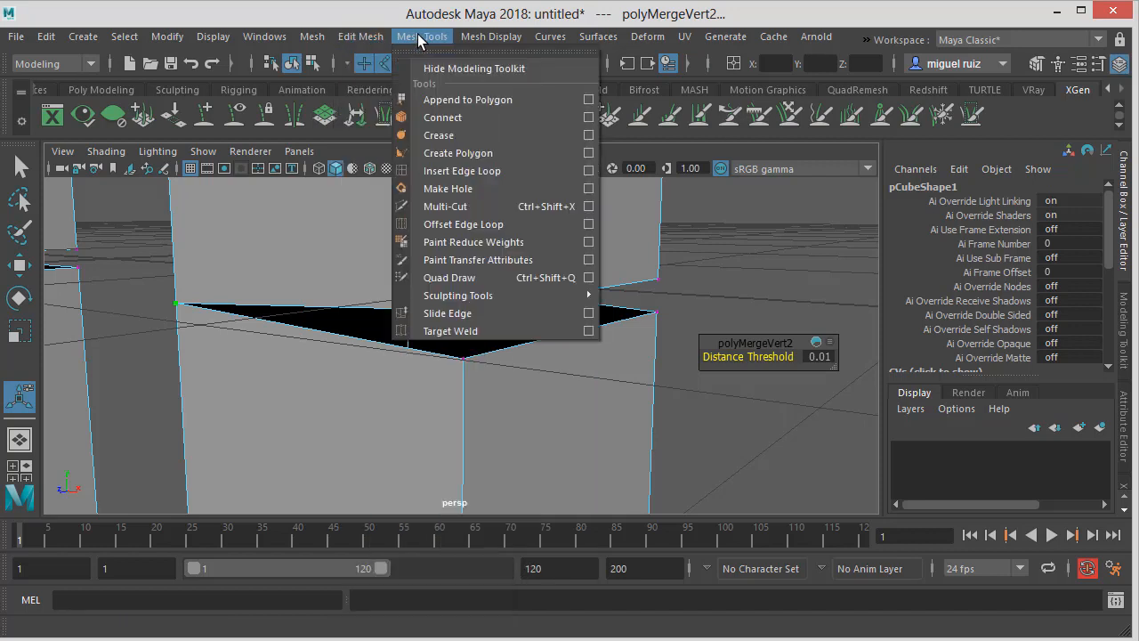
{"action": "left_click", "coordinate": [449, 331]}
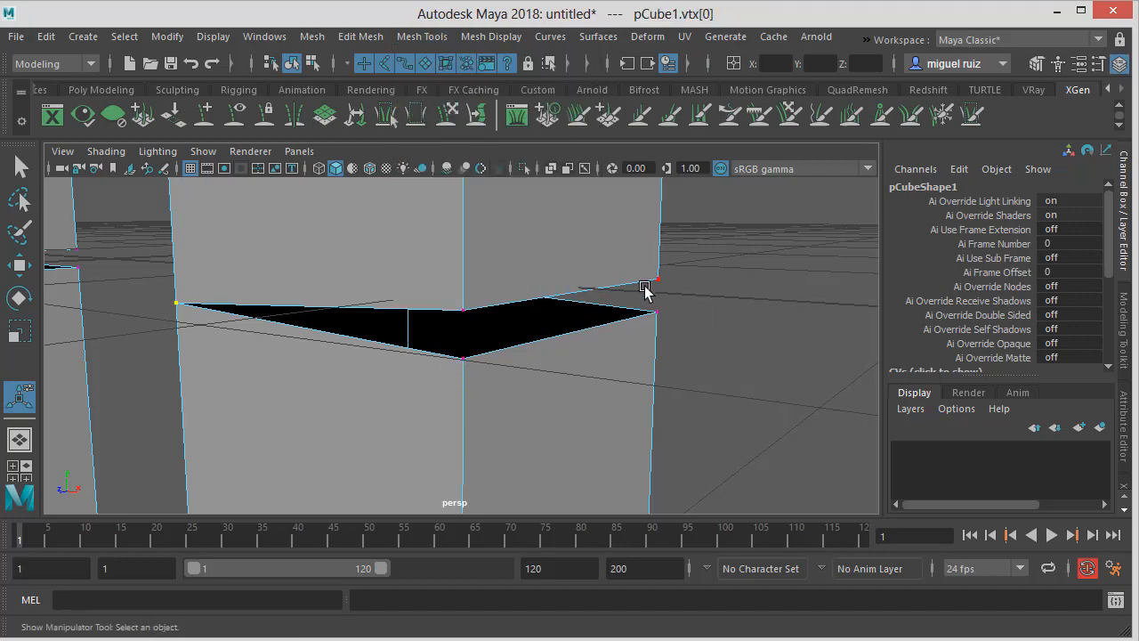
{"action": "left_click_drag", "start_coordinate": [679, 293], "coordinate": [715, 282], "text": "alt"}
{"action": "left_click", "coordinate": [708, 287]}
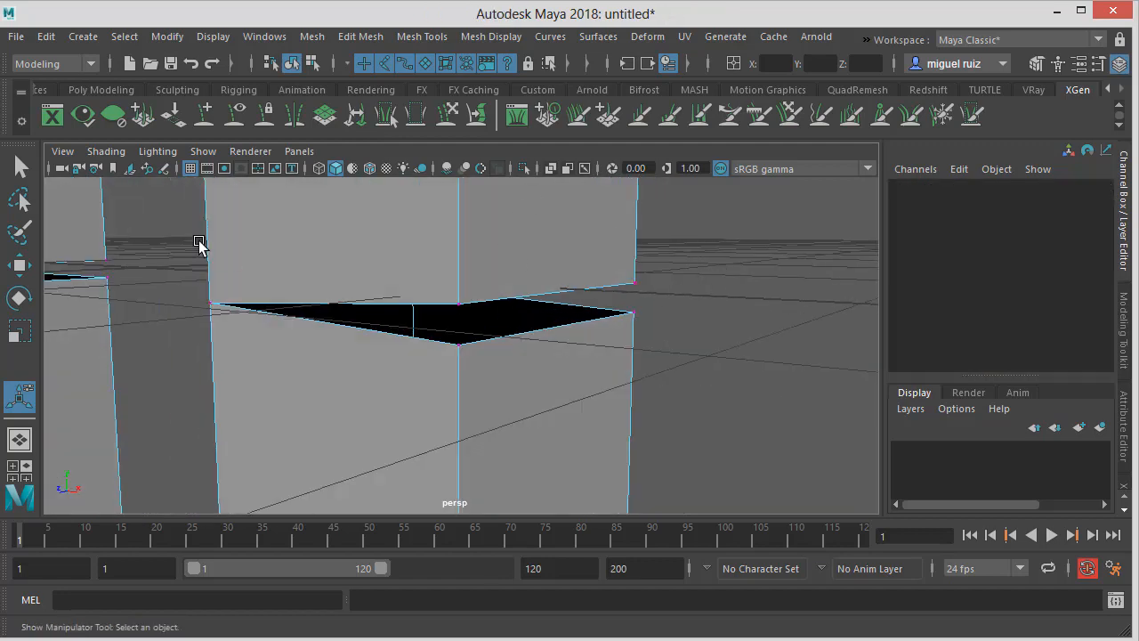
{"action": "left_click_drag", "start_coordinate": [199, 246], "coordinate": [463, 270], "text": "alt"}
{"action": "left_click", "coordinate": [361, 37]}
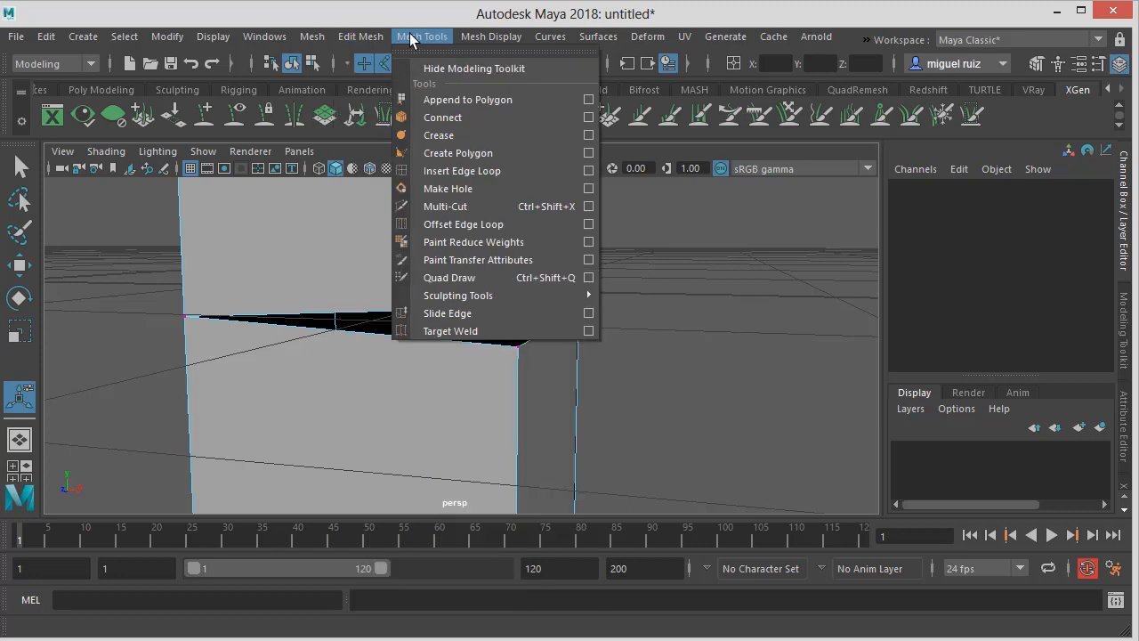
{"action": "left_click", "coordinate": [461, 332]}
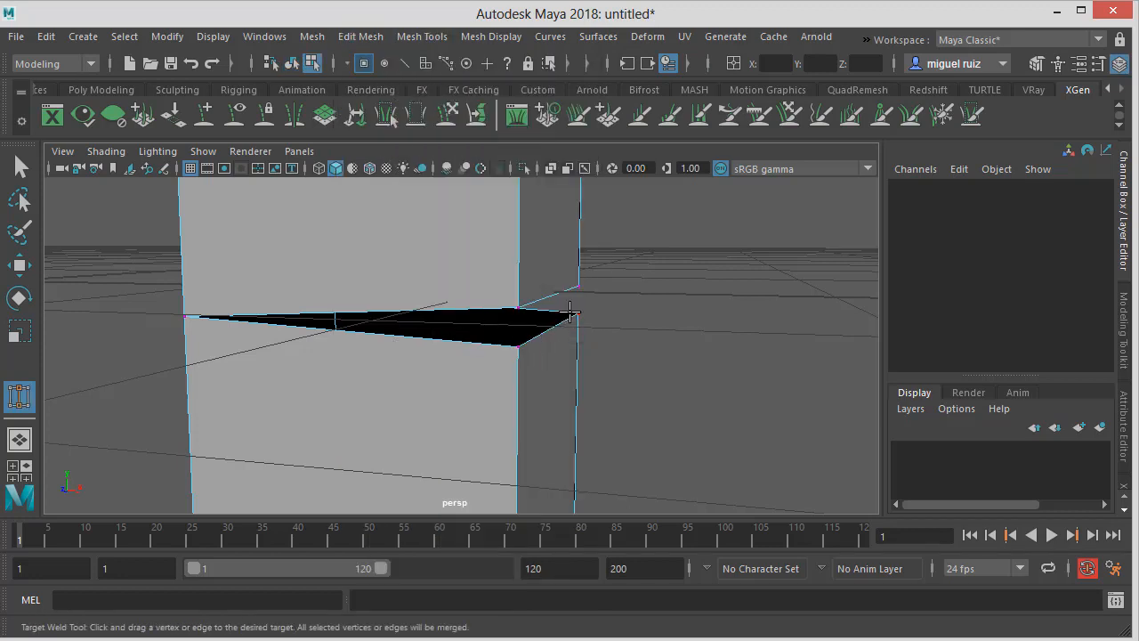
Try welding the lower vertex at the right leg's outer front corner onto the upper vertex facing it, and undo the weld
{"action": "scroll", "coordinate": [484, 270], "scroll_direction": "up", "scroll_amount": 4}
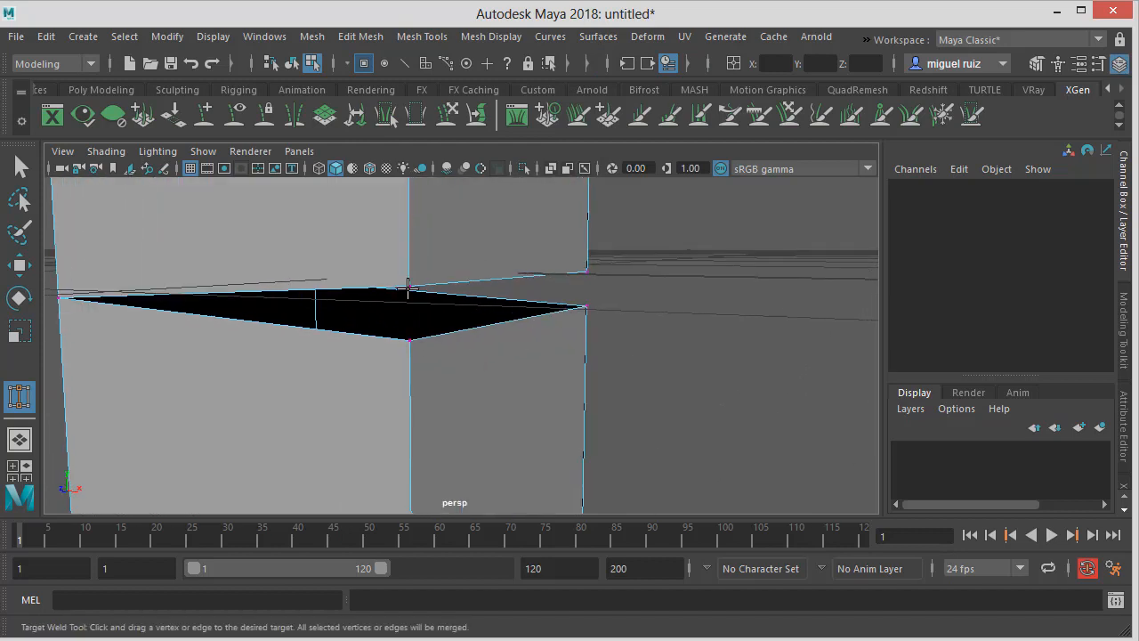
{"action": "left_click_drag", "start_coordinate": [409, 341], "coordinate": [408, 286]}
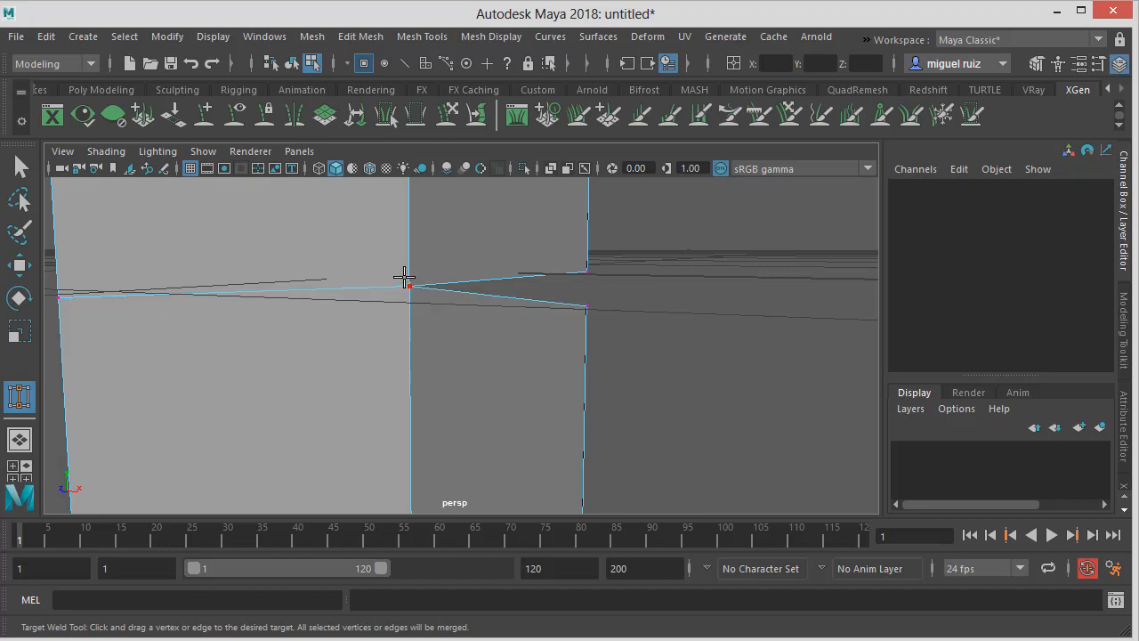
{"action": "left_click_drag", "start_coordinate": [577, 293], "coordinate": [478, 291], "text": "alt"}
{"action": "key", "text": "ctrl+z"}
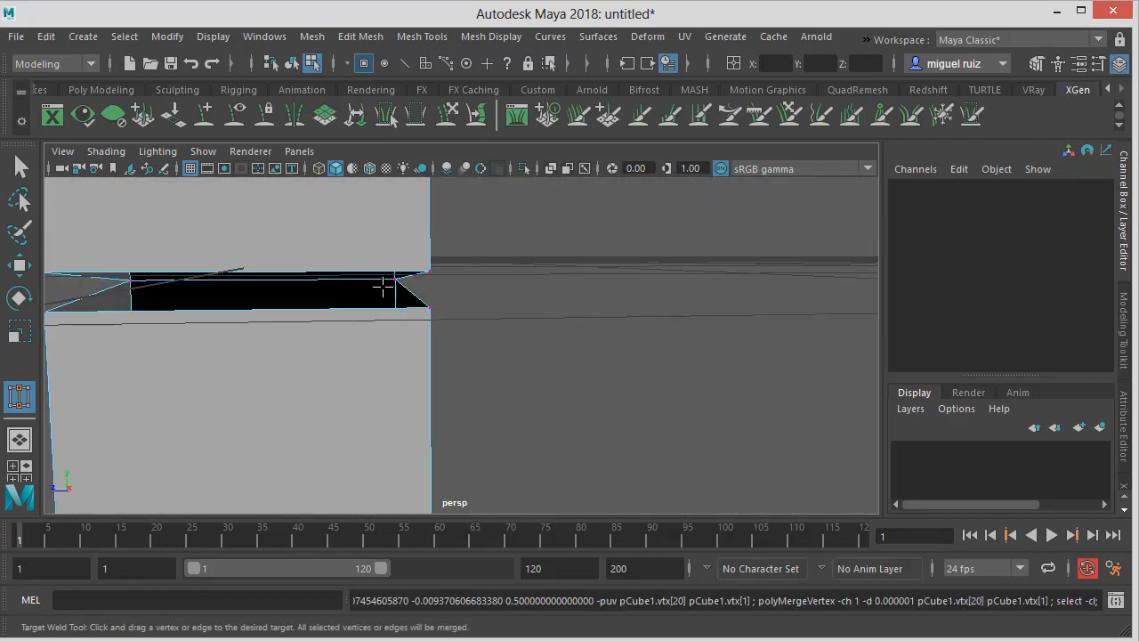
Try welding a lower vertex of the right leg onto a non-facing upper corner vertex across the gap, and undo the weld
{"action": "left_click_drag", "start_coordinate": [382, 287], "coordinate": [329, 290], "text": "alt"}
{"action": "left_click_drag", "start_coordinate": [168, 303], "coordinate": [465, 277]}
{"action": "left_click_drag", "start_coordinate": [605, 290], "coordinate": [522, 265], "text": "alt"}
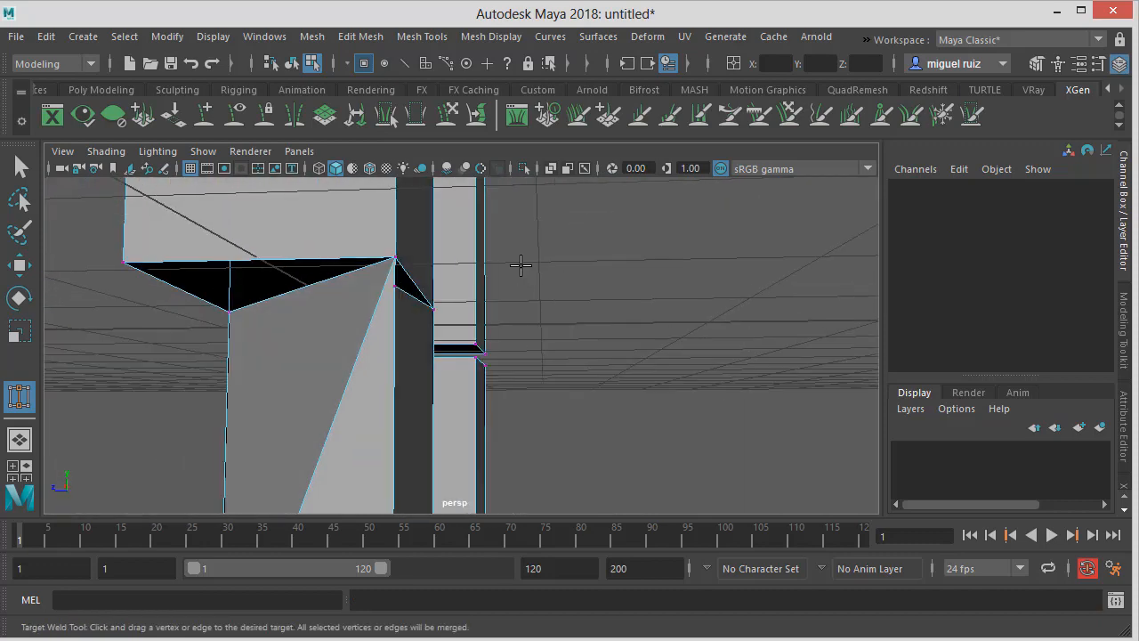
{"action": "key", "text": "ctrl+z"}
Weld the remaining facing vertex pairs across the gap on both legs to close the frame
{"action": "left_click_drag", "start_coordinate": [152, 286], "coordinate": [190, 276], "text": "alt"}
{"action": "left_click_drag", "start_coordinate": [492, 273], "coordinate": [494, 310]}
{"action": "right_click_drag", "start_coordinate": [626, 358], "coordinate": [509, 347], "text": "alt"}
{"action": "left_click_drag", "start_coordinate": [510, 347], "coordinate": [267, 339], "text": "alt"}
{"action": "left_click_drag", "start_coordinate": [558, 296], "coordinate": [557, 317]}
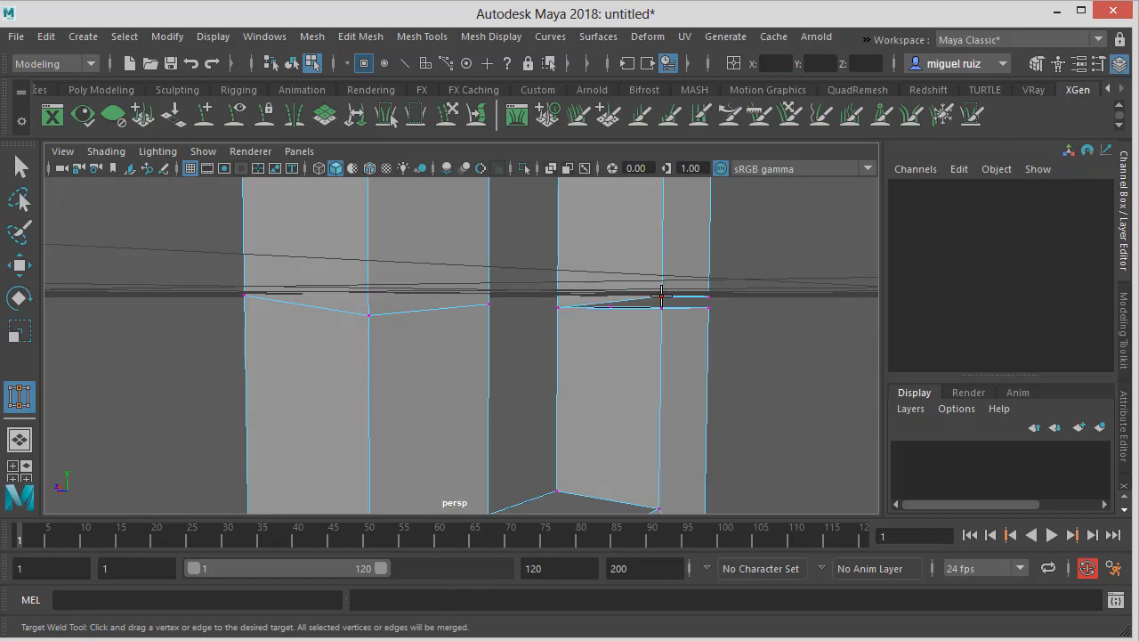
{"action": "left_click_drag", "start_coordinate": [712, 323], "coordinate": [481, 285], "text": "alt"}
{"action": "right_click_drag", "start_coordinate": [480, 284], "coordinate": [392, 276], "text": "alt"}
{"action": "left_click_drag", "start_coordinate": [747, 283], "coordinate": [683, 295], "text": "alt"}
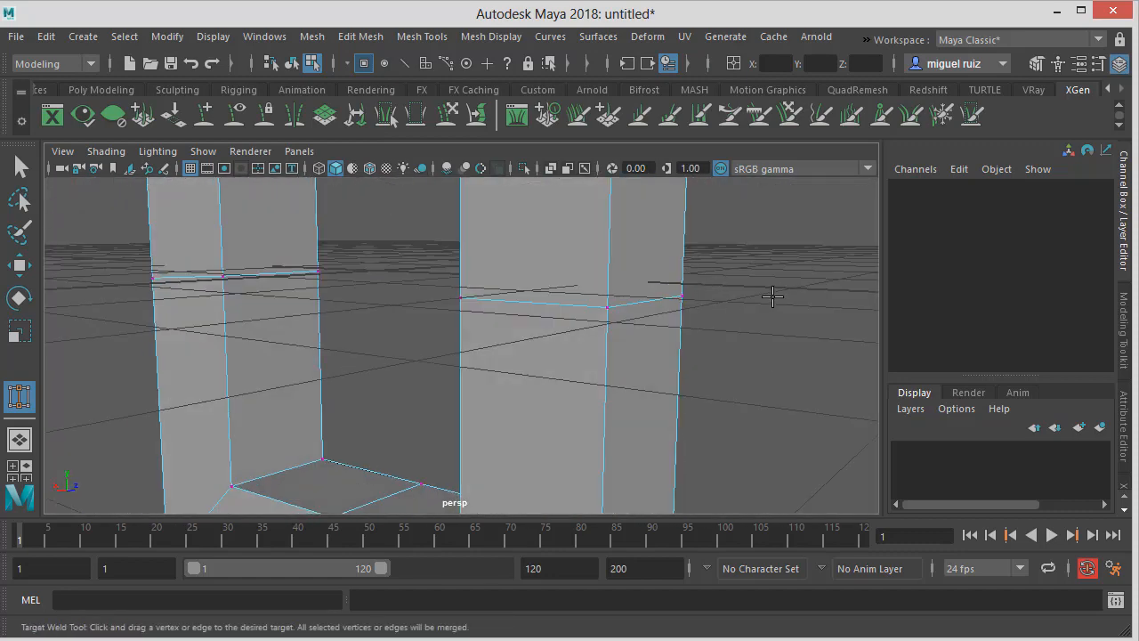
{"action": "left_click_drag", "start_coordinate": [773, 296], "coordinate": [400, 278], "text": "alt"}
{"action": "middle_click_drag", "start_coordinate": [529, 273], "coordinate": [601, 318], "text": "alt"}
{"action": "right_click_drag", "start_coordinate": [601, 319], "coordinate": [507, 294], "text": "alt"}
{"action": "left_click_drag", "start_coordinate": [507, 294], "coordinate": [563, 317], "text": "alt"}
{"action": "right_click_drag", "start_coordinate": [563, 317], "coordinate": [474, 312], "text": "alt"}
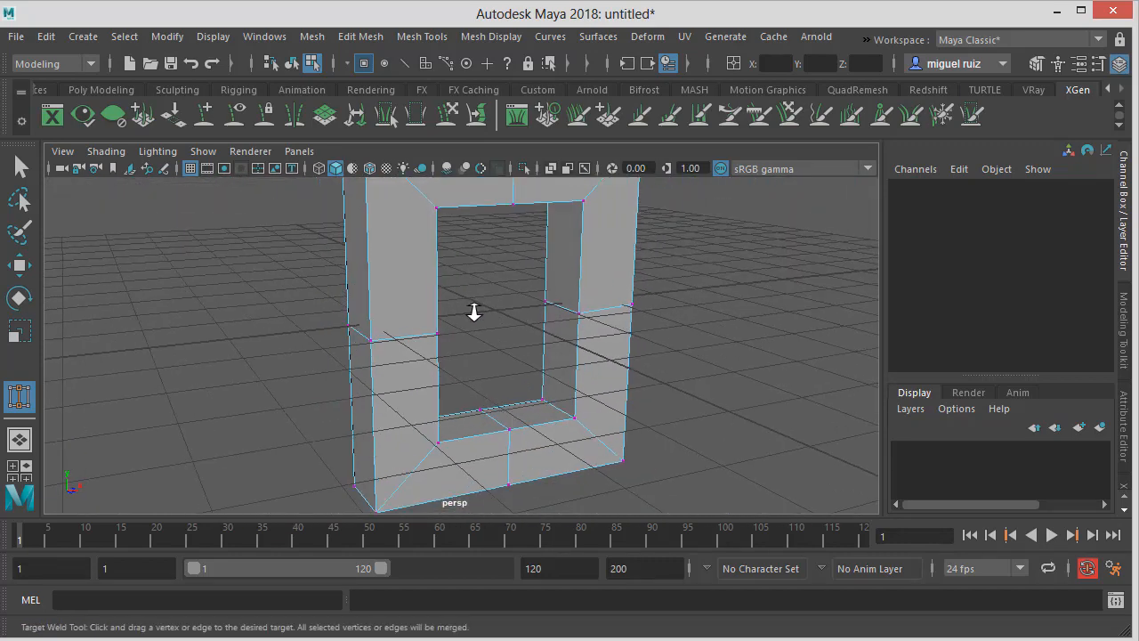
Return to object selection with the Select tool and deselect the frame
{"action": "left_click", "coordinate": [358, 37]}
{"action": "mouse_move", "coordinate": [425, 38]}
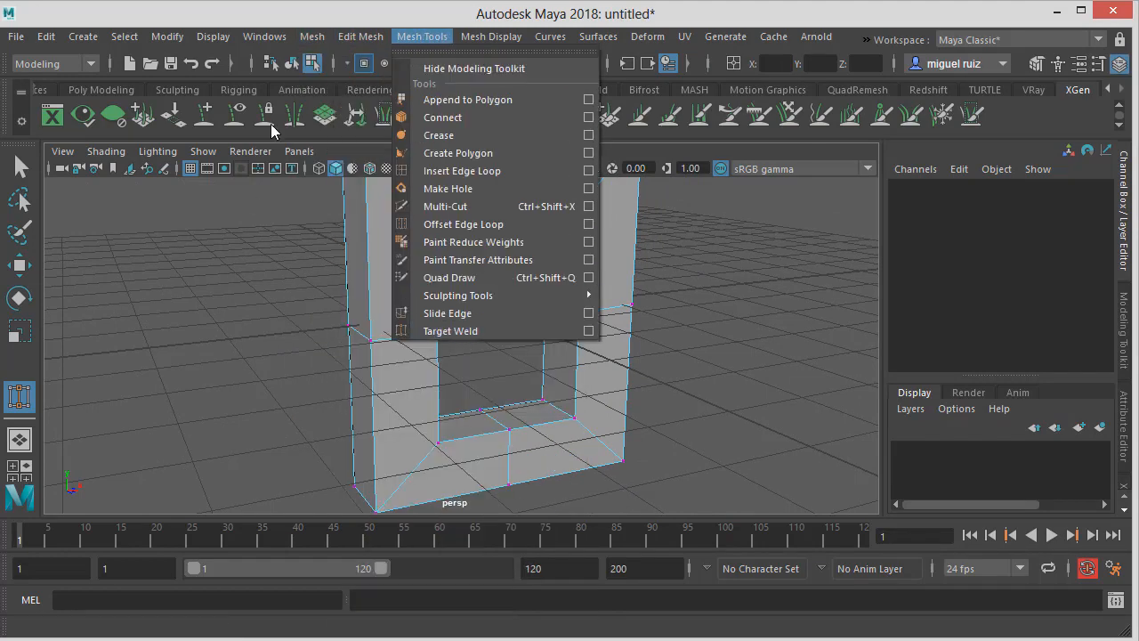
{"action": "left_click", "coordinate": [287, 231]}
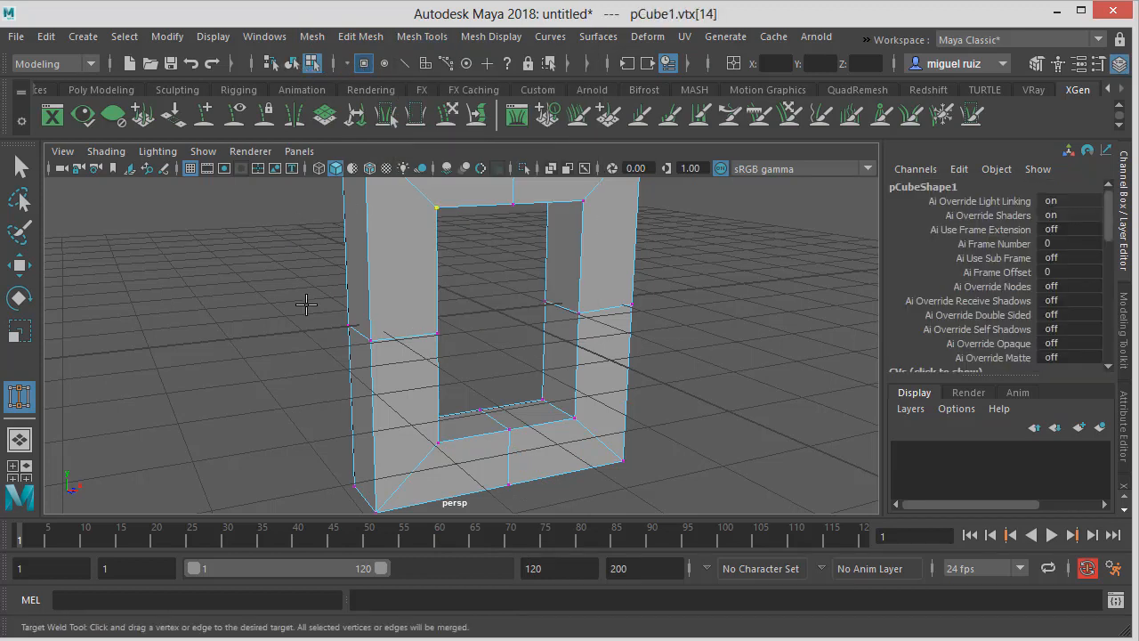
{"action": "key", "text": "F8"}
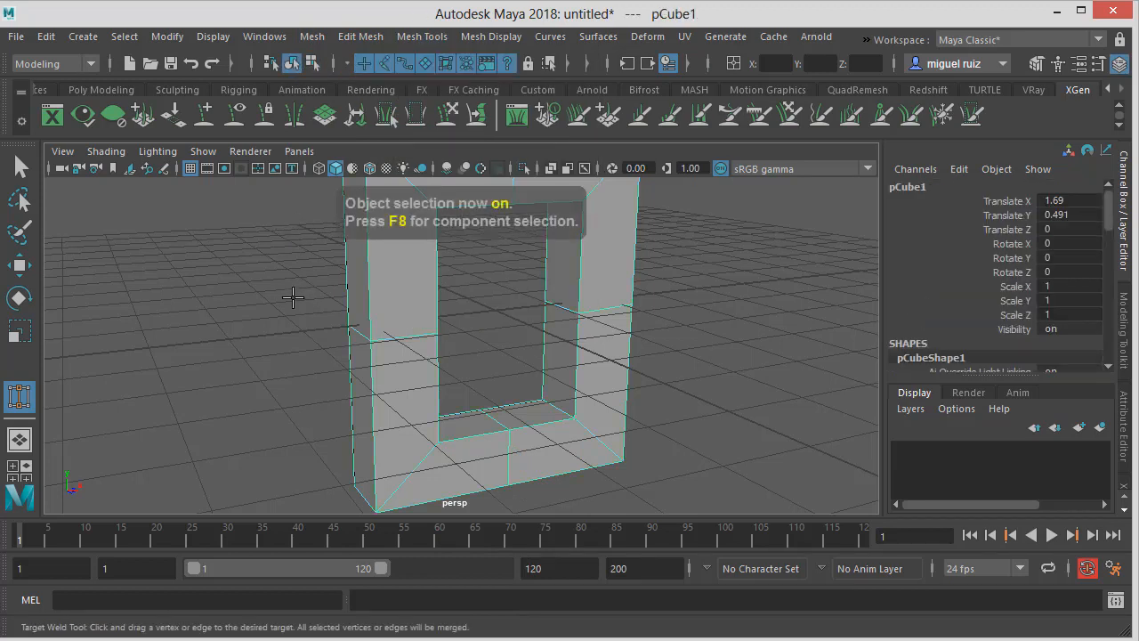
{"action": "left_click", "coordinate": [20, 166]}
{"action": "left_click", "coordinate": [202, 268]}
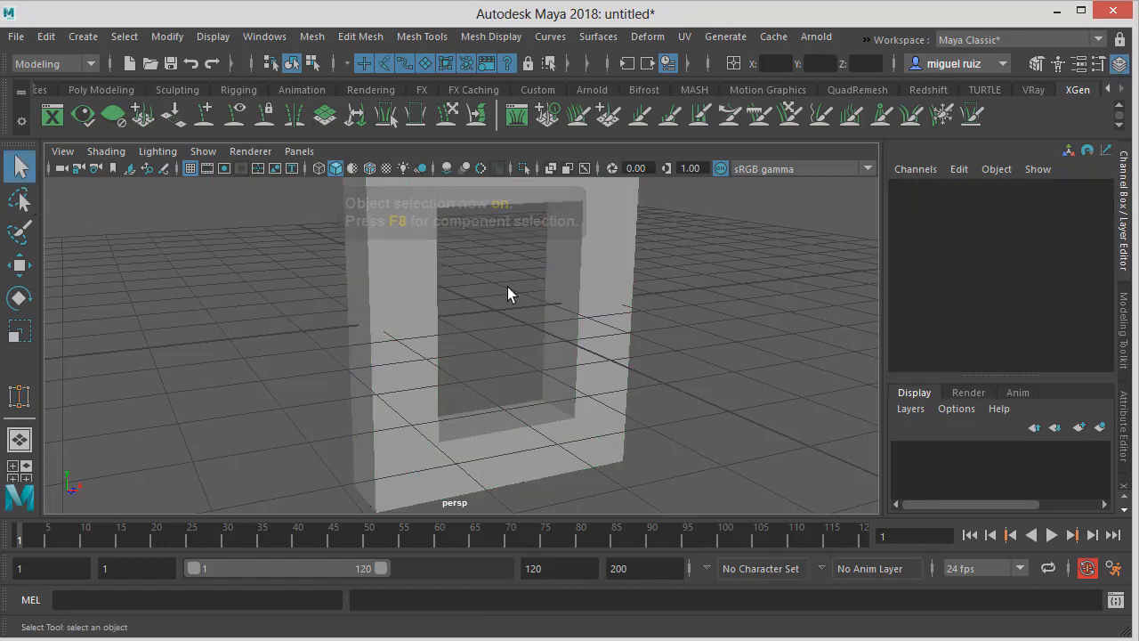
Select the frame and look over the selection conversion options available for it
{"action": "mouse_move", "coordinate": [508, 286]}
{"action": "left_mouse_down", "text": "alt"}
{"action": "mouse_move", "coordinate": [495, 273]}
{"action": "mouse_move", "coordinate": [518, 272]}
{"action": "left_mouse_up", "text": "alt"}
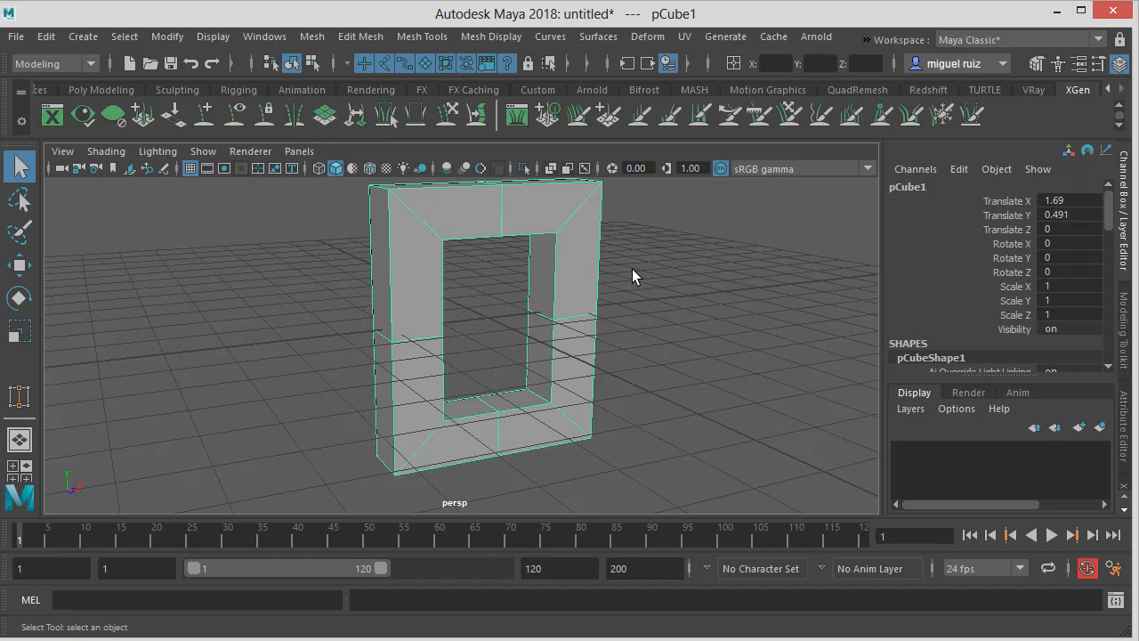
{"action": "middle_click_drag", "start_coordinate": [469, 297], "coordinate": [475, 360], "text": "alt"}
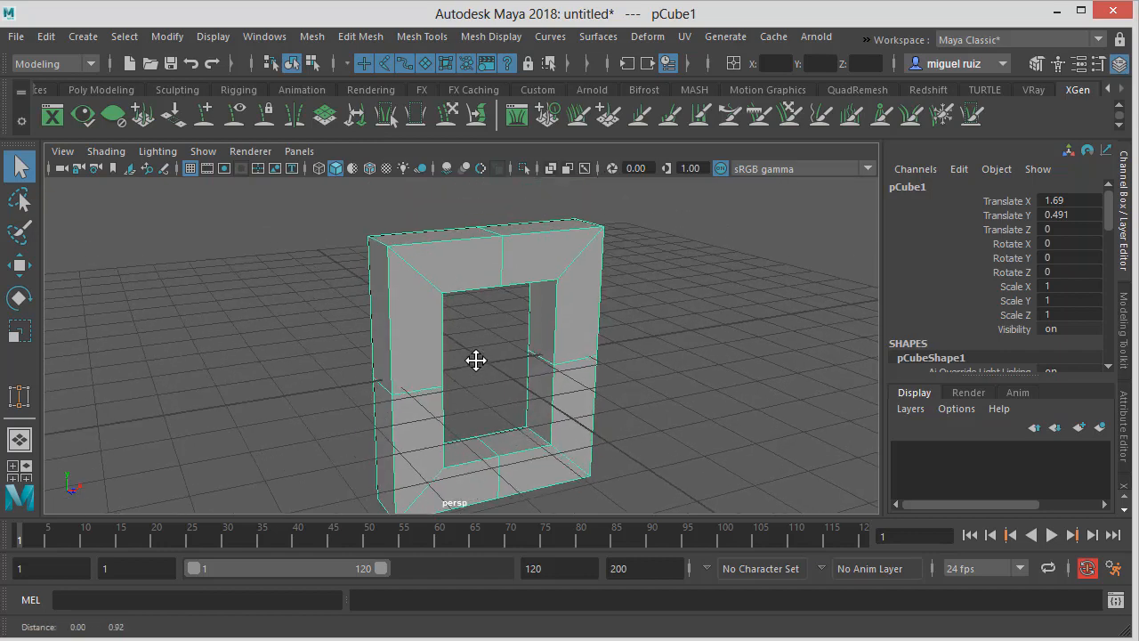
{"action": "mouse_move", "coordinate": [475, 359]}
{"action": "left_mouse_down", "text": "alt"}
{"action": "mouse_move", "coordinate": [453, 351]}
{"action": "mouse_move", "coordinate": [489, 356]}
{"action": "mouse_move", "coordinate": [473, 338]}
{"action": "left_mouse_up", "text": "alt"}
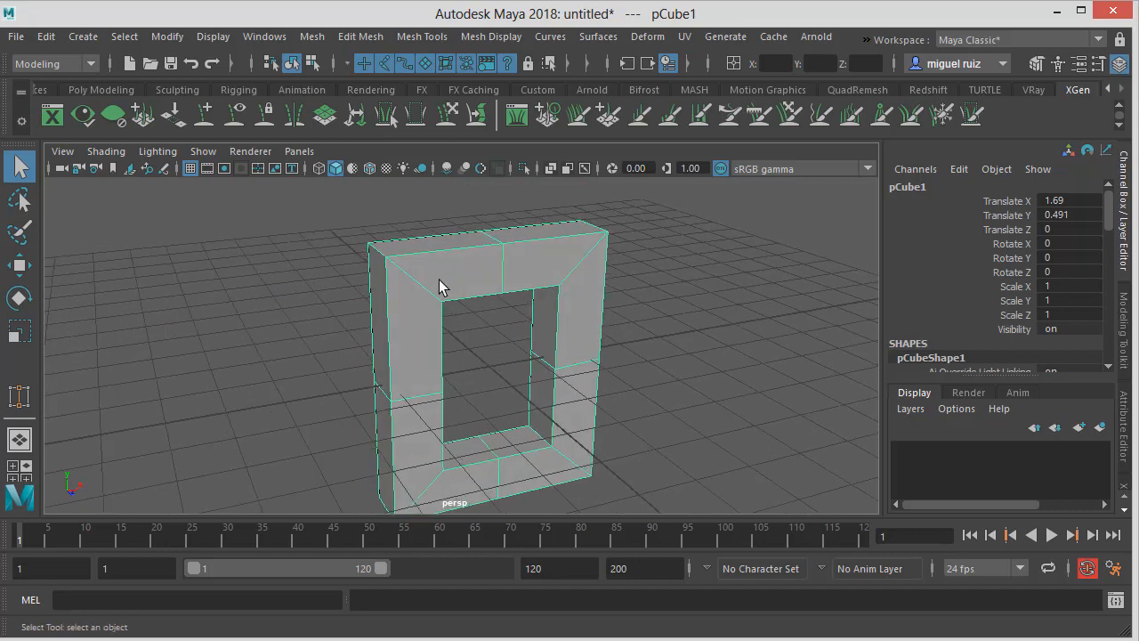
{"action": "right_click", "coordinate": [397, 278], "text": "ctrl"}
{"action": "left_click", "coordinate": [756, 235]}
{"action": "left_click", "coordinate": [490, 285]}
{"action": "right_click", "coordinate": [474, 256], "text": "ctrl"}
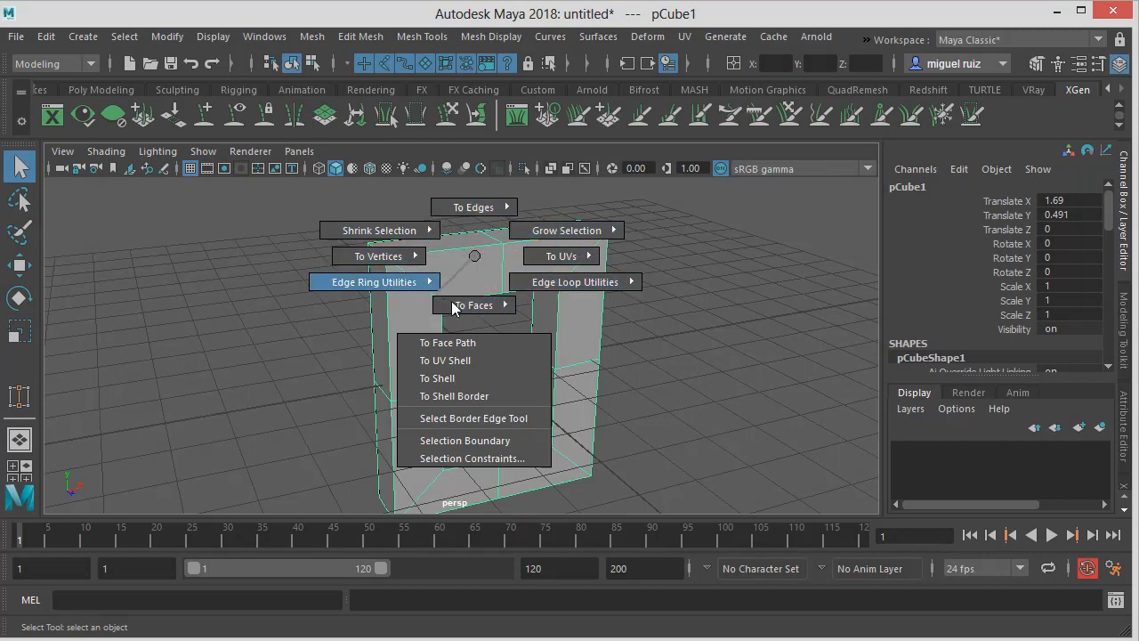
{"action": "right_click_drag", "start_coordinate": [411, 233], "coordinate": [437, 255]}
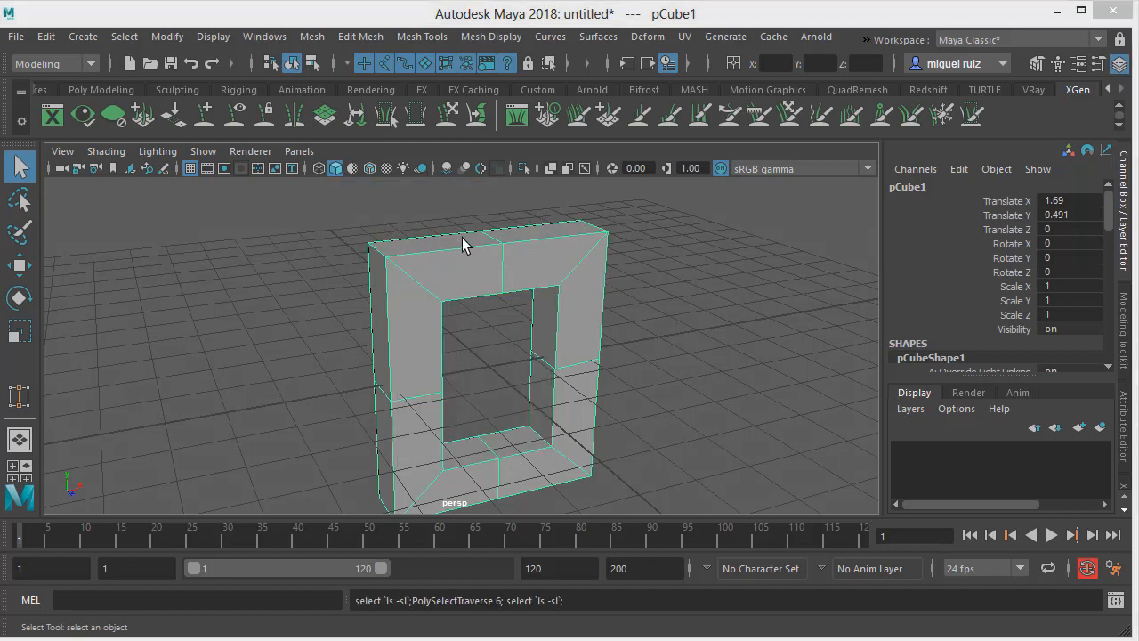
{"action": "key", "text": "super"}
{"action": "key", "text": "super"}
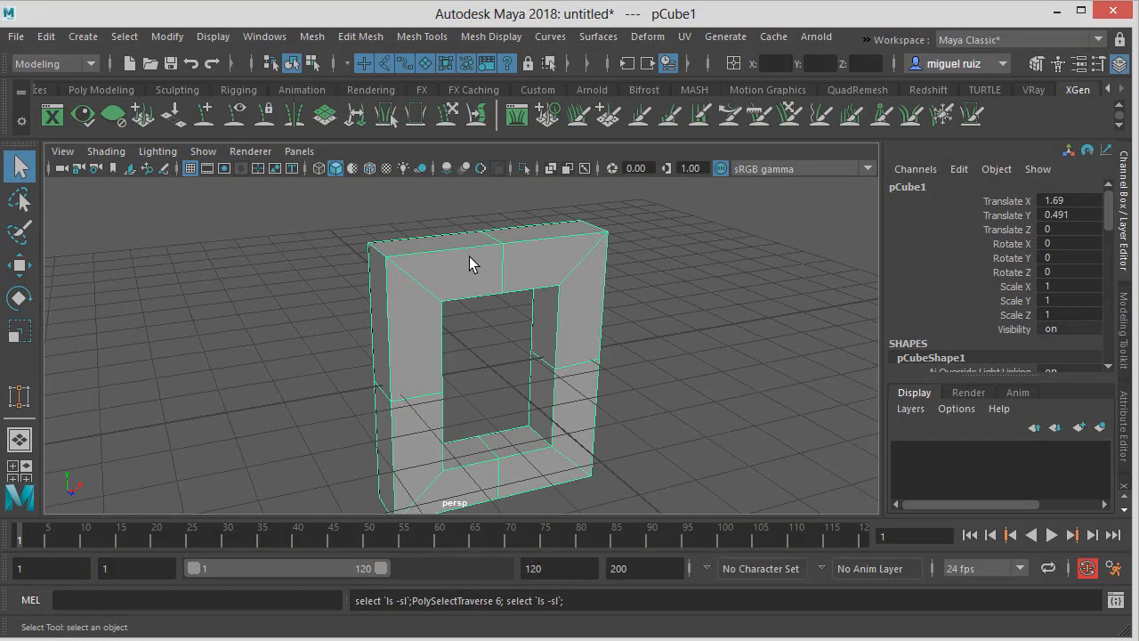
{"action": "right_click", "coordinate": [470, 257], "text": "shift"}
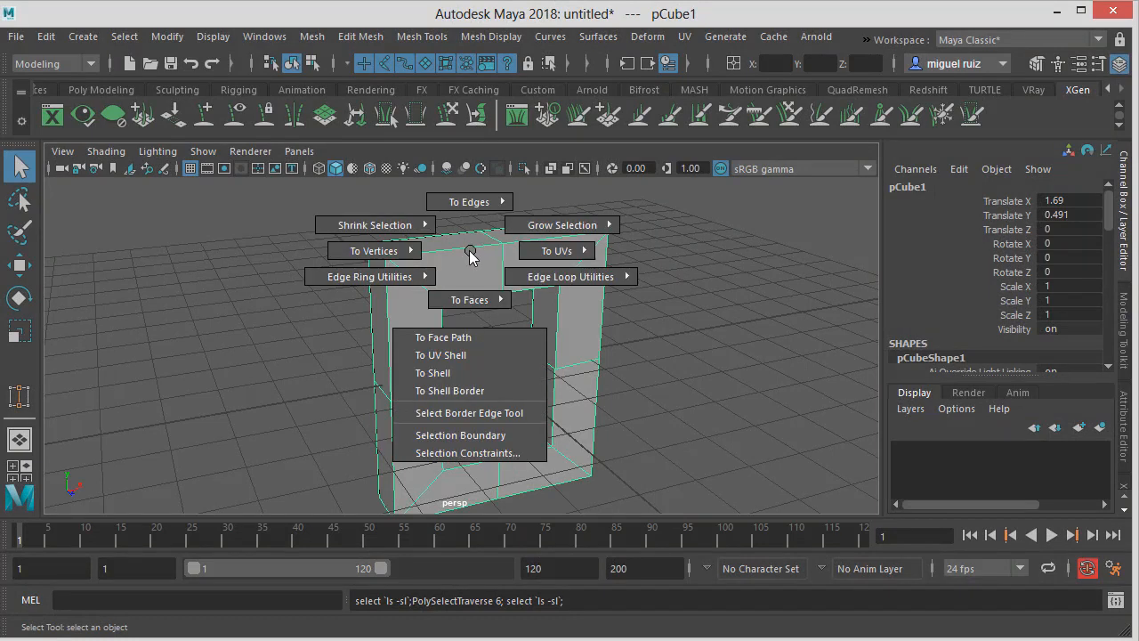
{"action": "mouse_move", "coordinate": [470, 252]}
{"action": "right_mouse_down", "text": "ctrl"}
{"action": "mouse_move", "coordinate": [470, 295]}
{"action": "mouse_move", "coordinate": [478, 214]}
{"action": "mouse_move", "coordinate": [478, 249]}
{"action": "mouse_move", "coordinate": [382, 285]}
{"action": "mouse_move", "coordinate": [461, 258]}
{"action": "mouse_move", "coordinate": [519, 280]}
{"action": "mouse_move", "coordinate": [487, 262]}
{"action": "right_mouse_up", "text": "ctrl"}
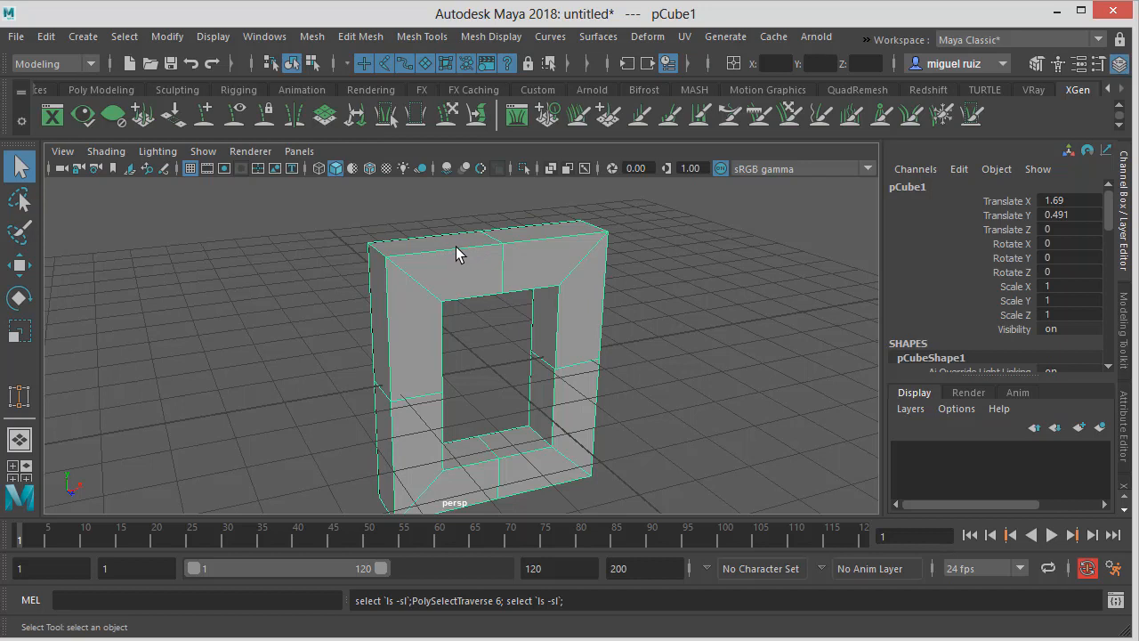
Switch the frame to vertex selection and select the middle vertex on its upper front edge
{"action": "right_click_drag", "start_coordinate": [456, 246], "coordinate": [394, 254]}
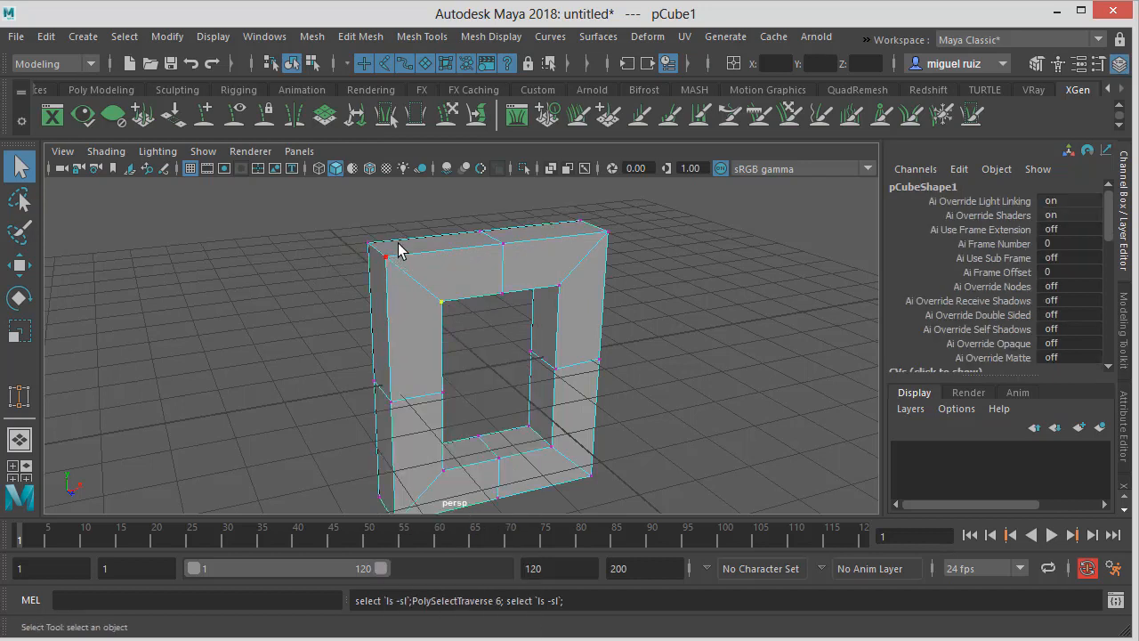
{"action": "left_click", "coordinate": [503, 242]}
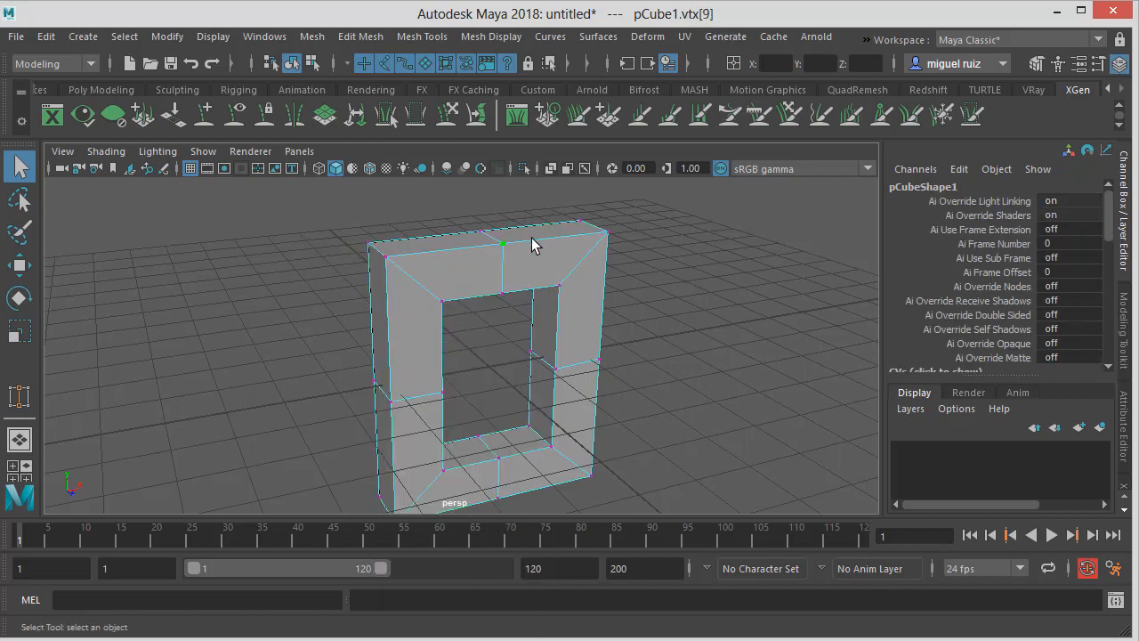
{"action": "left_click_drag", "start_coordinate": [521, 241], "coordinate": [510, 330], "text": "alt"}
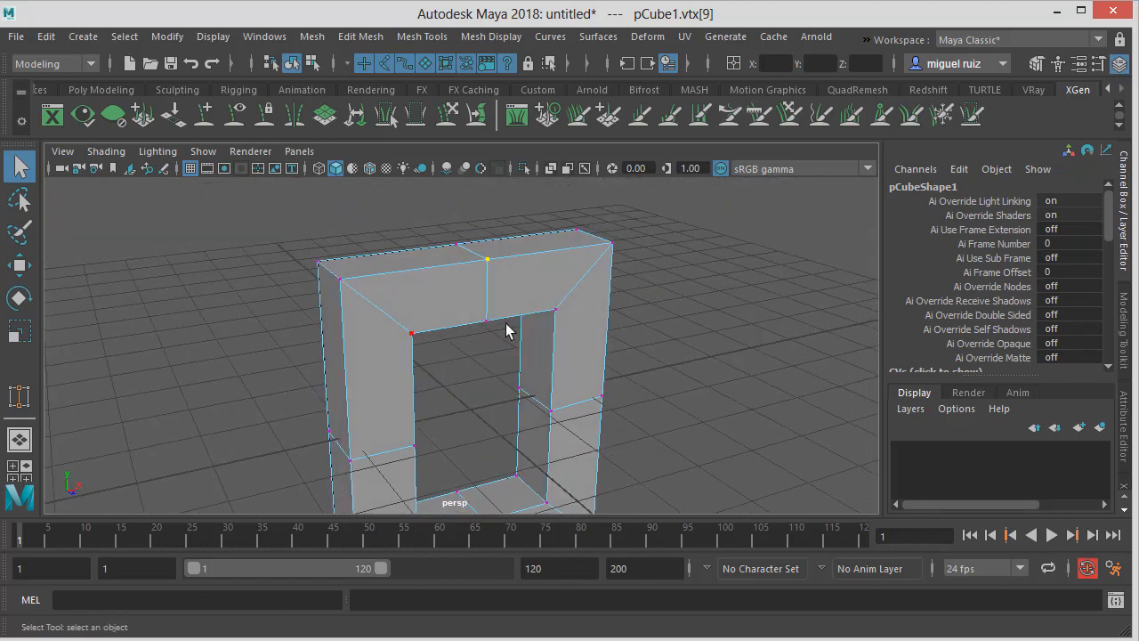
Try converting the selected vertex to its adjoining faces and undo the conversion
{"action": "right_click", "coordinate": [494, 271], "text": "ctrl"}
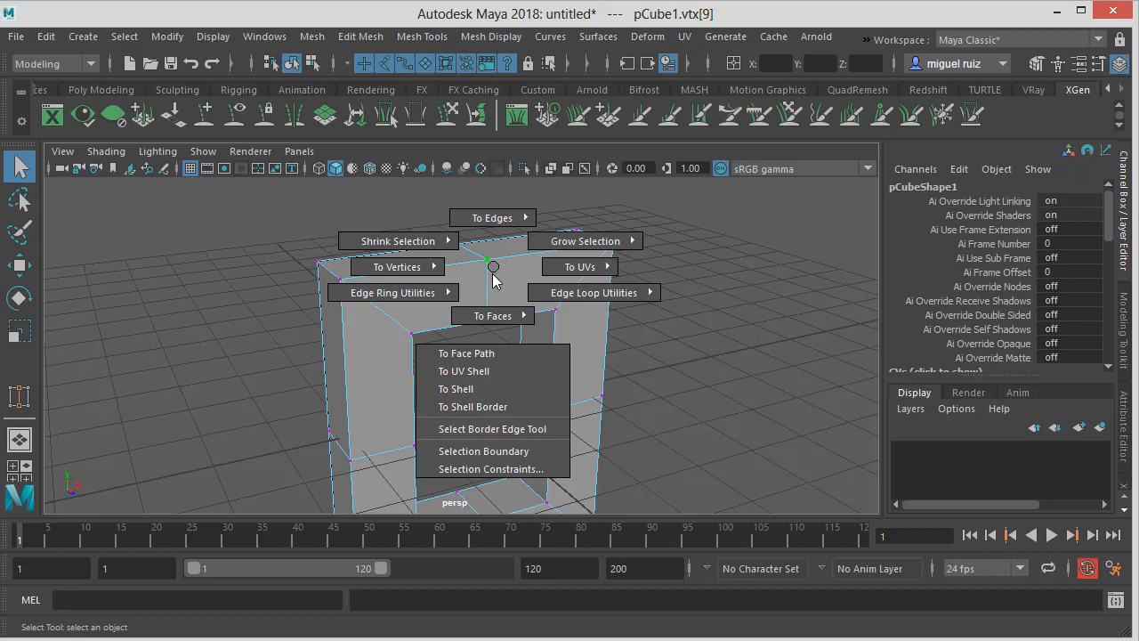
{"action": "mouse_move", "coordinate": [494, 318]}
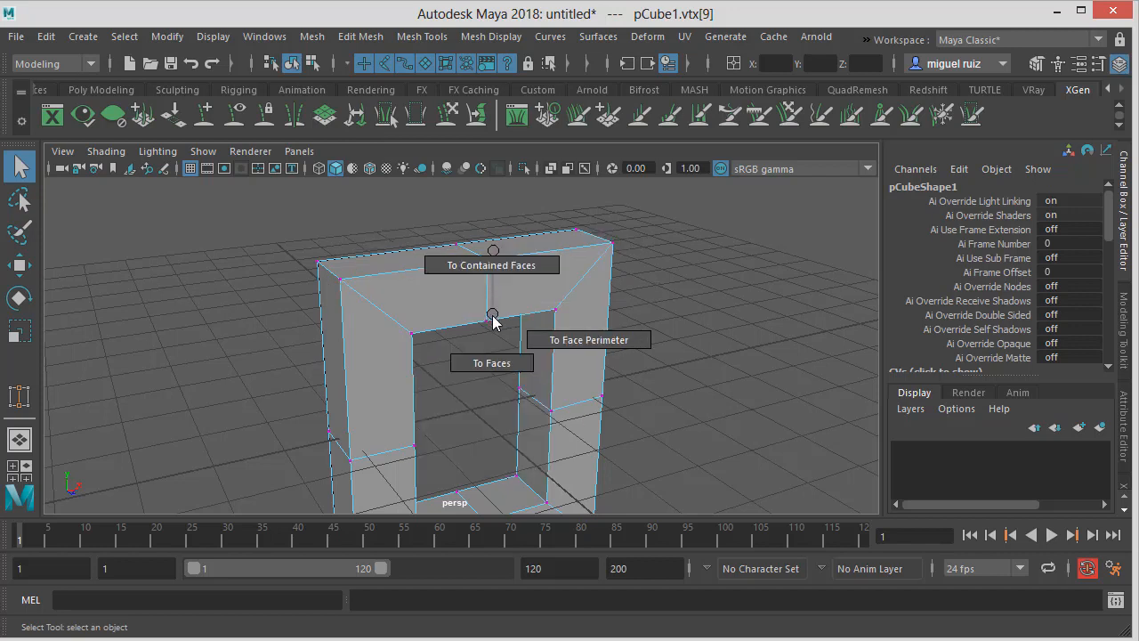
{"action": "right_click_drag", "start_coordinate": [490, 365], "coordinate": [490, 362]}
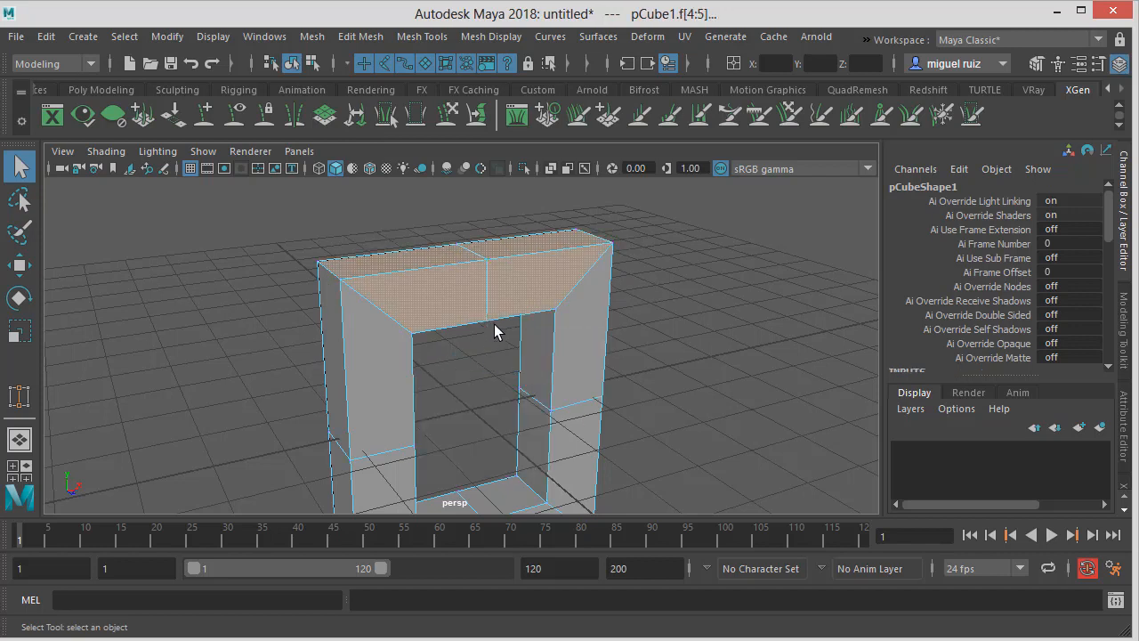
{"action": "left_click_drag", "start_coordinate": [478, 224], "coordinate": [489, 248], "text": "alt"}
{"action": "key", "text": "ctrl+z"}
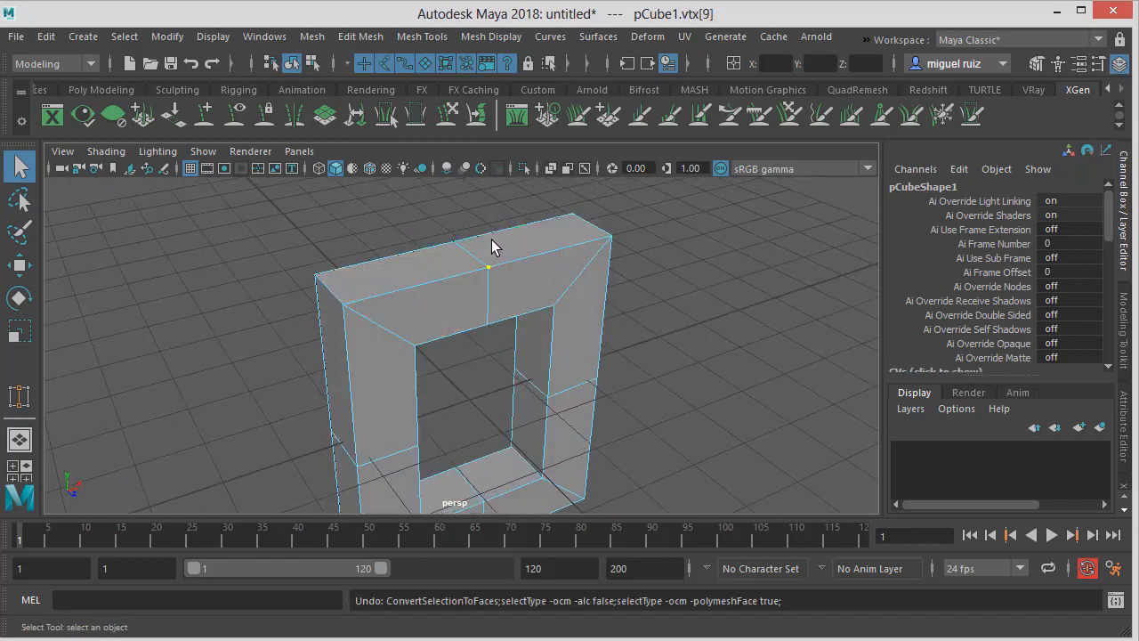
Examine the selection conversion options for the selected upper front middle vertex, including those for faces
{"action": "middle_click_drag", "start_coordinate": [515, 232], "coordinate": [501, 295], "text": "alt"}
{"action": "scroll", "coordinate": [501, 294], "scroll_direction": "up", "scroll_amount": 2}
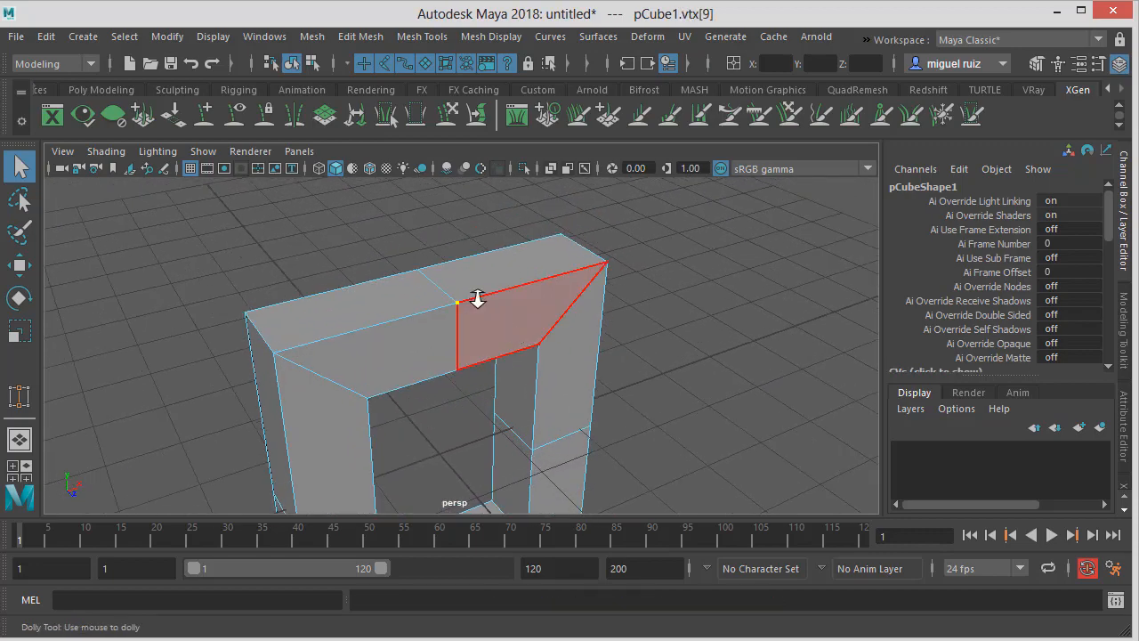
{"action": "scroll", "coordinate": [479, 300], "scroll_direction": "up", "scroll_amount": 2}
{"action": "mouse_move", "coordinate": [464, 286]}
{"action": "left_mouse_down", "text": "alt"}
{"action": "mouse_move", "coordinate": [473, 252]}
{"action": "mouse_move", "coordinate": [460, 297]}
{"action": "mouse_move", "coordinate": [463, 287]}
{"action": "left_mouse_up", "text": "alt"}
{"action": "right_click", "coordinate": [462, 283], "text": "ctrl"}
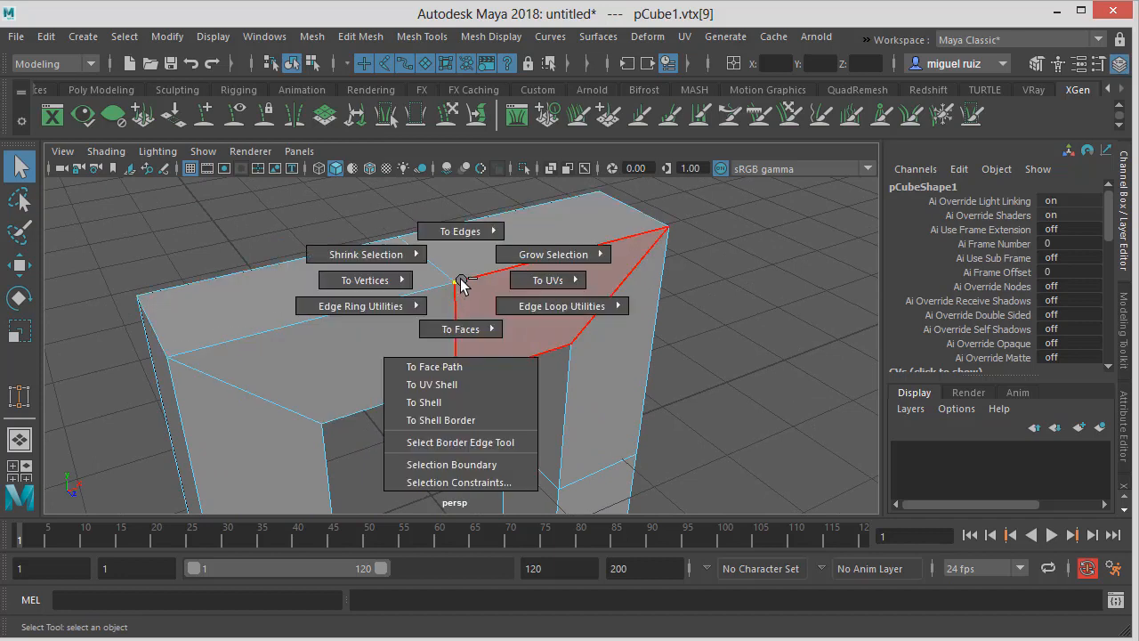
{"action": "mouse_move", "coordinate": [462, 332]}
{"action": "left_click", "coordinate": [534, 356]}
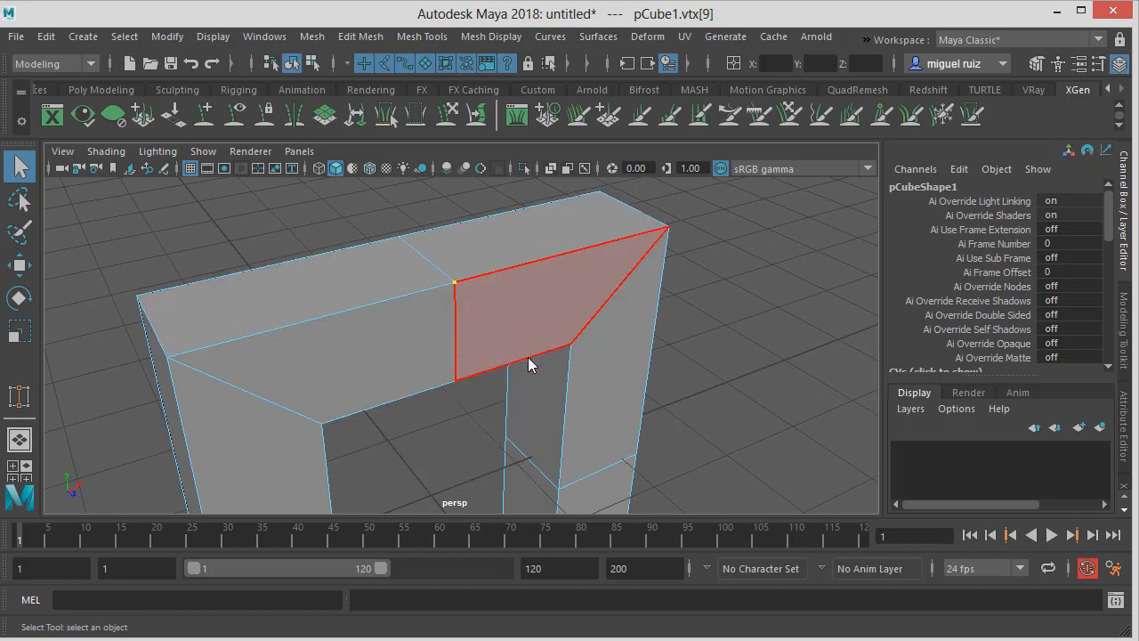
{"action": "left_click_drag", "start_coordinate": [532, 341], "coordinate": [499, 291], "text": "alt"}
Convert the upper front middle vertex to faces once more and undo that conversion
{"action": "right_click_drag", "start_coordinate": [485, 285], "coordinate": [553, 364], "text": "ctrl"}
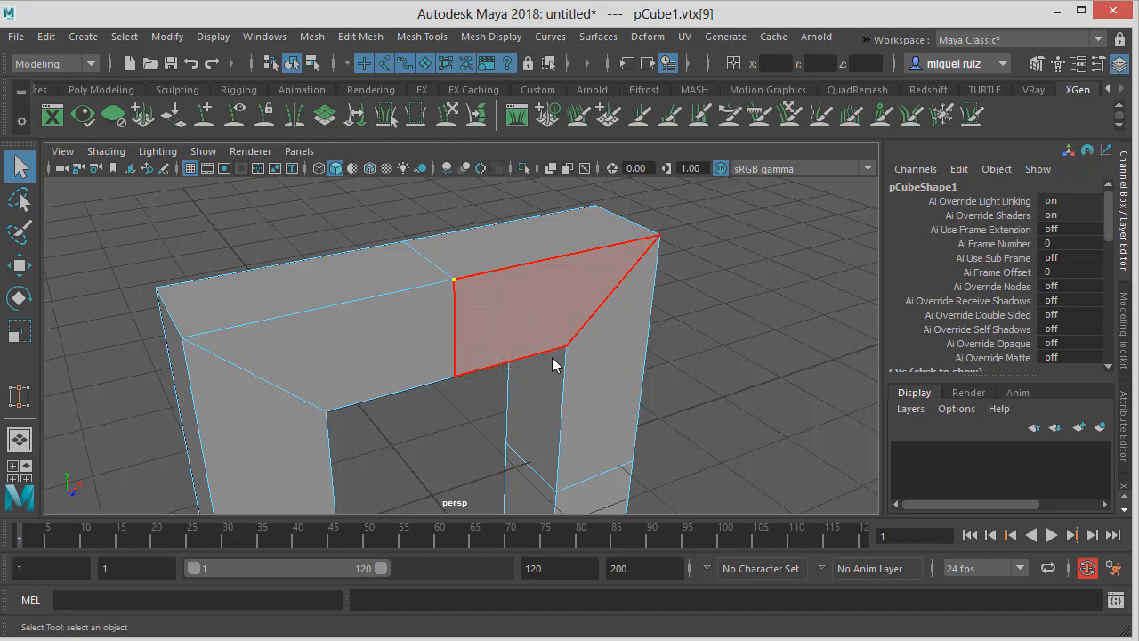
{"action": "left_click_drag", "start_coordinate": [553, 364], "coordinate": [600, 340], "text": "alt"}
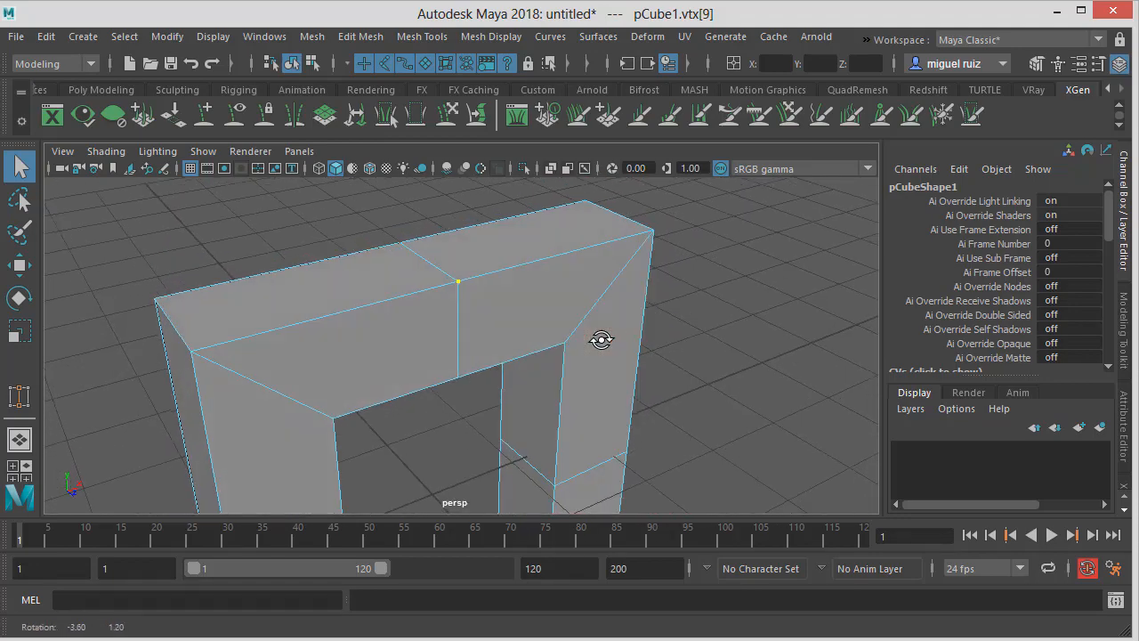
{"action": "right_click_drag", "start_coordinate": [474, 265], "coordinate": [486, 370], "text": "ctrl"}
{"action": "key", "text": "ctrl+z"}
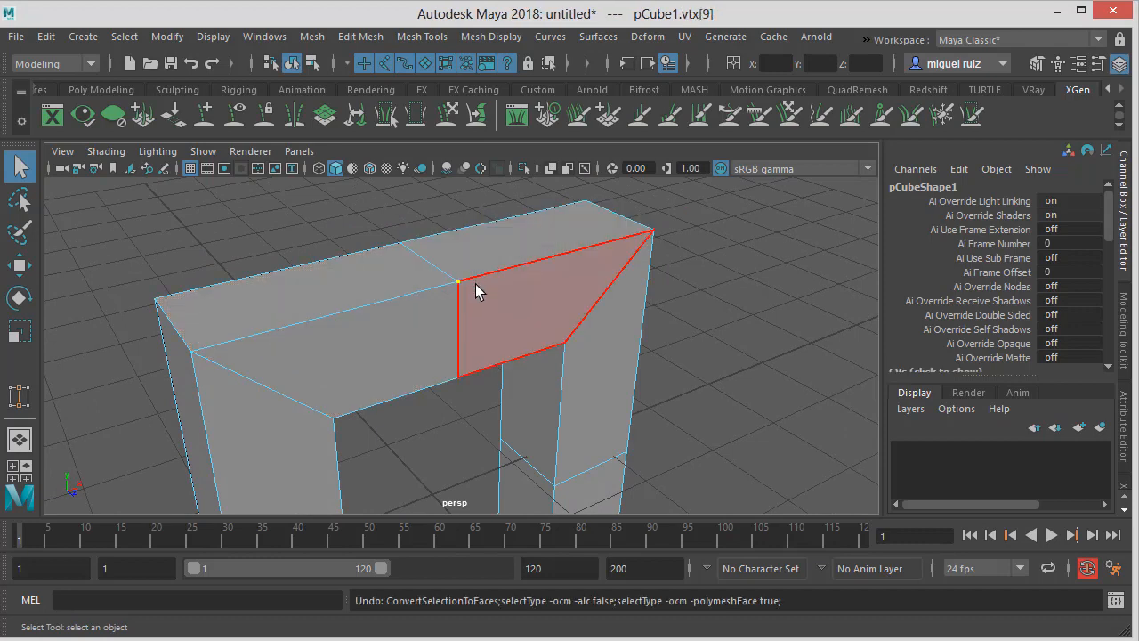
Convert the selected vertex to the edges that meet at it and clear the selection
{"action": "right_click_drag", "start_coordinate": [458, 292], "coordinate": [458, 292], "text": "ctrl"}
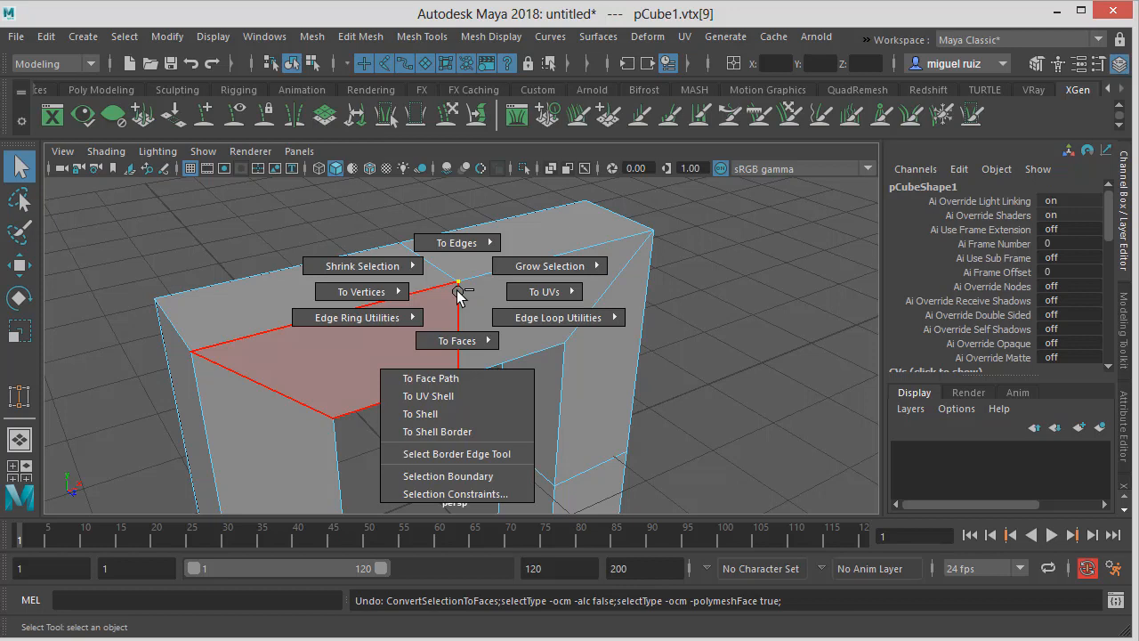
{"action": "right_click_drag", "start_coordinate": [458, 292], "coordinate": [456, 195], "text": "ctrl"}
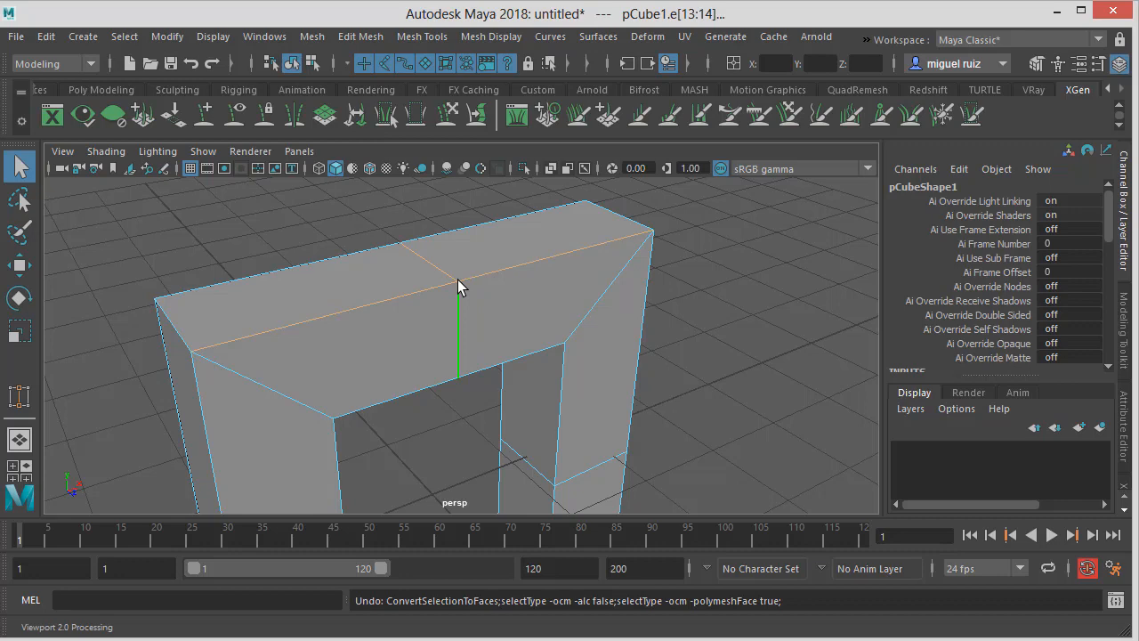
{"action": "right_click_drag", "start_coordinate": [481, 283], "coordinate": [392, 276], "text": "alt"}
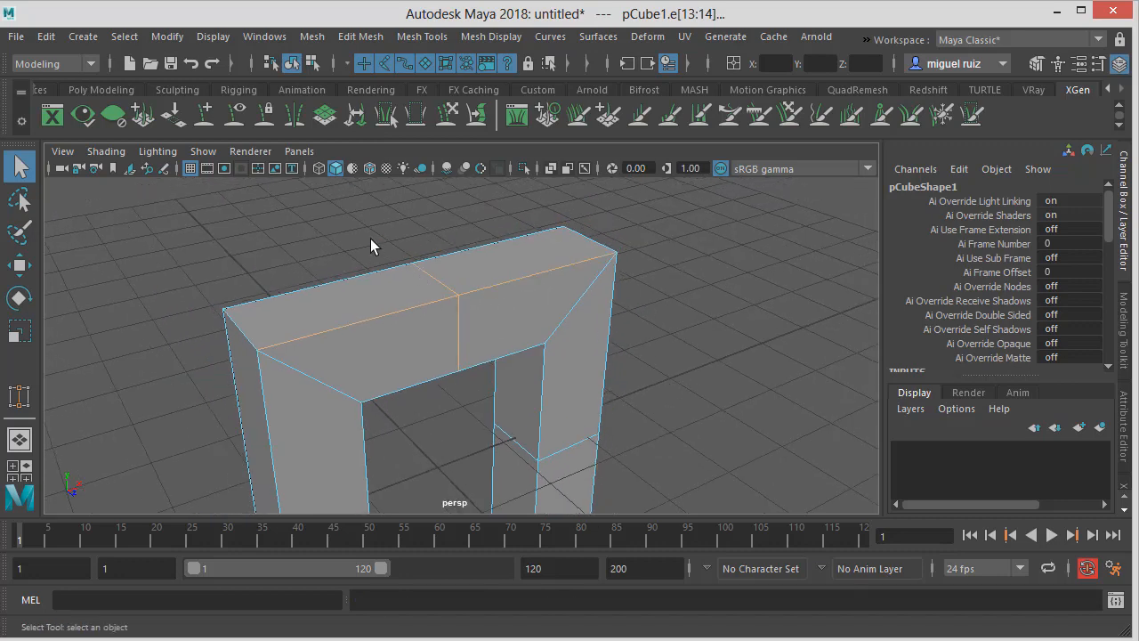
{"action": "left_click", "coordinate": [370, 238]}
{"action": "left_click_drag", "start_coordinate": [511, 245], "coordinate": [412, 224], "text": "alt"}
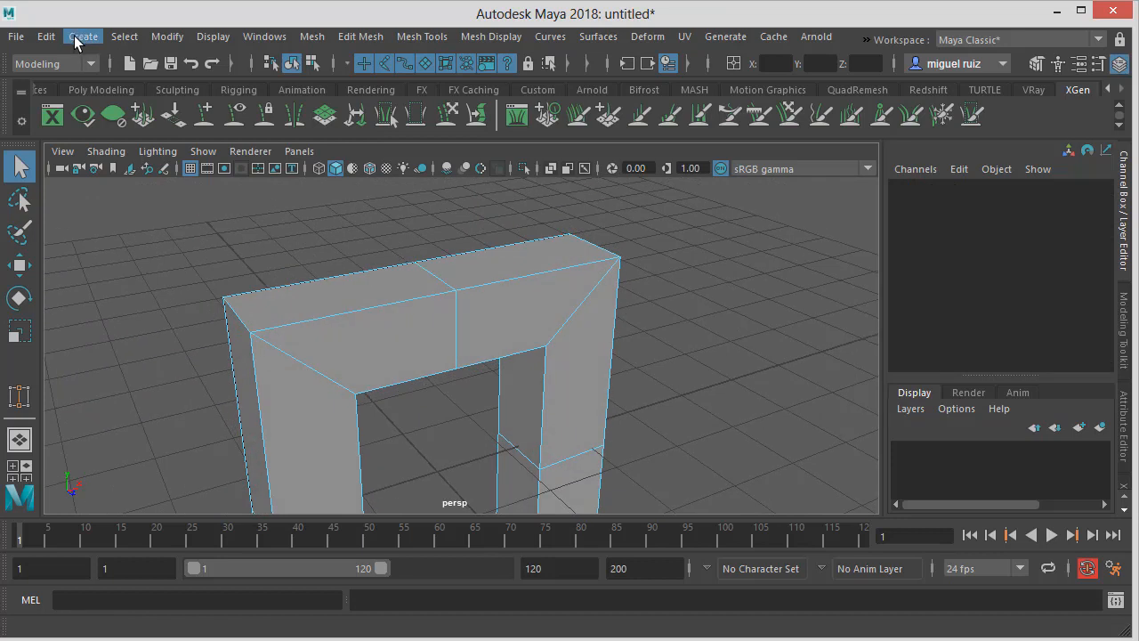
Create a polygon cylinder in the frame's opening and move it forward, out in front of the frame
{"action": "left_click", "coordinate": [83, 36]}
{"action": "mouse_move", "coordinate": [153, 100]}
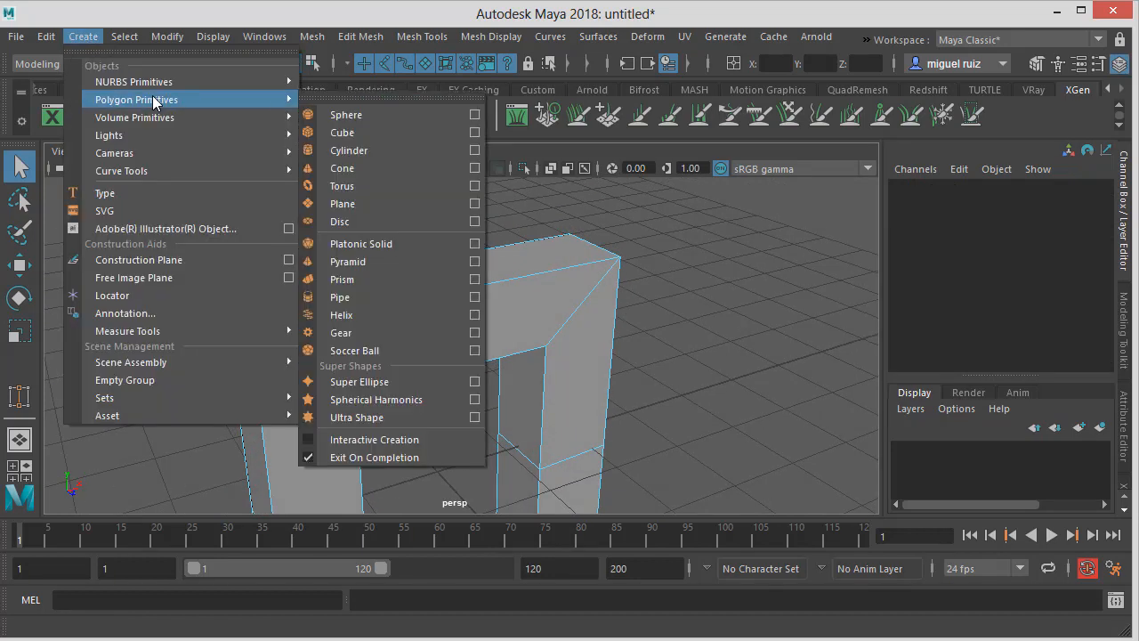
{"action": "left_click", "coordinate": [349, 150]}
{"action": "scroll", "coordinate": [442, 303], "scroll_direction": "down", "scroll_amount": 2}
{"action": "middle_click_drag", "start_coordinate": [502, 371], "coordinate": [487, 272], "text": "alt"}
{"action": "right_click_drag", "start_coordinate": [488, 273], "coordinate": [534, 277], "text": "alt"}
{"action": "left_click_drag", "start_coordinate": [534, 277], "coordinate": [484, 277], "text": "alt"}
{"action": "right_click_drag", "start_coordinate": [483, 277], "coordinate": [522, 280], "text": "alt"}
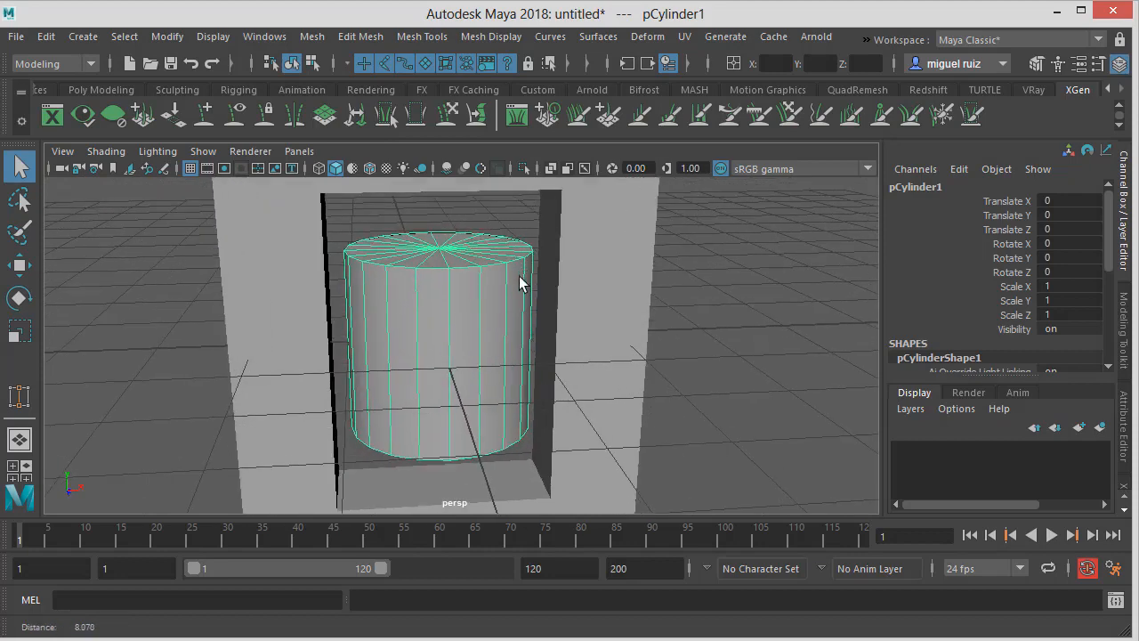
{"action": "middle_click_drag", "start_coordinate": [499, 299], "coordinate": [495, 318], "text": "alt"}
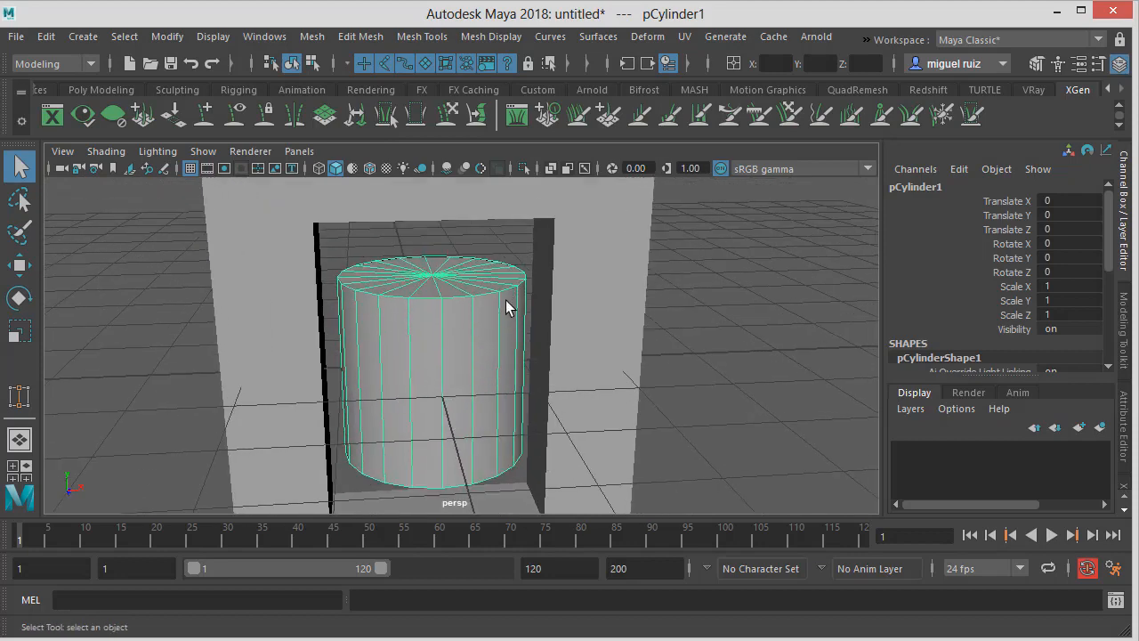
{"action": "mouse_move", "coordinate": [460, 300]}
{"action": "left_mouse_down", "text": "alt"}
{"action": "mouse_move", "coordinate": [448, 257]}
{"action": "mouse_move", "coordinate": [460, 285]}
{"action": "left_mouse_up", "text": "alt"}
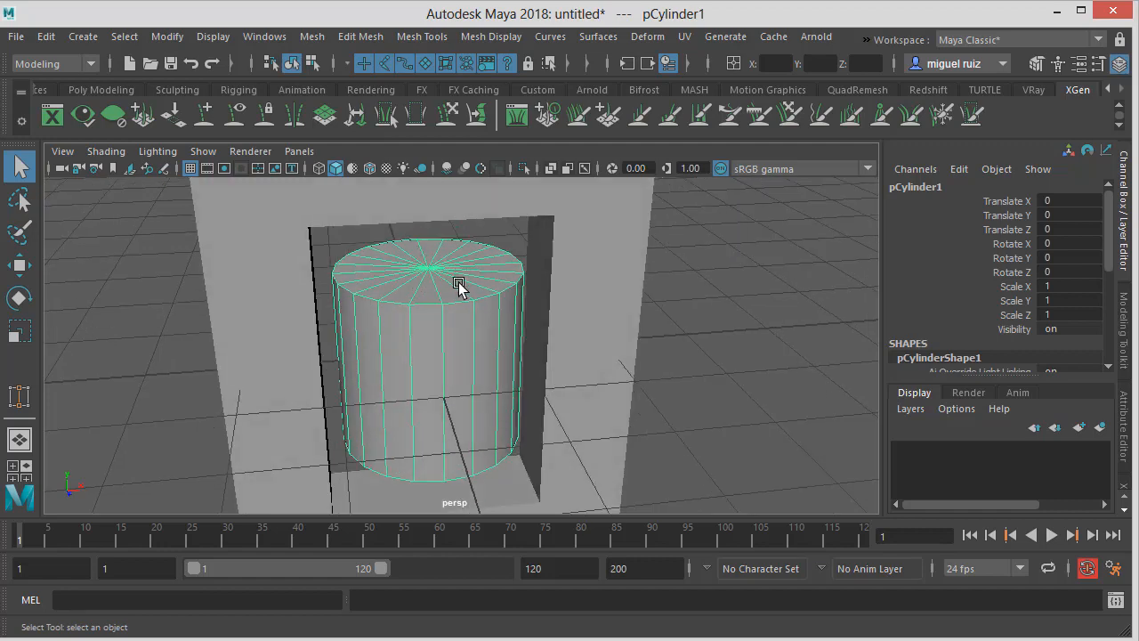
{"action": "key", "text": "w"}
{"action": "left_click_drag", "start_coordinate": [430, 355], "coordinate": [466, 470]}
Switch the cylinder to face selection and add adjoining triangles of its top cap one by one
{"action": "right_click_drag", "start_coordinate": [437, 347], "coordinate": [437, 321]}
{"action": "left_click", "coordinate": [455, 357]}
{"action": "left_click", "coordinate": [405, 367], "text": "shift"}
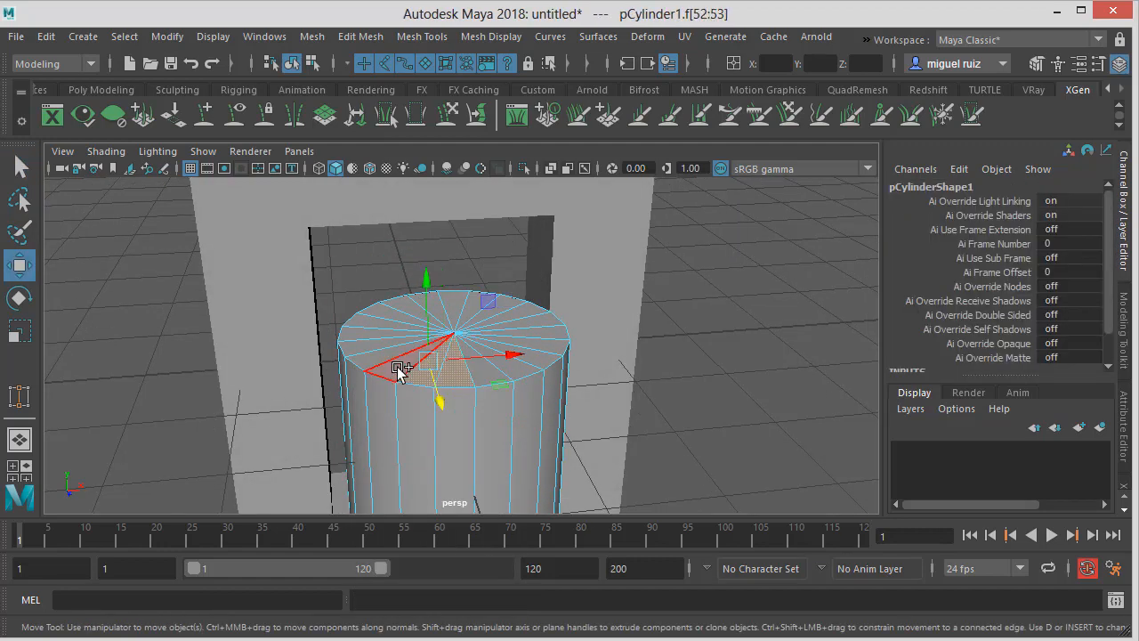
{"action": "left_click", "coordinate": [377, 358], "text": "shift"}
{"action": "left_click", "coordinate": [361, 346], "text": "shift"}
{"action": "left_click", "coordinate": [361, 333], "text": "shift"}
{"action": "left_click", "coordinate": [382, 315], "text": "shift"}
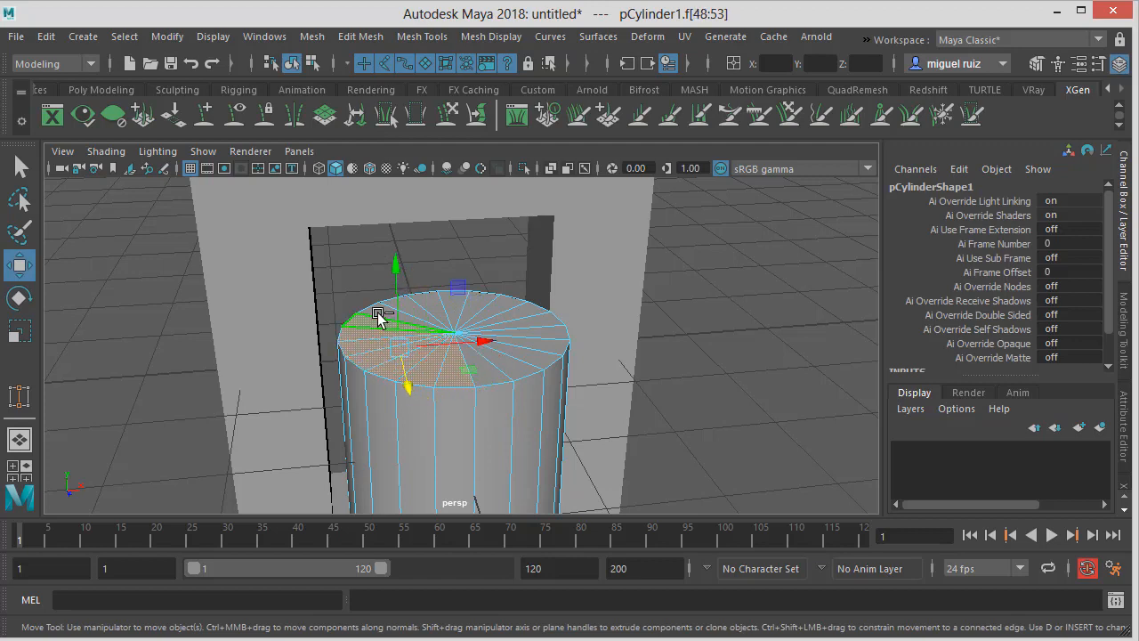
{"action": "left_click", "coordinate": [392, 310], "text": "shift"}
{"action": "left_click_drag", "start_coordinate": [491, 259], "coordinate": [440, 288], "text": "alt"}
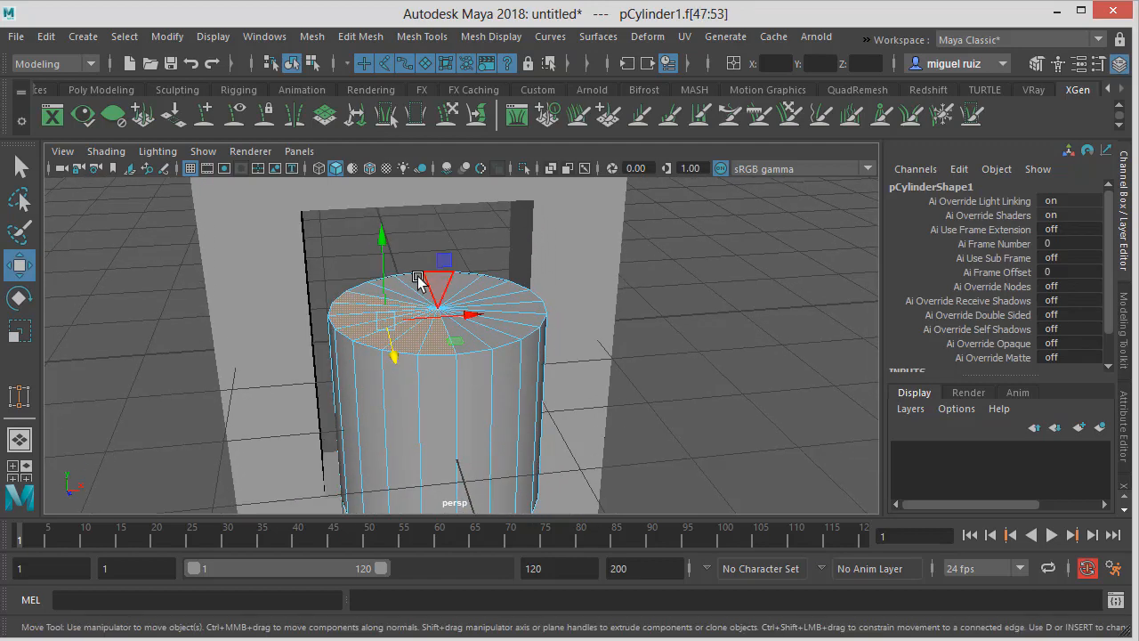
Switch the cylinder to vertex selection, select the top cap's centre vertex and convert it to the surrounding cap faces
{"action": "right_click_drag", "start_coordinate": [417, 271], "coordinate": [372, 278]}
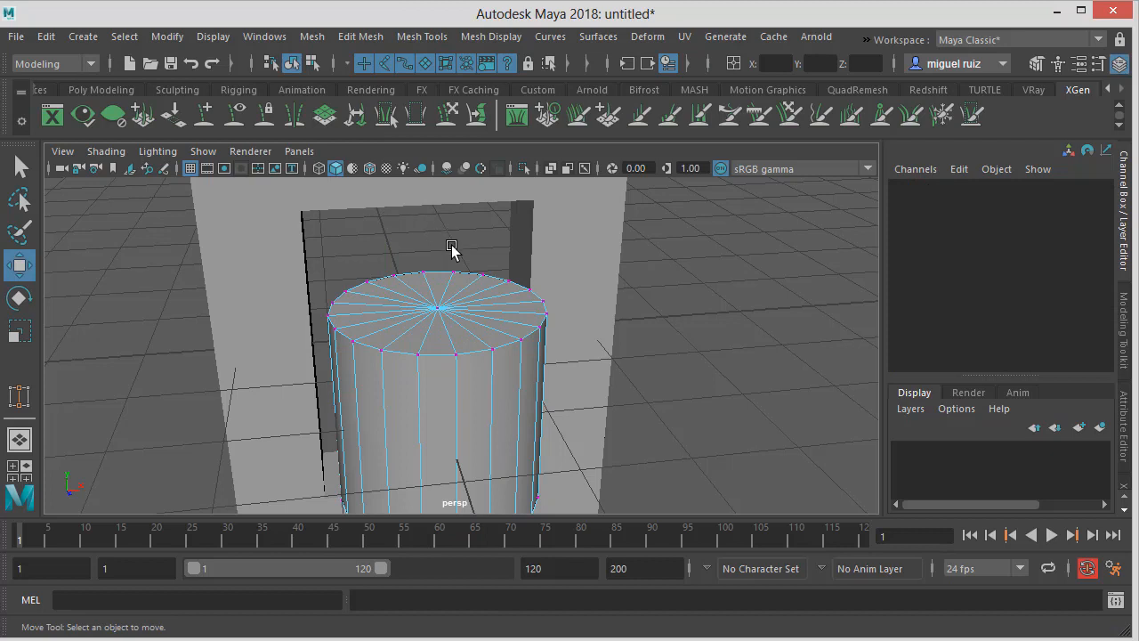
{"action": "left_click", "coordinate": [434, 302]}
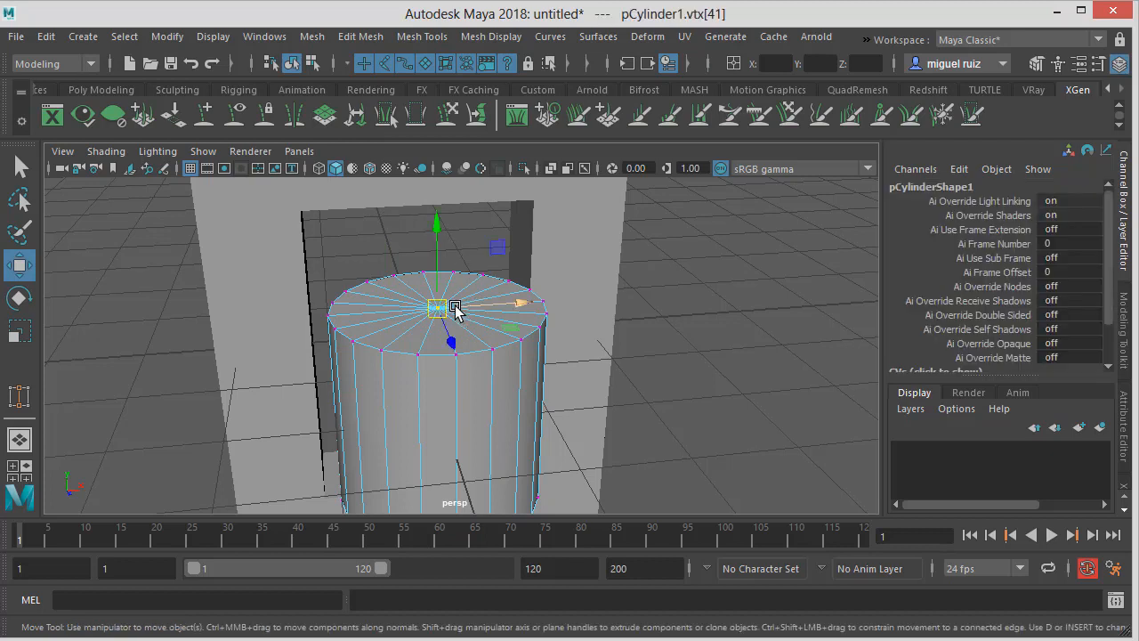
{"action": "right_click", "coordinate": [455, 307], "text": "ctrl"}
{"action": "right_click_drag", "start_coordinate": [455, 307], "coordinate": [439, 412]}
Undo the trial move of the cap faces and delete the whole cylinder in object selection mode
{"action": "left_click_drag", "start_coordinate": [466, 324], "coordinate": [466, 265], "text": "alt"}
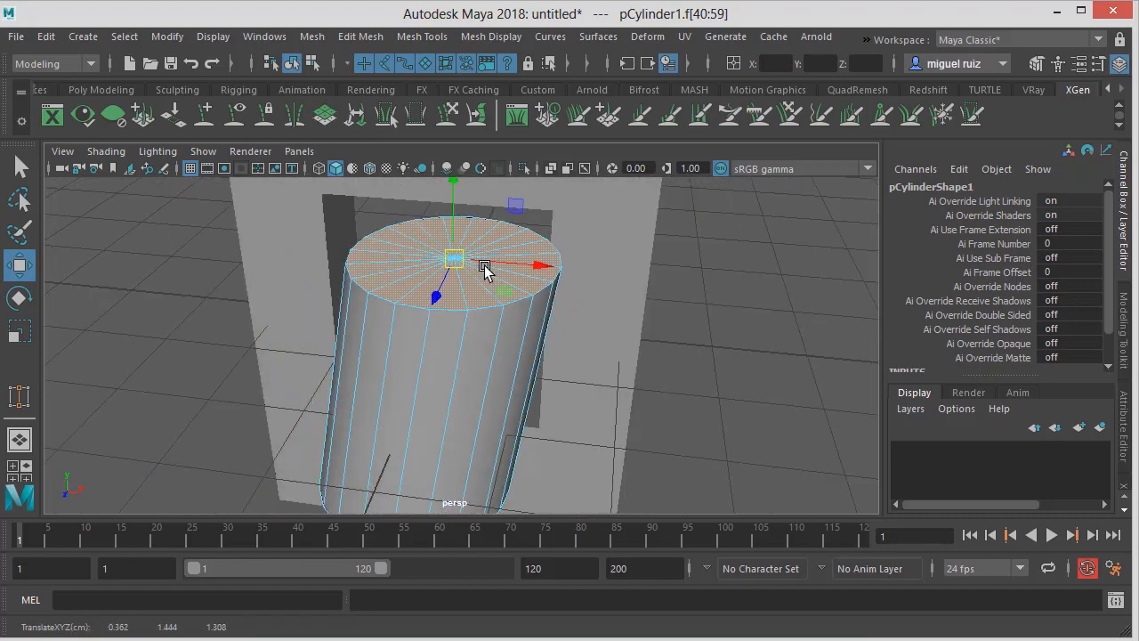
{"action": "key", "text": "ctrl+z"}
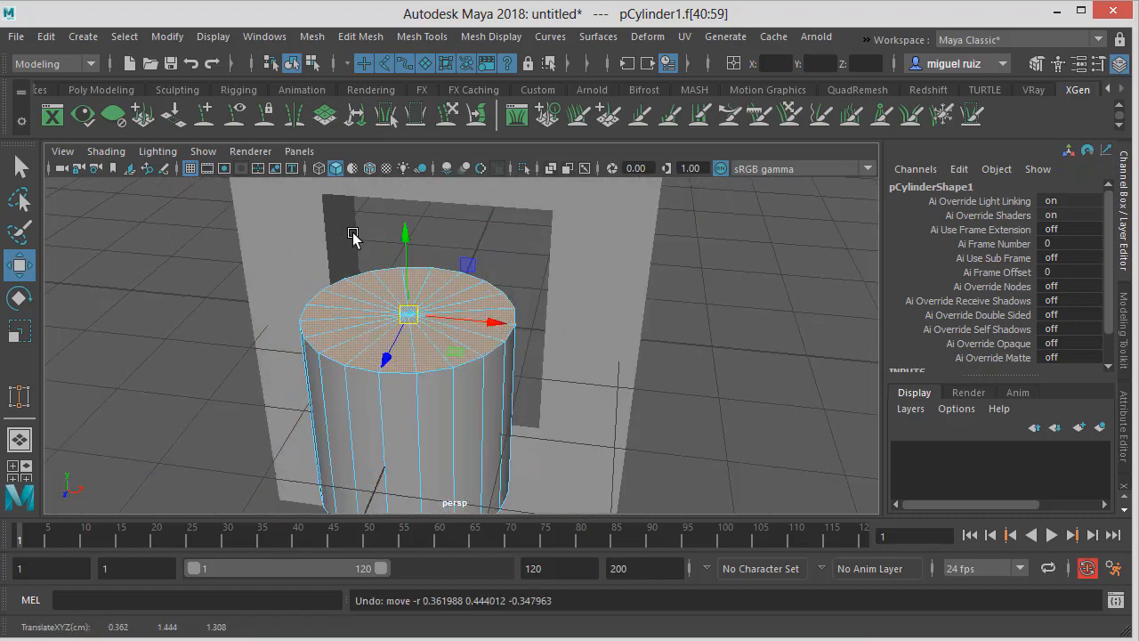
{"action": "key", "text": "F8"}
{"action": "key", "text": "Delete"}
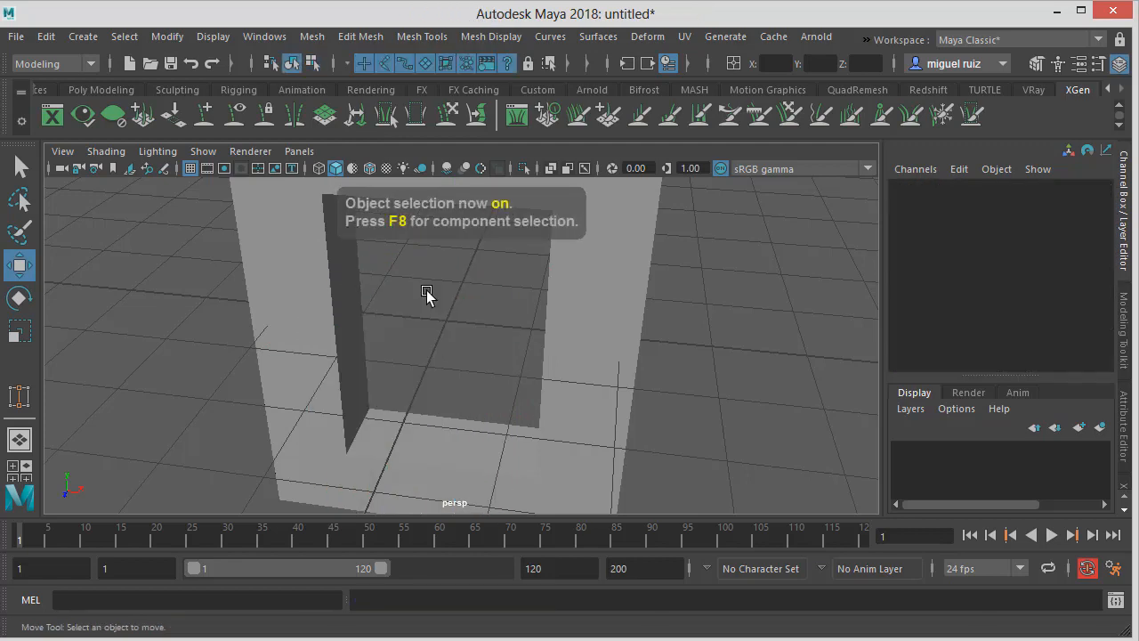
Select the frame, switch it to face selection and select the left half of its top surface
{"action": "left_click", "coordinate": [316, 276]}
{"action": "left_click_drag", "start_coordinate": [402, 285], "coordinate": [374, 318], "text": "alt"}
{"action": "right_click_drag", "start_coordinate": [369, 270], "coordinate": [367, 319]}
{"action": "left_click", "coordinate": [356, 267]}
{"action": "left_click_drag", "start_coordinate": [356, 269], "coordinate": [367, 299], "text": "alt"}
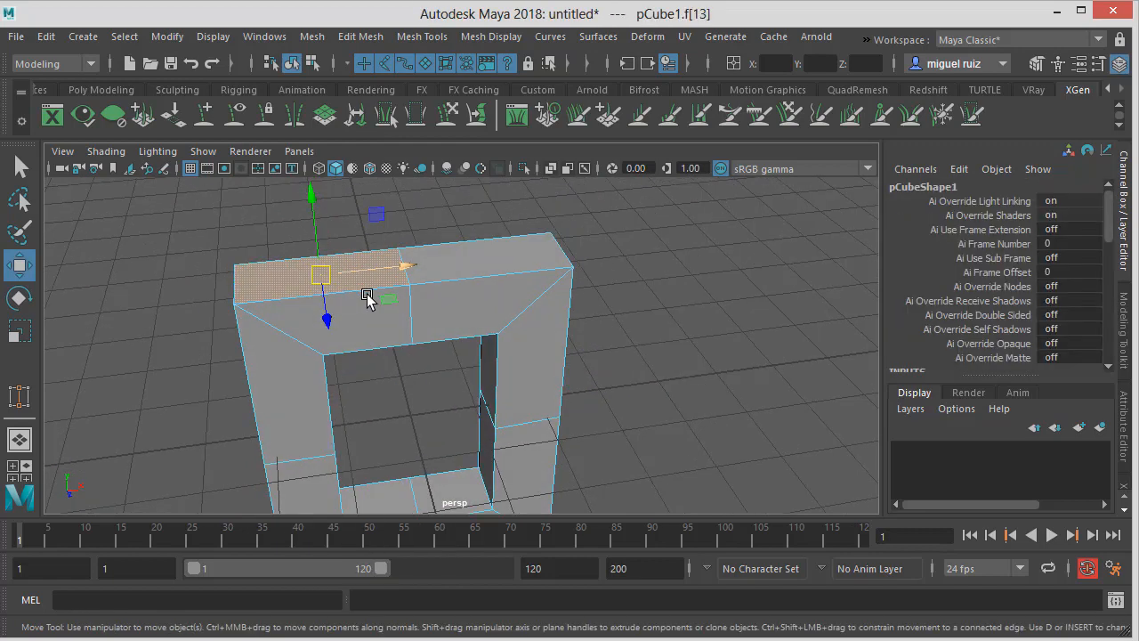
{"action": "middle_click_drag", "start_coordinate": [367, 299], "coordinate": [407, 300], "text": "alt"}
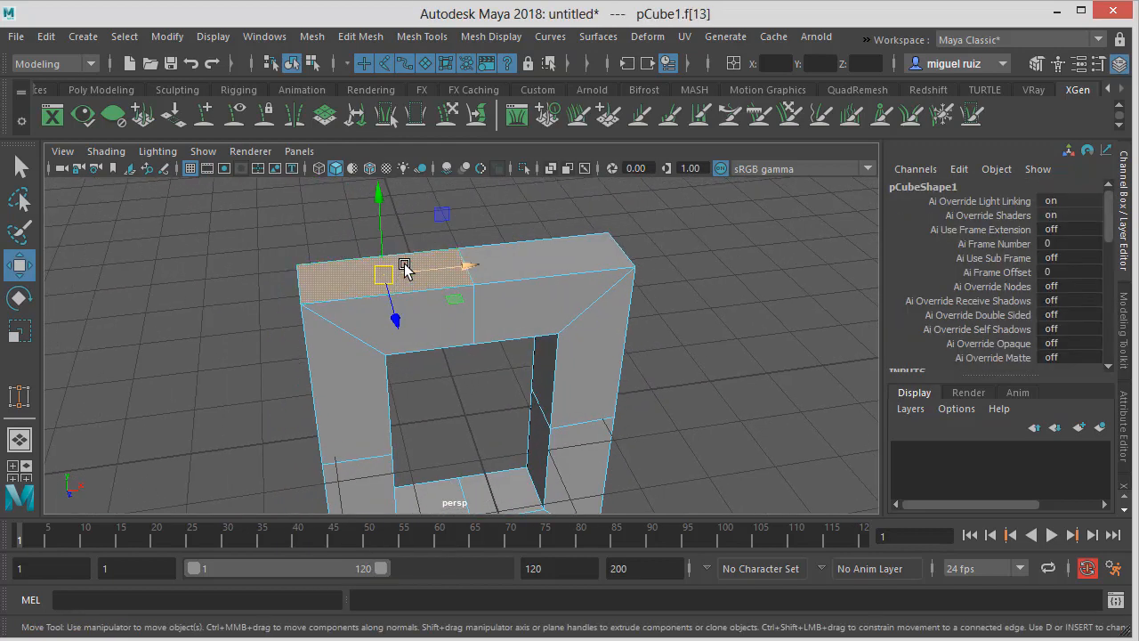
Convert the selected top face to its corner vertices
{"action": "right_click_drag", "start_coordinate": [405, 267], "coordinate": [405, 268], "text": "shift"}
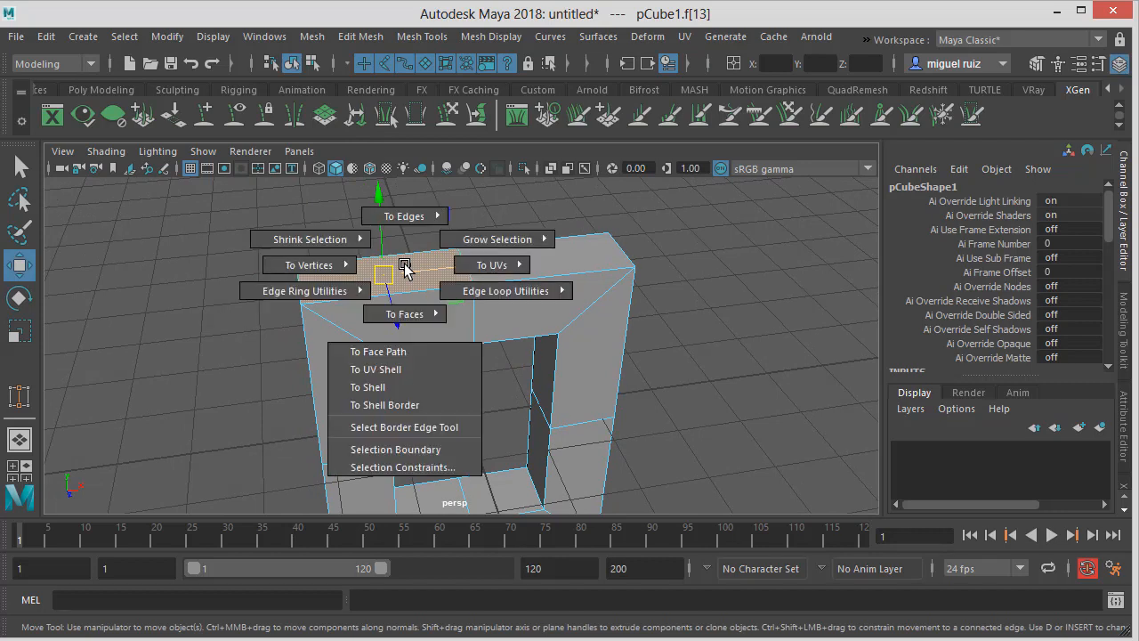
{"action": "right_click_drag", "start_coordinate": [405, 267], "coordinate": [251, 265], "text": "shift"}
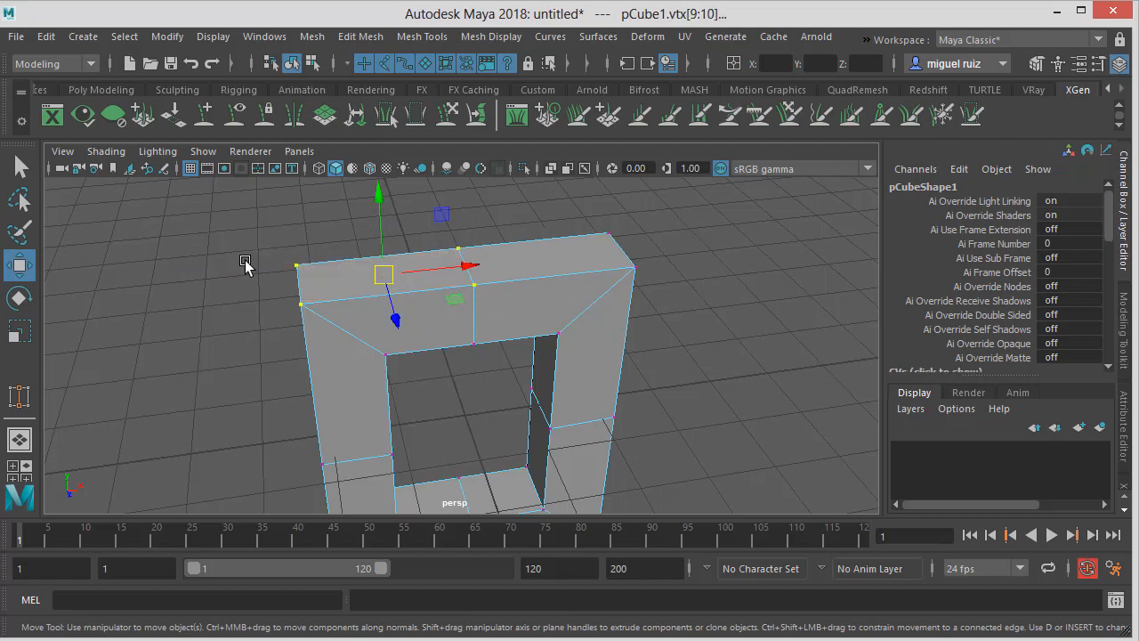
{"action": "left_click_drag", "start_coordinate": [288, 250], "coordinate": [335, 238], "text": "alt"}
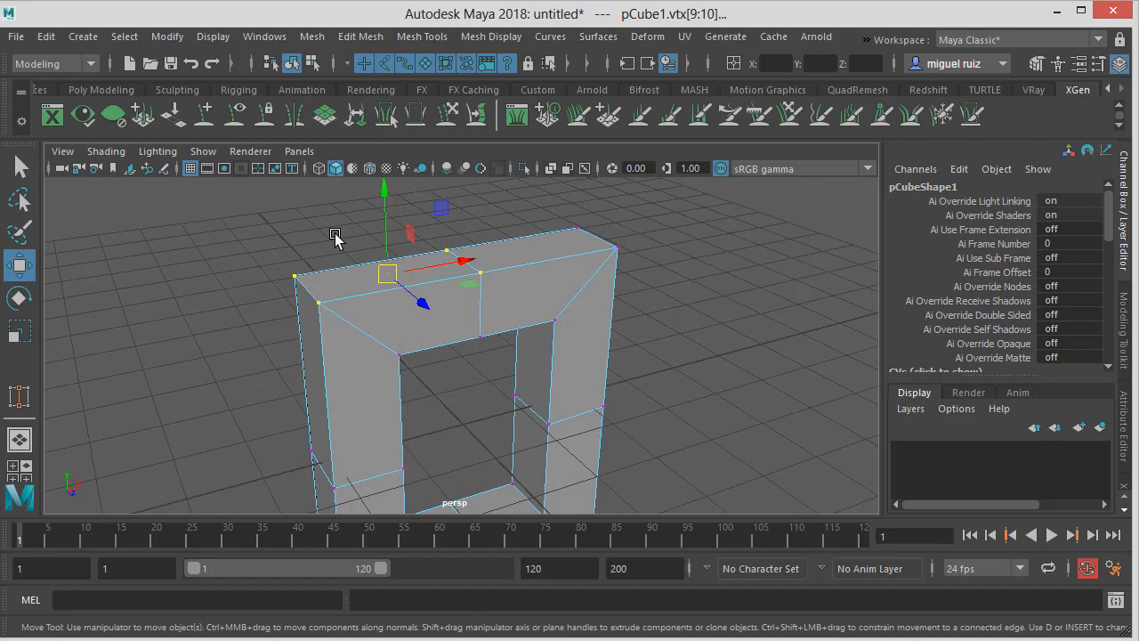
{"action": "middle_click_drag", "start_coordinate": [356, 278], "coordinate": [348, 293], "text": "alt"}
{"action": "right_click_drag", "start_coordinate": [348, 293], "coordinate": [532, 303], "text": "alt"}
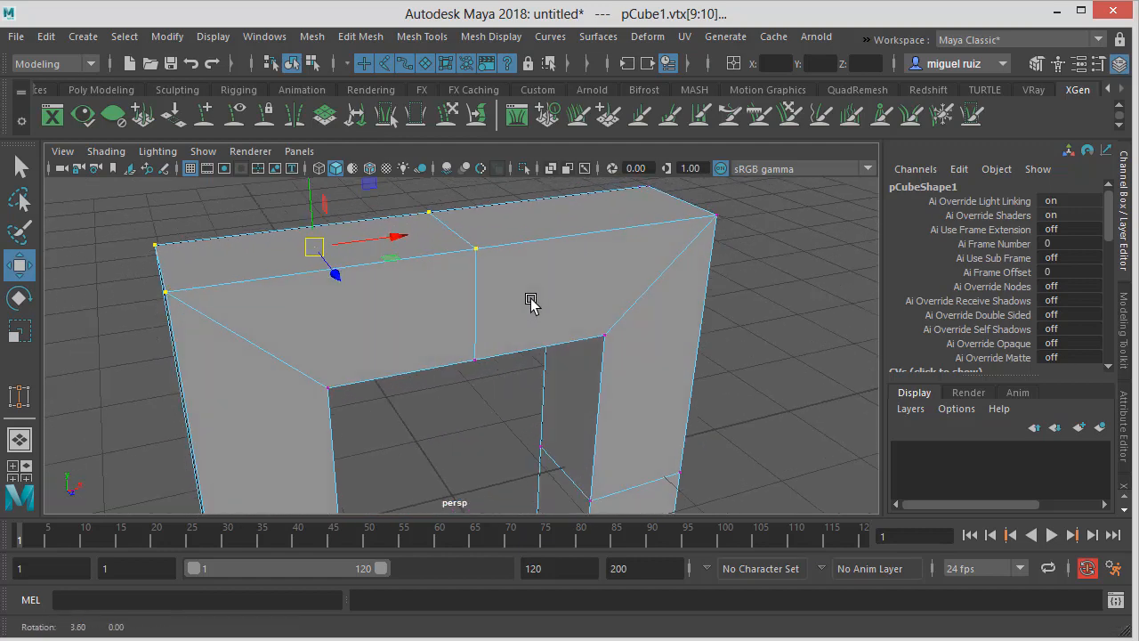
Return the frame to face selection and select the right half of its top surface
{"action": "left_click_drag", "start_coordinate": [531, 303], "coordinate": [412, 316], "text": "alt"}
{"action": "left_click", "coordinate": [476, 254]}
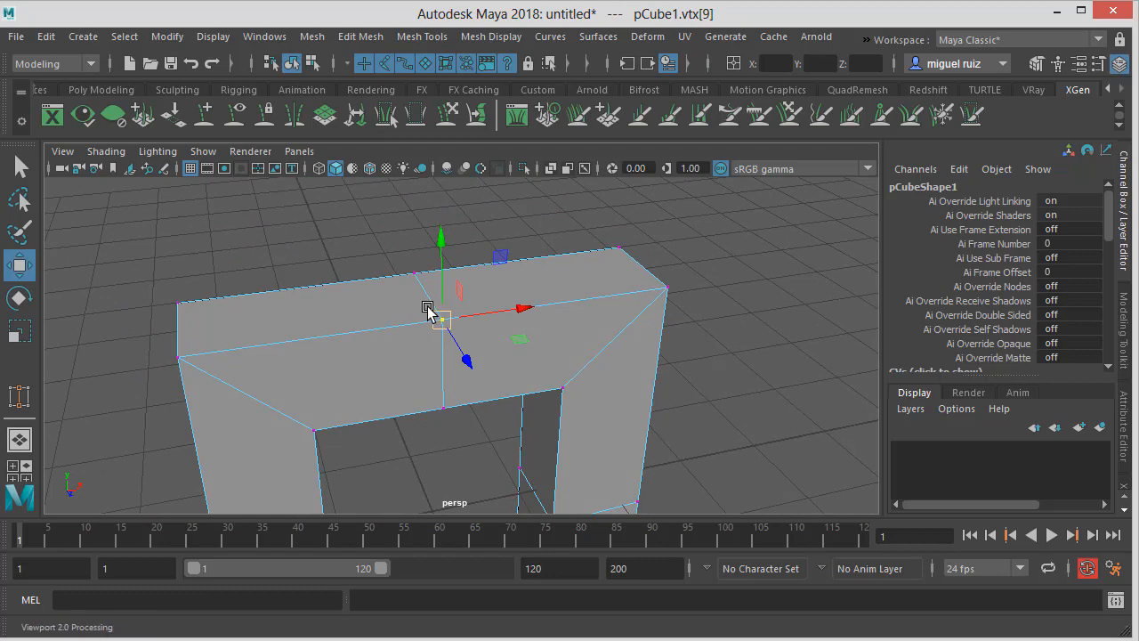
{"action": "right_click_drag", "start_coordinate": [432, 312], "coordinate": [436, 324]}
{"action": "left_click_drag", "start_coordinate": [407, 347], "coordinate": [404, 328], "text": "alt"}
{"action": "left_click", "coordinate": [474, 278]}
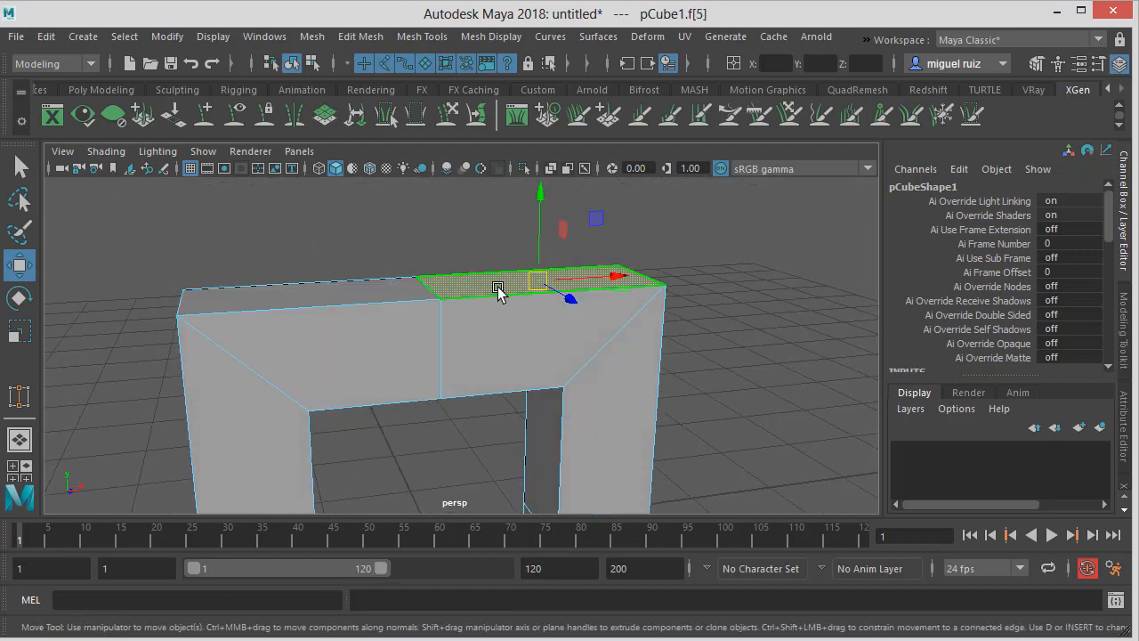
{"action": "left_click_drag", "start_coordinate": [499, 290], "coordinate": [481, 311], "text": "alt"}
{"action": "right_click_drag", "start_coordinate": [481, 312], "coordinate": [223, 321], "text": "alt"}
{"action": "middle_click_drag", "start_coordinate": [481, 354], "coordinate": [471, 287], "text": "alt"}
{"action": "left_click_drag", "start_coordinate": [470, 290], "coordinate": [565, 275], "text": "alt"}
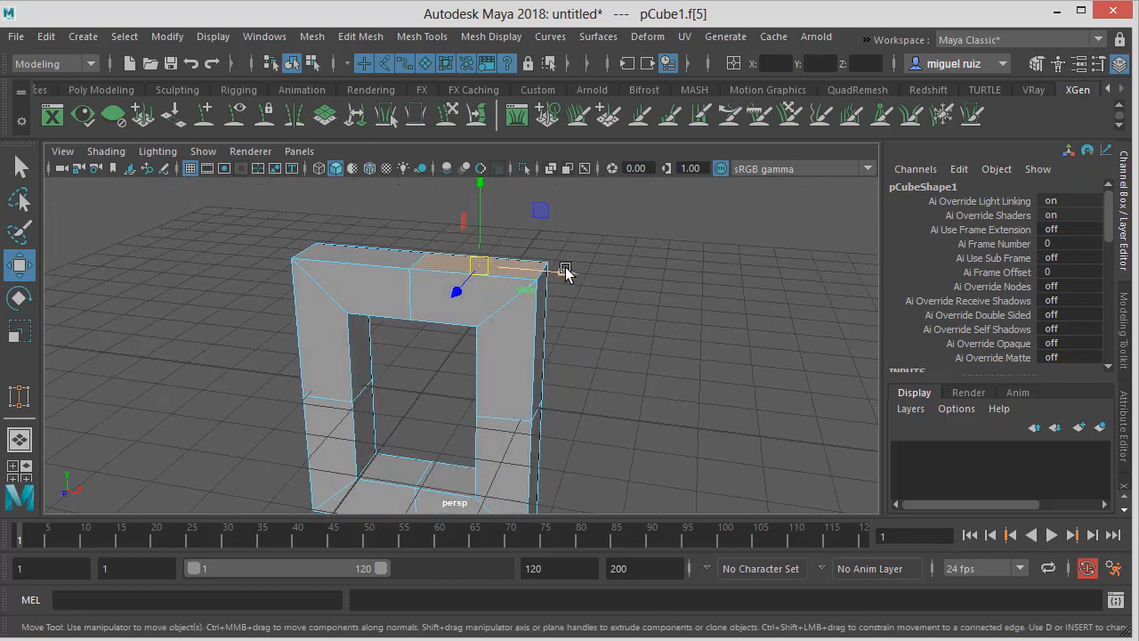
Extend the selection over the frame's upper front and upper right front faces, and undo the extra pick on top
{"action": "left_click", "coordinate": [428, 313]}
{"action": "left_click", "coordinate": [508, 339], "text": "shift"}
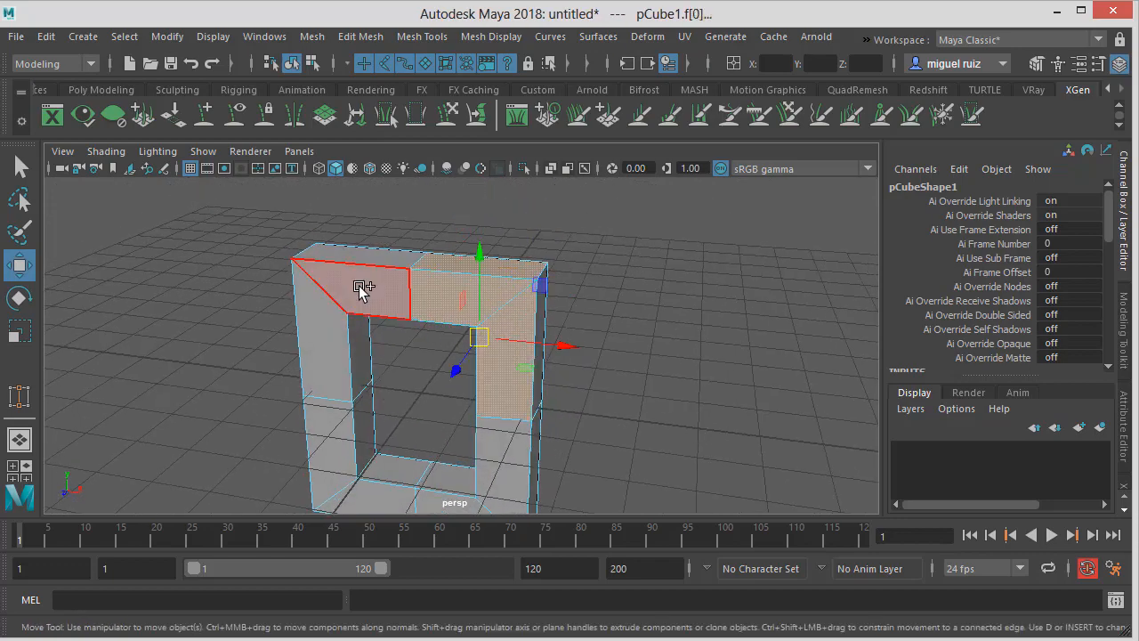
{"action": "left_click", "coordinate": [364, 288], "text": "shift"}
{"action": "left_click", "coordinate": [377, 255], "text": "shift"}
{"action": "left_click_drag", "start_coordinate": [592, 242], "coordinate": [626, 241], "text": "alt"}
{"action": "key", "text": "ctrl+z"}
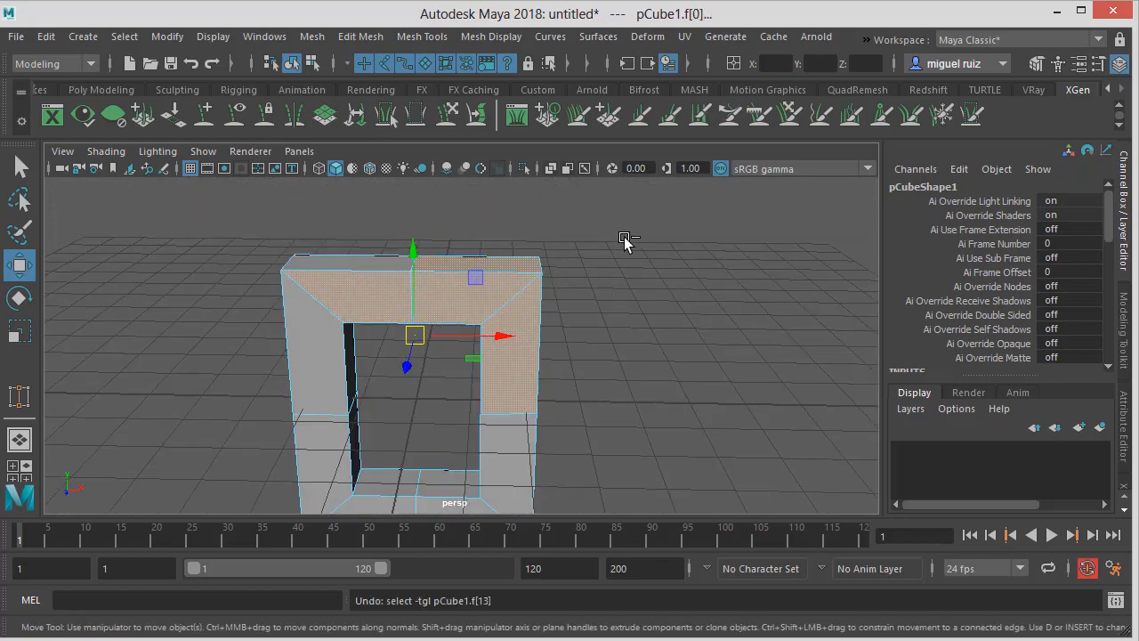
Select only the right half of the frame's top surface and grow the face selection once
{"action": "left_click_drag", "start_coordinate": [540, 247], "coordinate": [492, 274], "text": "alt"}
{"action": "left_click", "coordinate": [521, 275]}
{"action": "right_click", "coordinate": [489, 267], "text": "ctrl"}
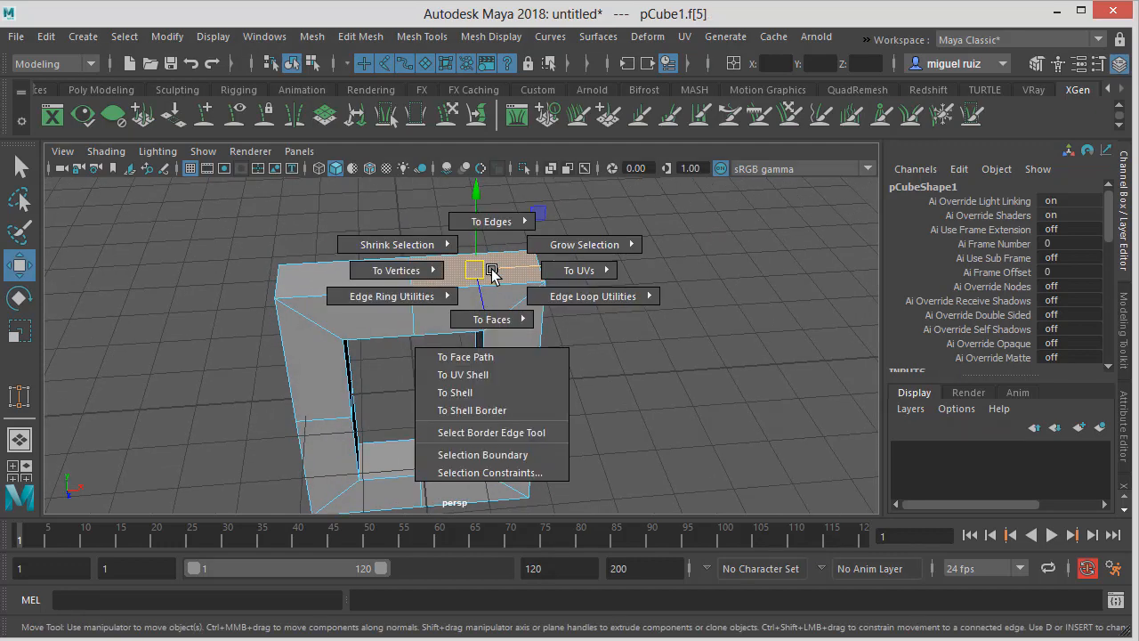
{"action": "mouse_move", "coordinate": [553, 245]}
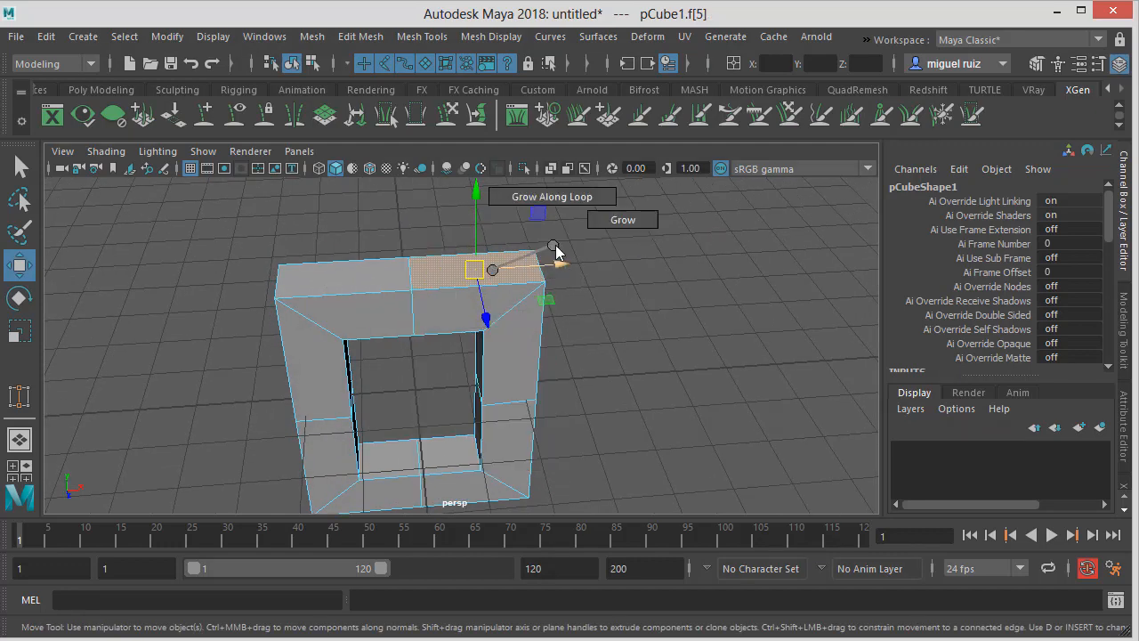
{"action": "left_click", "coordinate": [605, 222]}
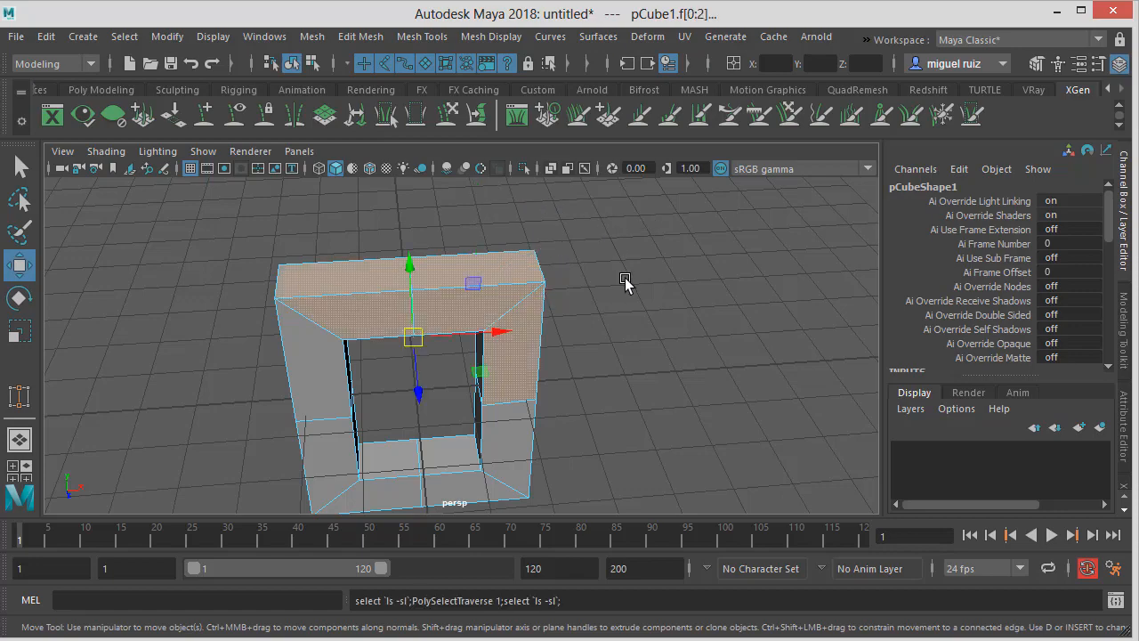
{"action": "left_click_drag", "start_coordinate": [625, 282], "coordinate": [498, 259], "text": "alt"}
{"action": "left_click_drag", "start_coordinate": [402, 305], "coordinate": [361, 297], "text": "alt"}
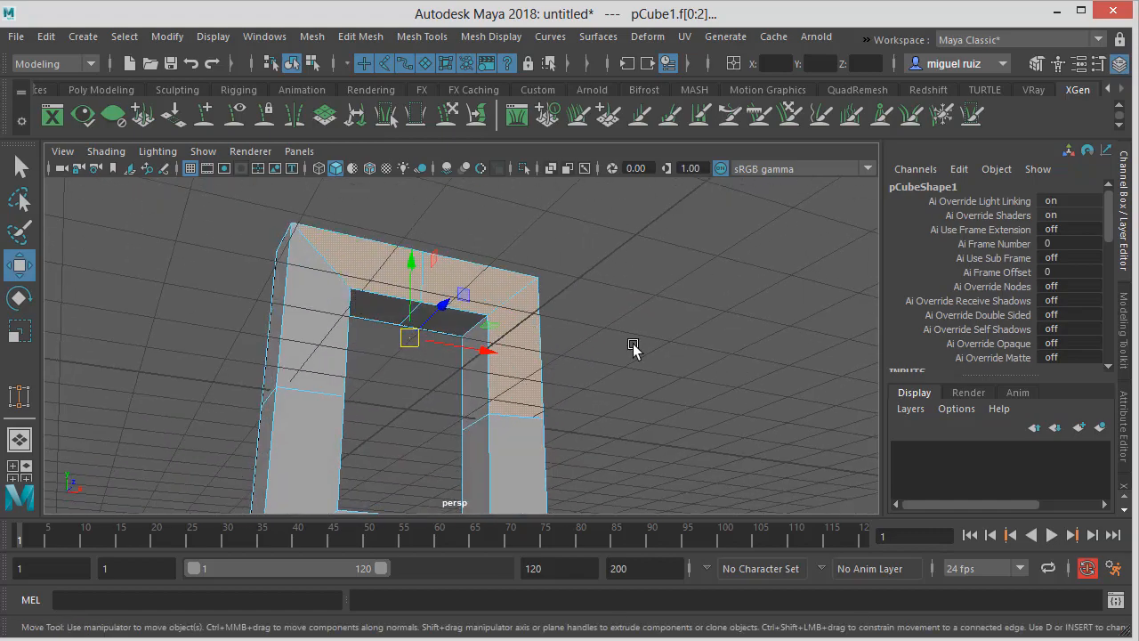
{"action": "left_click_drag", "start_coordinate": [633, 348], "coordinate": [446, 275], "text": "alt"}
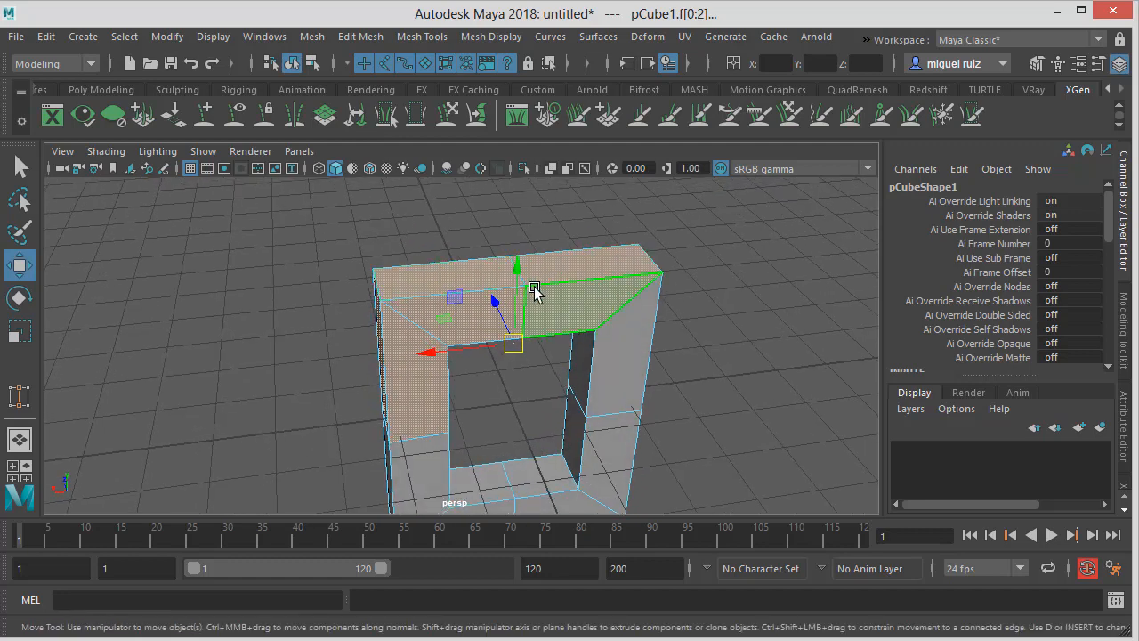
Grow the face selection two more times so it spreads down both sides of the frame
{"action": "right_click_drag", "start_coordinate": [549, 284], "coordinate": [682, 237], "text": "shift"}
{"action": "left_click_drag", "start_coordinate": [641, 303], "coordinate": [598, 223], "text": "alt"}
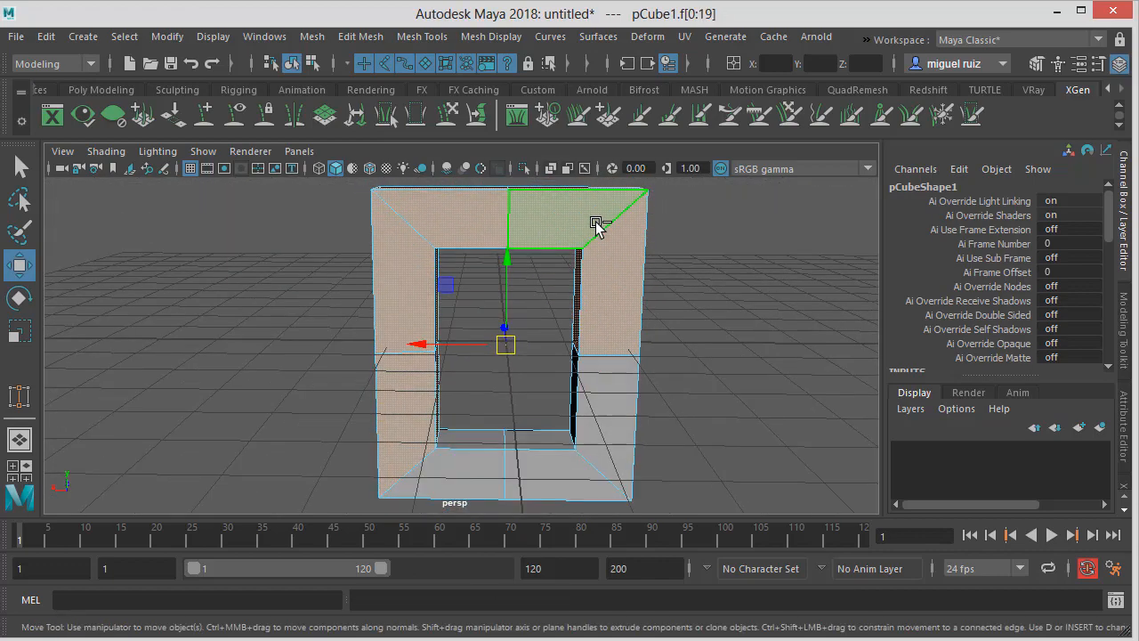
{"action": "right_click_drag", "start_coordinate": [597, 222], "coordinate": [719, 185], "text": "shift"}
{"action": "left_click_drag", "start_coordinate": [590, 280], "coordinate": [545, 319], "text": "alt"}
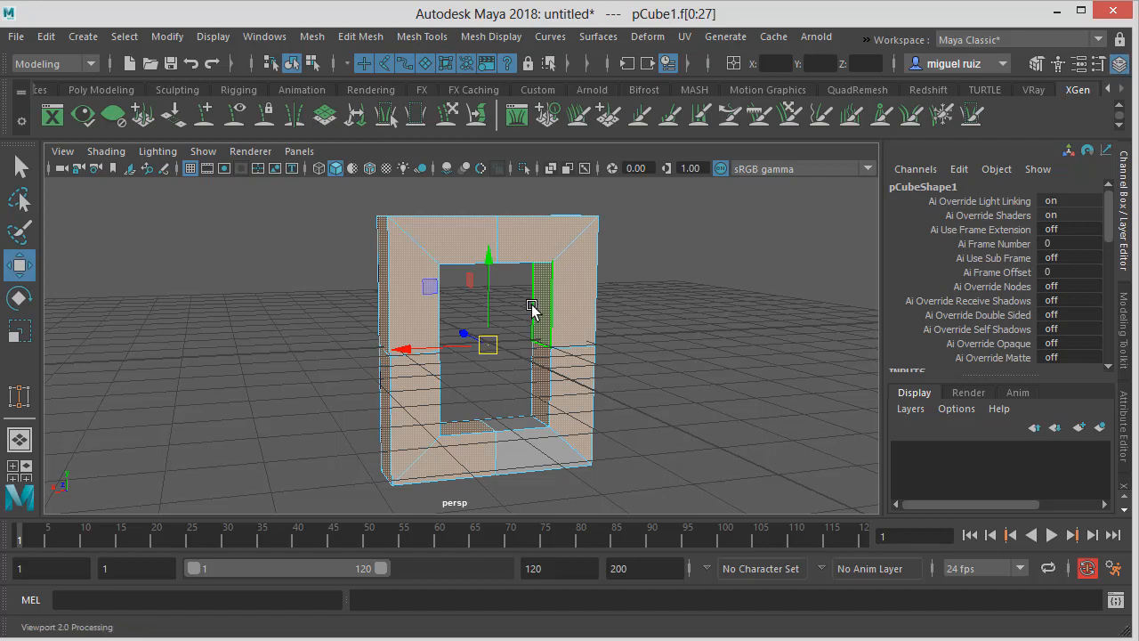
Shrink the face selection three times back toward the top of the frame and clear the selection
{"action": "right_click", "coordinate": [565, 255], "text": "ctrl"}
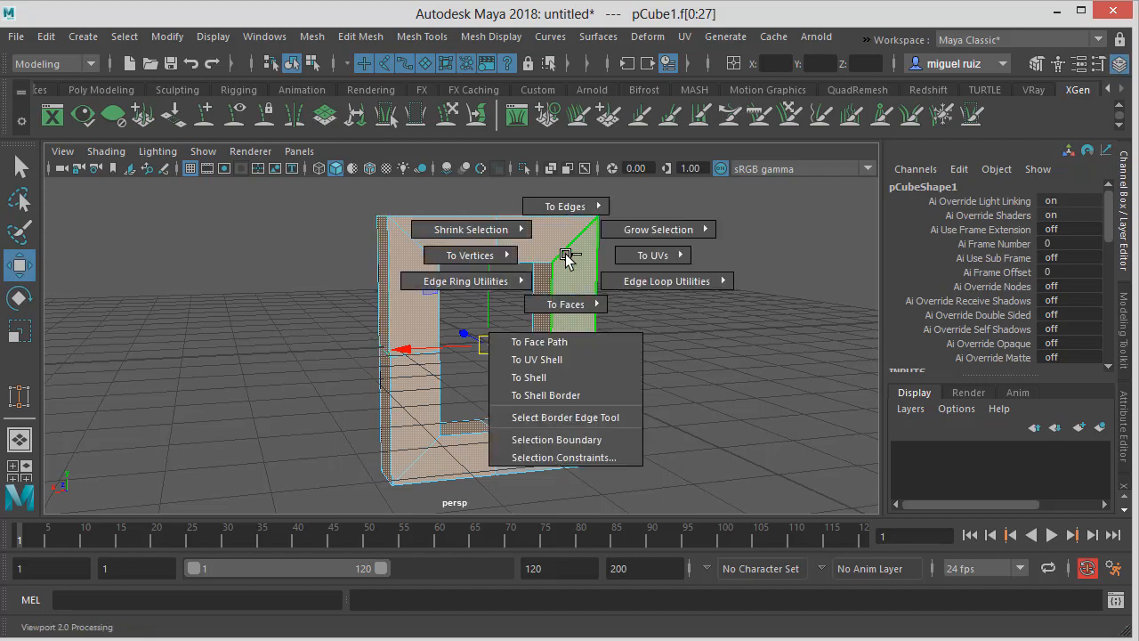
{"action": "right_click_drag", "start_coordinate": [566, 254], "coordinate": [433, 210], "text": "ctrl"}
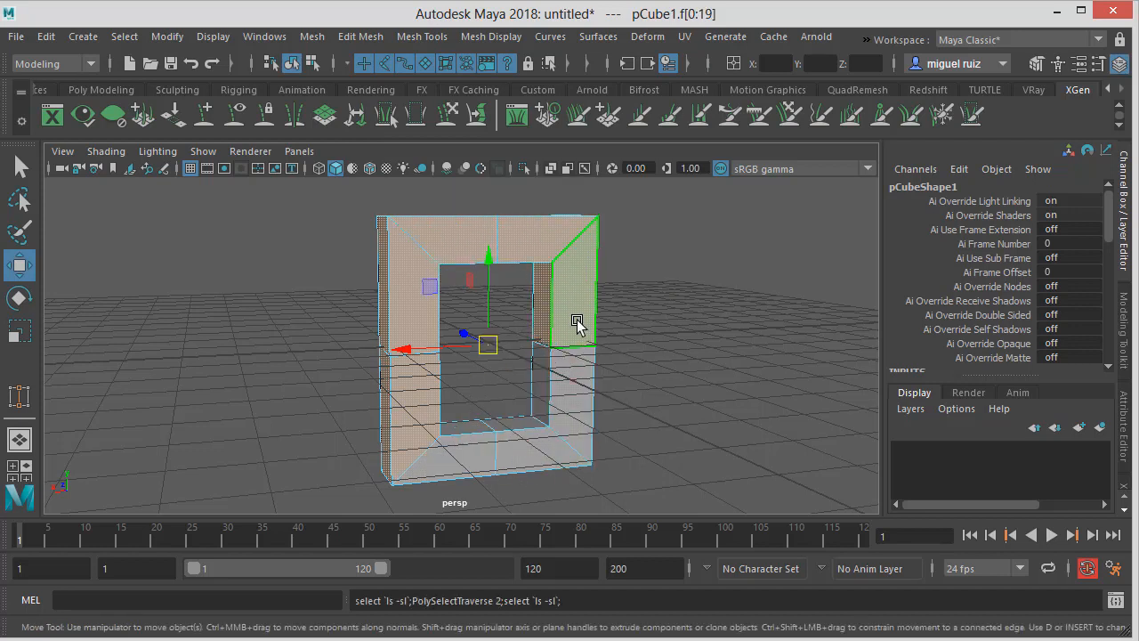
{"action": "right_click_drag", "start_coordinate": [579, 320], "coordinate": [460, 272], "text": "shift"}
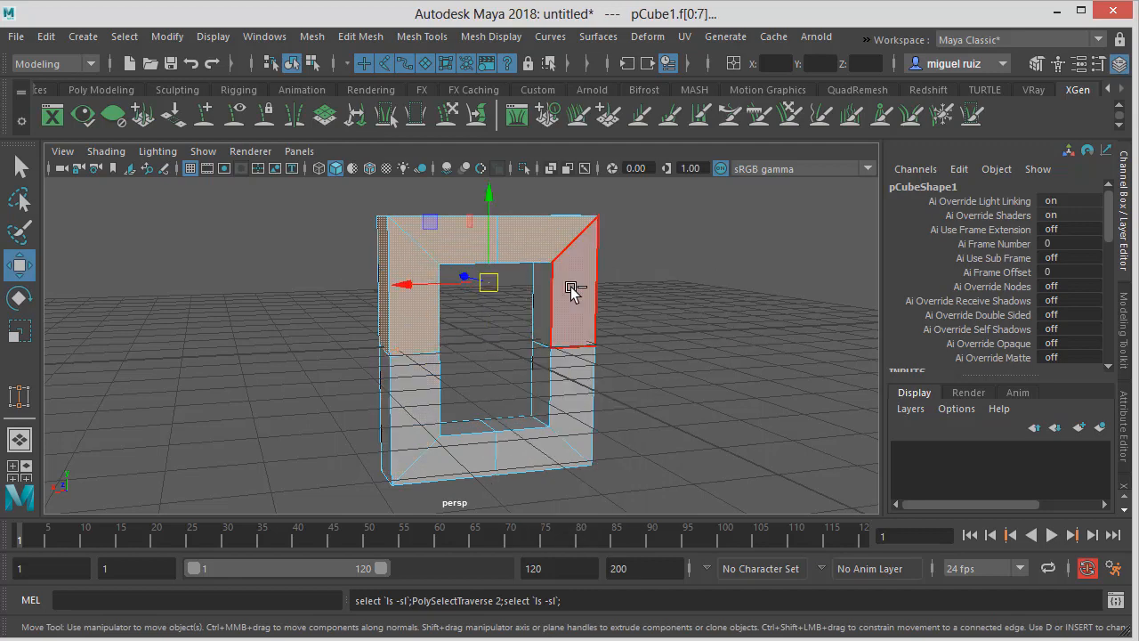
{"action": "right_click_drag", "start_coordinate": [572, 292], "coordinate": [432, 258], "text": "shift"}
{"action": "left_click_drag", "start_coordinate": [618, 285], "coordinate": [561, 313], "text": "alt"}
{"action": "left_click", "coordinate": [671, 299]}
Switch the frame to vertex selection, select the middle vertex of the upper front edge, and undo its accidental move
{"action": "middle_click_drag", "start_coordinate": [562, 314], "coordinate": [588, 267], "text": "alt"}
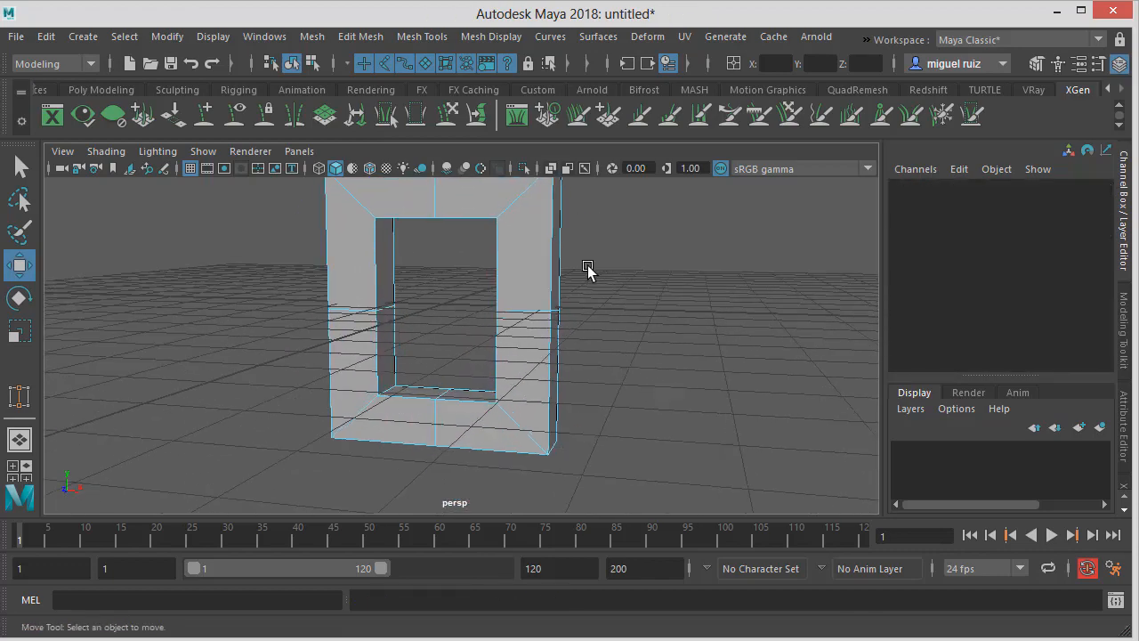
{"action": "left_click_drag", "start_coordinate": [588, 269], "coordinate": [526, 285], "text": "alt"}
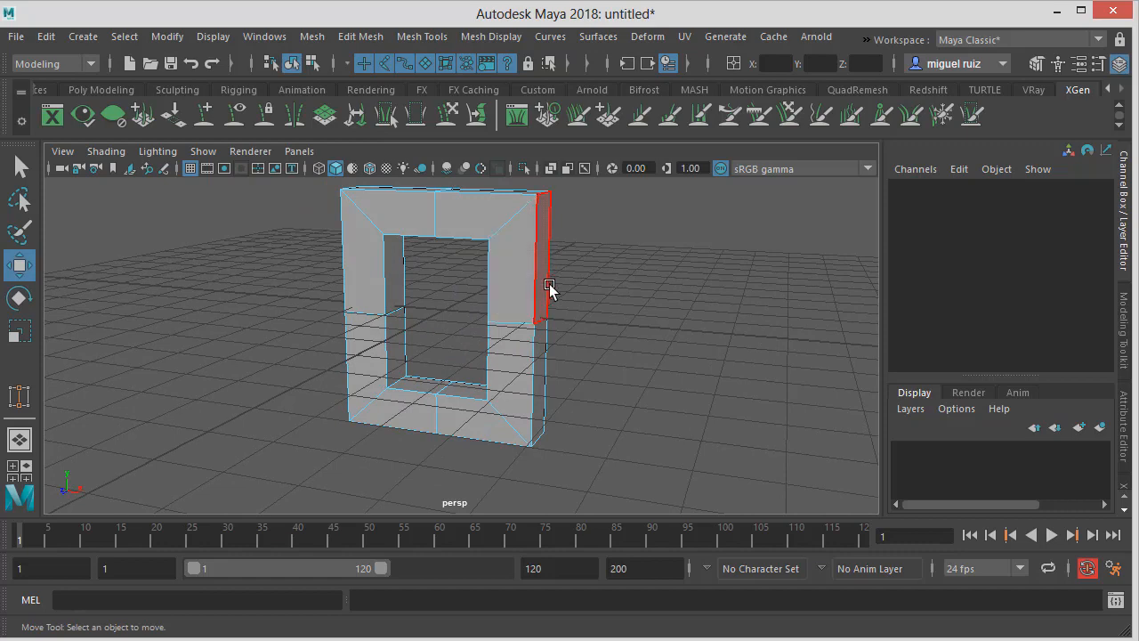
{"action": "left_click_drag", "start_coordinate": [530, 279], "coordinate": [593, 338], "text": "alt"}
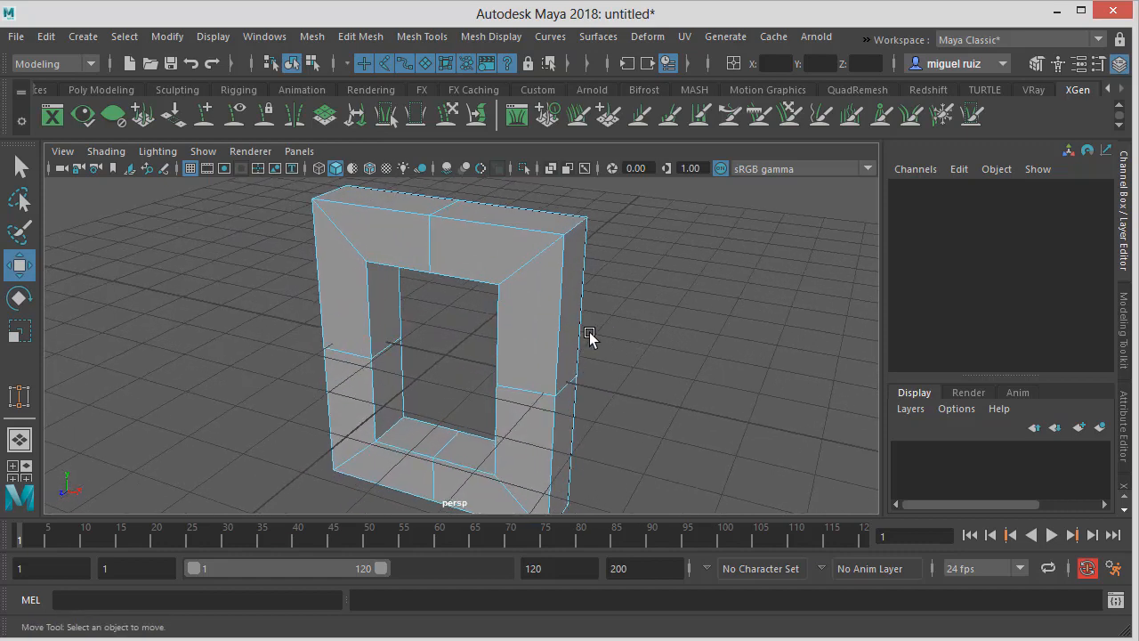
{"action": "right_click", "coordinate": [558, 295]}
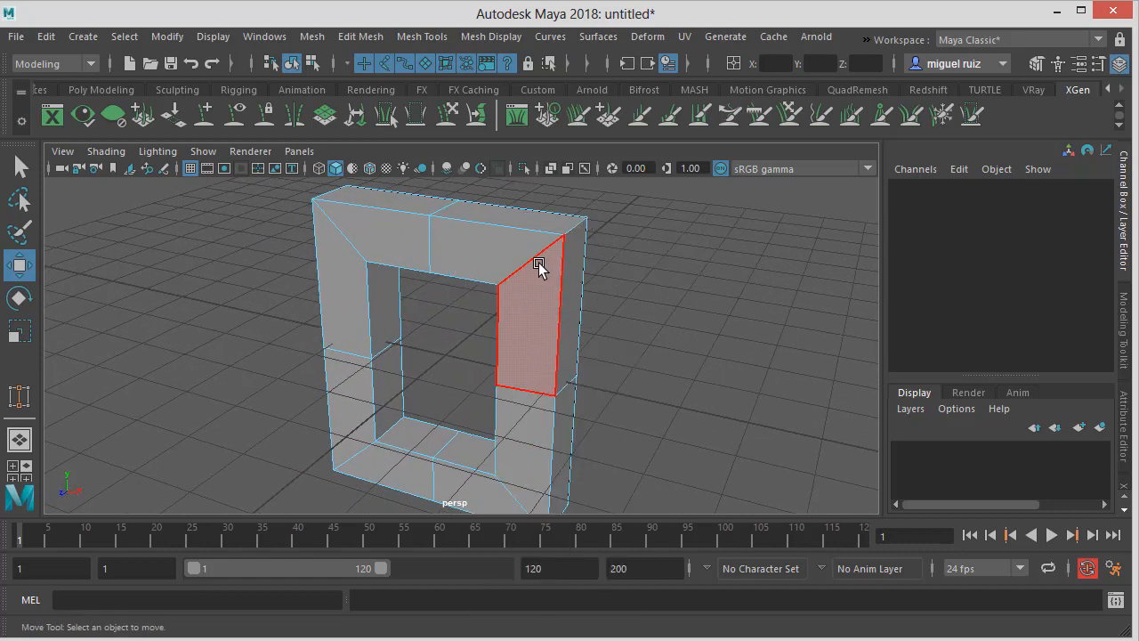
{"action": "right_click", "coordinate": [542, 262]}
{"action": "right_click_drag", "start_coordinate": [536, 262], "coordinate": [490, 247]}
{"action": "left_click", "coordinate": [434, 215]}
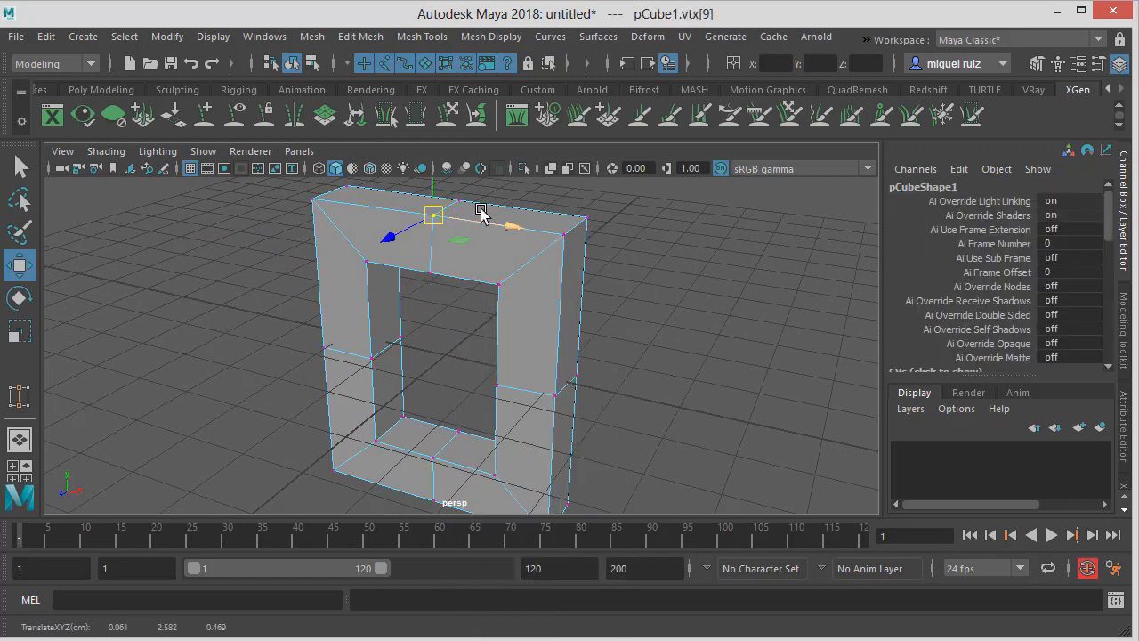
{"action": "key", "text": "ctrl+z"}
Try converting the selected vertex to its vertex perimeter and undo the conversion
{"action": "right_click", "coordinate": [466, 222], "text": "ctrl"}
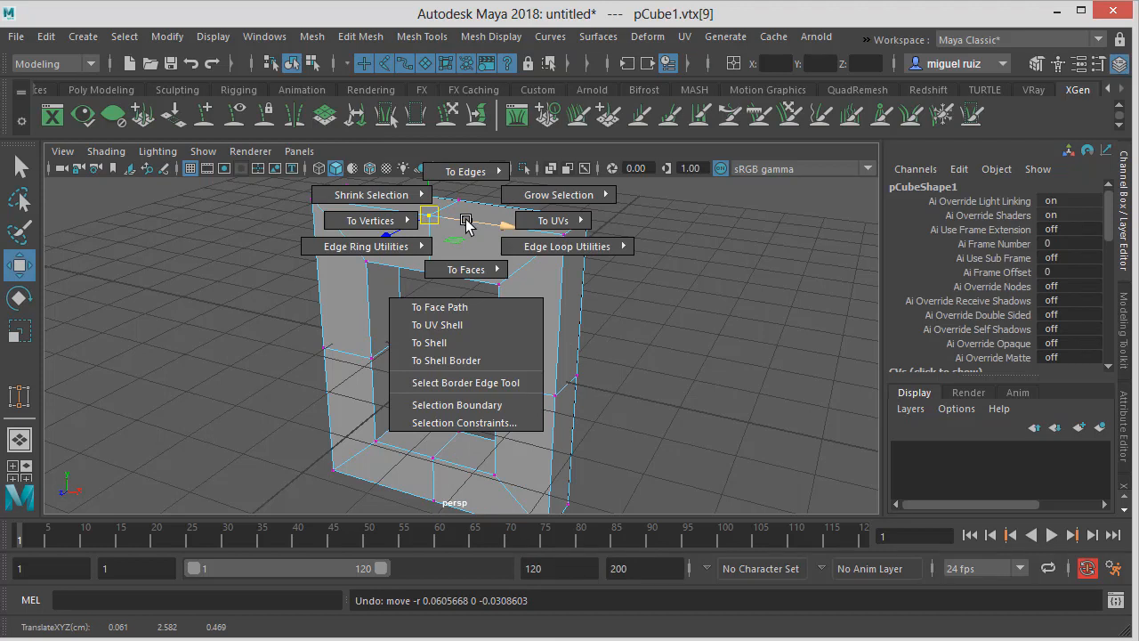
{"action": "mouse_move", "coordinate": [465, 222]}
{"action": "right_mouse_down"}
{"action": "mouse_move", "coordinate": [470, 207]}
{"action": "mouse_move", "coordinate": [466, 265]}
{"action": "mouse_move", "coordinate": [465, 223]}
{"action": "mouse_move", "coordinate": [404, 224]}
{"action": "mouse_move", "coordinate": [458, 223]}
{"action": "right_mouse_up"}
{"action": "right_click", "coordinate": [458, 222], "text": "ctrl"}
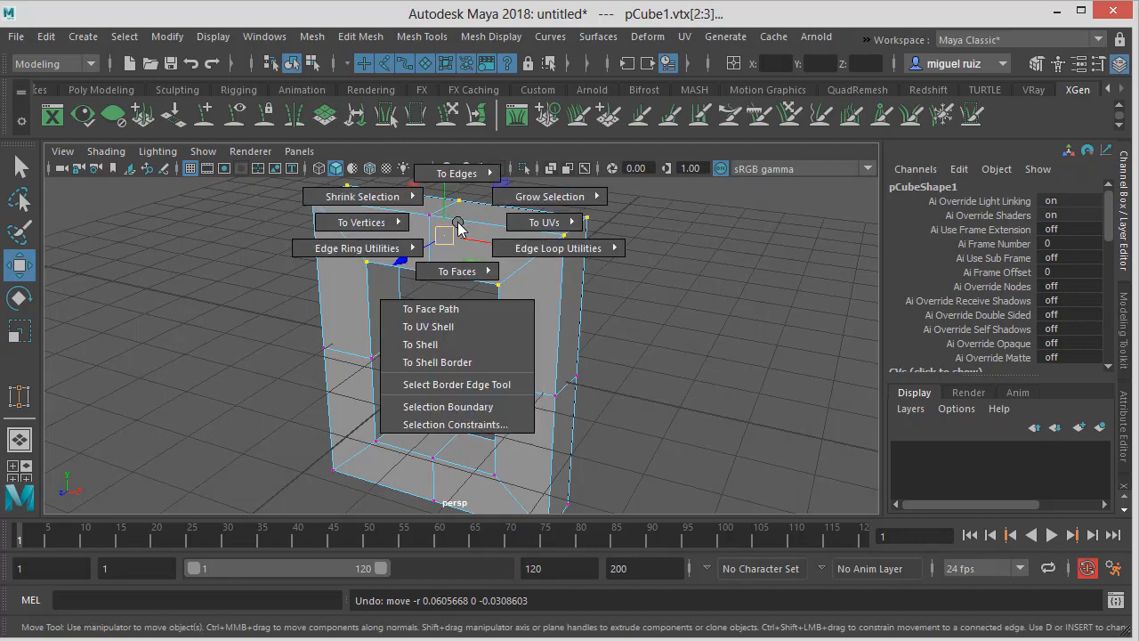
{"action": "key", "text": "ctrl+z"}
Try the edge ring and split operation from the selected vertex and undo it
{"action": "right_click", "coordinate": [461, 230], "text": "ctrl"}
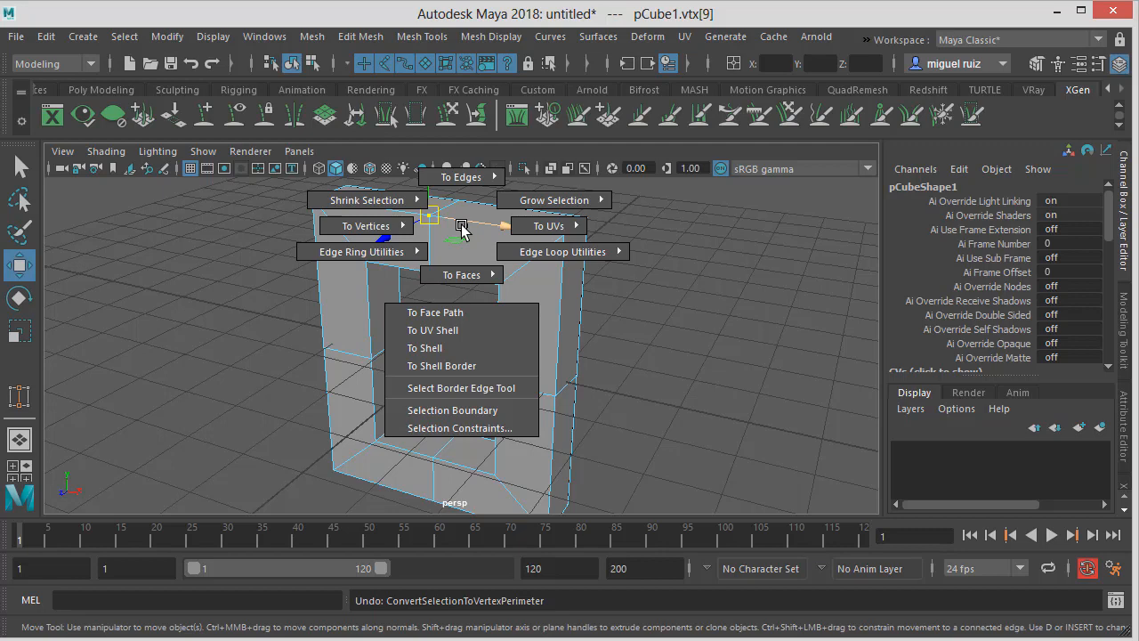
{"action": "mouse_move", "coordinate": [457, 244]}
{"action": "right_mouse_down"}
{"action": "mouse_move", "coordinate": [478, 245]}
{"action": "mouse_move", "coordinate": [413, 253]}
{"action": "mouse_move", "coordinate": [448, 262]}
{"action": "mouse_move", "coordinate": [447, 230]}
{"action": "right_mouse_up"}
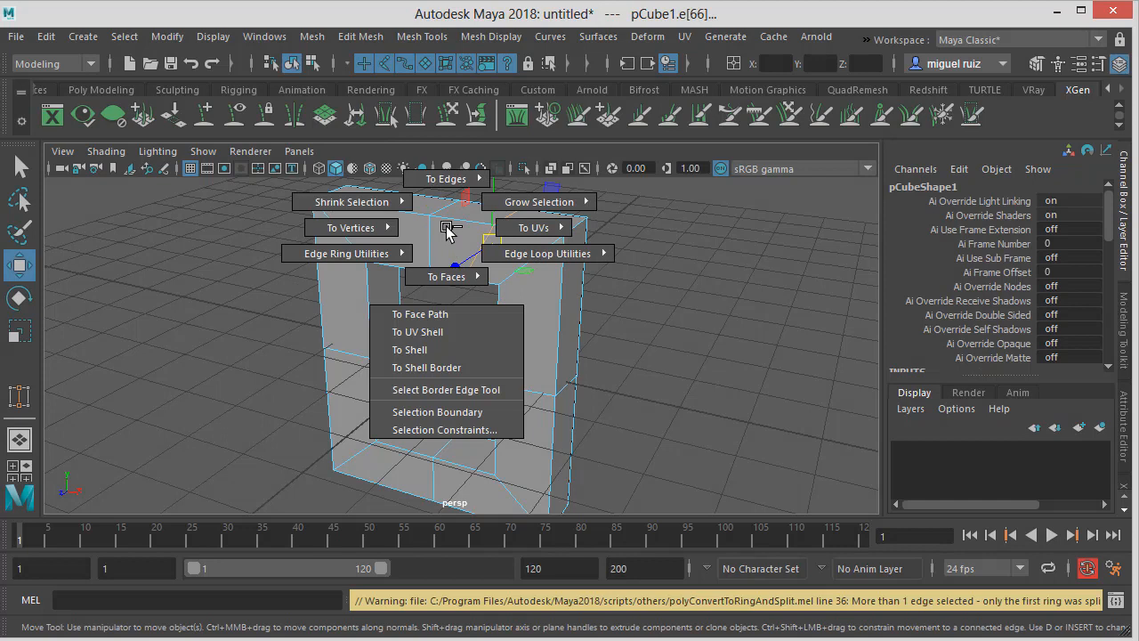
{"action": "right_click_drag", "start_coordinate": [448, 230], "coordinate": [450, 234]}
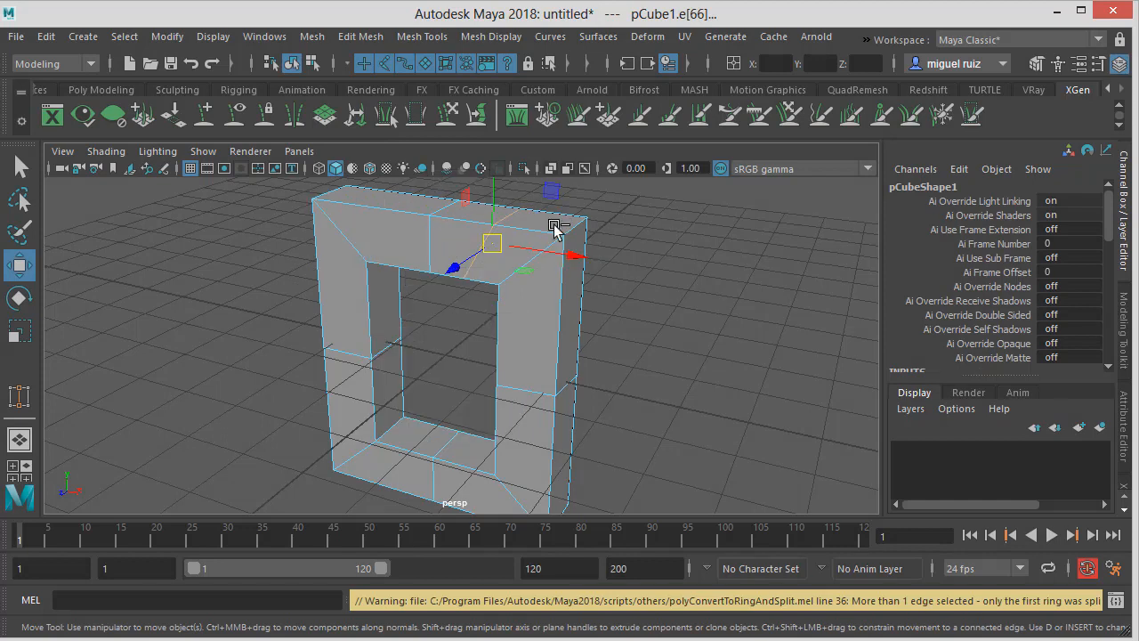
{"action": "key", "text": "ctrl+z"}
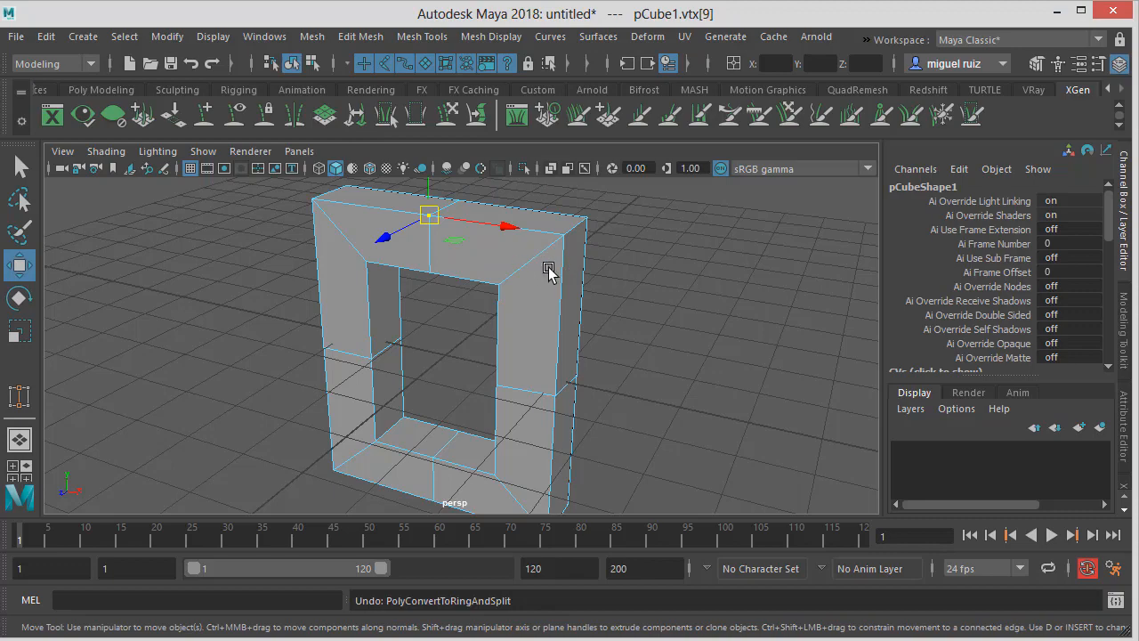
Switch to edge selection and pick the parallel lengthwise edges of the top beam's right half one by one
{"action": "left_click_drag", "start_coordinate": [547, 272], "coordinate": [492, 278], "text": "alt"}
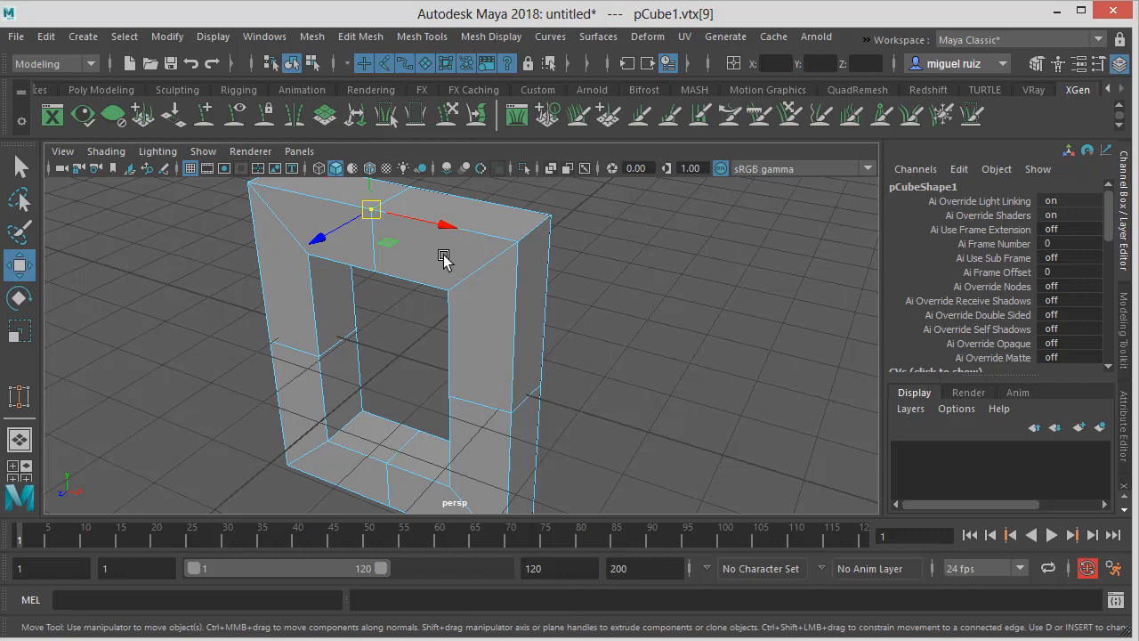
{"action": "right_click", "coordinate": [467, 206]}
{"action": "left_click", "coordinate": [467, 157]}
{"action": "left_click", "coordinate": [453, 220]}
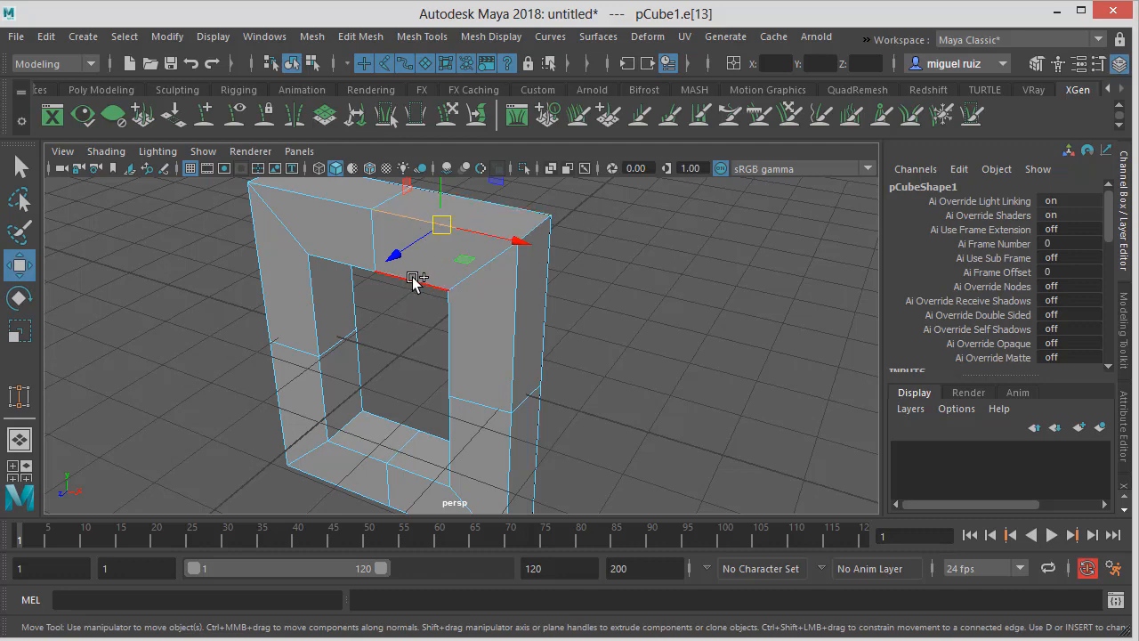
{"action": "left_click", "coordinate": [545, 251], "text": "shift"}
{"action": "left_click_drag", "start_coordinate": [545, 251], "coordinate": [476, 241], "text": "alt"}
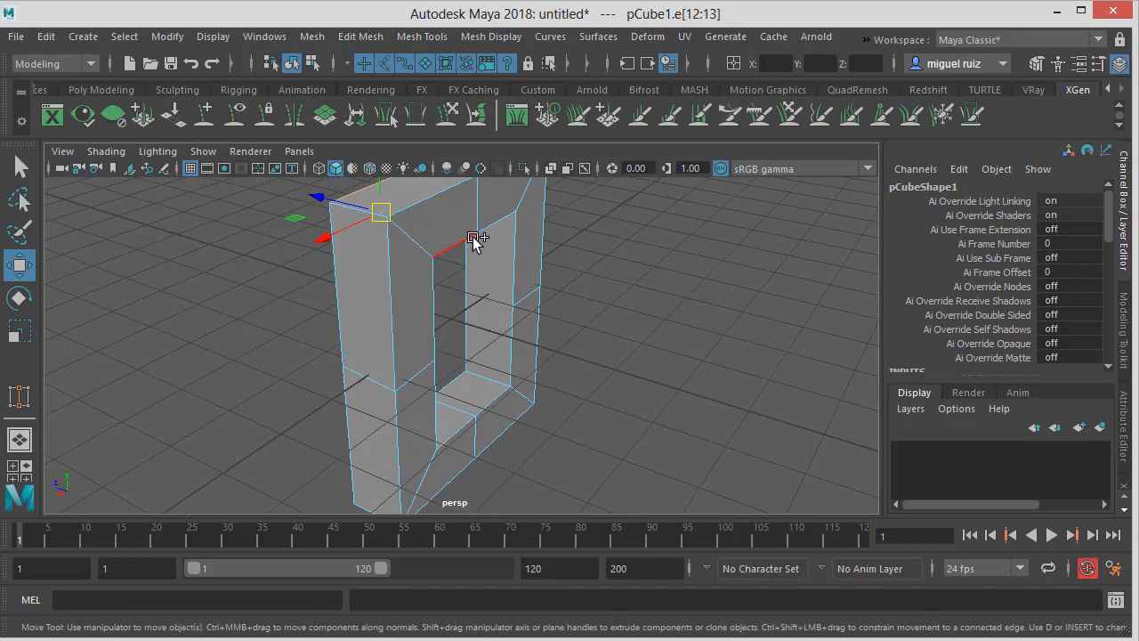
{"action": "left_click", "coordinate": [476, 240], "text": "shift"}
{"action": "left_click_drag", "start_coordinate": [356, 306], "coordinate": [471, 284], "text": "alt"}
{"action": "left_click", "coordinate": [647, 289]}
{"action": "key", "text": "ctrl+z"}
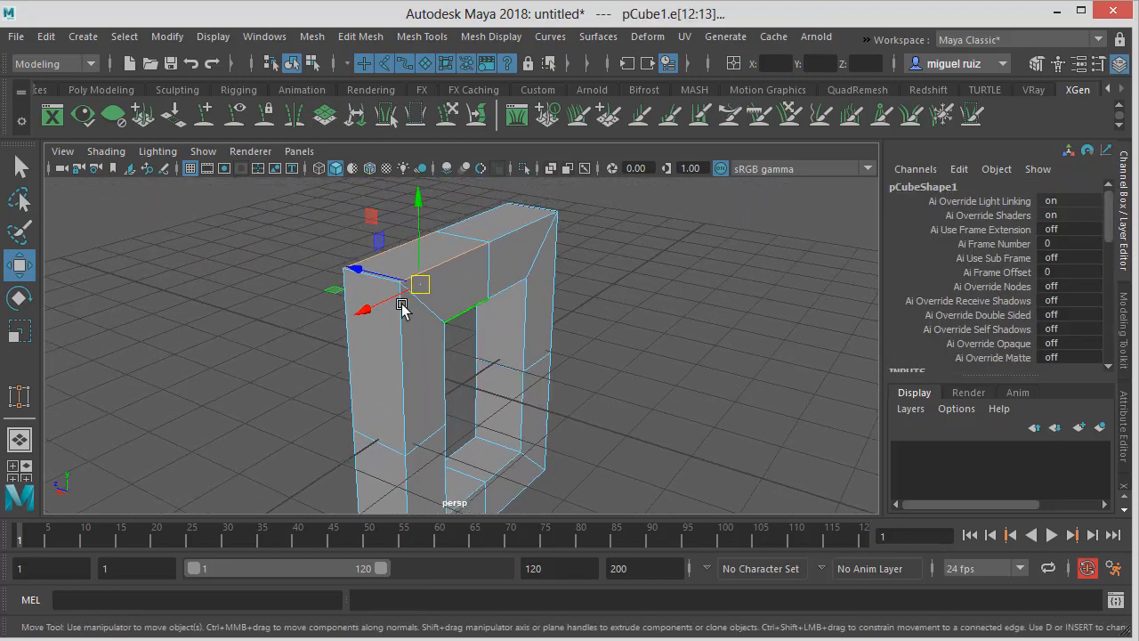
{"action": "left_click_drag", "start_coordinate": [402, 306], "coordinate": [612, 277], "text": "alt"}
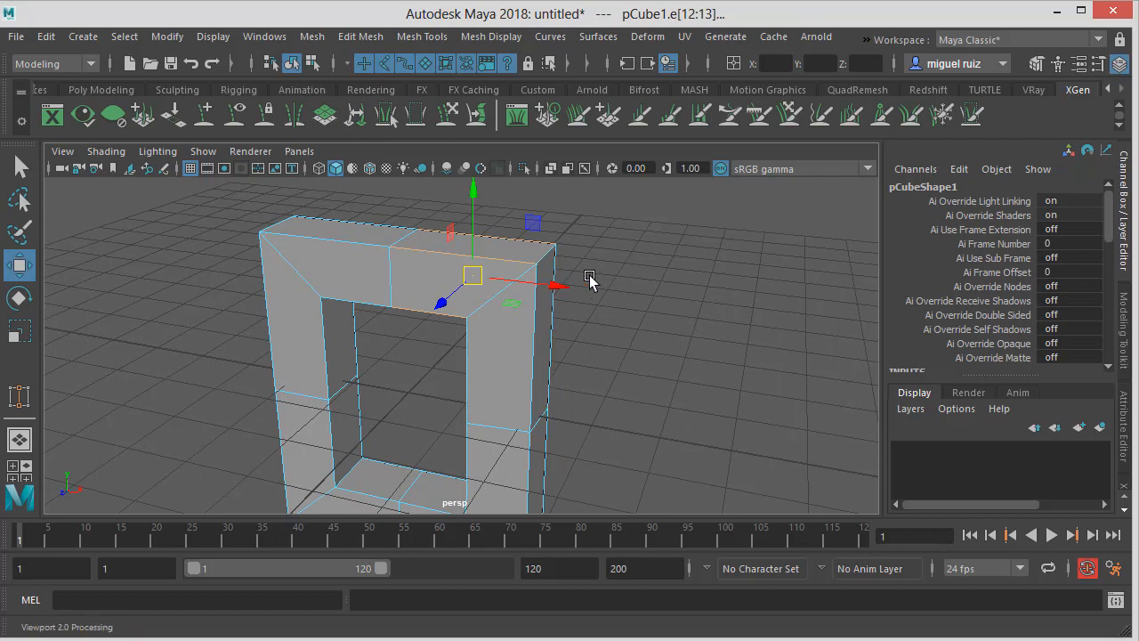
Select only the upper front edge of the top beam's right half and convert it to its edge ring
{"action": "left_click", "coordinate": [623, 269]}
{"action": "left_click", "coordinate": [437, 258]}
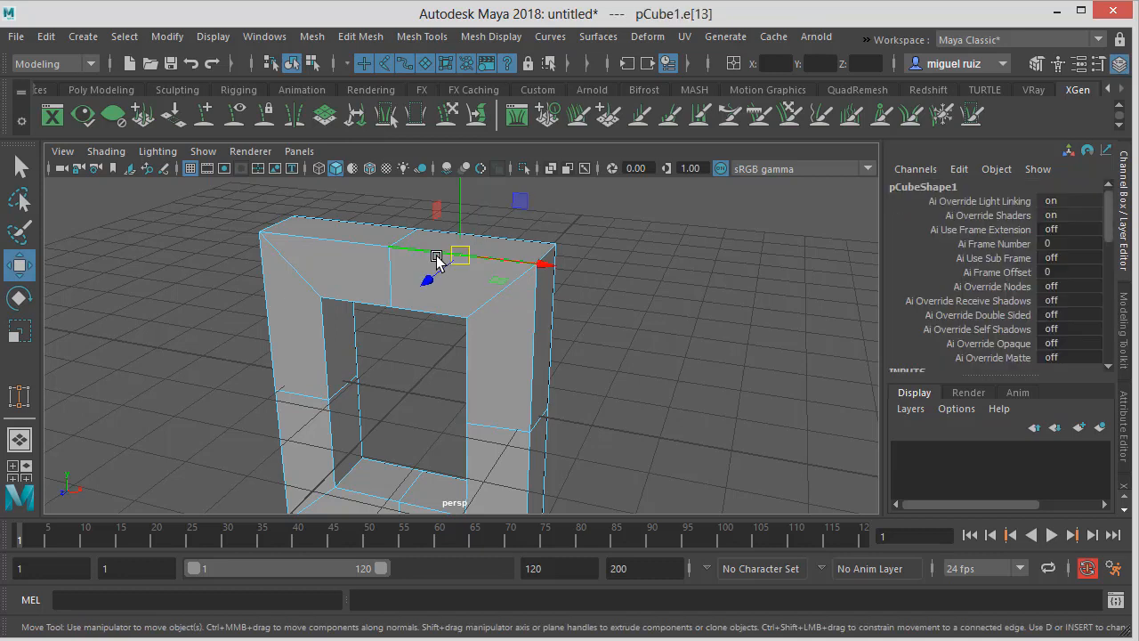
{"action": "right_click", "coordinate": [436, 258], "text": "ctrl"}
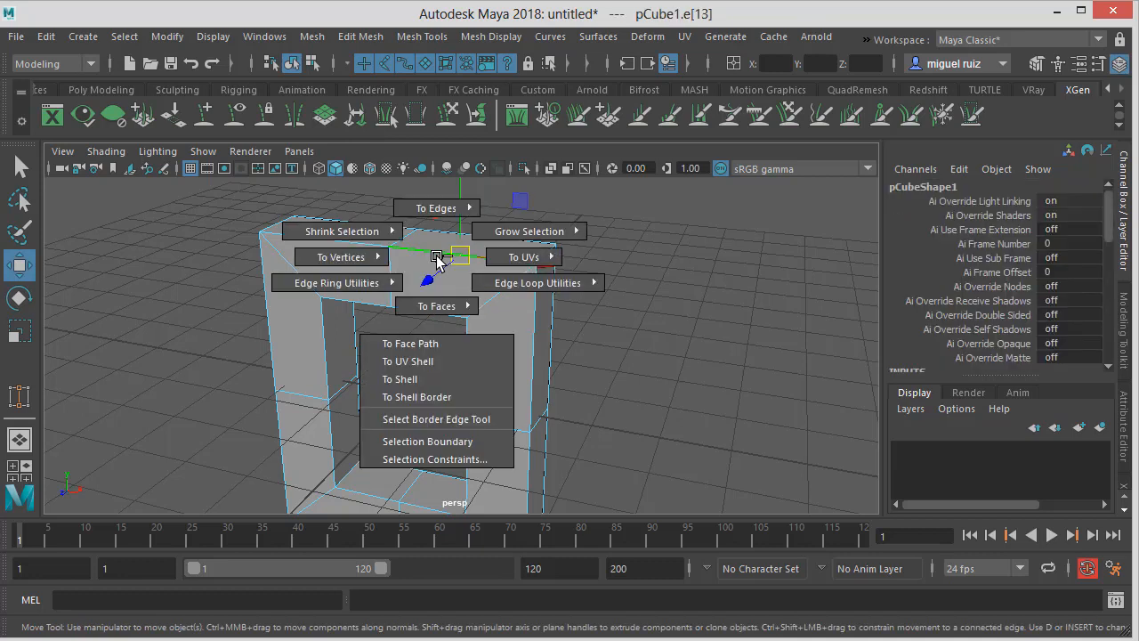
{"action": "right_click_drag", "start_coordinate": [428, 272], "coordinate": [277, 323], "text": "ctrl"}
{"action": "left_click_drag", "start_coordinate": [394, 313], "coordinate": [409, 274], "text": "alt"}
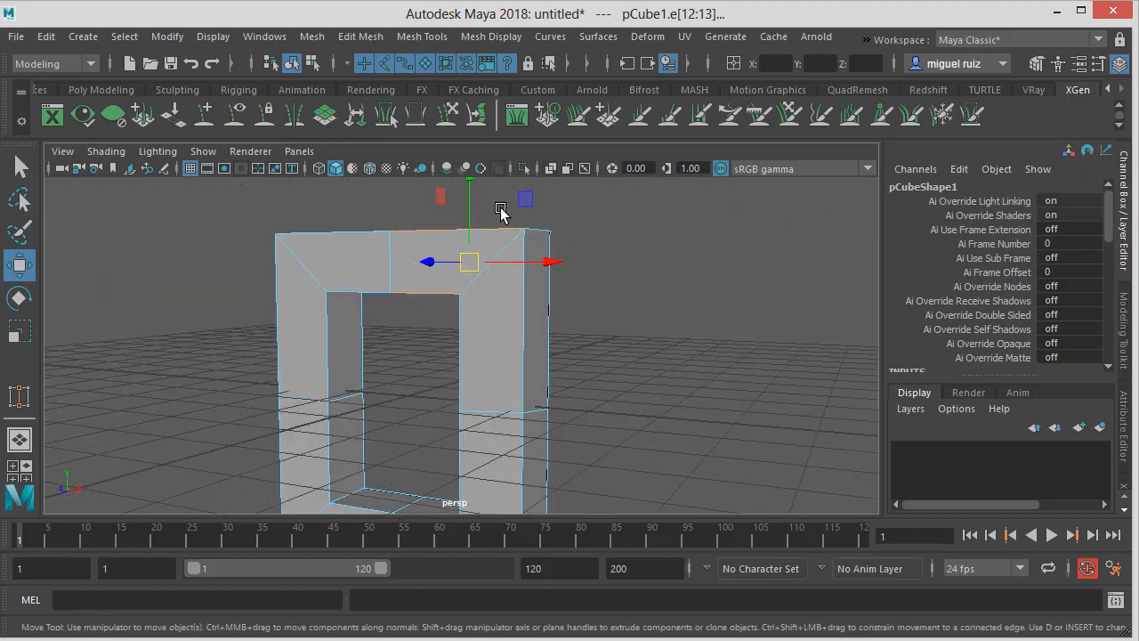
Convert another frame edge to its ring, and repeat with the short middle edge on the front of the top beam
{"action": "left_click_drag", "start_coordinate": [502, 211], "coordinate": [540, 288], "text": "alt"}
{"action": "left_click", "coordinate": [486, 311]}
{"action": "right_click_drag", "start_coordinate": [541, 287], "coordinate": [379, 338], "text": "ctrl"}
{"action": "left_click_drag", "start_coordinate": [470, 329], "coordinate": [394, 244], "text": "alt"}
{"action": "left_click", "coordinate": [389, 256]}
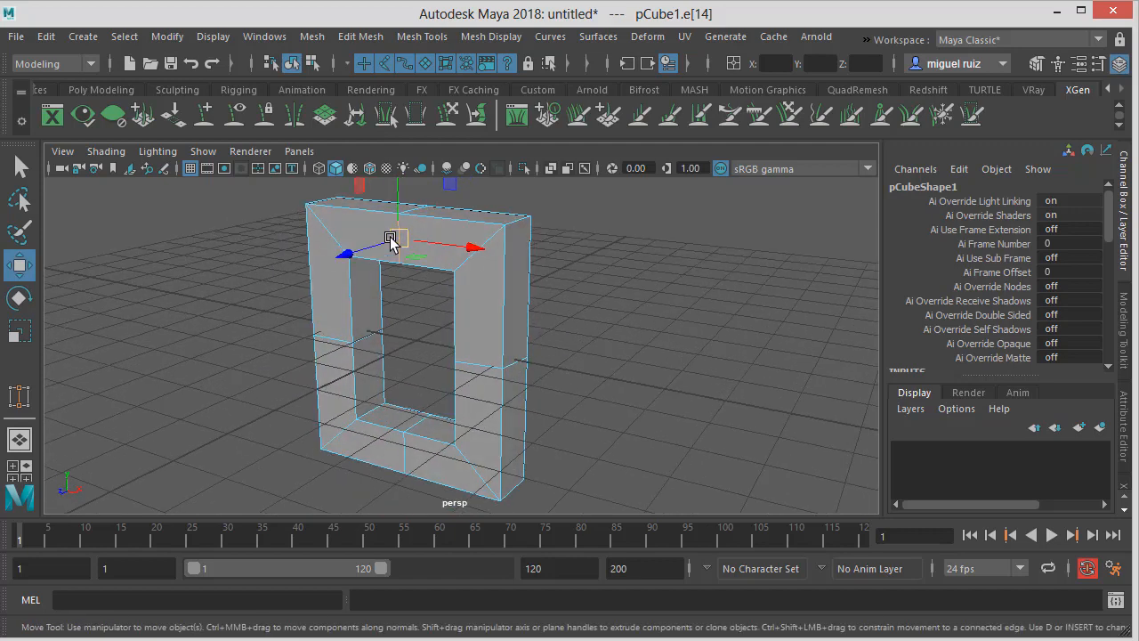
{"action": "right_click_drag", "start_coordinate": [389, 240], "coordinate": [260, 280], "text": "ctrl"}
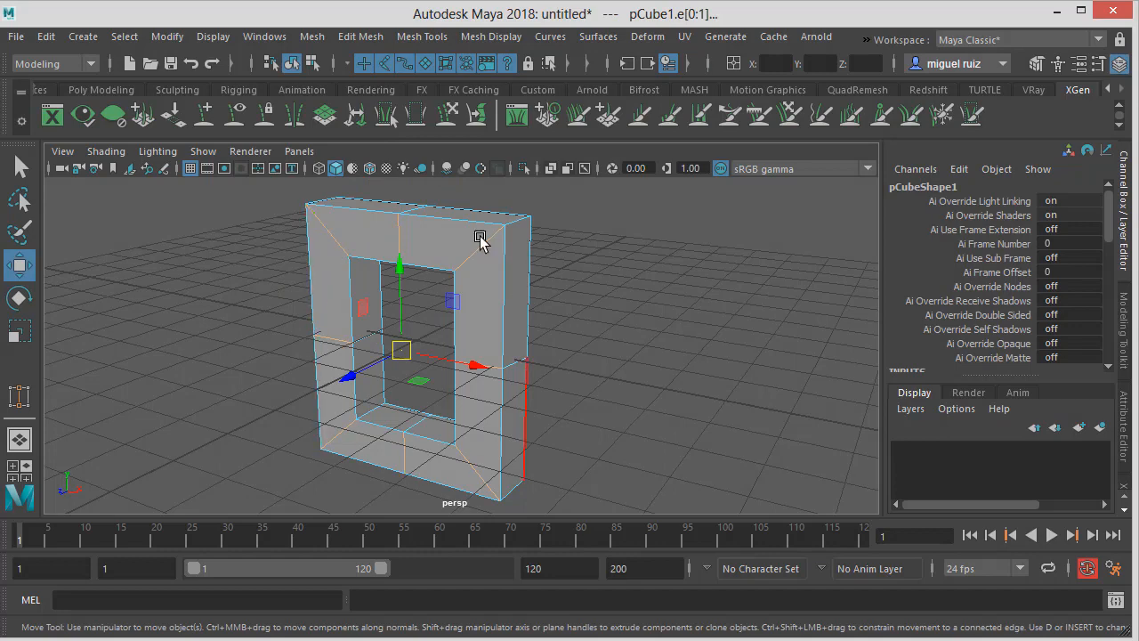
Try moving the front edge ring forward and scaling it uniformly, undoing both changes
{"action": "mouse_move", "coordinate": [348, 377]}
{"action": "left_mouse_down"}
{"action": "mouse_move", "coordinate": [293, 399]}
{"action": "mouse_move", "coordinate": [344, 382]}
{"action": "left_mouse_up"}
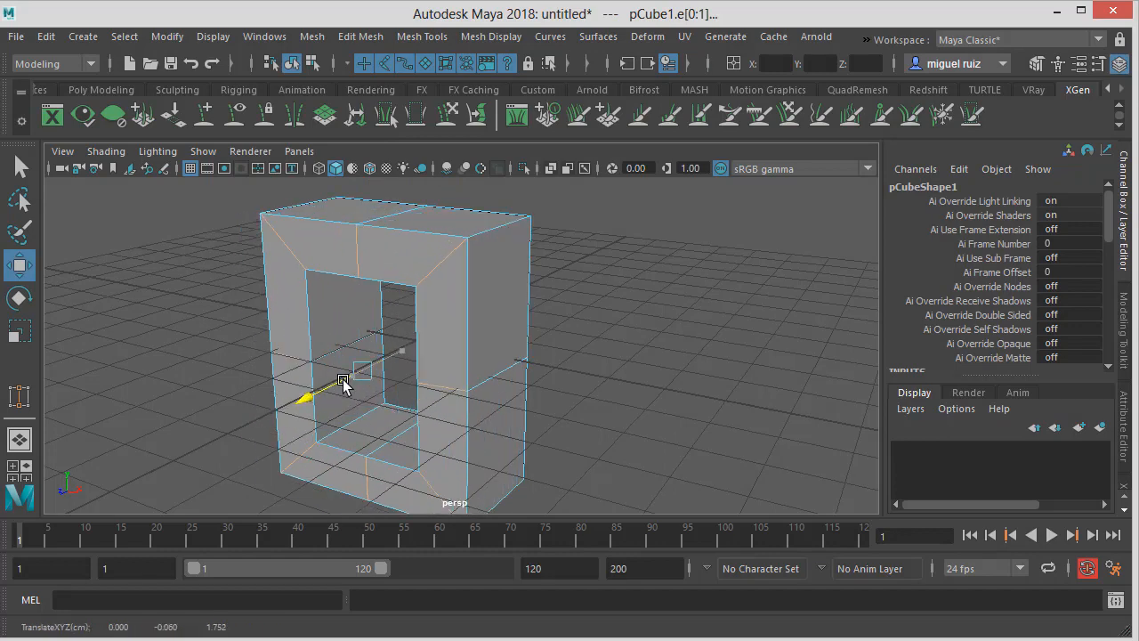
{"action": "key", "text": "ctrl+z"}
{"action": "key", "text": "e"}
{"action": "key", "text": "r"}
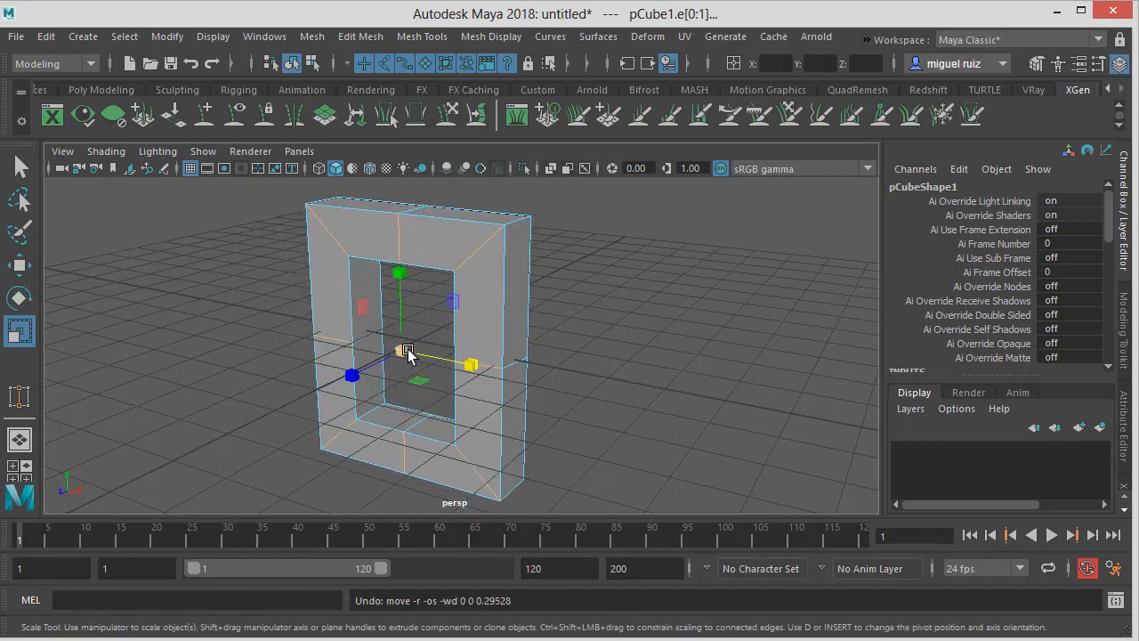
{"action": "mouse_move", "coordinate": [401, 353]}
{"action": "left_mouse_down"}
{"action": "mouse_move", "coordinate": [437, 344]}
{"action": "mouse_move", "coordinate": [385, 362]}
{"action": "mouse_move", "coordinate": [400, 353]}
{"action": "left_mouse_up"}
{"action": "key", "text": "ctrl+z"}
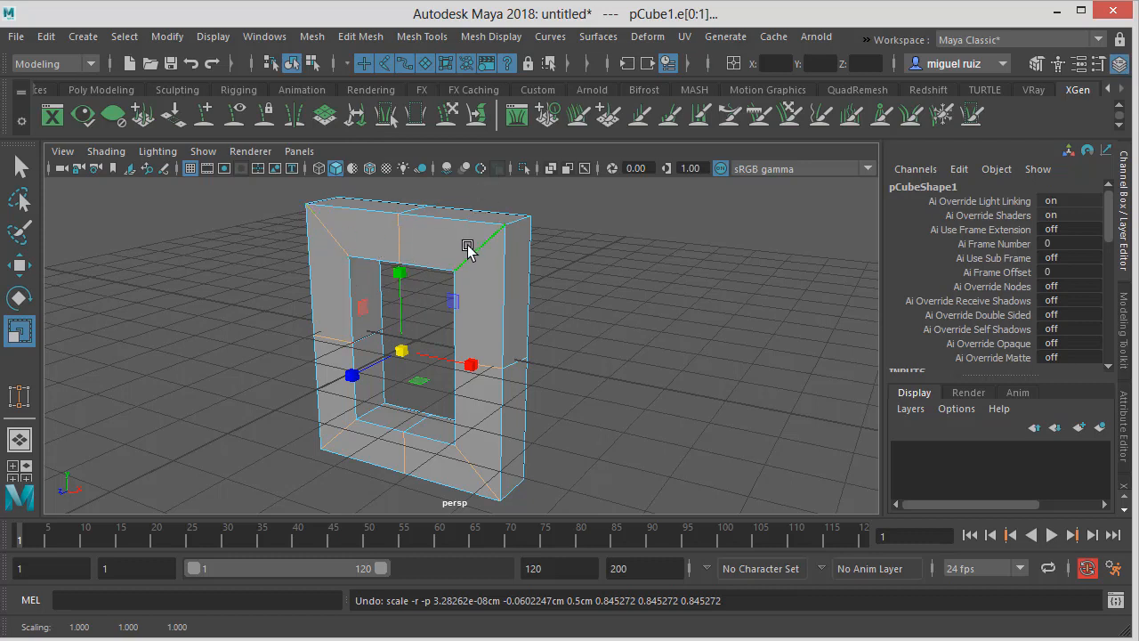
Convert the front edge ring to the frame's front faces
{"action": "right_click_drag", "start_coordinate": [465, 248], "coordinate": [457, 341], "text": "ctrl"}
{"action": "left_click_drag", "start_coordinate": [553, 296], "coordinate": [574, 257], "text": "alt"}
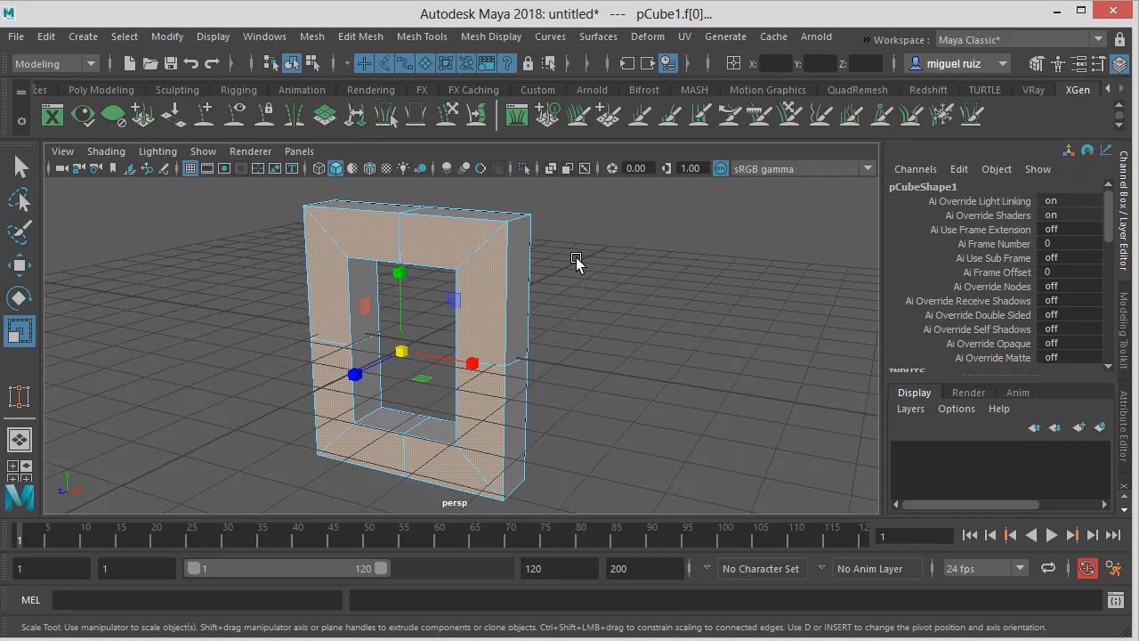
Return the frame to object mode, duplicate it and move the copy along X to about 8.53
{"action": "left_click", "coordinate": [311, 63]}
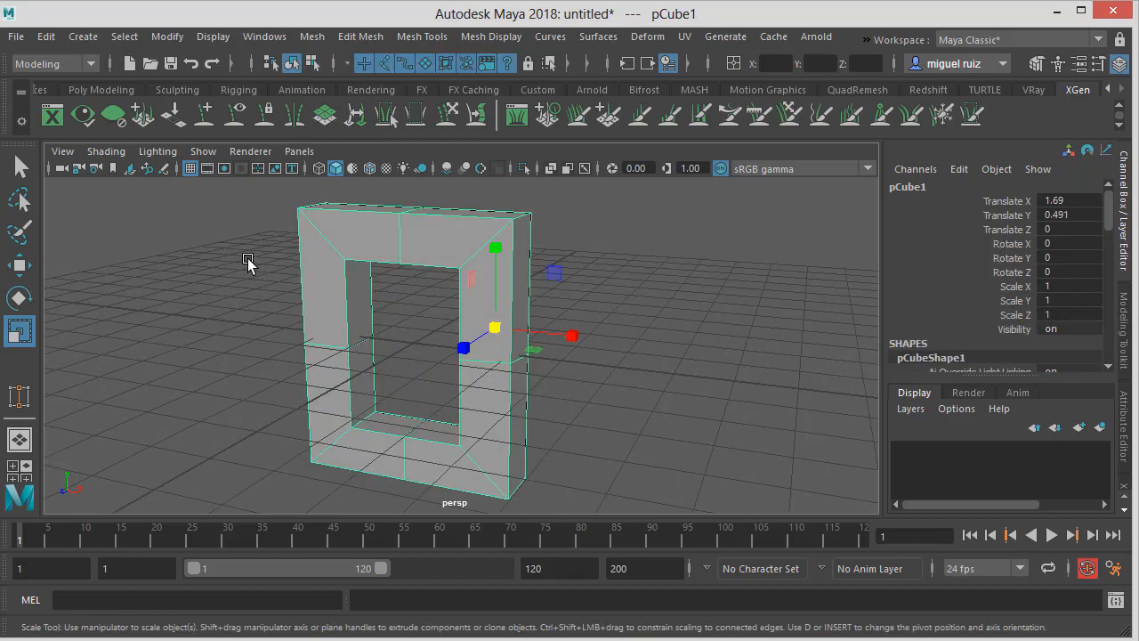
{"action": "key", "text": "w"}
{"action": "left_click", "coordinate": [170, 254]}
{"action": "left_click", "coordinate": [510, 258]}
{"action": "right_click_drag", "start_coordinate": [511, 258], "coordinate": [417, 268], "text": "alt"}
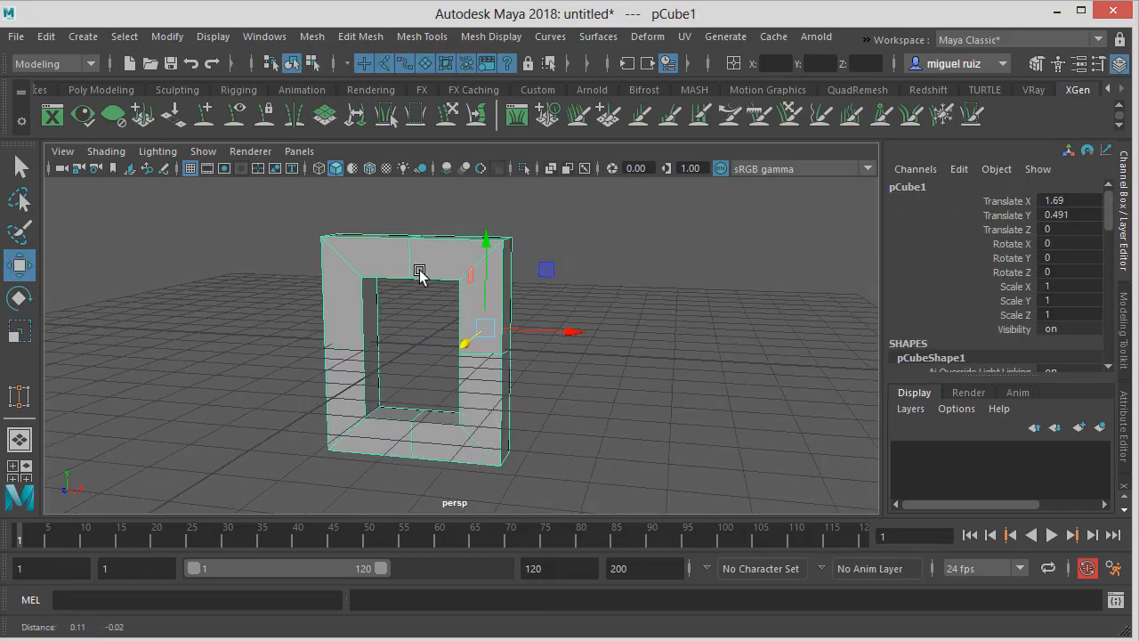
{"action": "left_click_drag", "start_coordinate": [417, 268], "coordinate": [412, 289], "text": "alt"}
{"action": "key", "text": "ctrl+d"}
{"action": "left_click_drag", "start_coordinate": [502, 317], "coordinate": [844, 340]}
{"action": "middle_click_drag", "start_coordinate": [651, 315], "coordinate": [418, 317], "text": "alt"}
{"action": "right_click_drag", "start_coordinate": [418, 317], "coordinate": [427, 289], "text": "alt"}
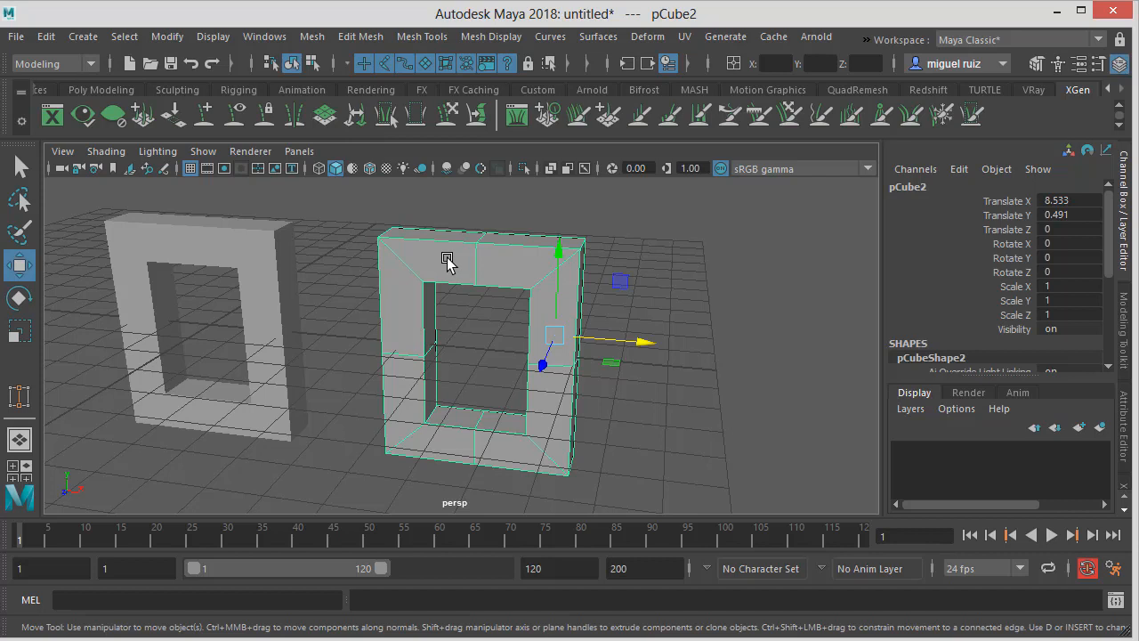
Switch the duplicated frame to face mode and clear its face selection
{"action": "right_click", "coordinate": [448, 261]}
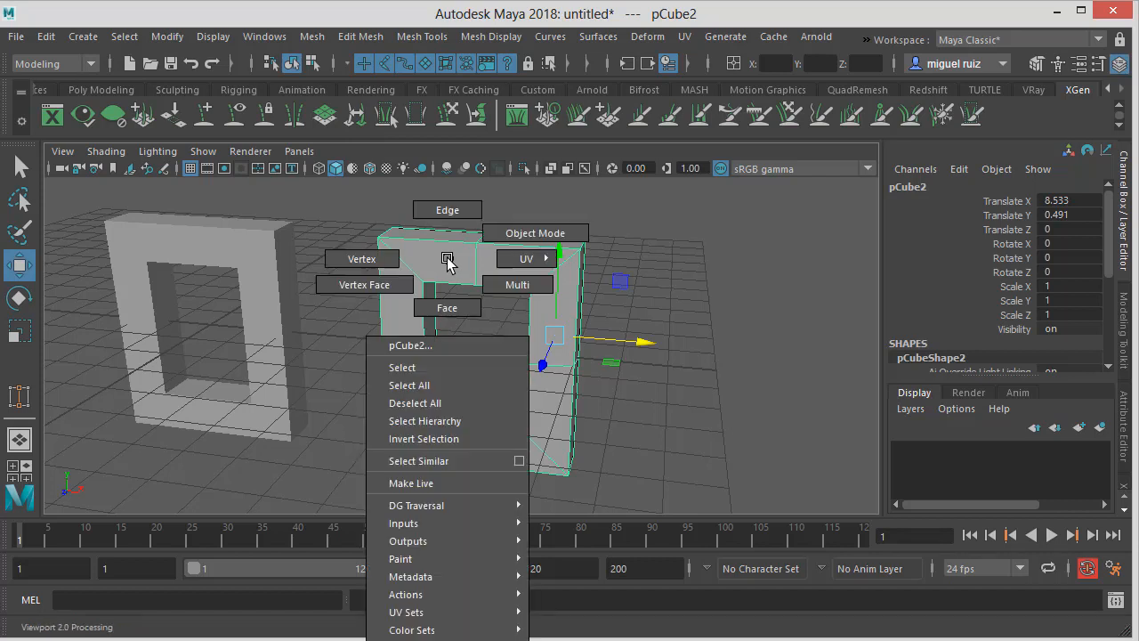
{"action": "left_click", "coordinate": [447, 308]}
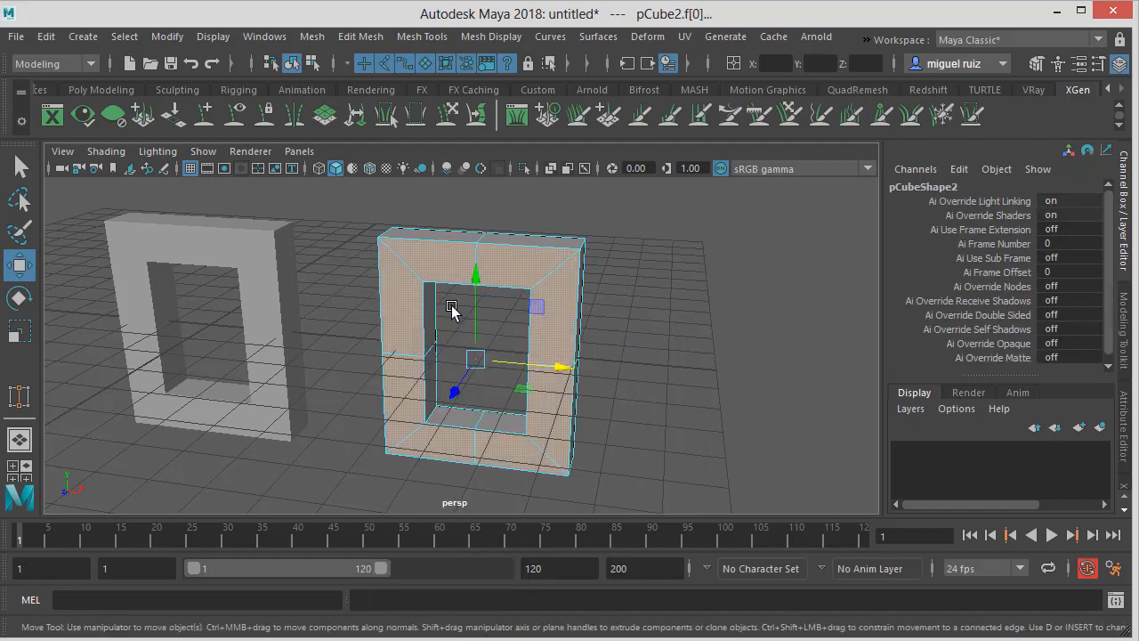
{"action": "left_click", "coordinate": [629, 236]}
{"action": "left_click_drag", "start_coordinate": [610, 257], "coordinate": [636, 260], "text": "alt"}
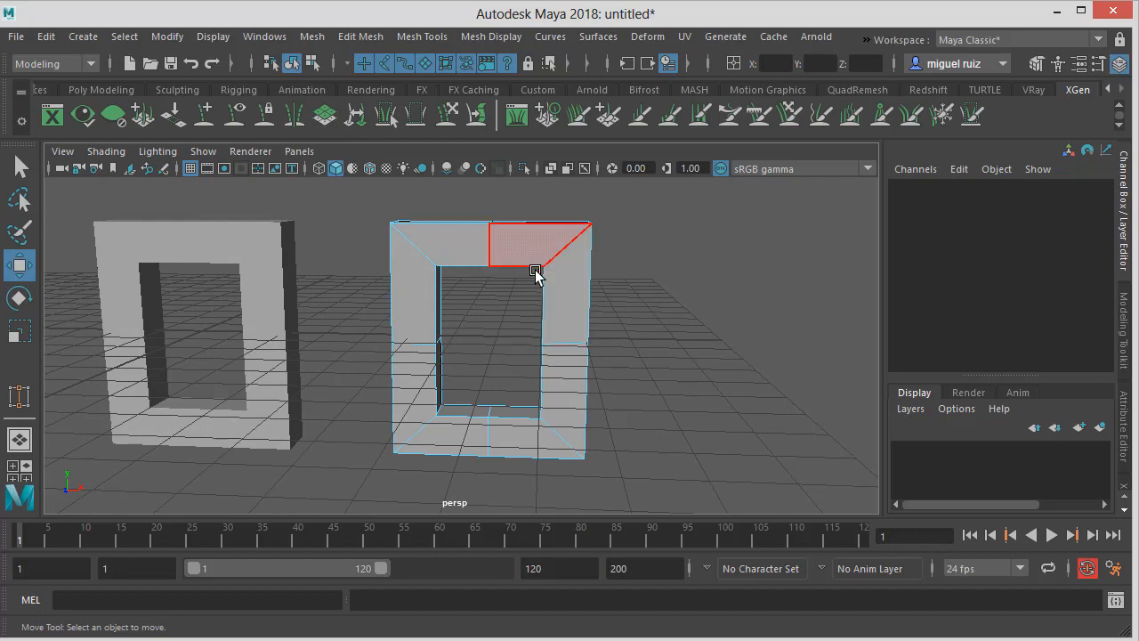
Try adding the copy's front faces one by one across the top and down one side, add more by box selection, and deselect everything
{"action": "left_click", "coordinate": [450, 252]}
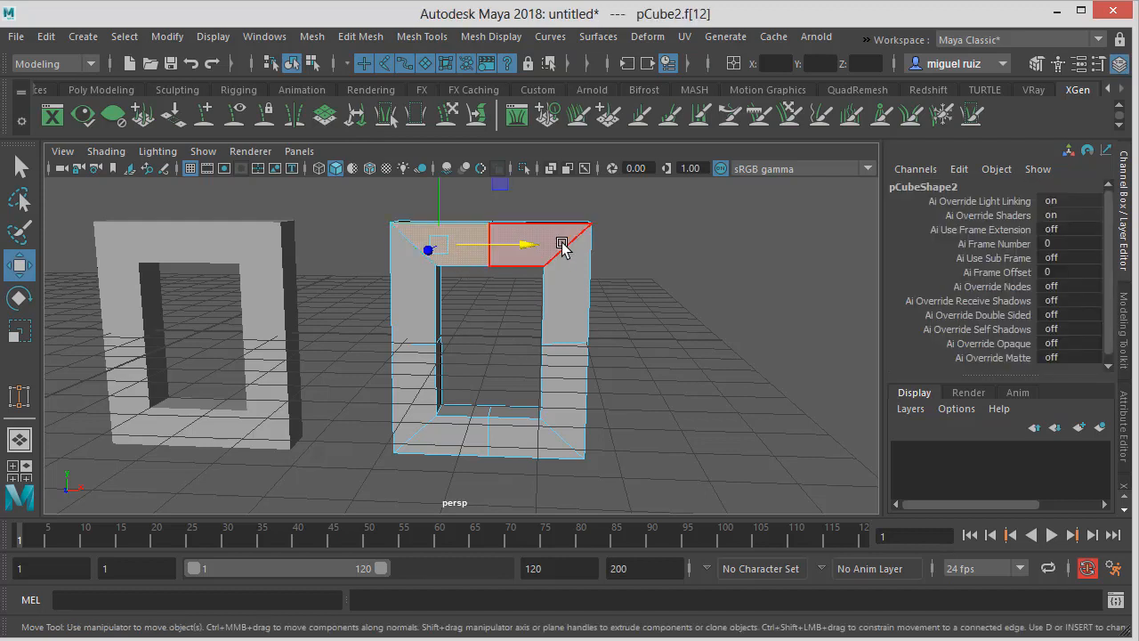
{"action": "left_click", "coordinate": [566, 241], "text": "shift"}
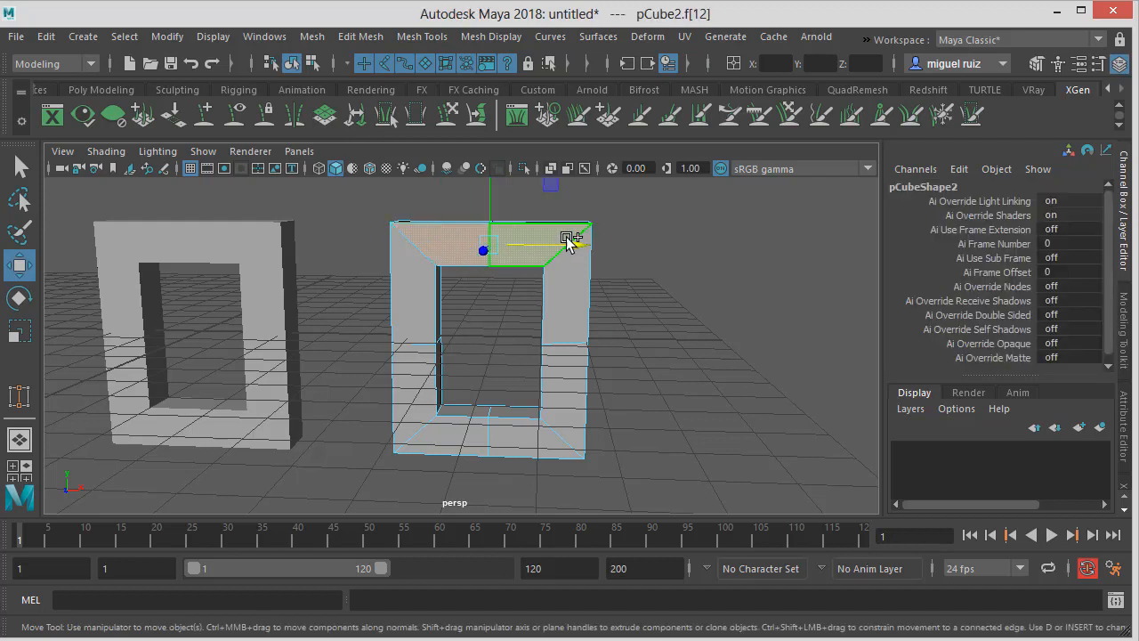
{"action": "left_click", "coordinate": [570, 285], "text": "shift"}
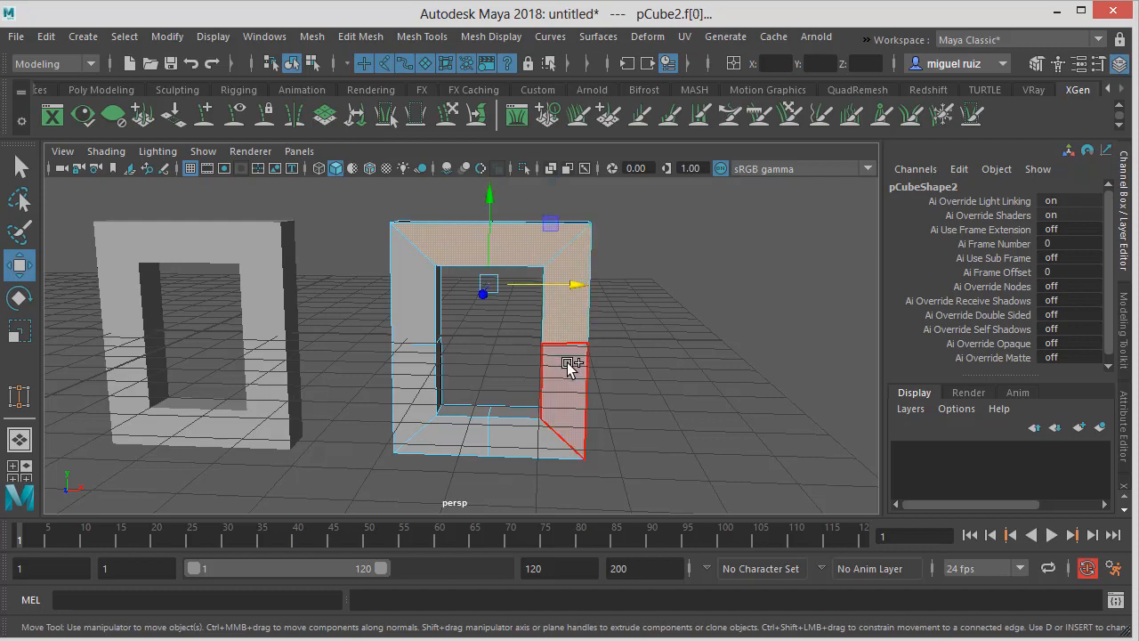
{"action": "left_click", "coordinate": [569, 363], "text": "shift"}
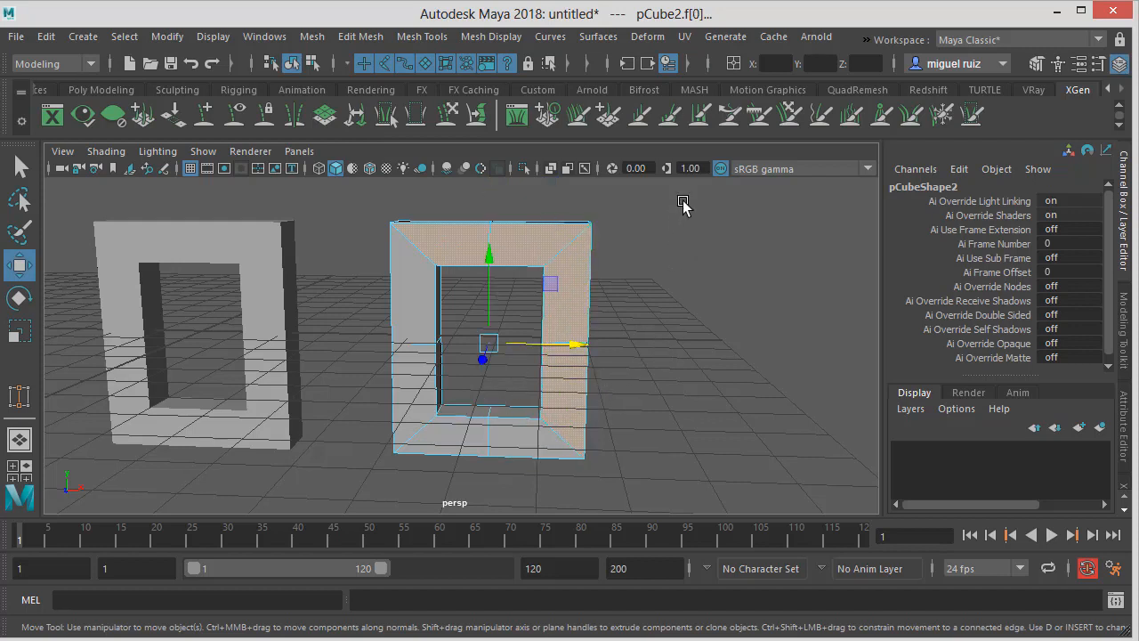
{"action": "left_click_drag", "start_coordinate": [682, 205], "coordinate": [409, 405], "text": "shift"}
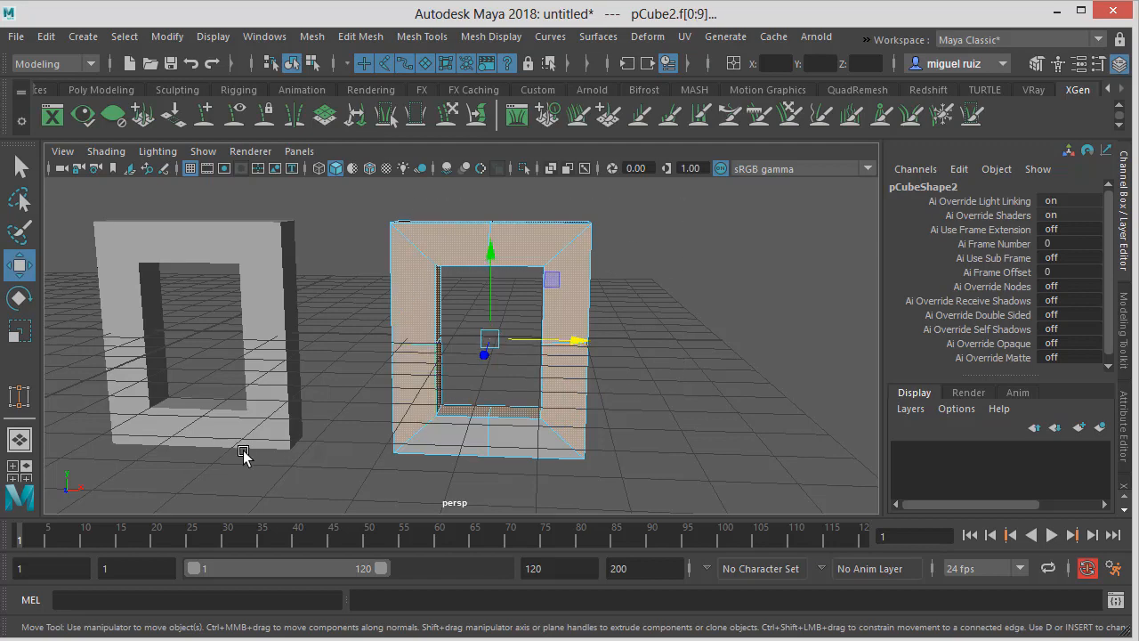
{"action": "left_click", "coordinate": [282, 448]}
{"action": "left_click", "coordinate": [417, 214]}
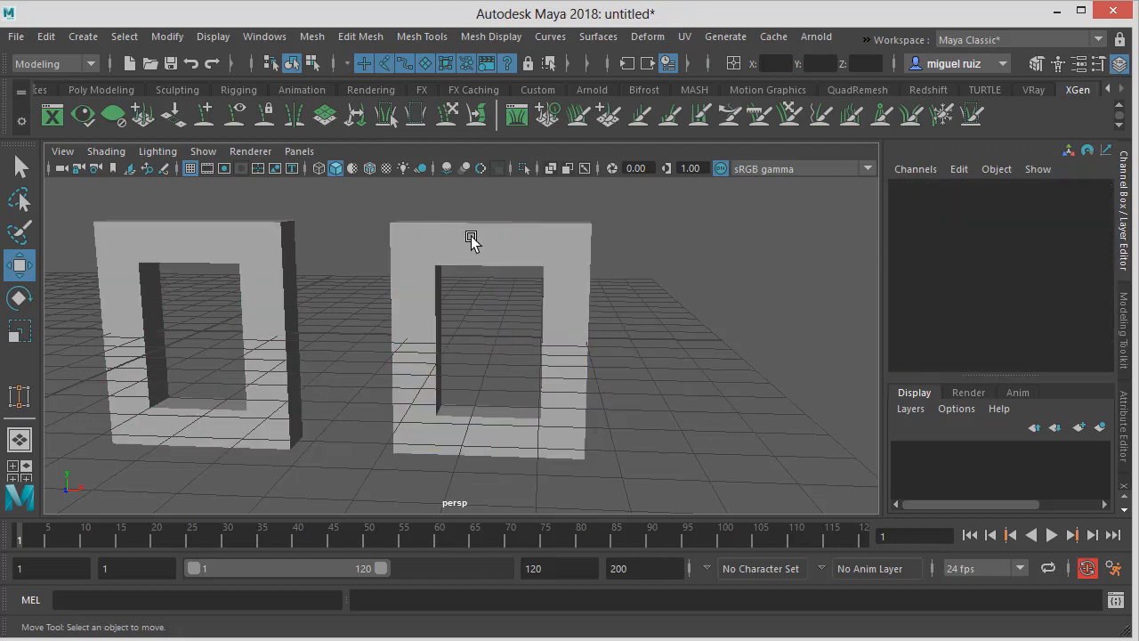
Return the copy to face mode, try box-selecting faces and removing both side beams' faces from the selection, and clear it
{"action": "left_click", "coordinate": [471, 239]}
{"action": "right_click_drag", "start_coordinate": [503, 234], "coordinate": [489, 284]}
{"action": "left_click_drag", "start_coordinate": [684, 203], "coordinate": [464, 505]}
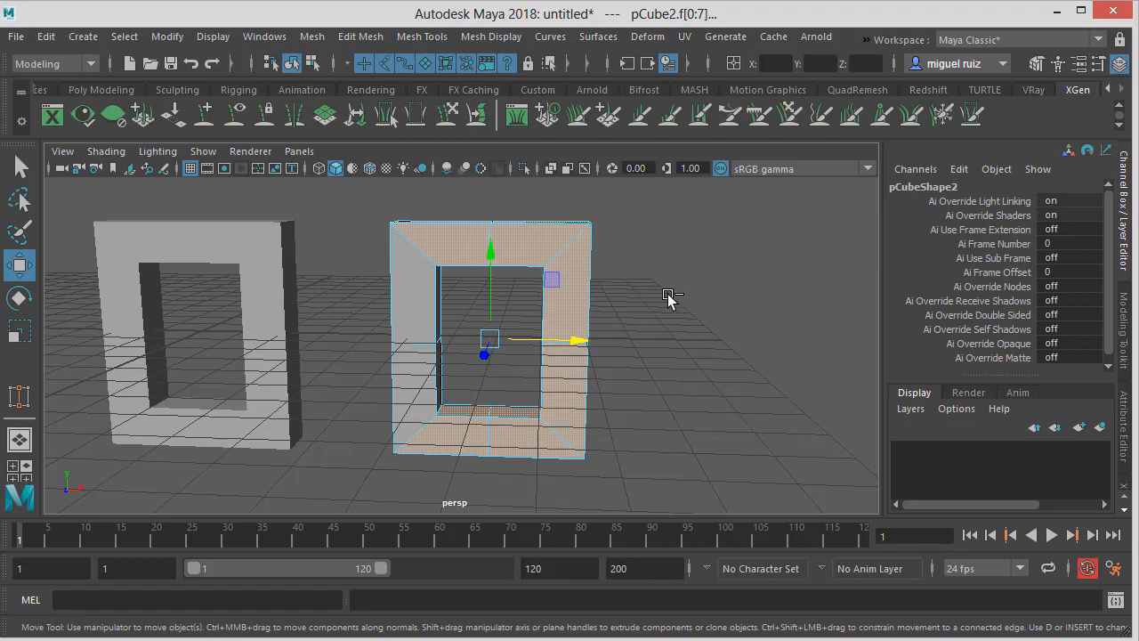
{"action": "left_click_drag", "start_coordinate": [676, 291], "coordinate": [490, 356]}
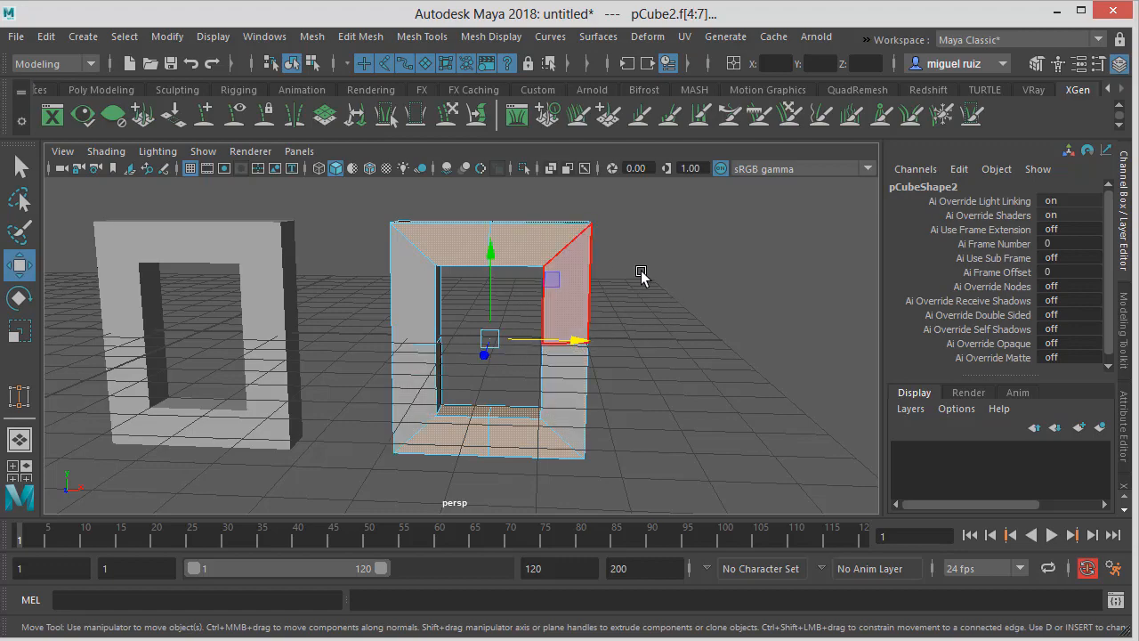
{"action": "left_click_drag", "start_coordinate": [641, 276], "coordinate": [616, 267], "text": "alt"}
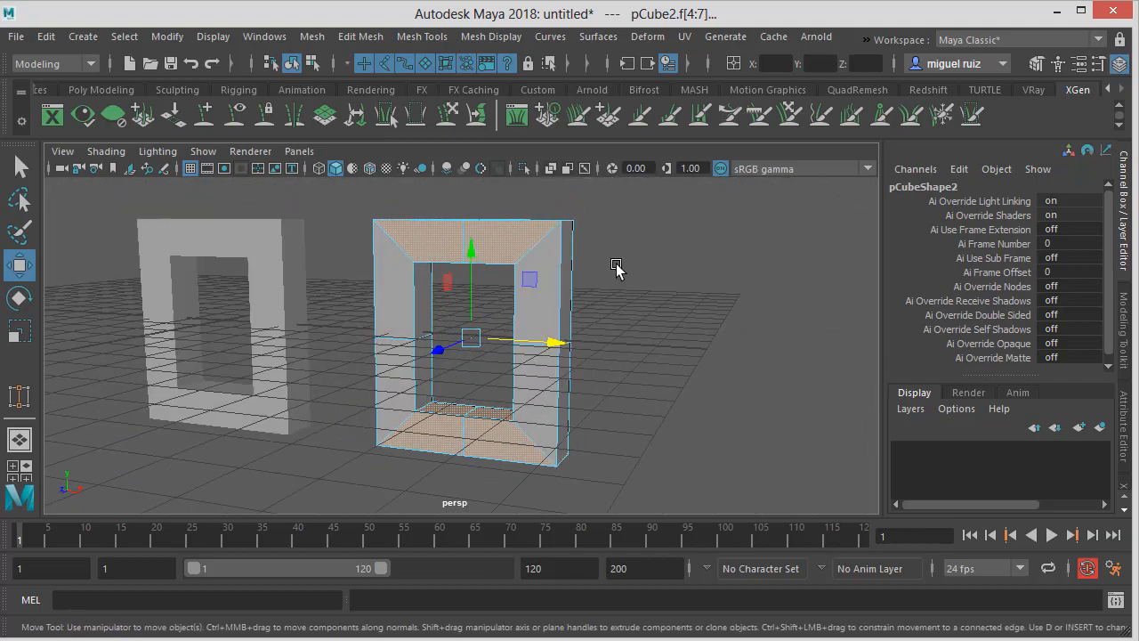
{"action": "left_click", "coordinate": [602, 246]}
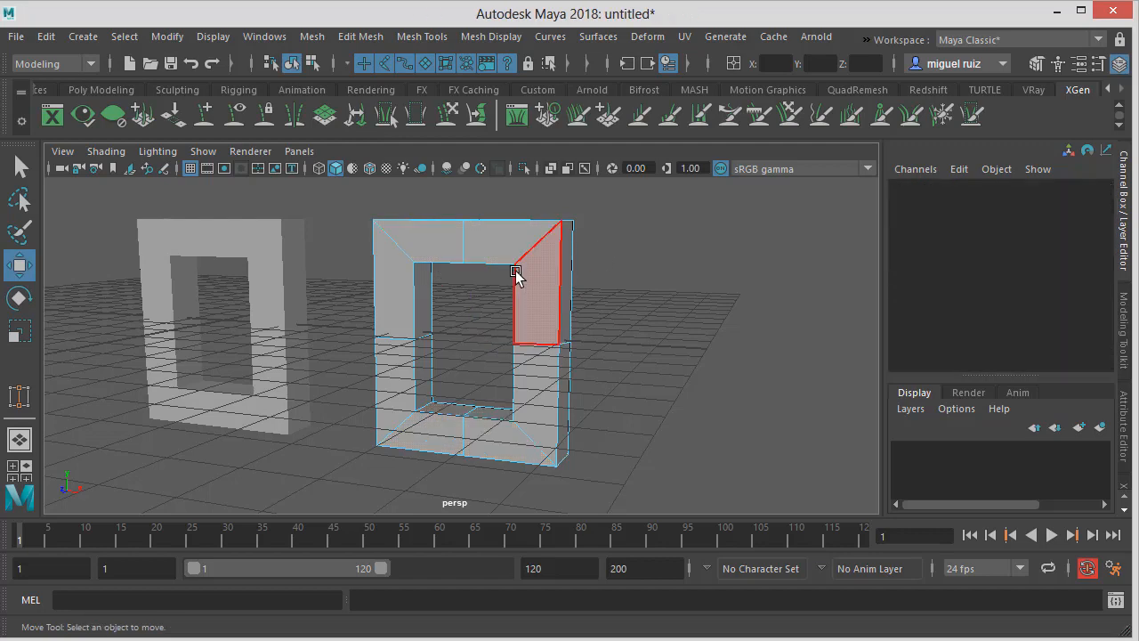
Select all the copy's faces and, looking from above, deselect everything behind the front so only the front faces stay selected
{"action": "left_click_drag", "start_coordinate": [517, 269], "coordinate": [536, 277], "text": "alt"}
{"action": "scroll", "coordinate": [537, 277], "scroll_direction": "up", "scroll_amount": 1}
{"action": "scroll", "coordinate": [537, 276], "scroll_direction": "up", "scroll_amount": 1}
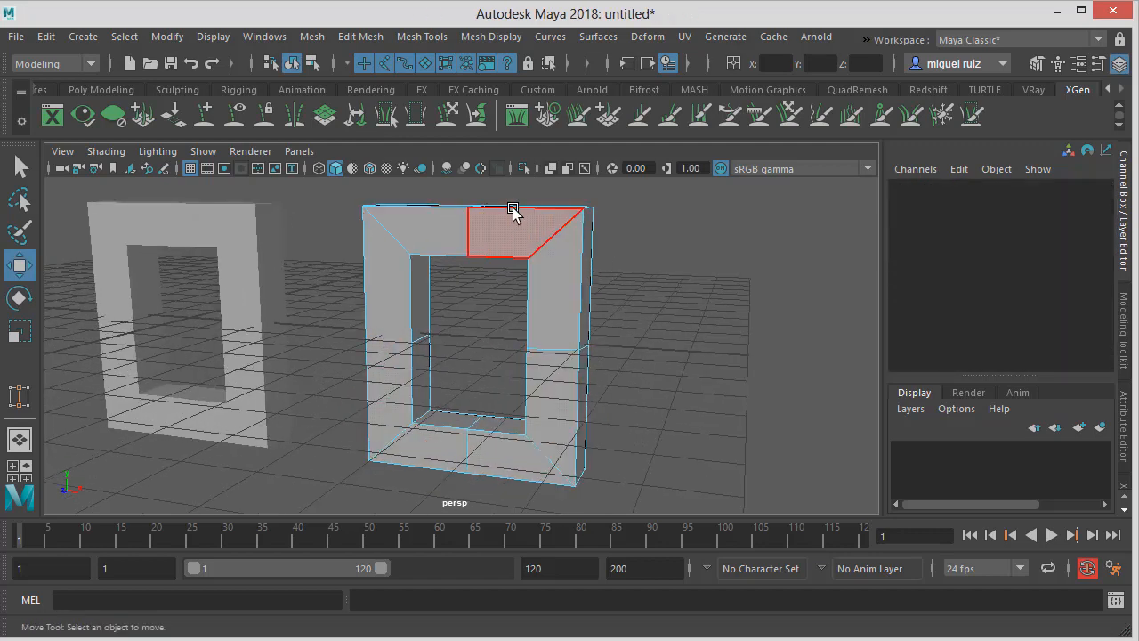
{"action": "scroll", "coordinate": [512, 213], "scroll_direction": "down", "scroll_amount": 2}
{"action": "left_click_drag", "start_coordinate": [501, 250], "coordinate": [669, 480], "text": "alt"}
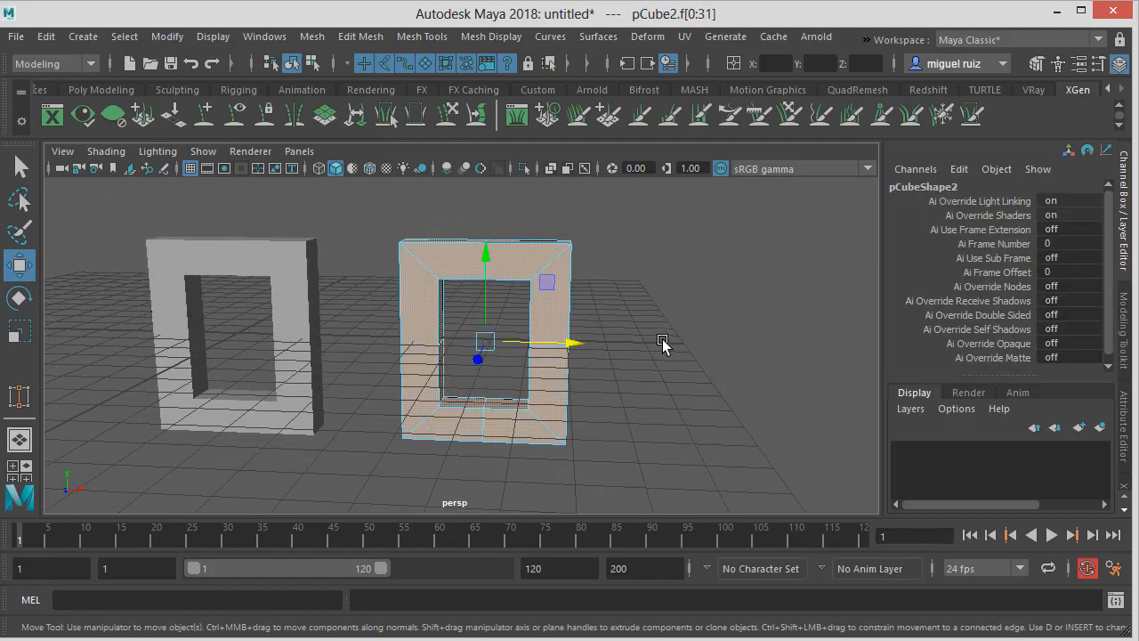
{"action": "left_click_drag", "start_coordinate": [587, 249], "coordinate": [605, 359], "text": "alt"}
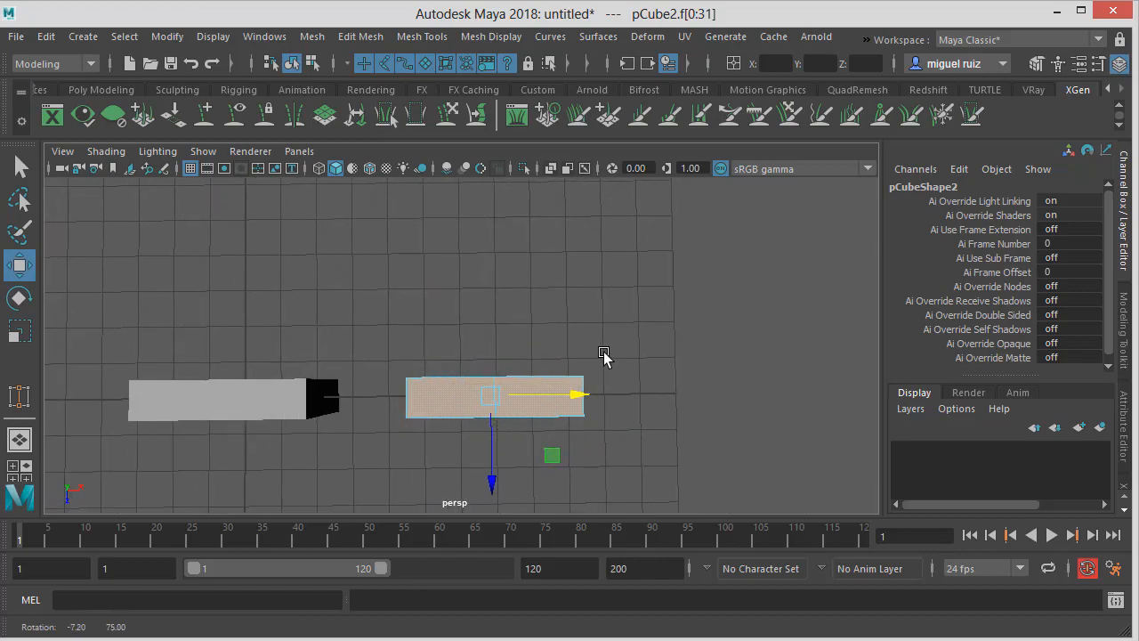
{"action": "left_click_drag", "start_coordinate": [345, 267], "coordinate": [723, 388]}
{"action": "left_click_drag", "start_coordinate": [617, 332], "coordinate": [448, 269], "text": "alt"}
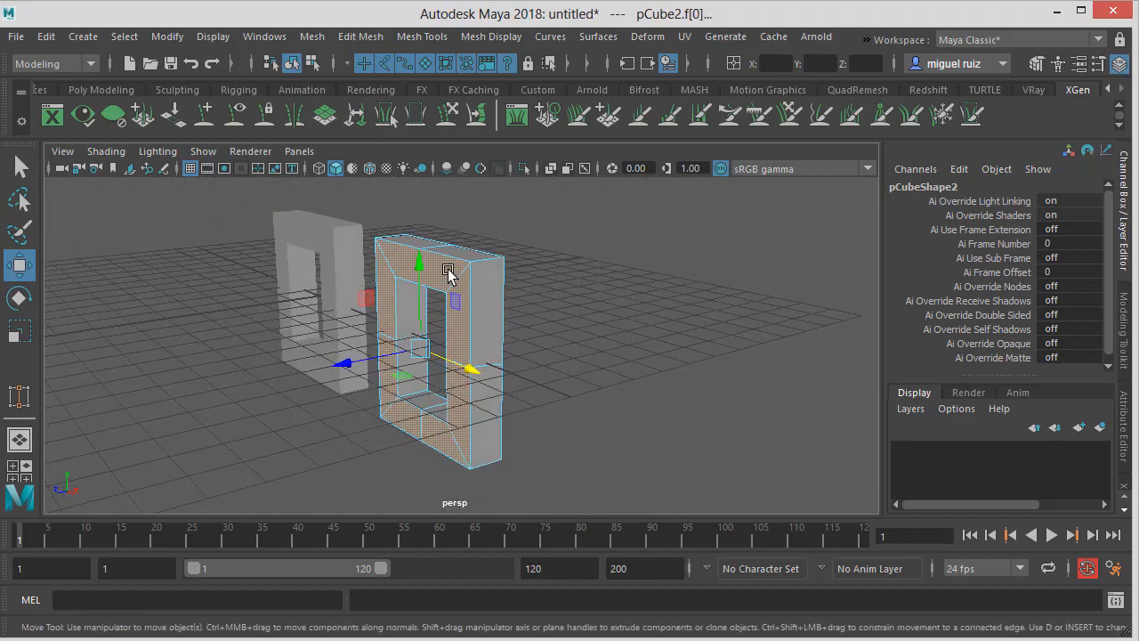
Try moving the copy's selected front faces along Z and undo the move
{"action": "mouse_move", "coordinate": [384, 354]}
{"action": "left_mouse_down"}
{"action": "mouse_move", "coordinate": [364, 356]}
{"action": "mouse_move", "coordinate": [387, 356]}
{"action": "left_mouse_up"}
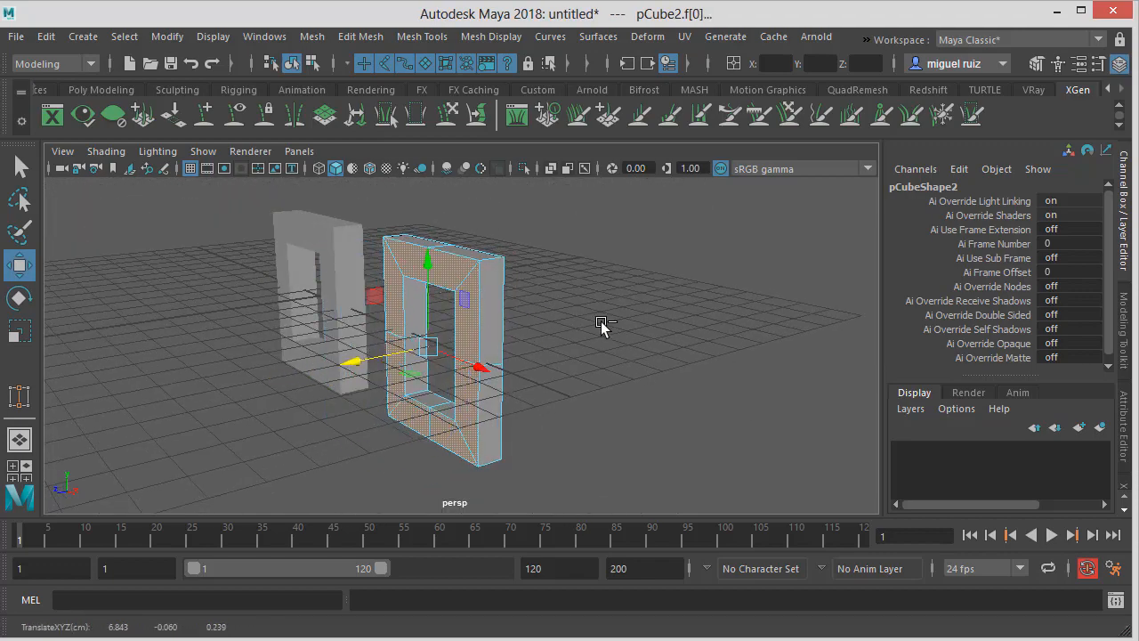
{"action": "key", "text": "ctrl+z"}
{"action": "left_click_drag", "start_coordinate": [567, 324], "coordinate": [690, 307], "text": "alt"}
{"action": "middle_click_drag", "start_coordinate": [570, 315], "coordinate": [558, 308], "text": "alt"}
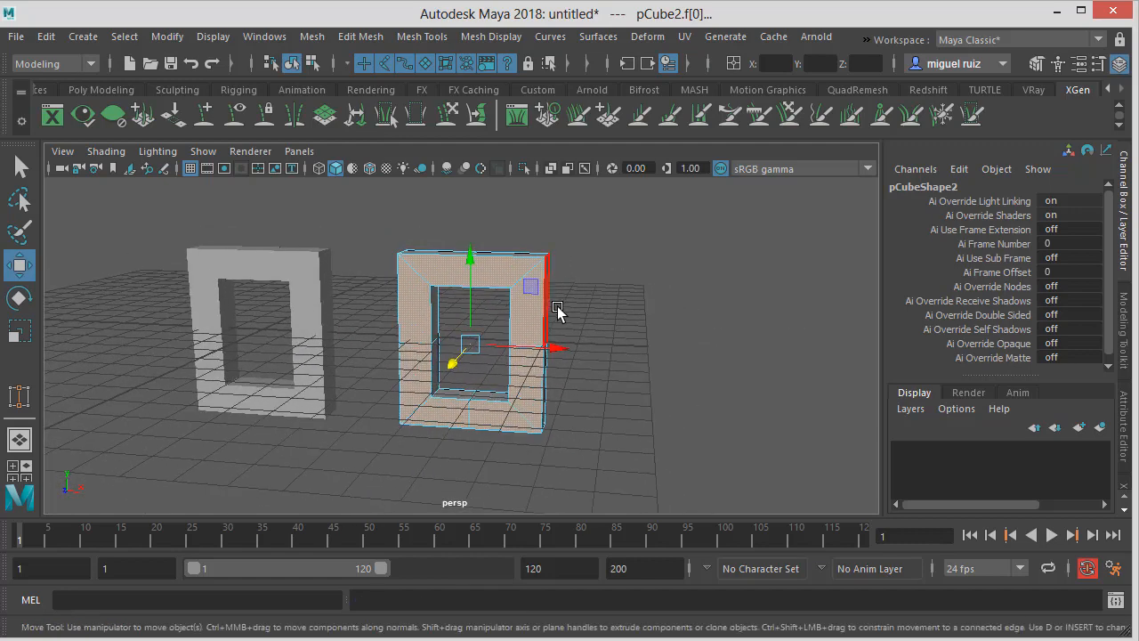